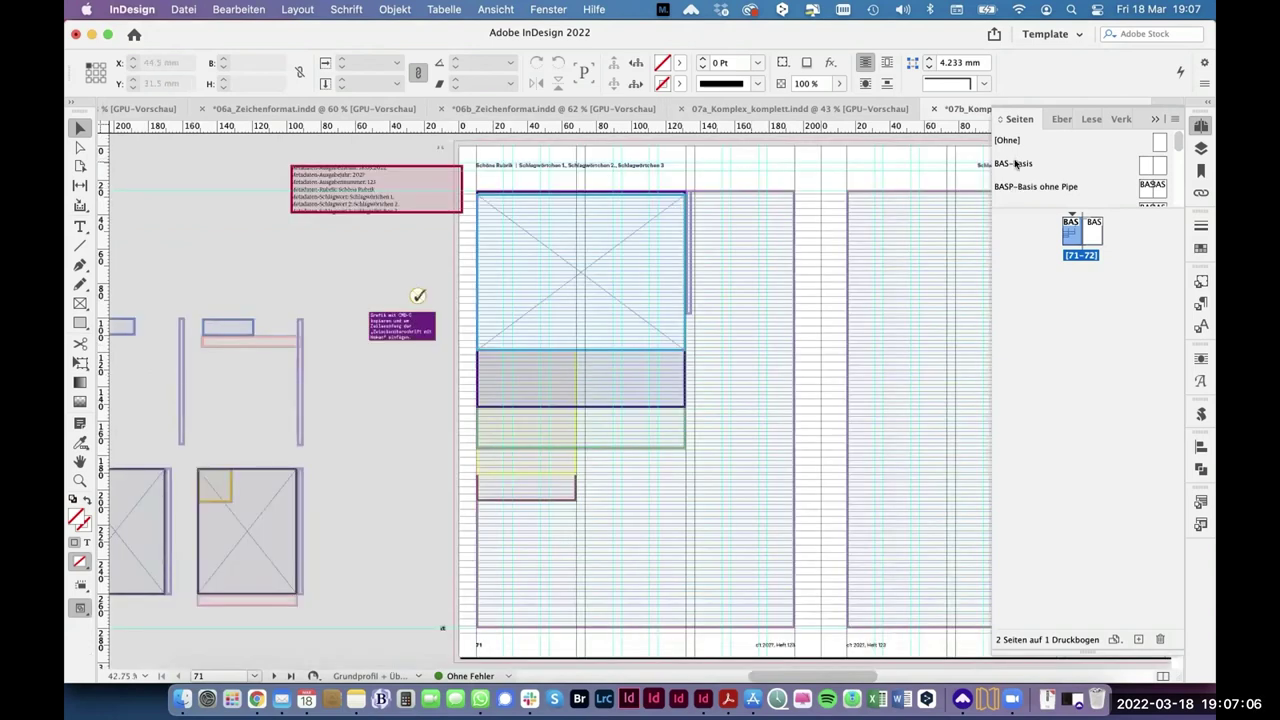
Step: Inspect the BAS-Basis master page and the Template-Version note above page 71
{"action": "double_click", "coordinate": [1016, 163]}
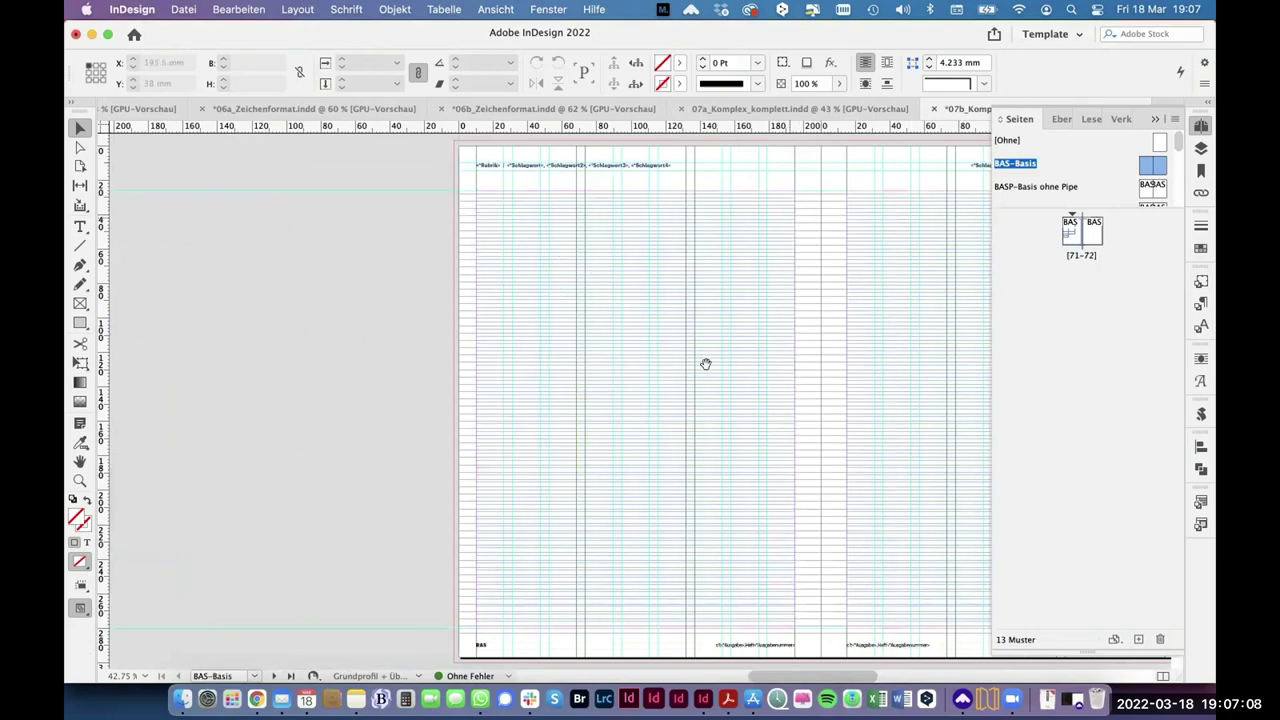
{"action": "double_click", "coordinate": [1070, 230]}
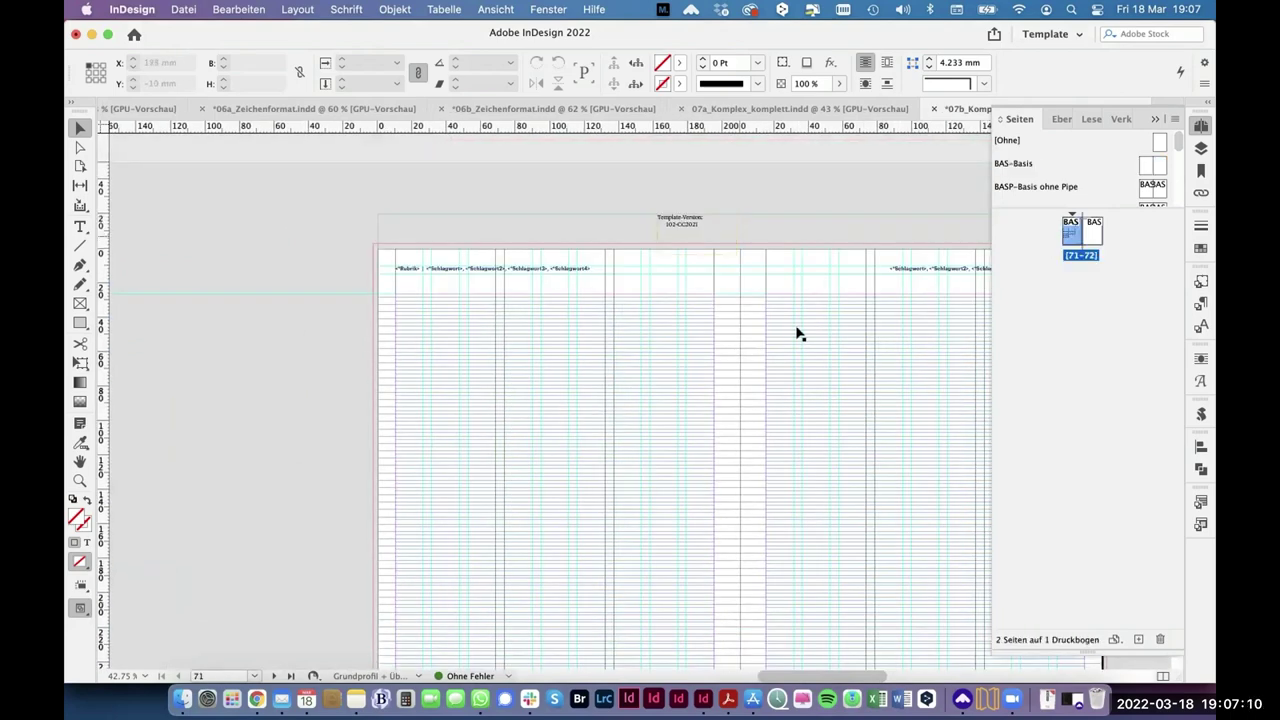
{"action": "left_click_drag", "start_coordinate": [623, 194], "coordinate": [737, 254]}
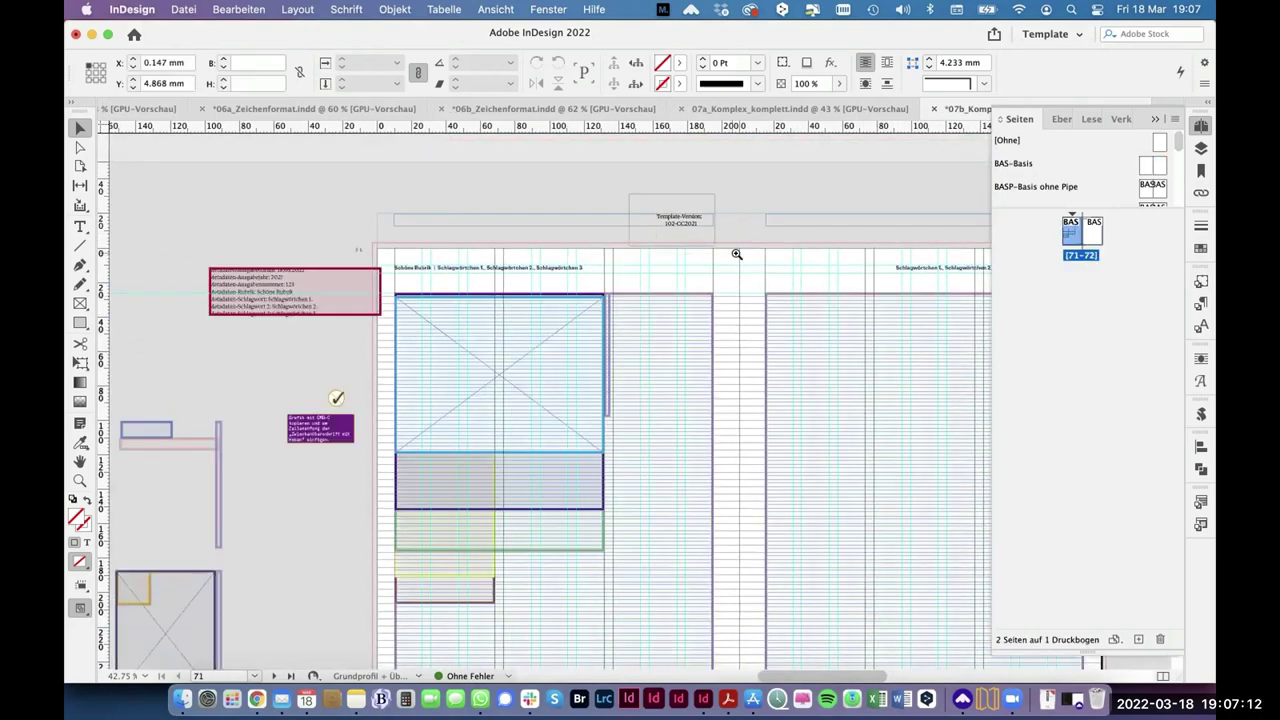
Step: Open the text variable definitions and select the *Template-Version variable
{"action": "left_click", "coordinate": [336, 9]}
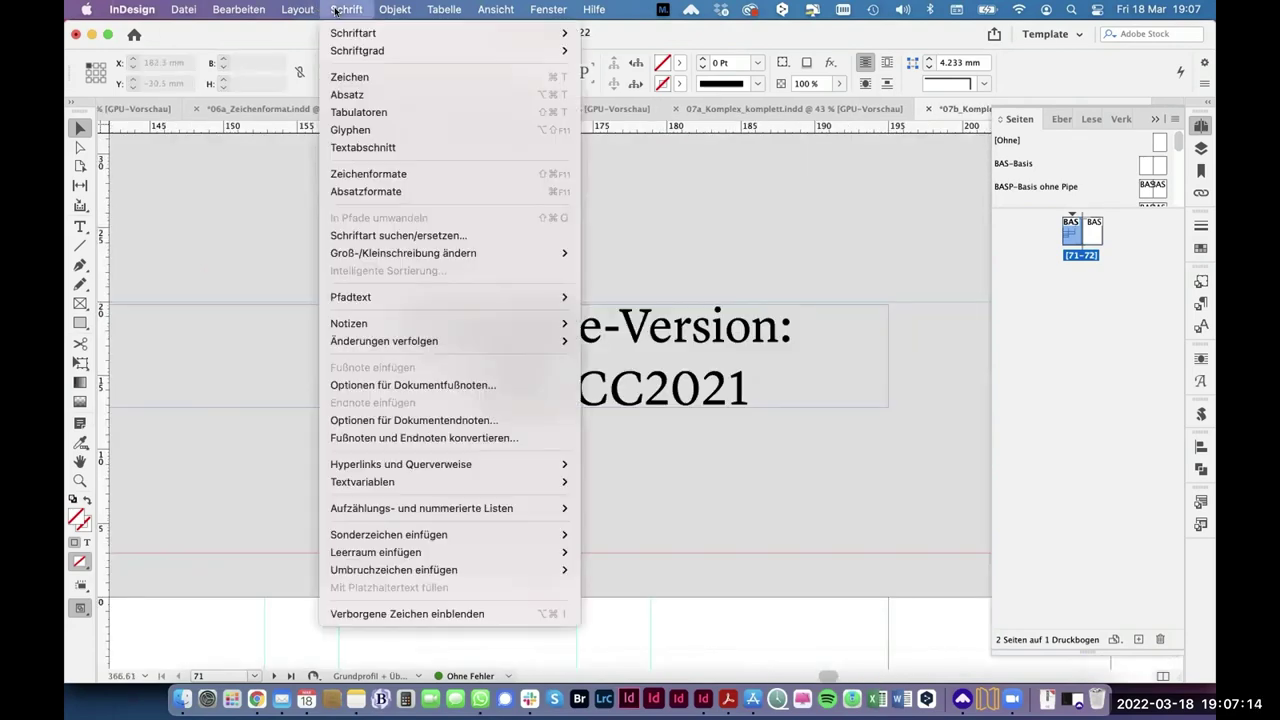
{"action": "mouse_move", "coordinate": [350, 482]}
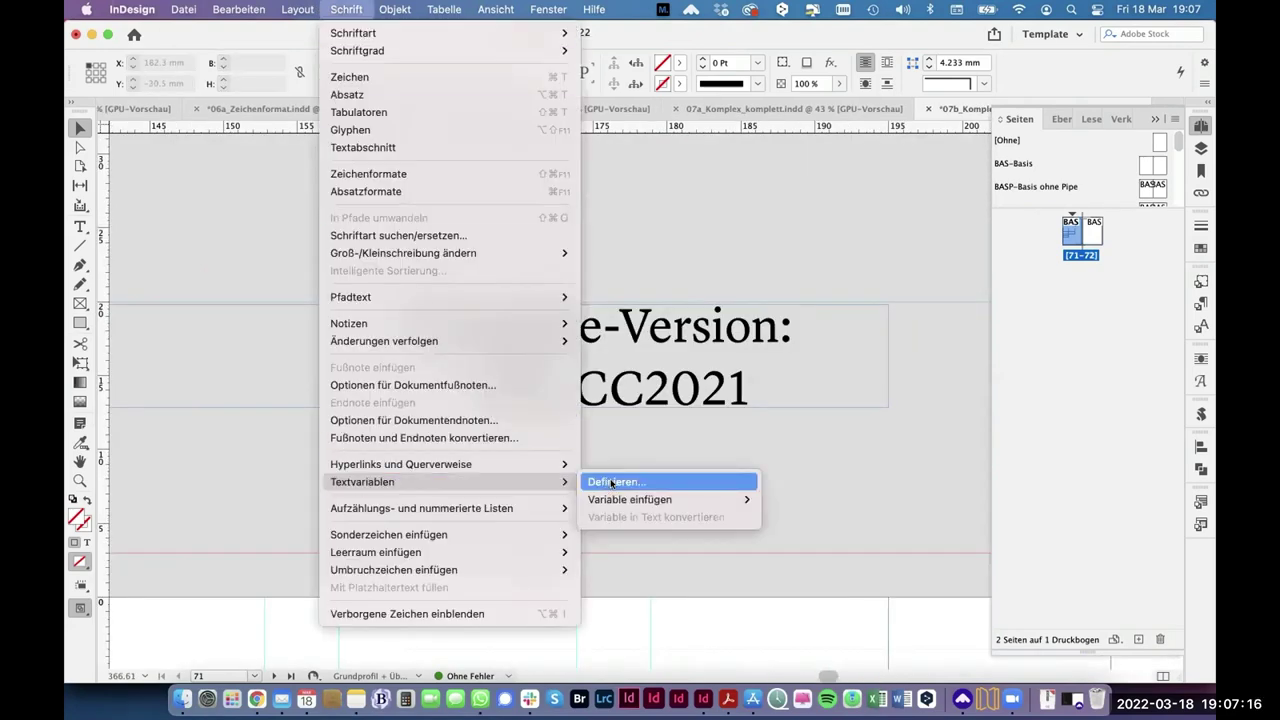
{"action": "mouse_move", "coordinate": [619, 500]}
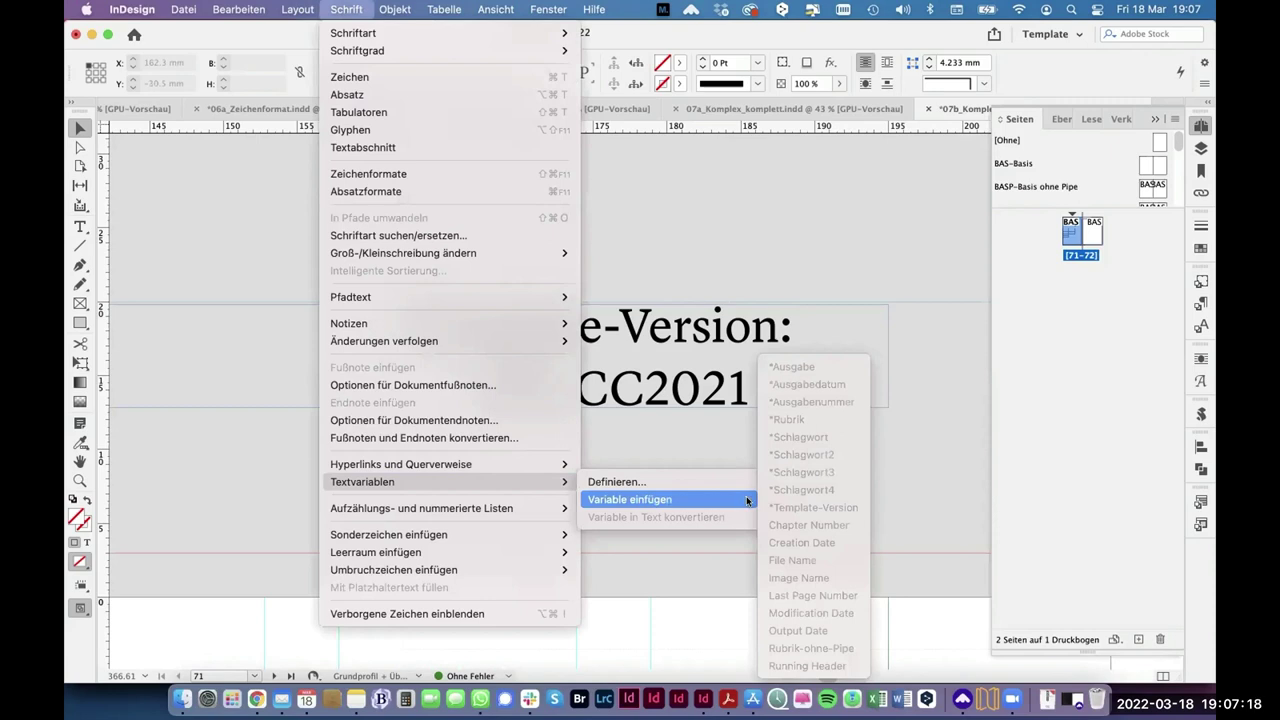
{"action": "left_click", "coordinate": [662, 482]}
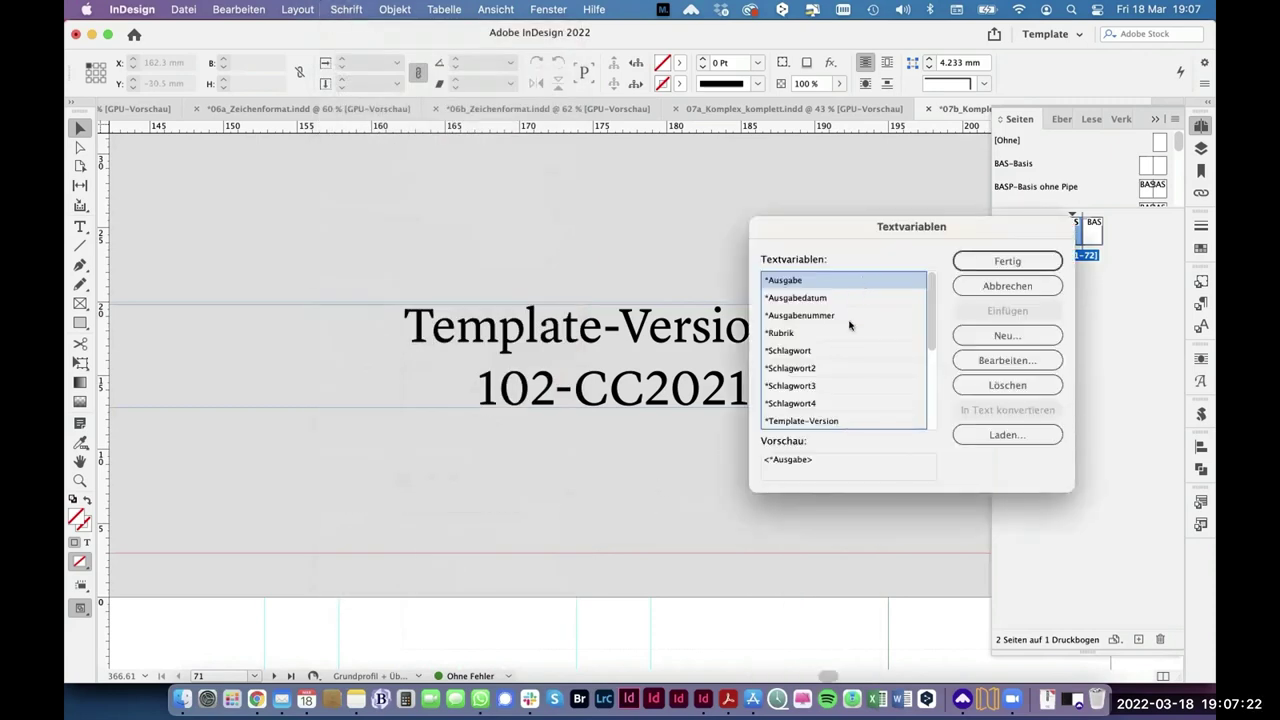
{"action": "scroll", "coordinate": [827, 403], "scroll_direction": "down", "scroll_amount": 2}
{"action": "left_click", "coordinate": [822, 385]}
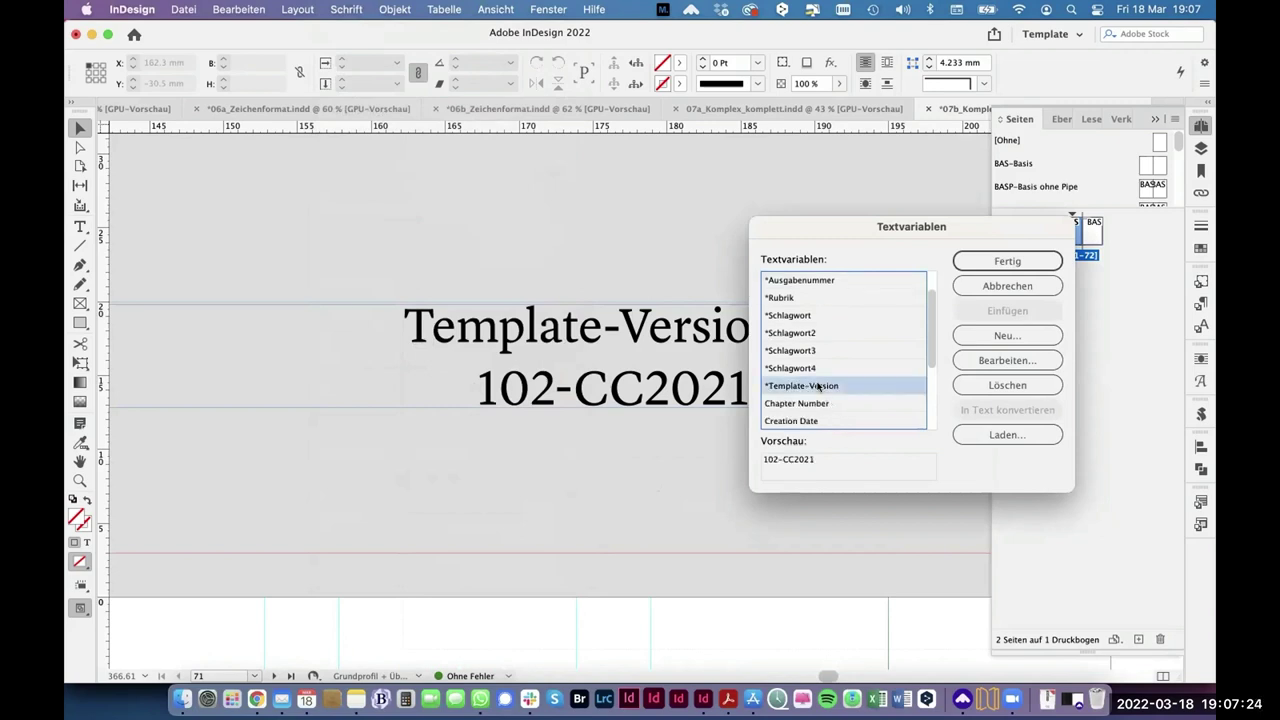
Step: Examine the *Template-Version variable's available types and its custom text, cancel the editing and close the text variable definitions
{"action": "left_click", "coordinate": [969, 363]}
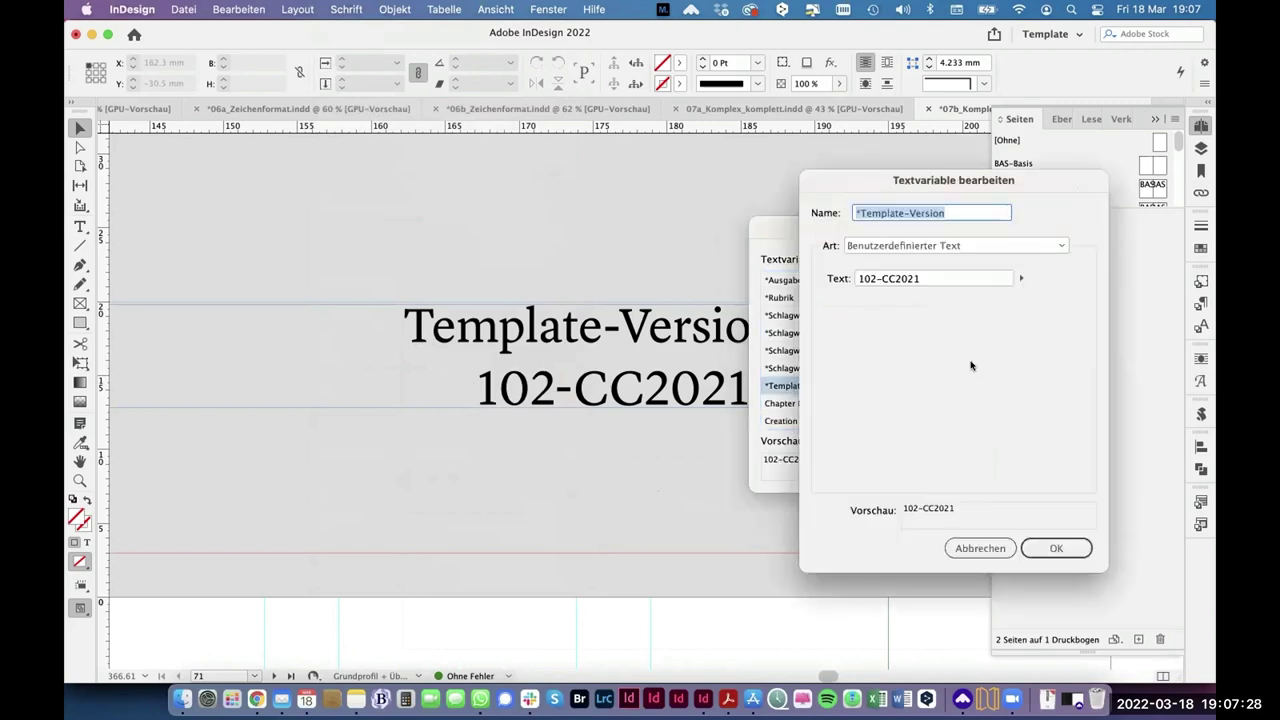
{"action": "left_click", "coordinate": [959, 247]}
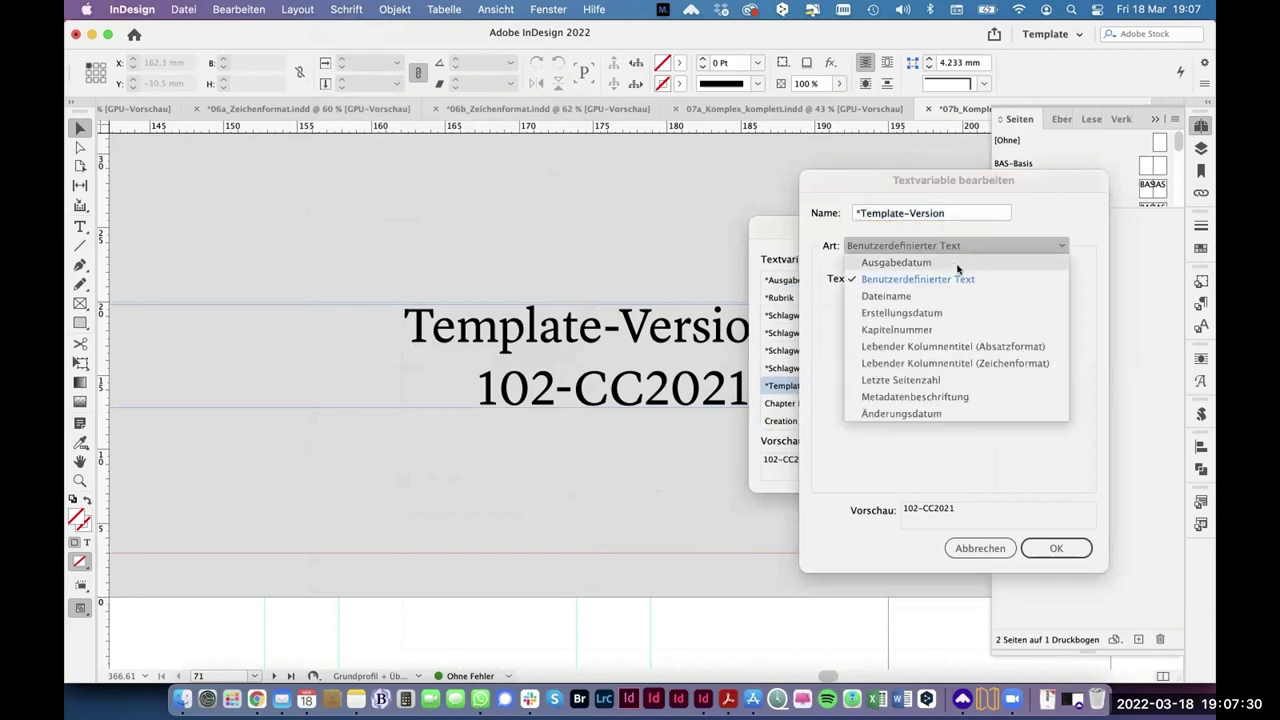
{"action": "left_click", "coordinate": [1087, 292]}
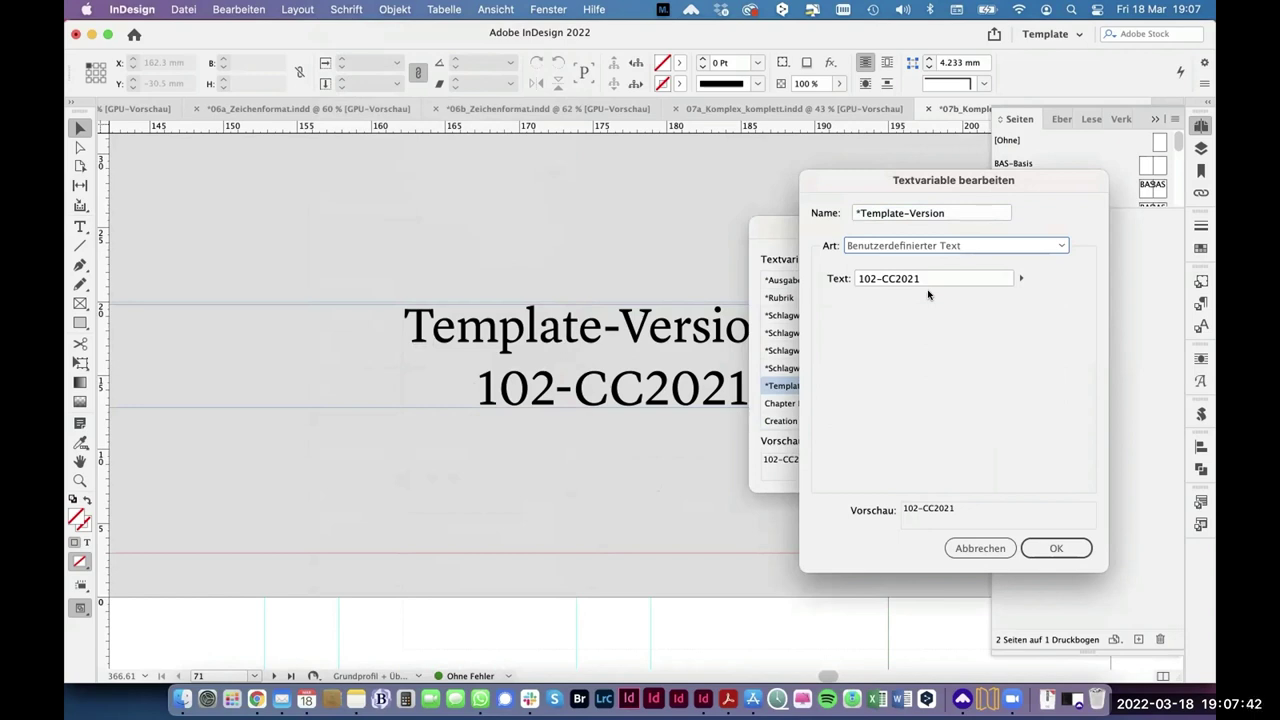
{"action": "left_click", "coordinate": [993, 546]}
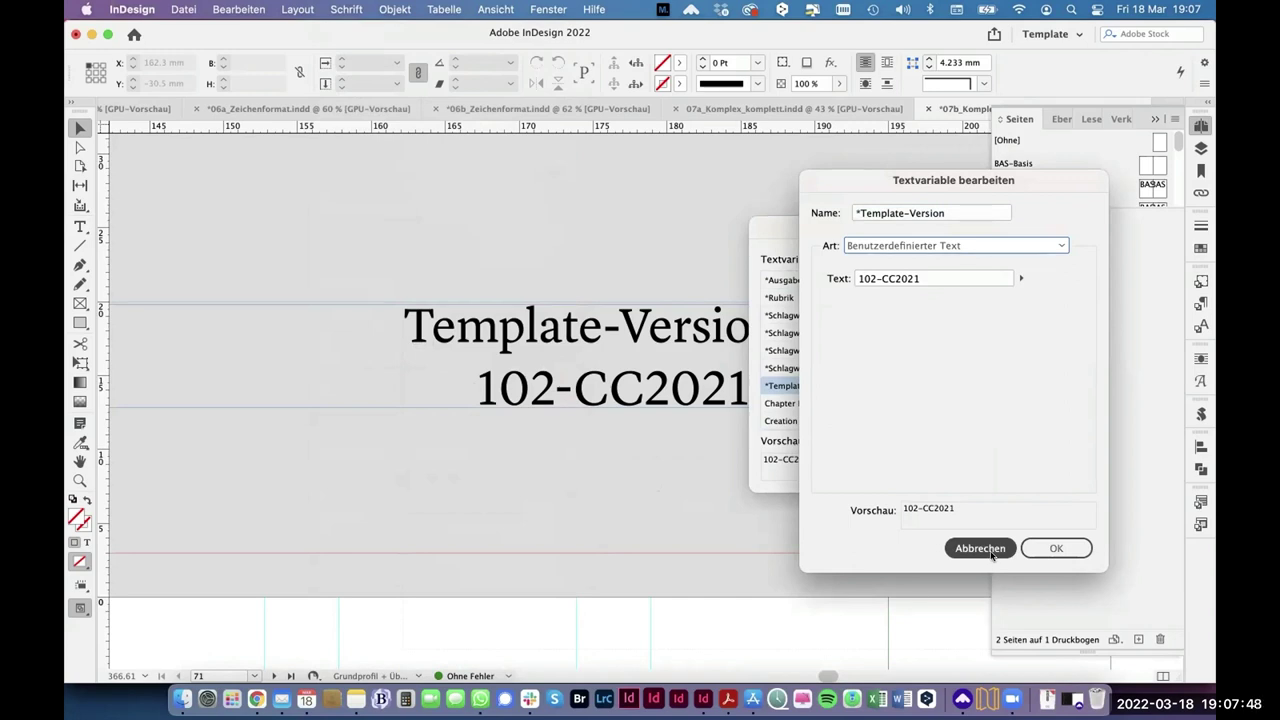
{"action": "left_click", "coordinate": [993, 552]}
{"action": "left_click", "coordinate": [1030, 260]}
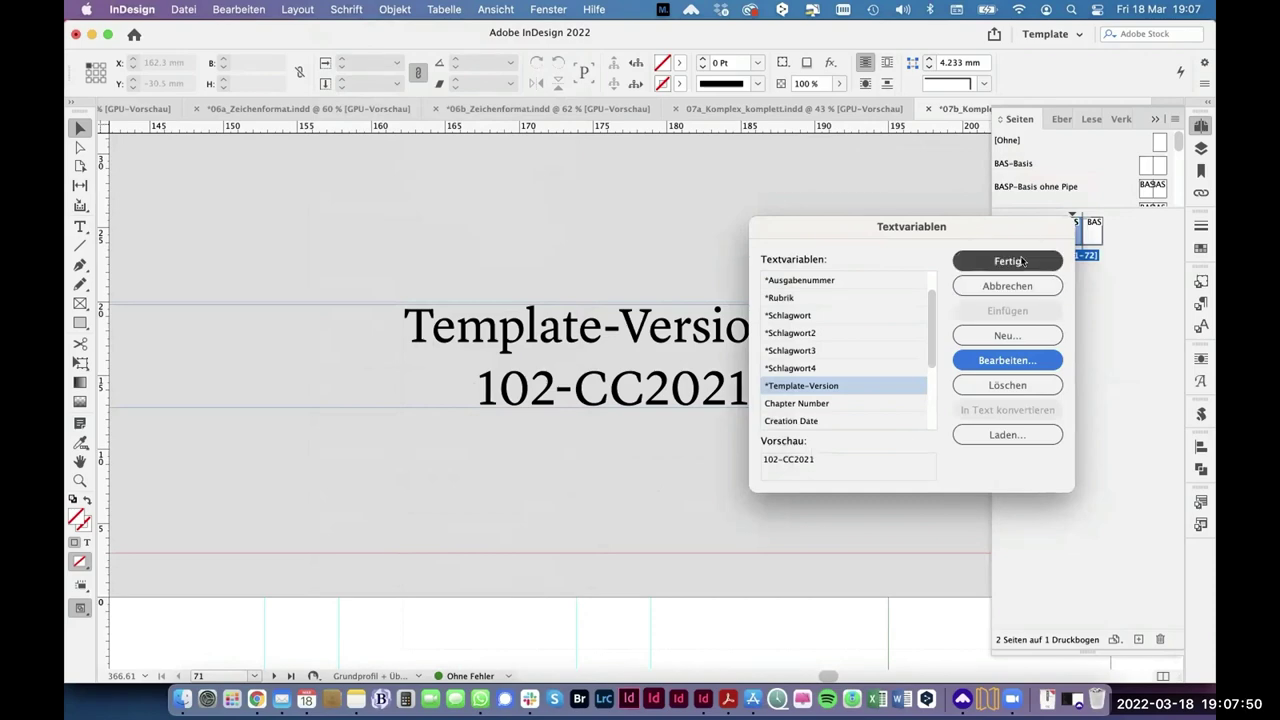
Step: Switch to Finder and select the book file ct-102.indb in the ct-v102-CC2021 folder
{"action": "key", "text": "super+Tab"}
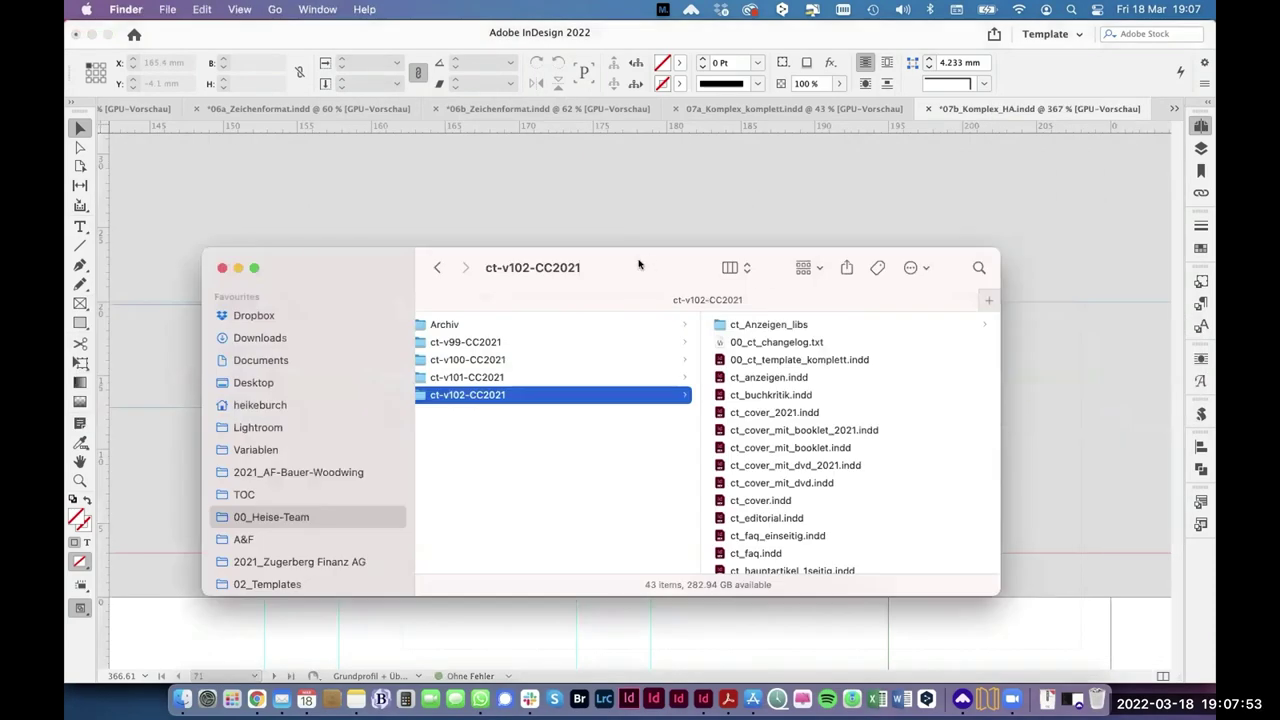
{"action": "left_click_drag", "start_coordinate": [642, 268], "coordinate": [624, 164]}
{"action": "scroll", "coordinate": [848, 352], "scroll_direction": "down", "scroll_amount": 10}
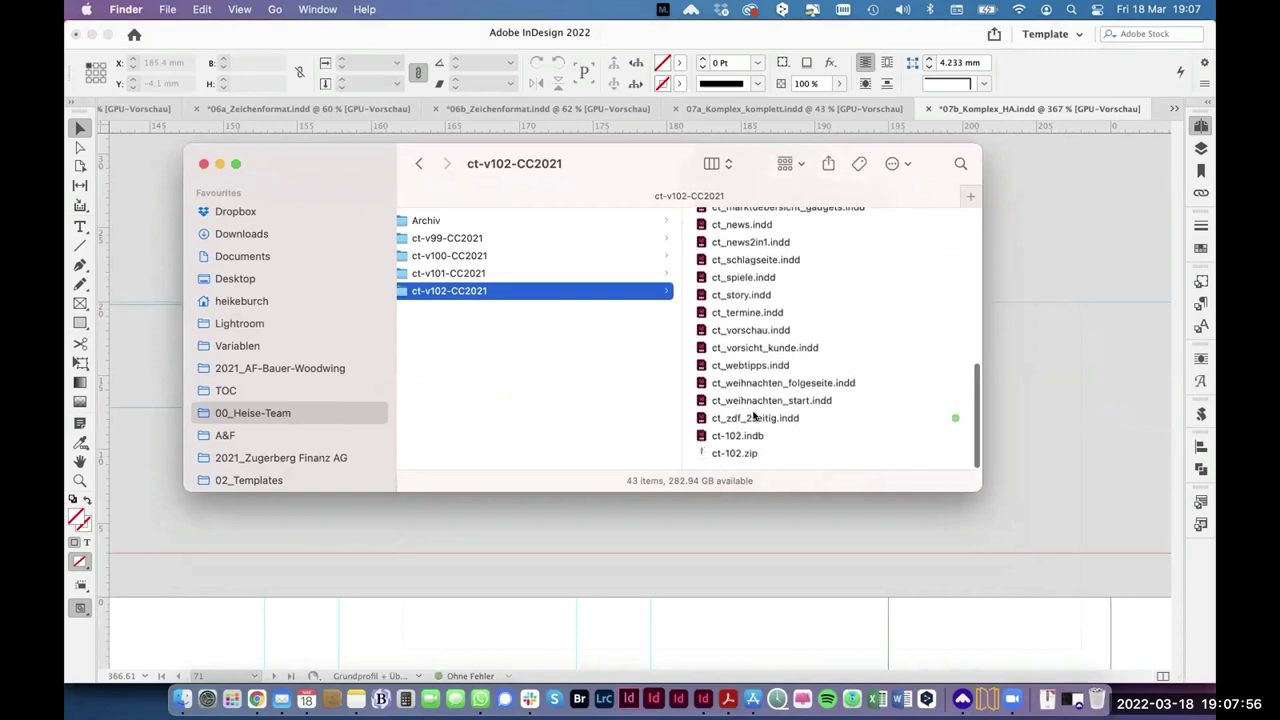
{"action": "scroll", "coordinate": [766, 340], "scroll_direction": "up", "scroll_amount": 5}
{"action": "scroll", "coordinate": [760, 310], "scroll_direction": "down", "scroll_amount": 5}
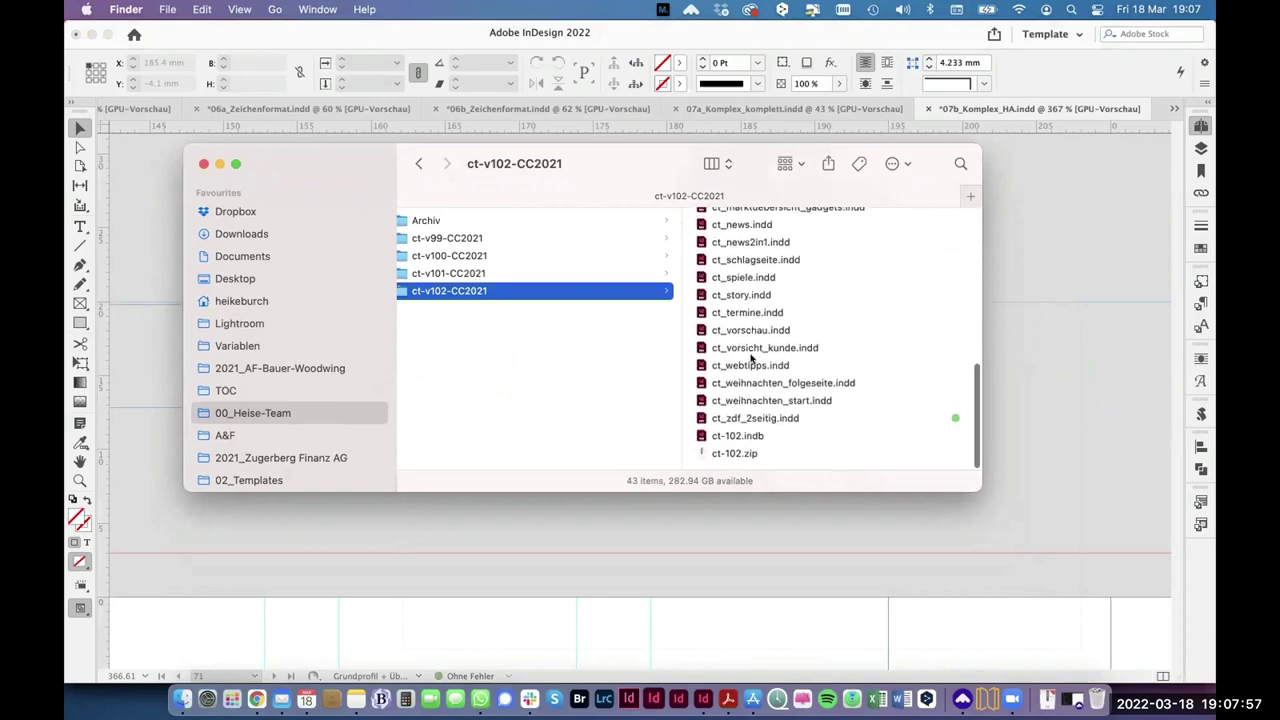
{"action": "left_click", "coordinate": [746, 437]}
Step: Look through the InDesign template files in the ct-v102-CC2021 folder
{"action": "scroll", "coordinate": [596, 420], "scroll_direction": "up", "scroll_amount": 10}
{"action": "scroll", "coordinate": [596, 398], "scroll_direction": "up", "scroll_amount": 2}
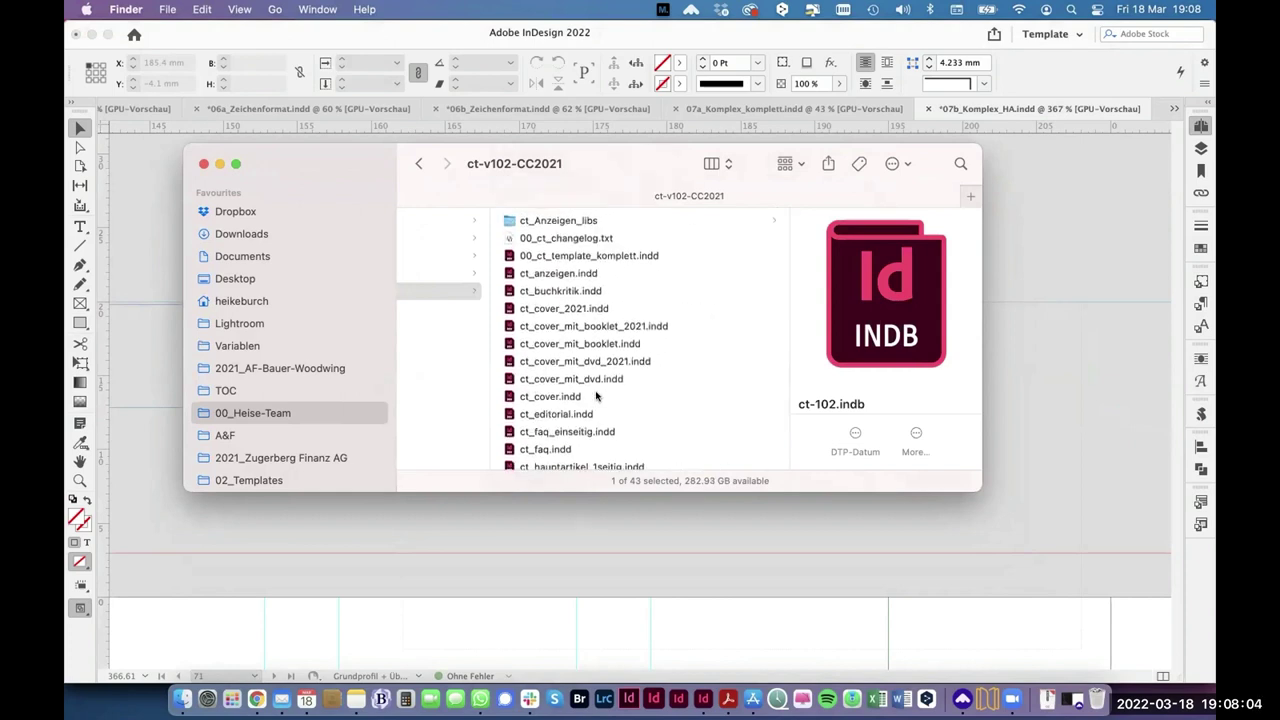
{"action": "scroll", "coordinate": [562, 290], "scroll_direction": "down", "scroll_amount": 6}
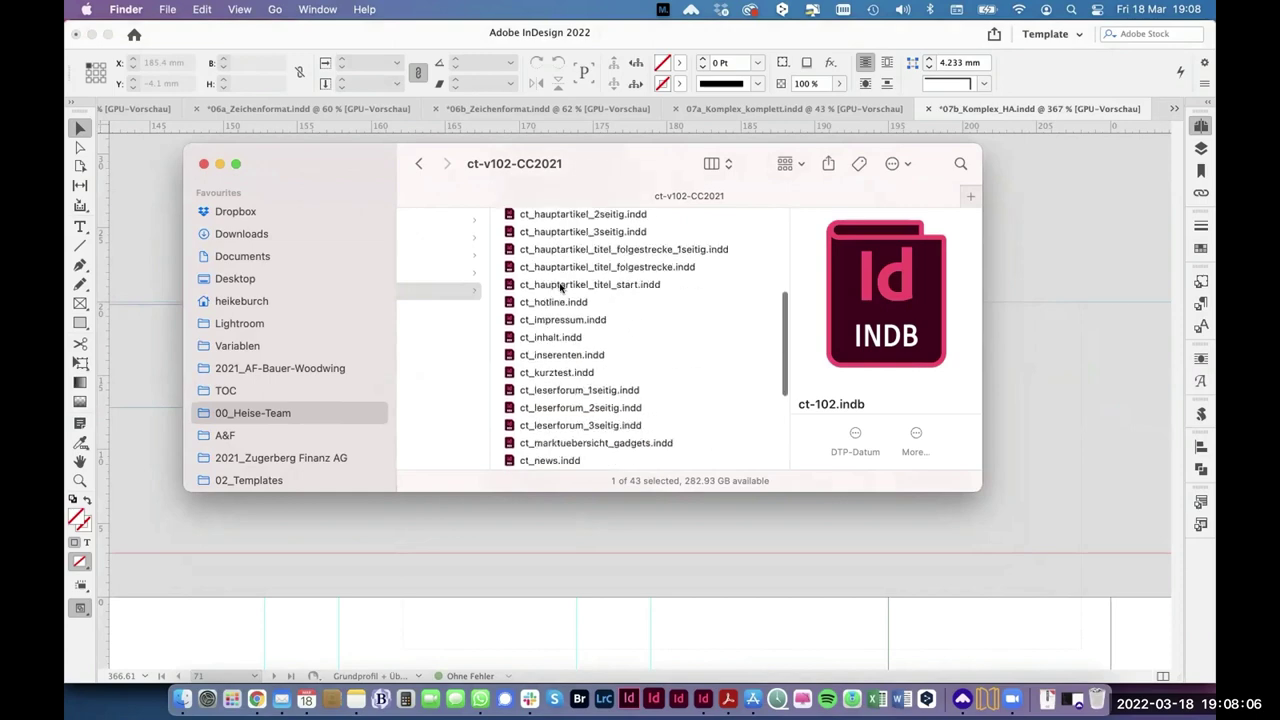
{"action": "scroll", "coordinate": [560, 288], "scroll_direction": "down", "scroll_amount": 3}
{"action": "scroll", "coordinate": [560, 288], "scroll_direction": "up", "scroll_amount": 5}
{"action": "scroll", "coordinate": [560, 288], "scroll_direction": "down", "scroll_amount": 3}
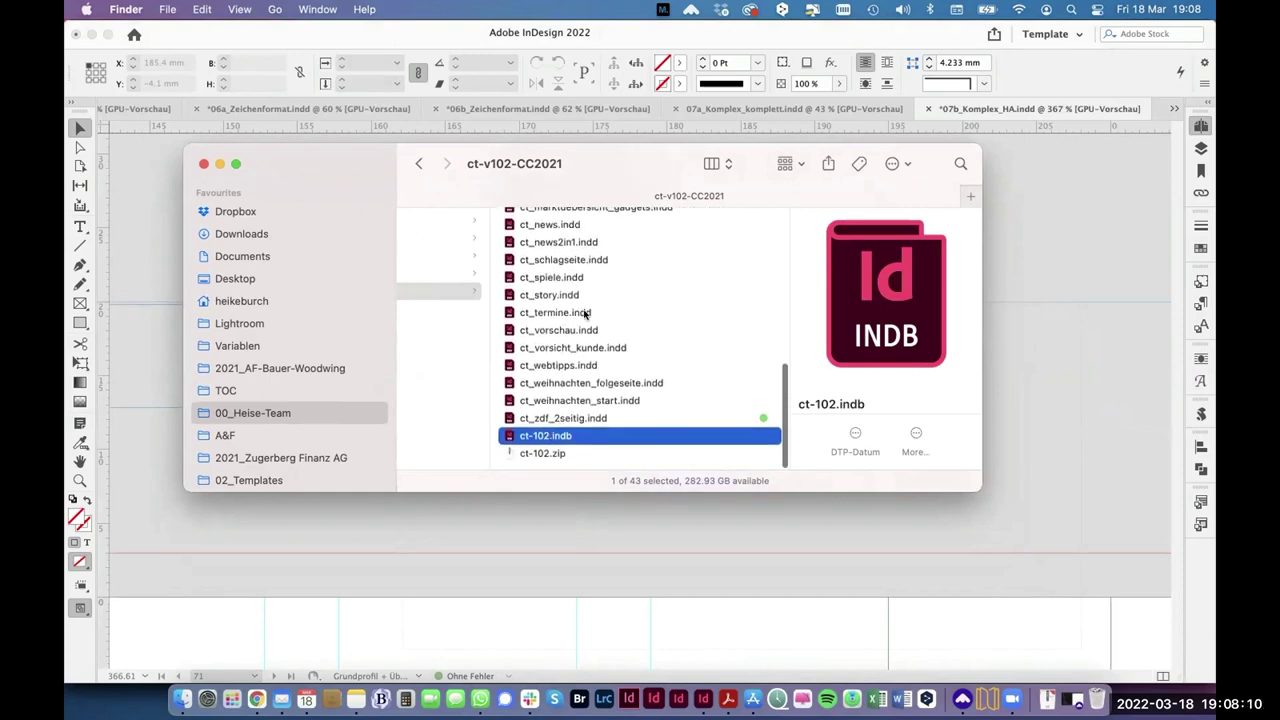
{"action": "scroll", "coordinate": [586, 314], "scroll_direction": "up", "scroll_amount": 6}
{"action": "scroll", "coordinate": [586, 314], "scroll_direction": "down", "scroll_amount": 6}
Step: Open the ct-102.indb book in InDesign and enlarge its document list to show more of the templates
{"action": "double_click", "coordinate": [578, 437]}
{"action": "left_click_drag", "start_coordinate": [585, 282], "coordinate": [563, 193]}
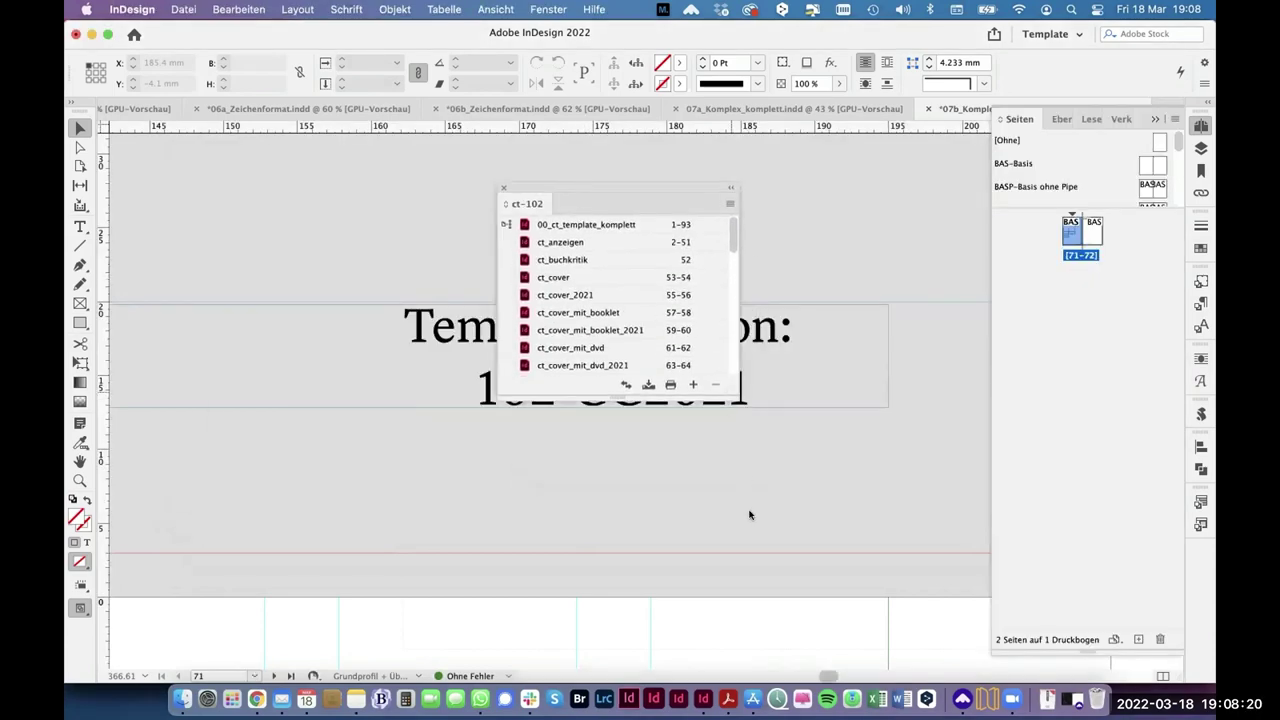
{"action": "left_click_drag", "start_coordinate": [622, 393], "coordinate": [622, 522]}
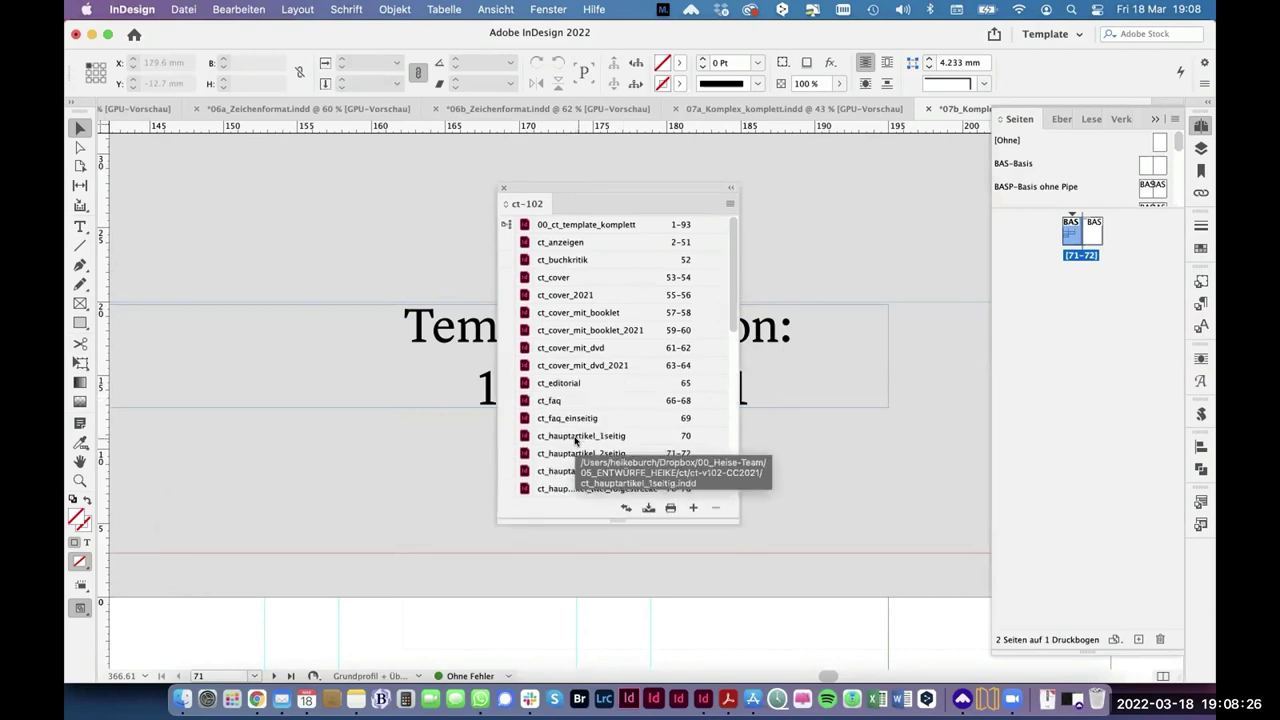
Step: Review the ct-102 book's synchronization options, including text variables and master pages, and leave the dialog
{"action": "left_click", "coordinate": [729, 204]}
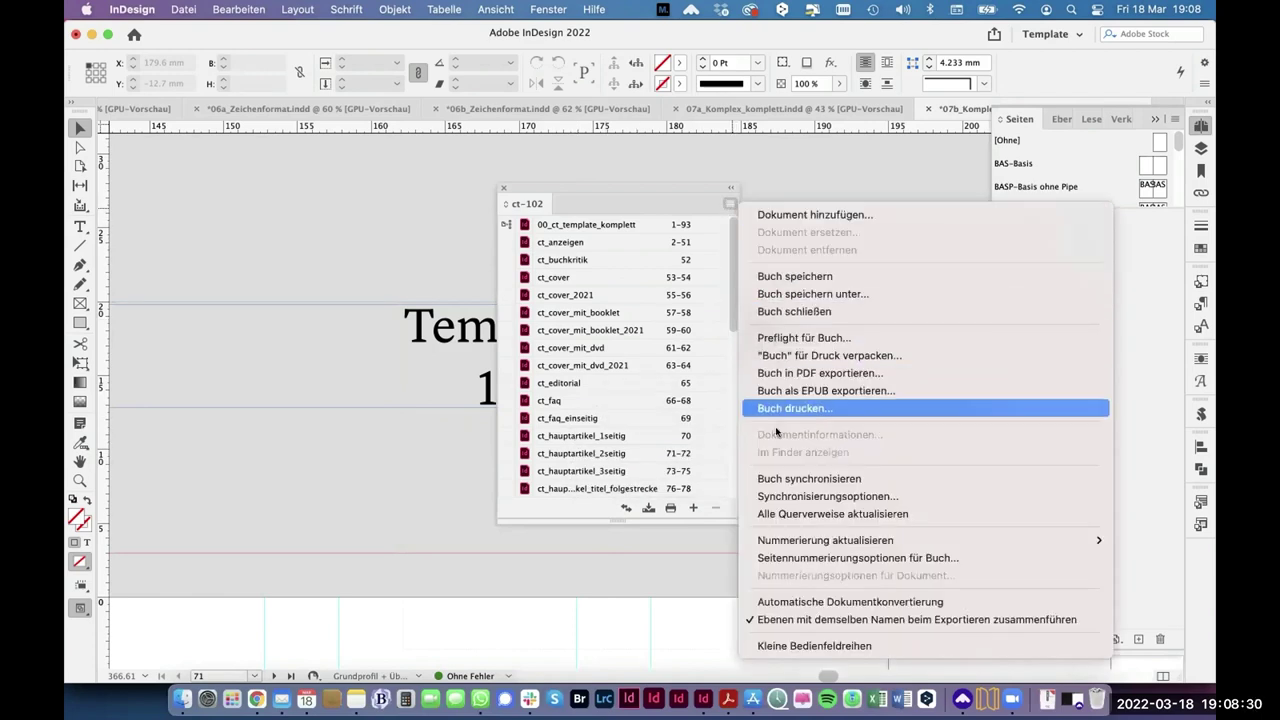
{"action": "left_click", "coordinate": [785, 496]}
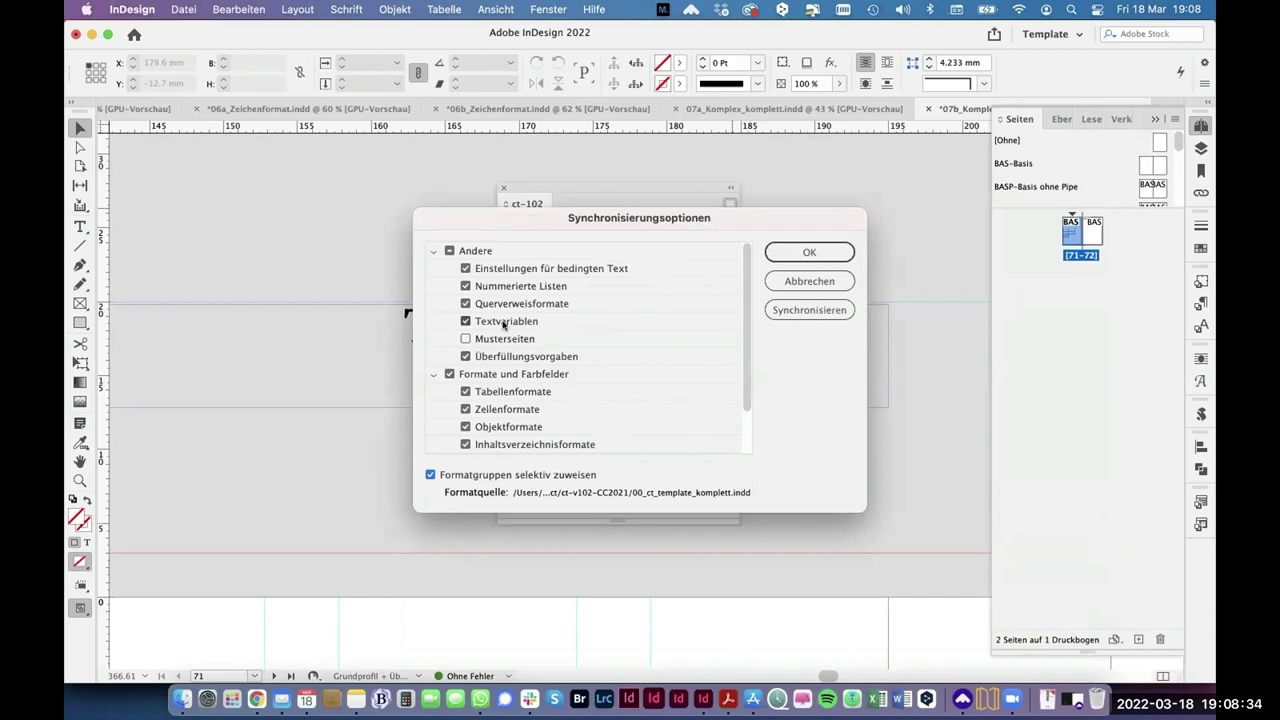
{"action": "left_click_drag", "start_coordinate": [548, 216], "coordinate": [510, 480]}
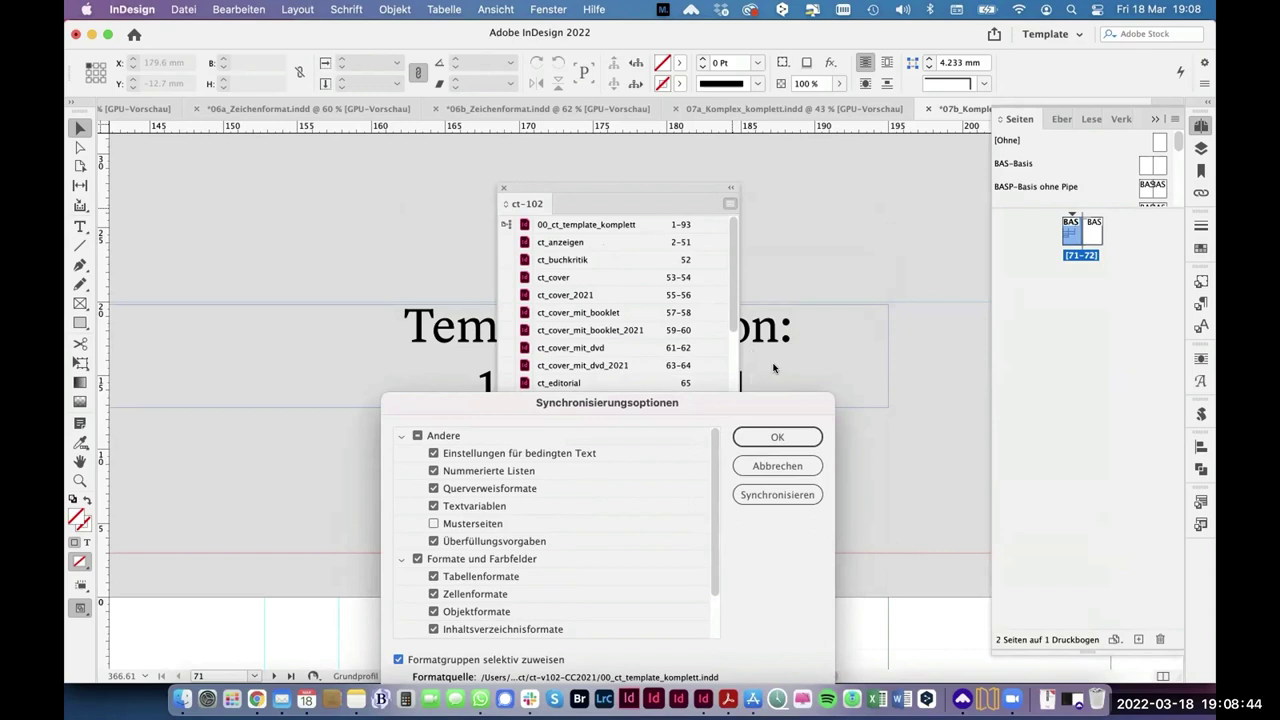
{"action": "left_click", "coordinate": [777, 438]}
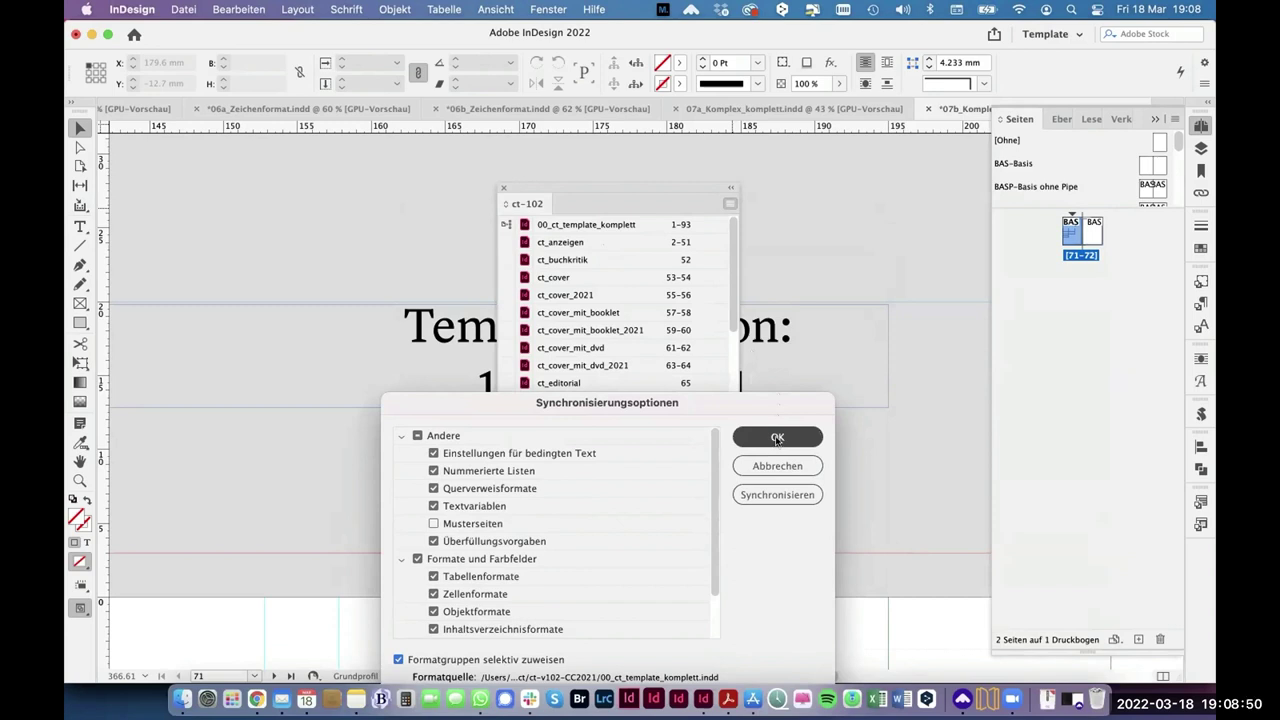
{"action": "left_click_drag", "start_coordinate": [777, 440], "coordinate": [602, 473]}
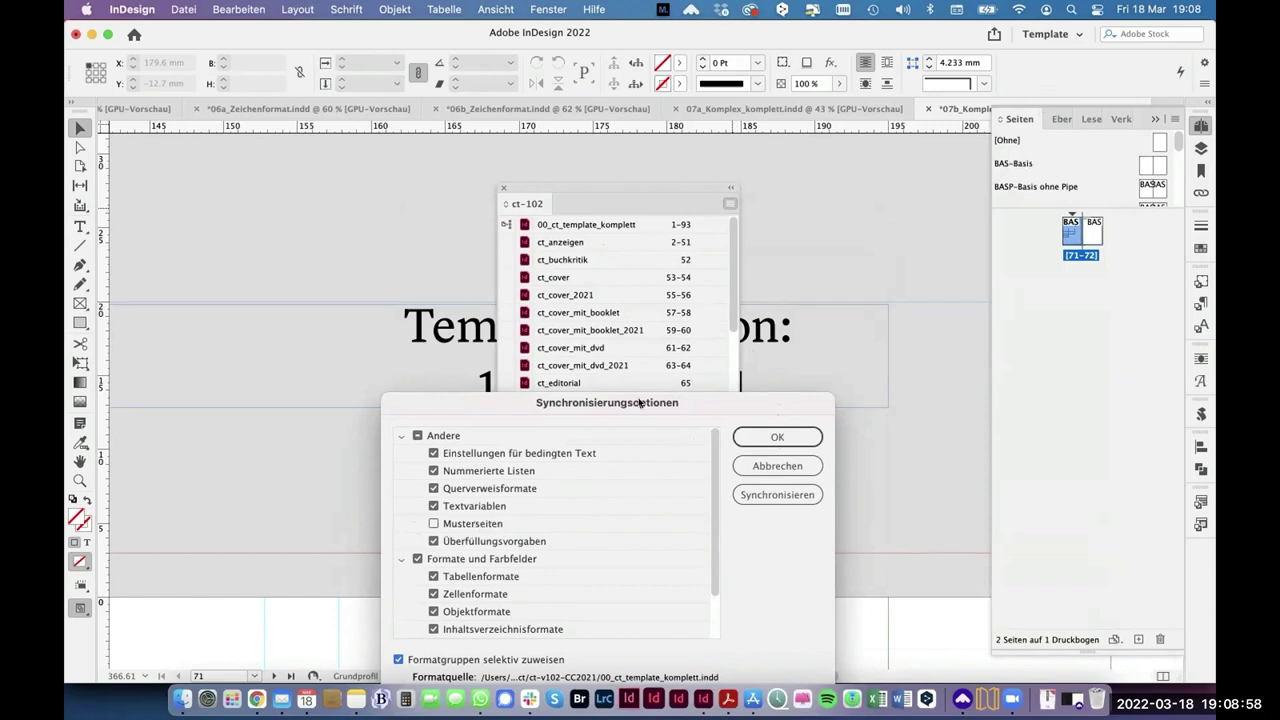
{"action": "key", "text": "Escape"}
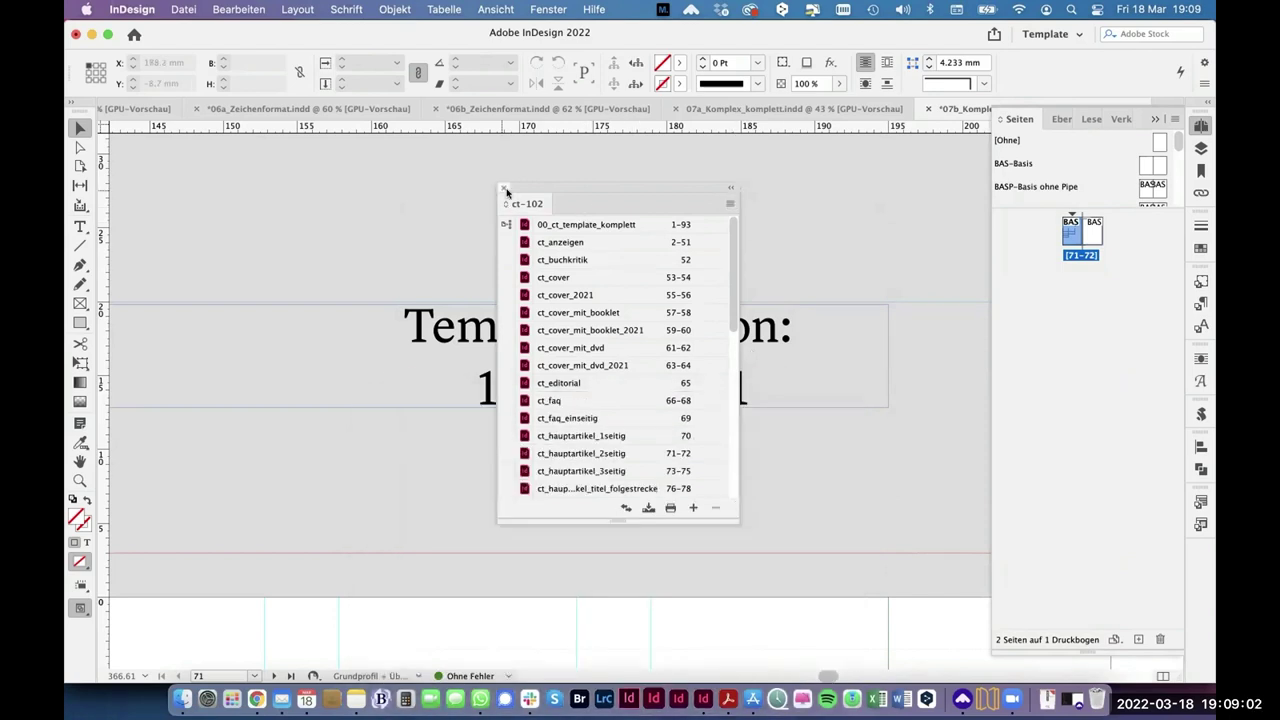
Step: Close the ct-102 book without saving its changes and return to the full view of page 71
{"action": "left_click", "coordinate": [503, 188]}
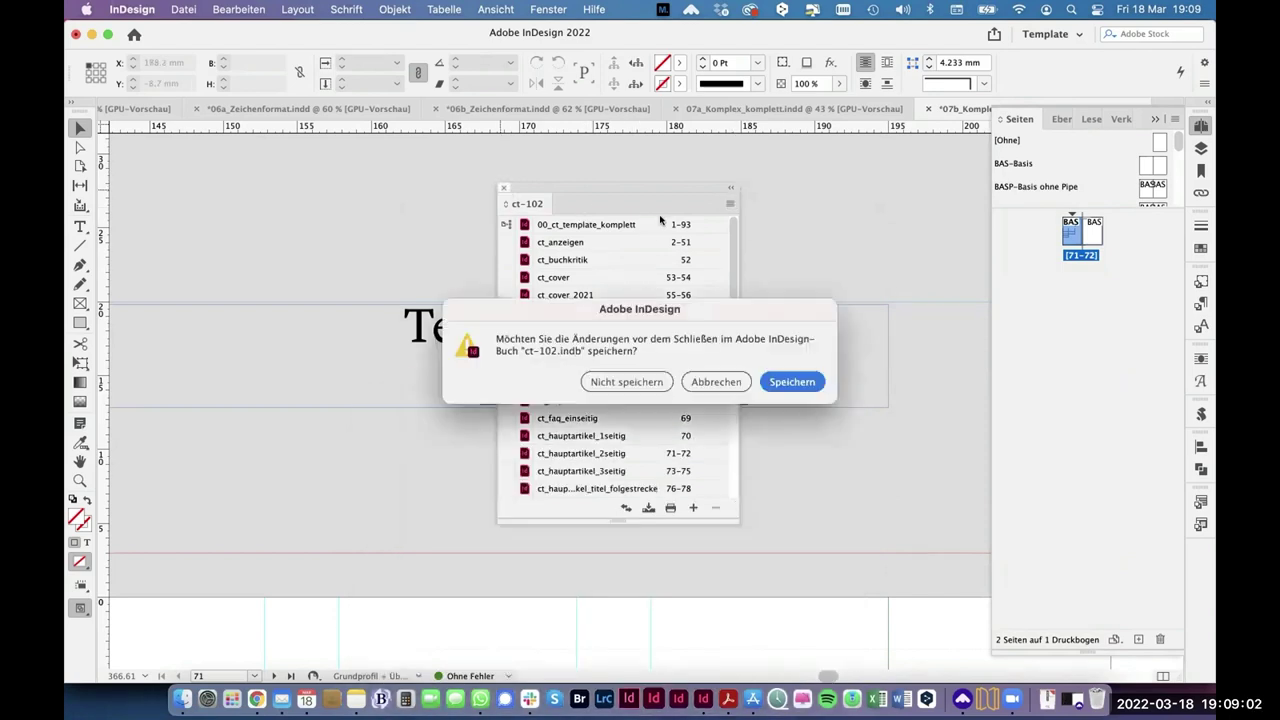
{"action": "left_click", "coordinate": [626, 382]}
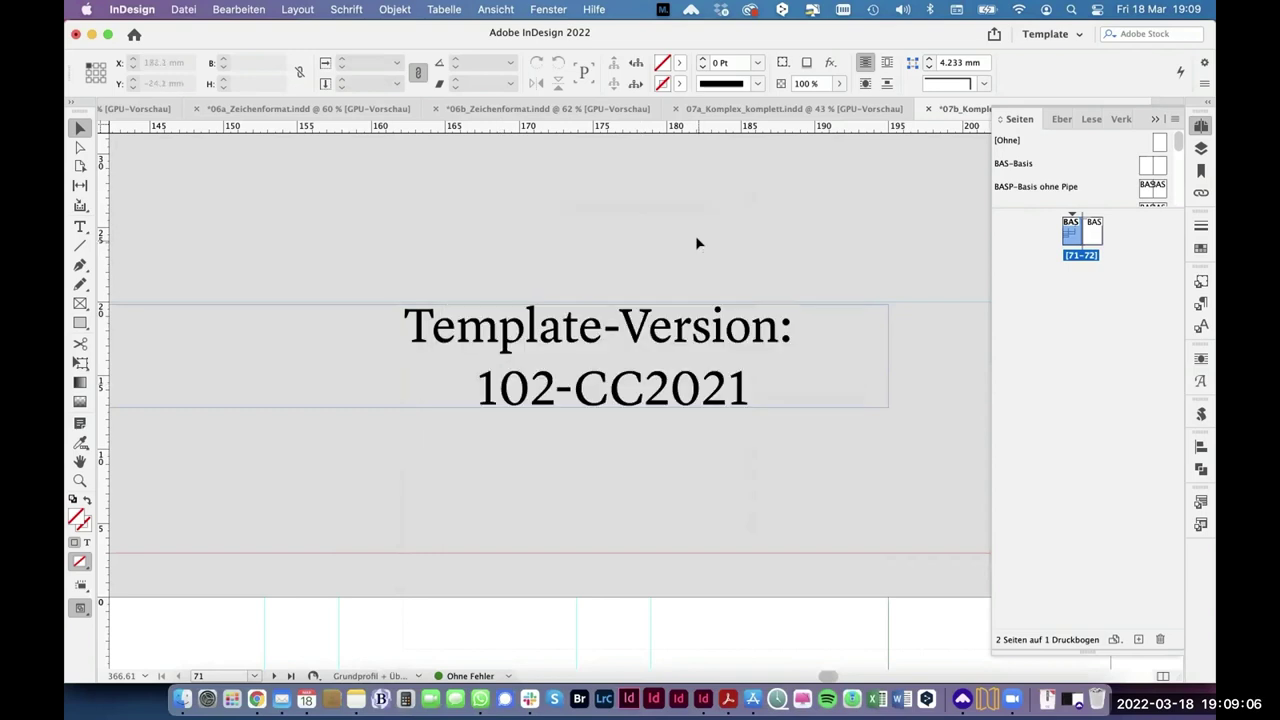
{"action": "key", "text": "super+0"}
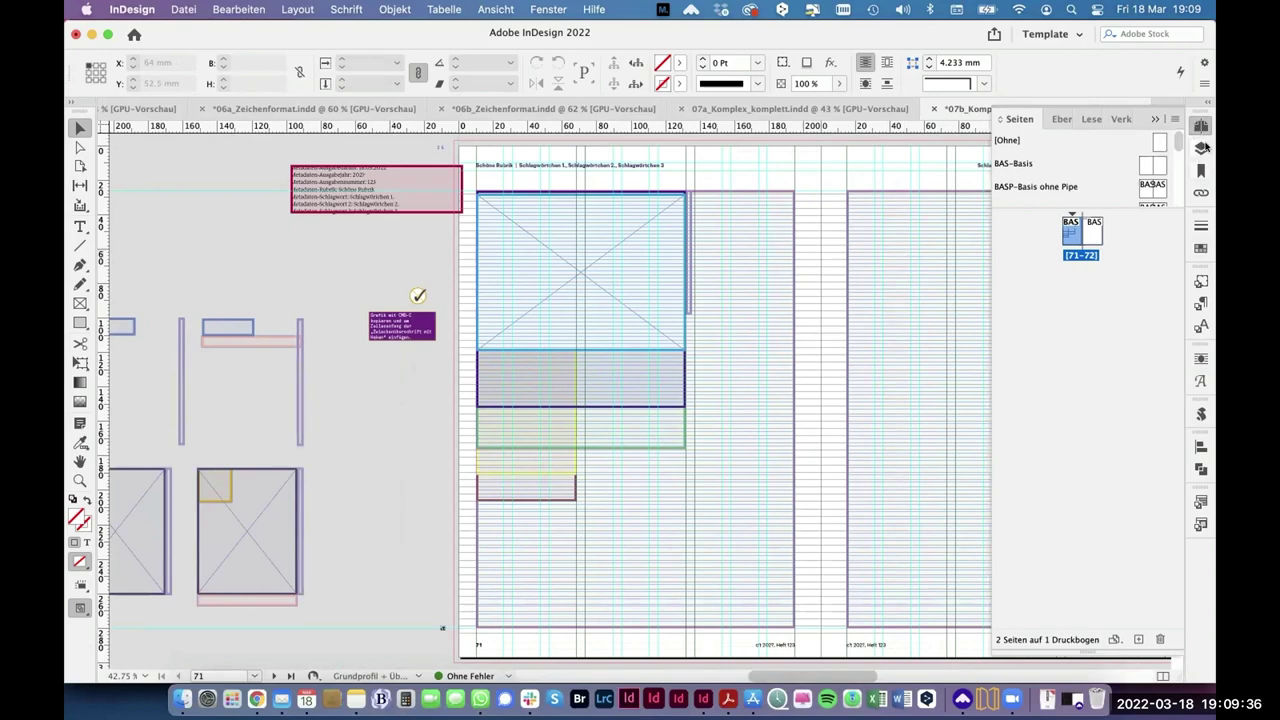
Step: Check InDesign's version information, close it and return to the Template-Version note above the page
{"action": "left_click", "coordinate": [86, 9]}
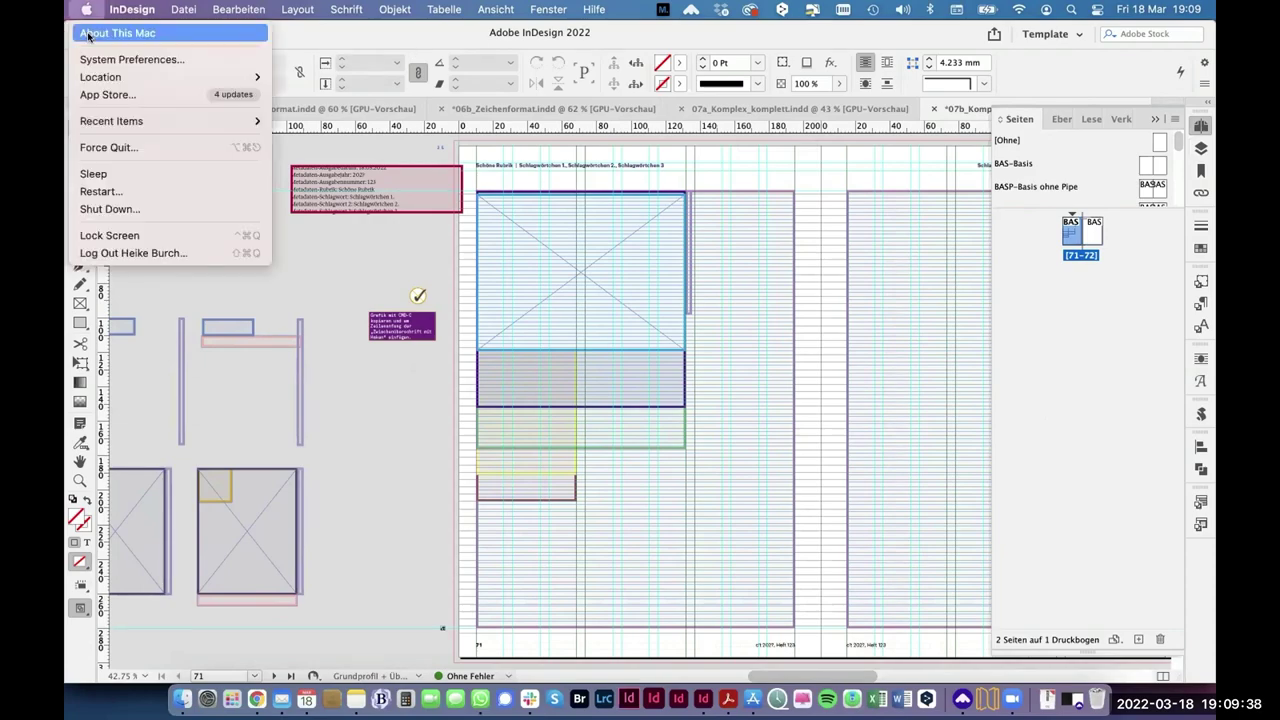
{"action": "left_click", "coordinate": [131, 9]}
{"action": "left_click", "coordinate": [131, 9]}
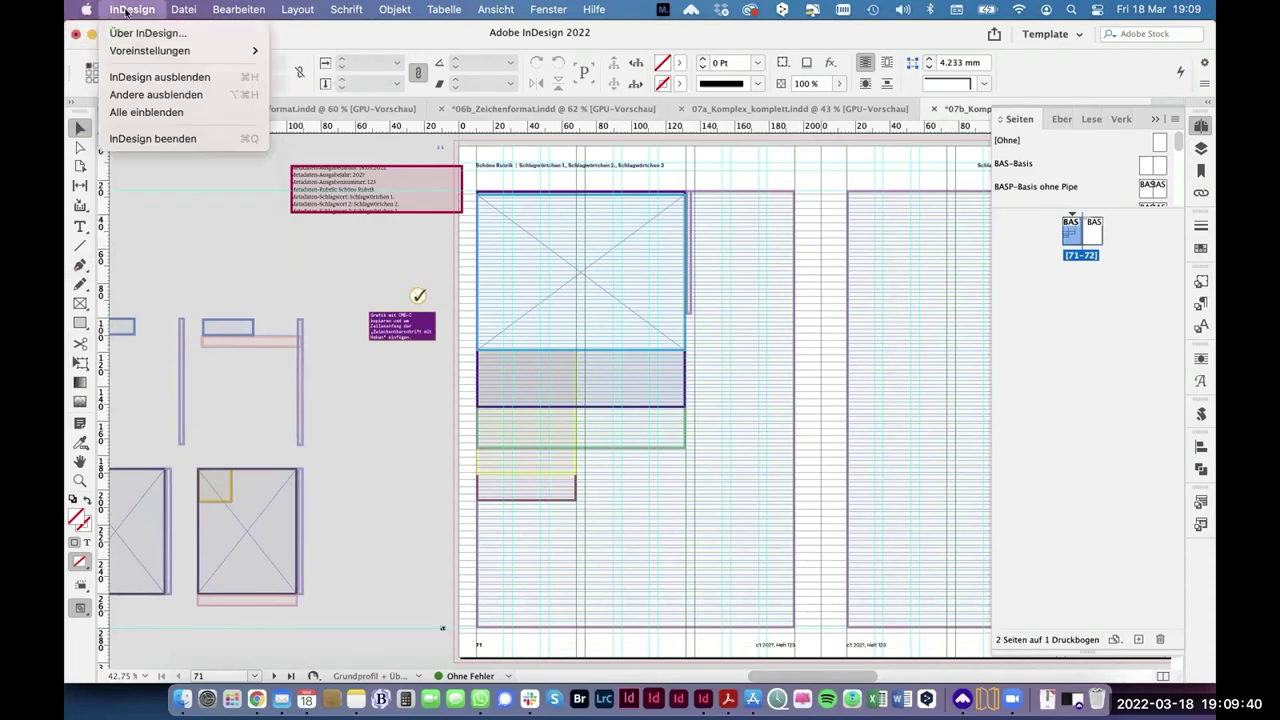
{"action": "left_click", "coordinate": [127, 24]}
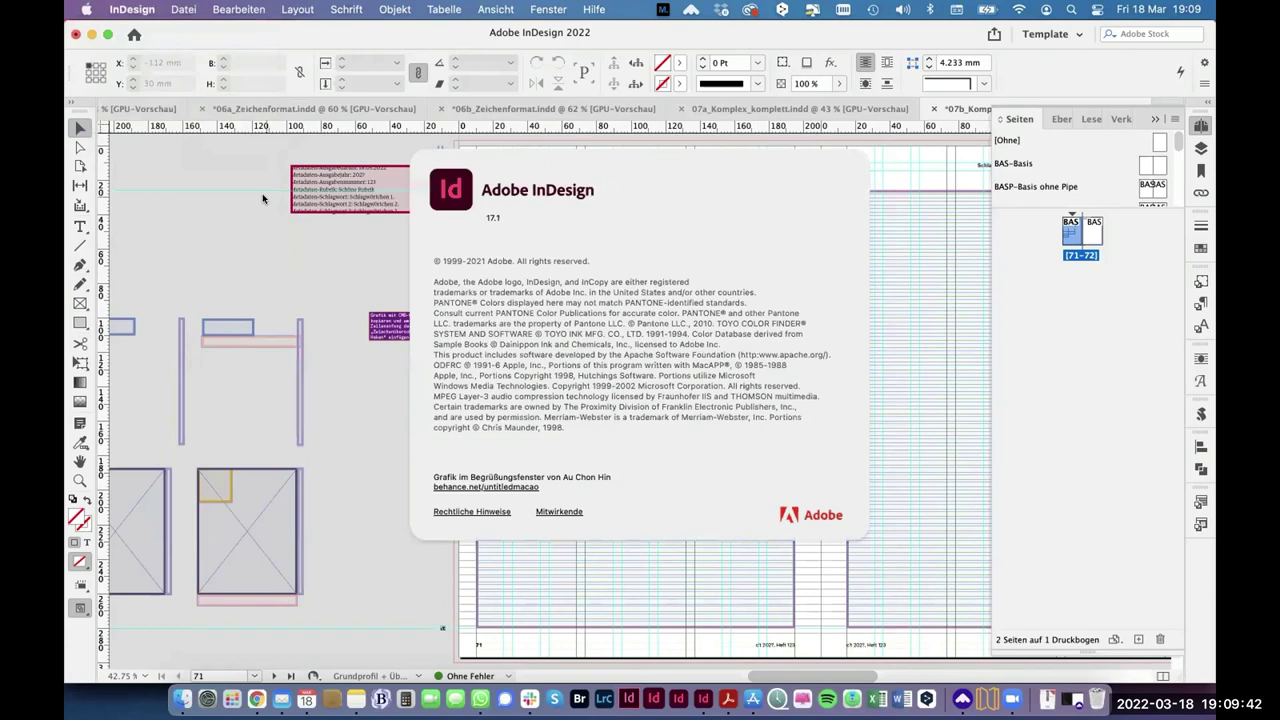
{"action": "left_click", "coordinate": [470, 306]}
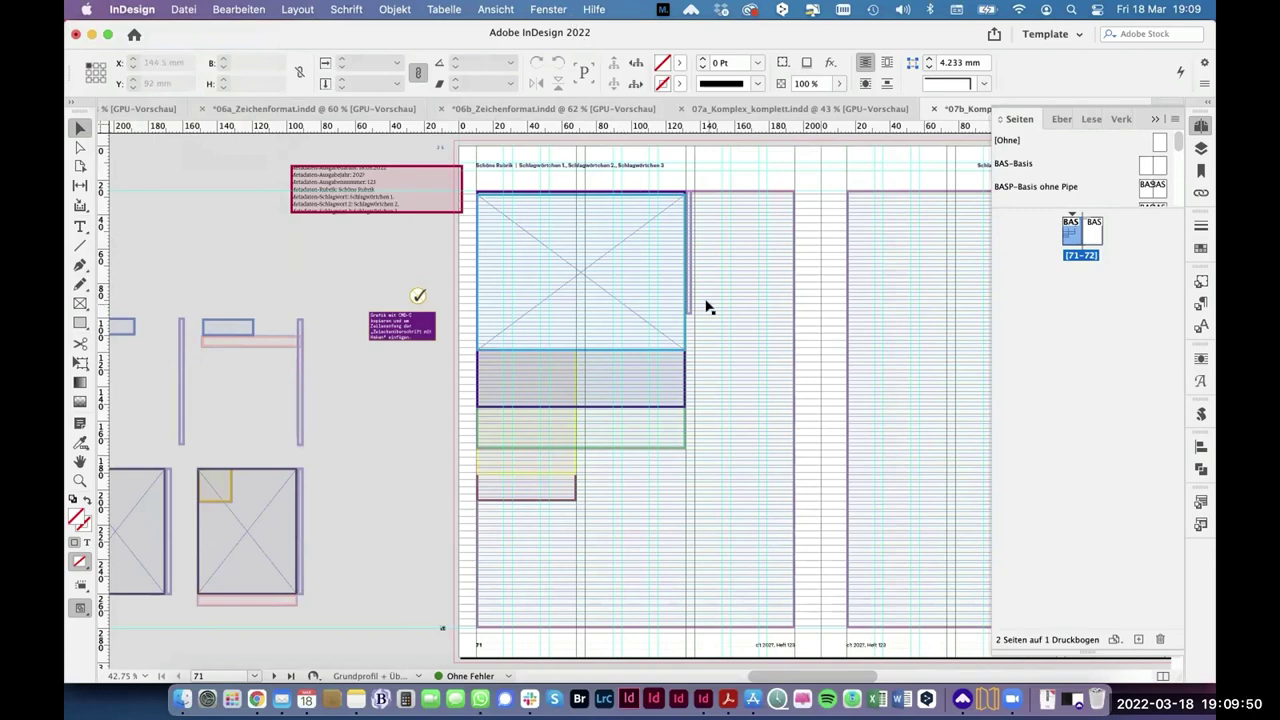
{"action": "scroll", "coordinate": [706, 306], "scroll_direction": "up", "scroll_amount": 4}
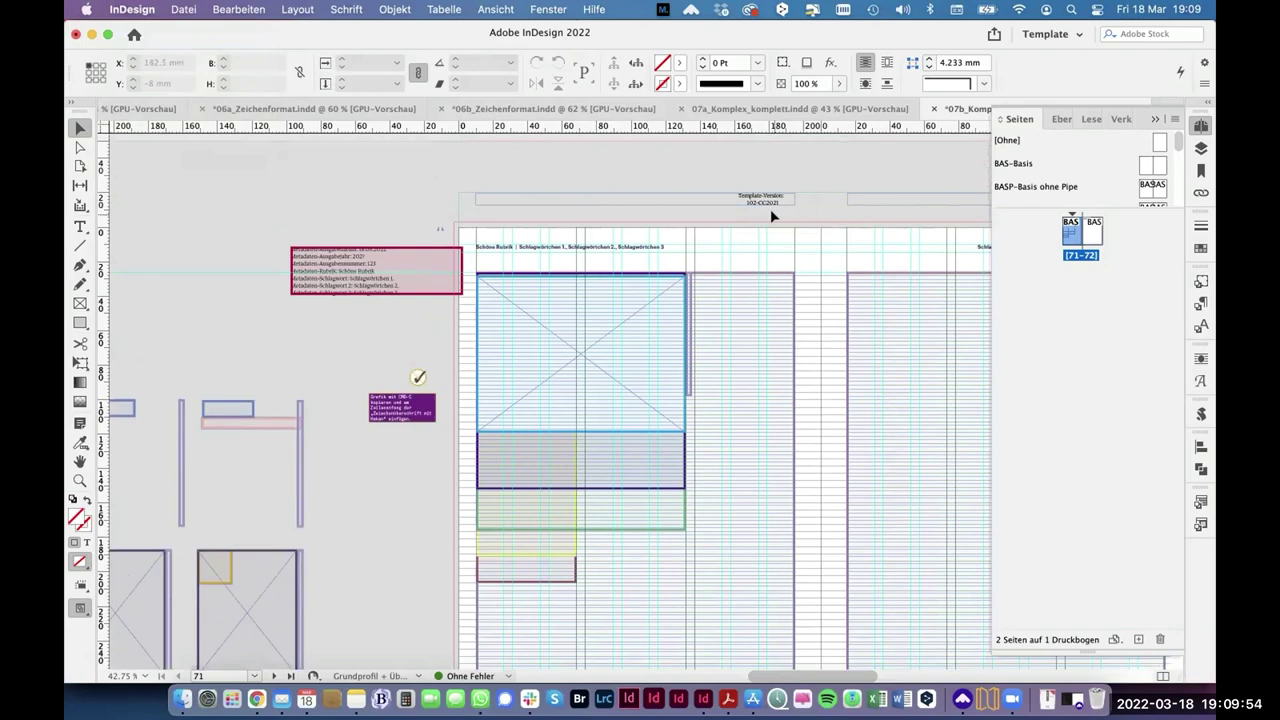
Step: Switch to the 08_Nummerierungen_Datum.indd document and enlarge the running header lines on page 4
{"action": "left_click_drag", "start_coordinate": [788, 212], "coordinate": [664, 205]}
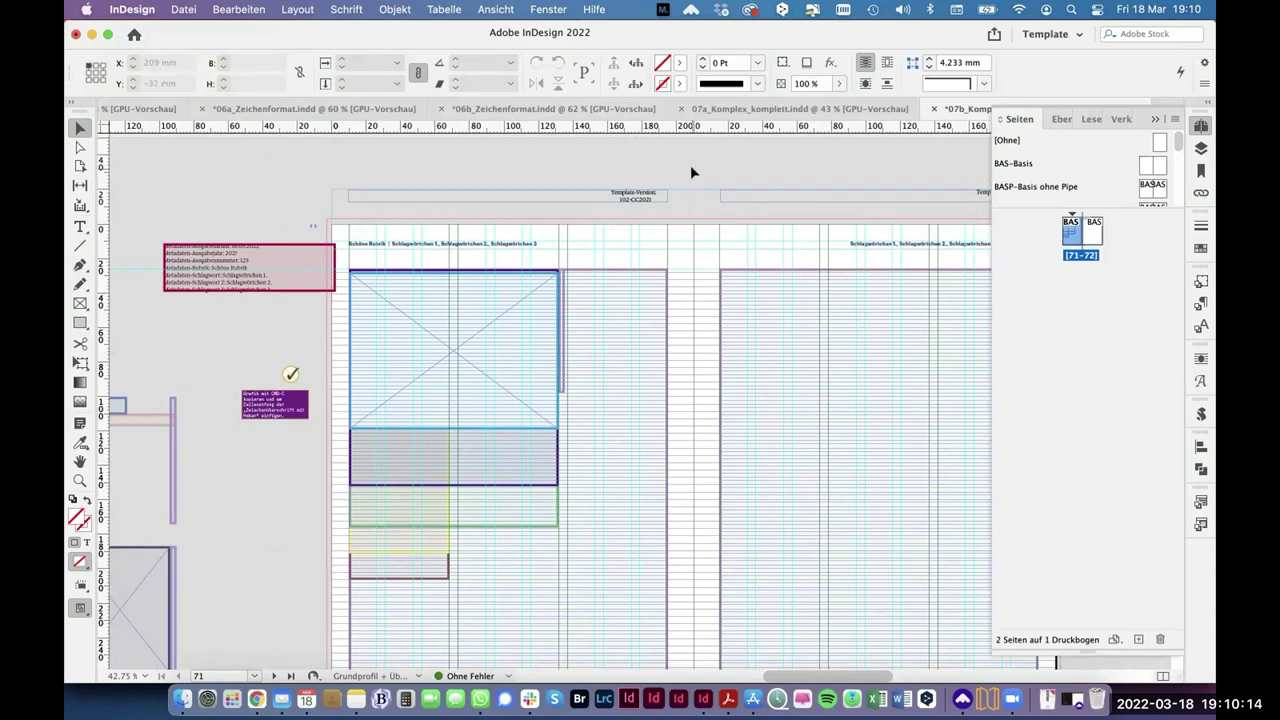
{"action": "left_click", "coordinate": [540, 10]}
{"action": "scroll", "coordinate": [638, 602], "scroll_direction": "down", "scroll_amount": 2}
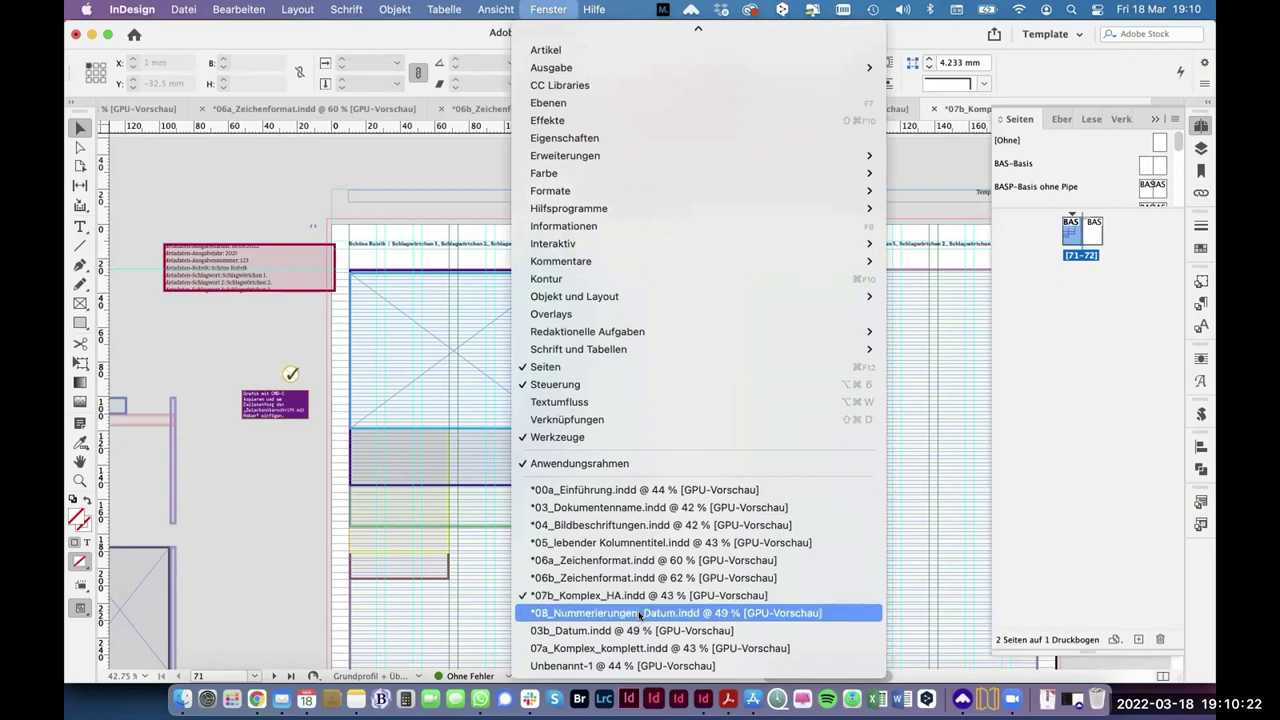
{"action": "left_click", "coordinate": [640, 613]}
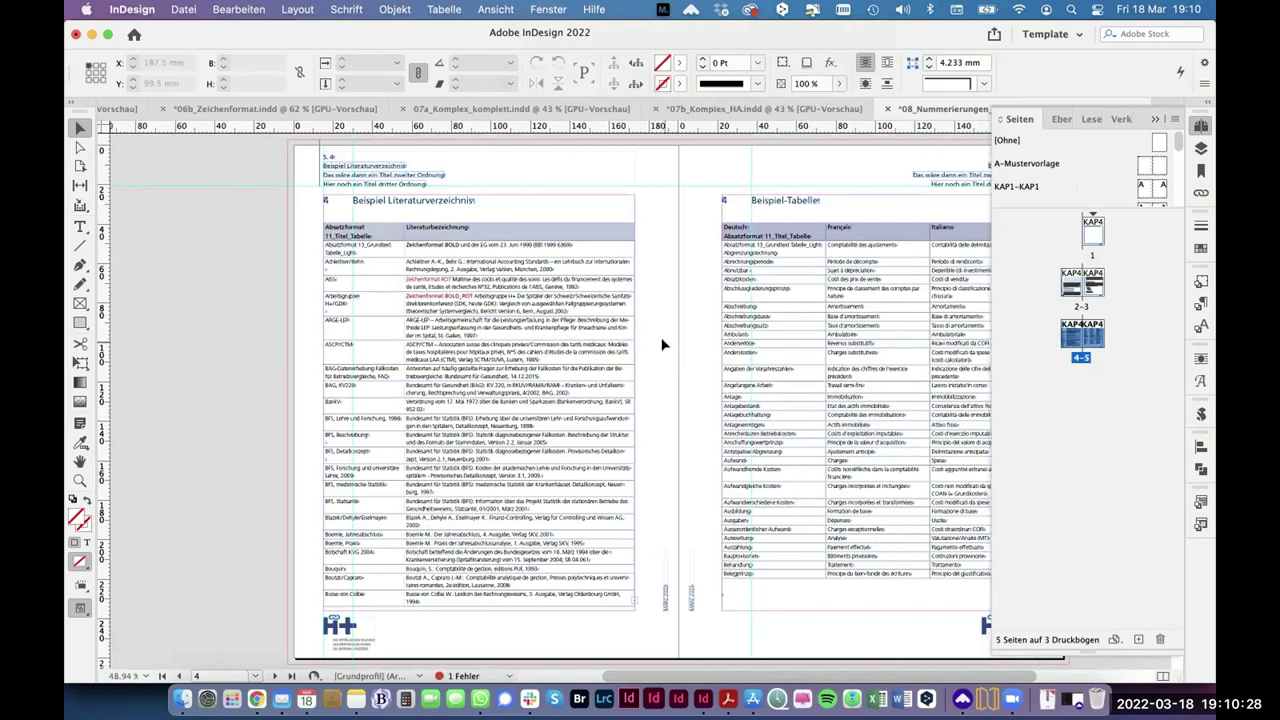
{"action": "scroll", "coordinate": [658, 343], "scroll_direction": "right", "scroll_amount": 3}
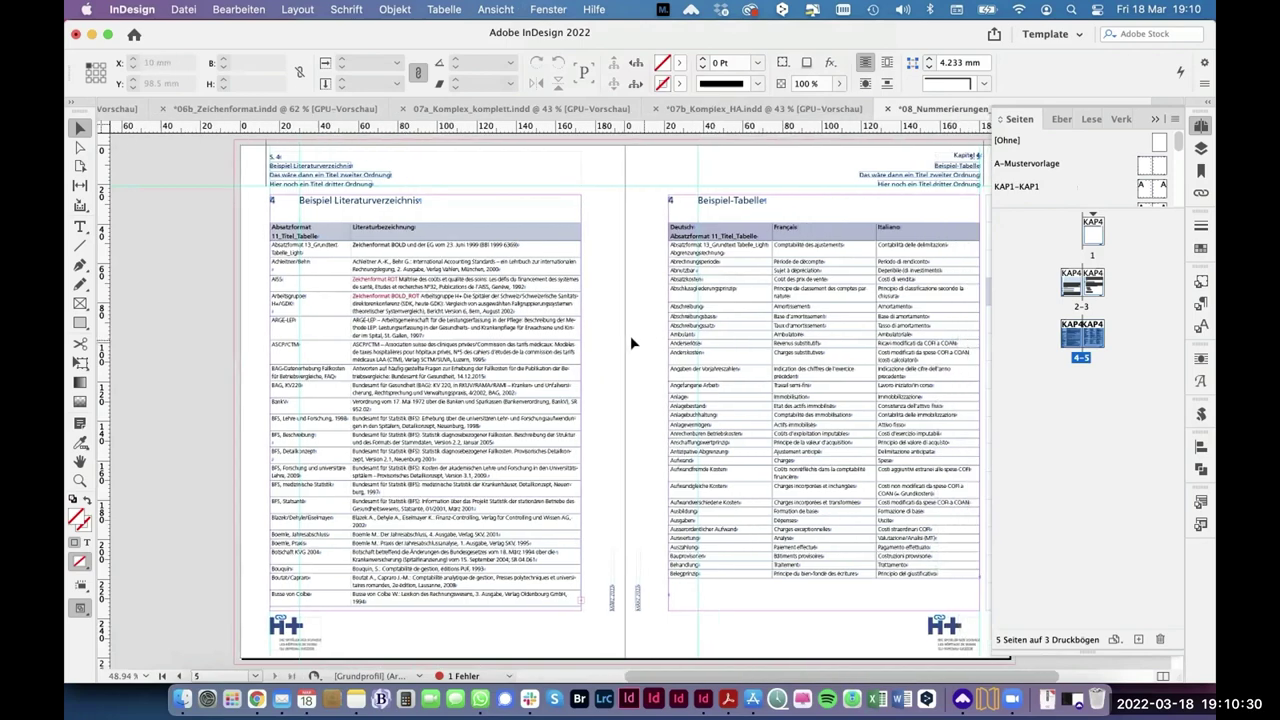
{"action": "left_click_drag", "start_coordinate": [247, 140], "coordinate": [416, 248]}
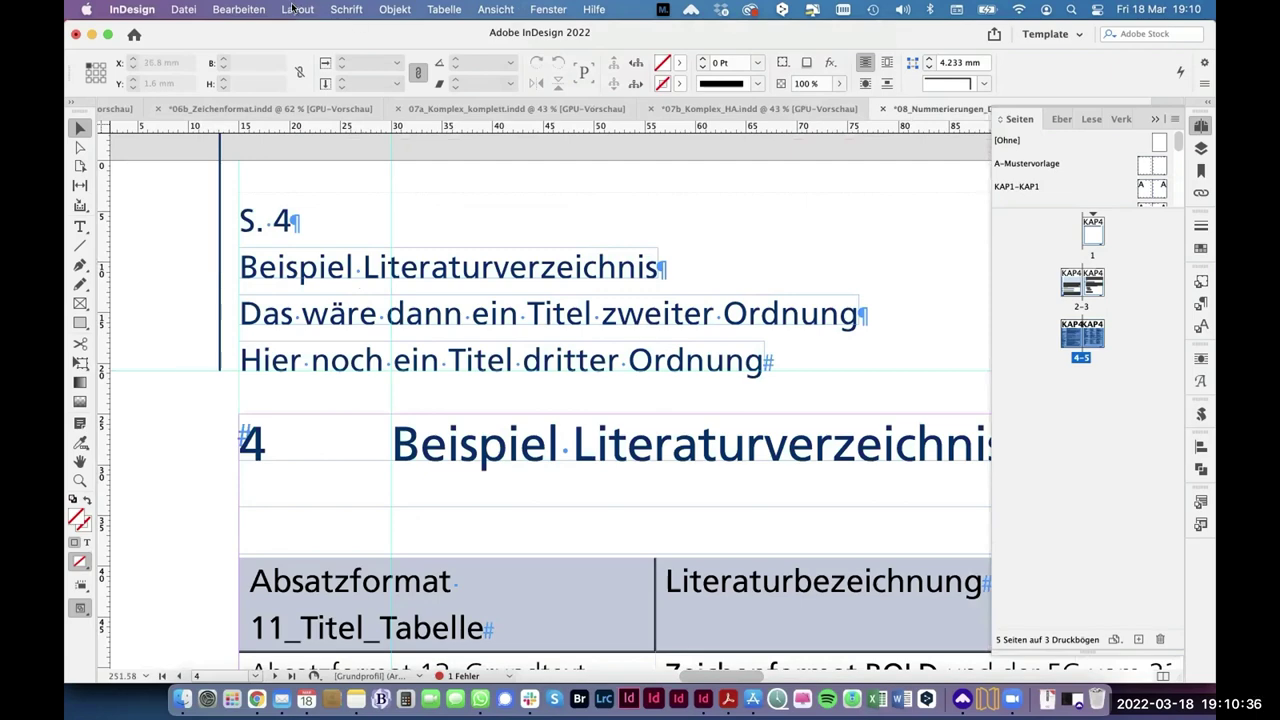
Step: Open the document's text variables and inspect the definition of Kopfzeile_1 without changing it
{"action": "left_click", "coordinate": [346, 9]}
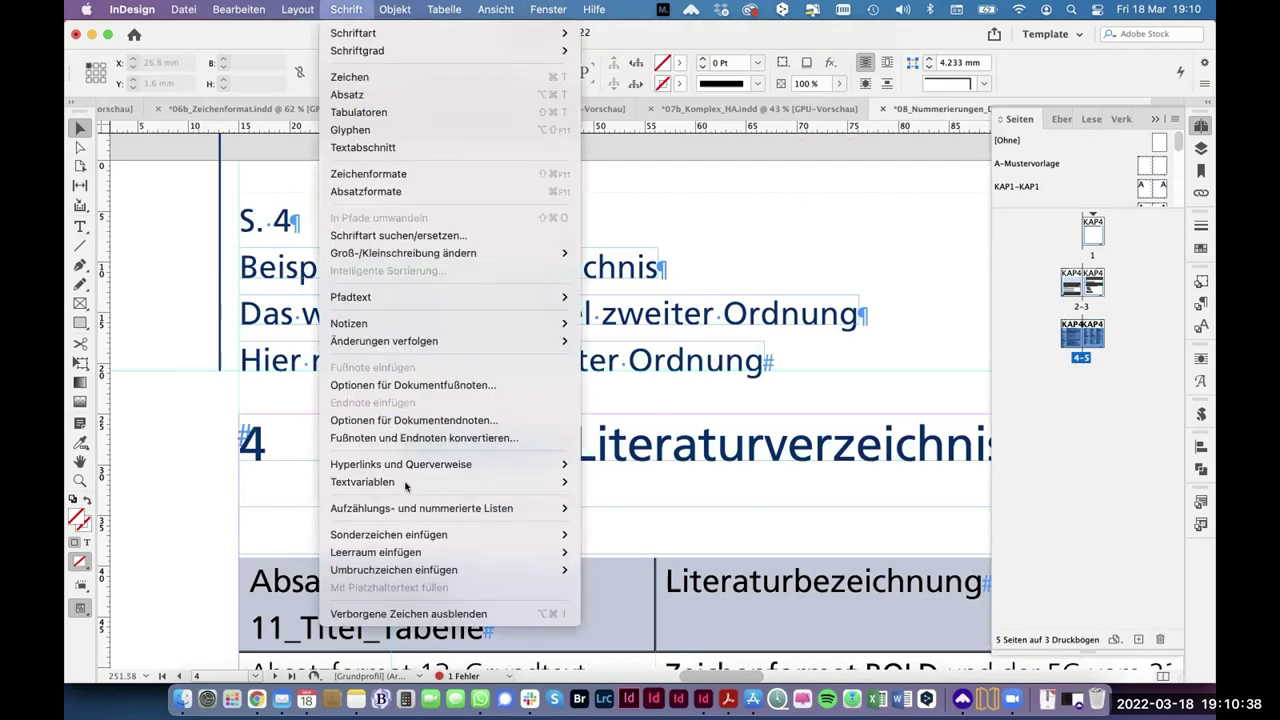
{"action": "mouse_move", "coordinate": [412, 487]}
{"action": "left_click", "coordinate": [640, 481]}
{"action": "left_click_drag", "start_coordinate": [855, 215], "coordinate": [690, 189]}
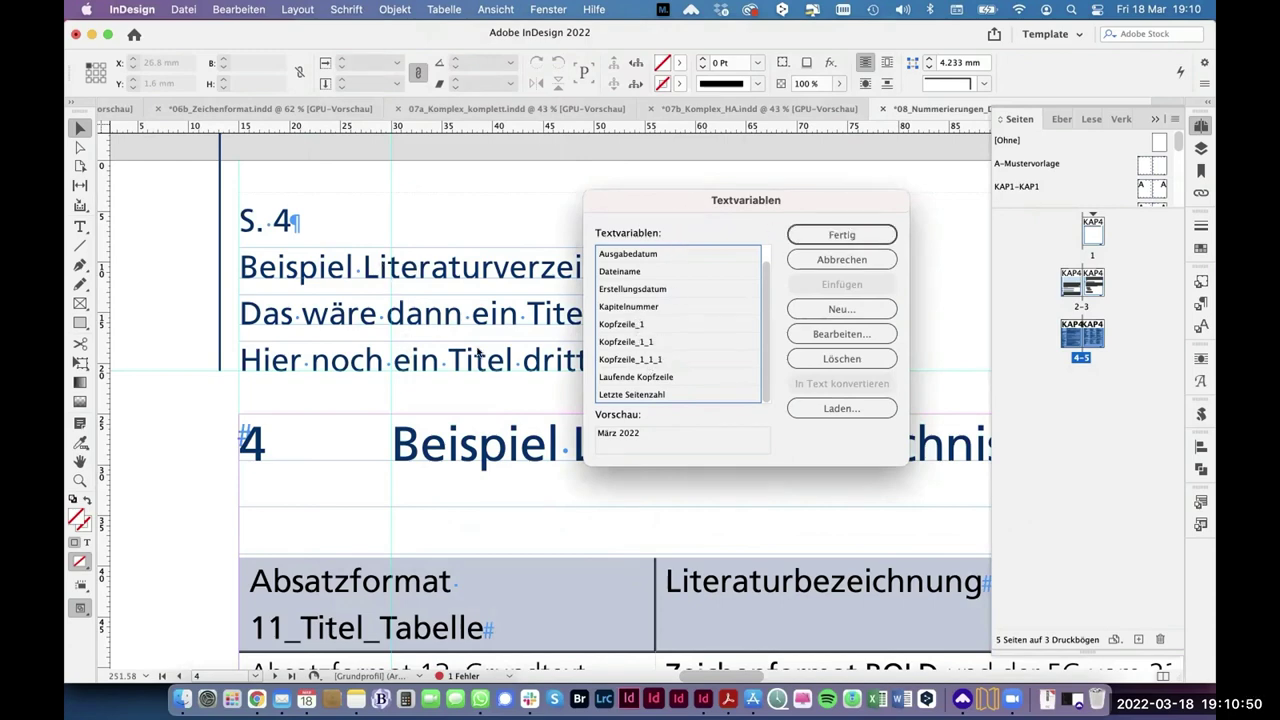
{"action": "double_click", "coordinate": [672, 324]}
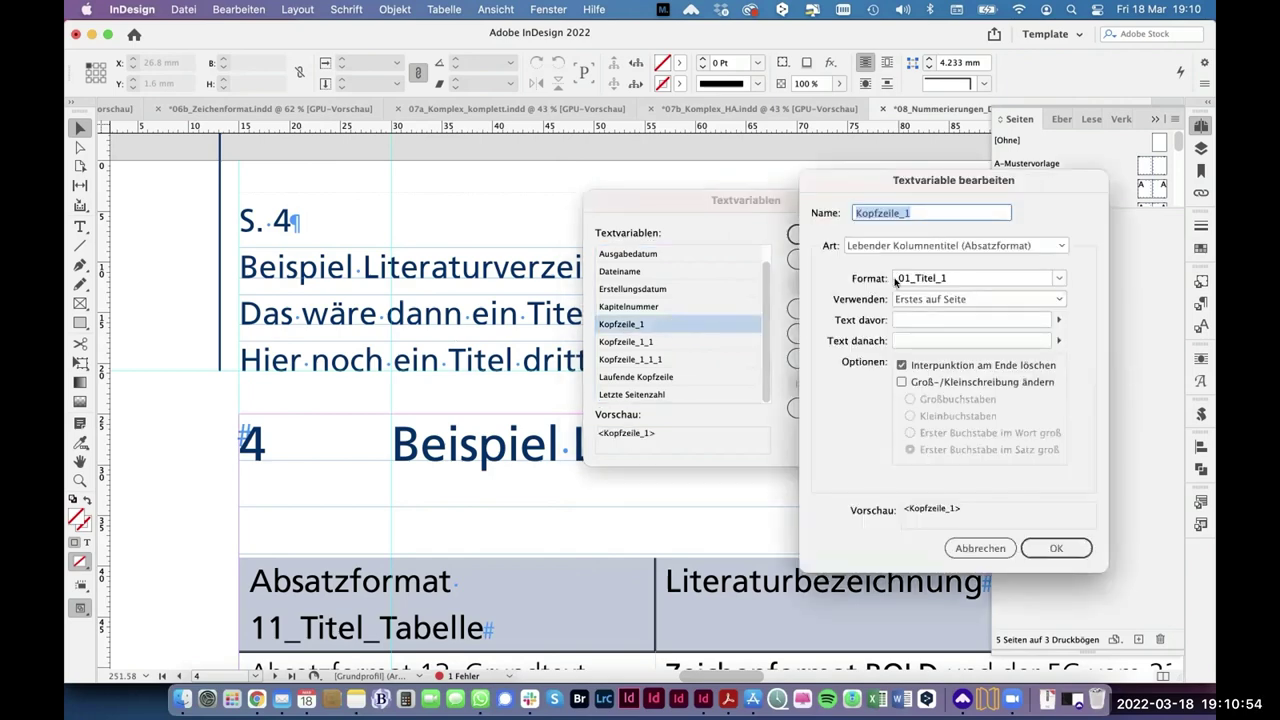
{"action": "left_click", "coordinate": [979, 548]}
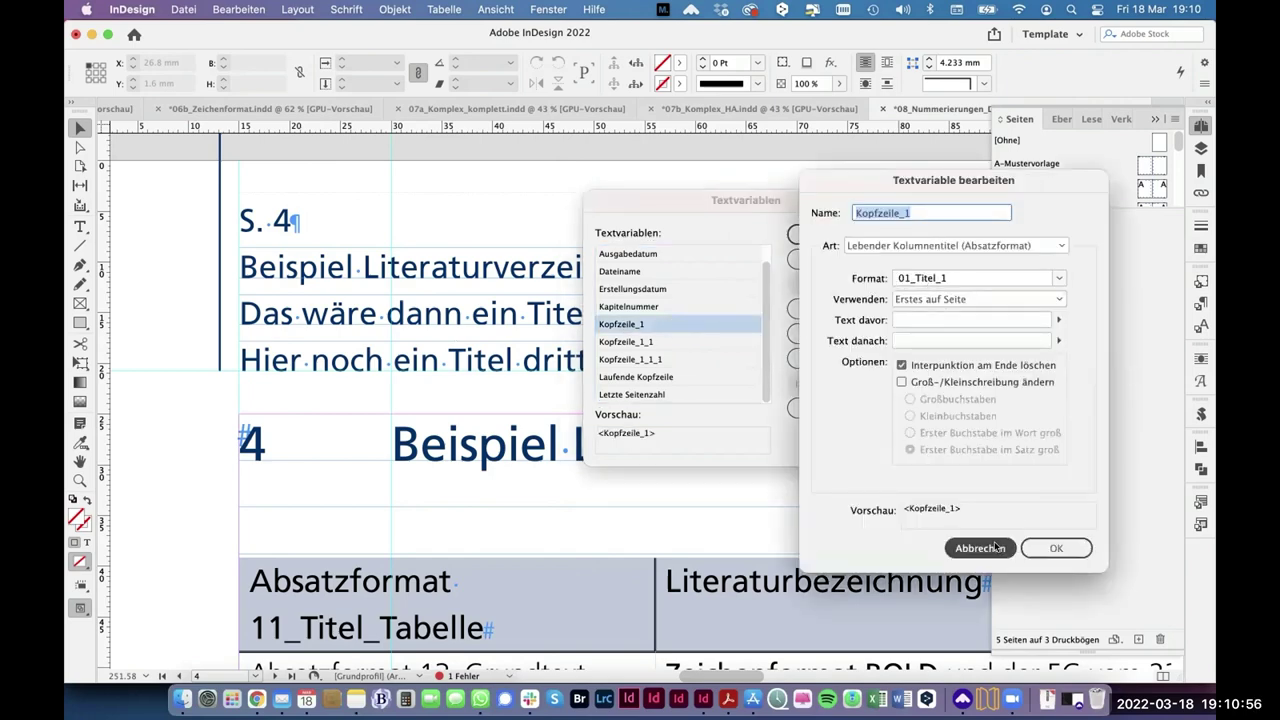
Step: Inspect the definitions of the Kopfzeile_1_1 and Kopfzeile_1_1_1 text variables, then close the text variables dialog
{"action": "left_click", "coordinate": [660, 342]}
{"action": "left_click", "coordinate": [793, 311]}
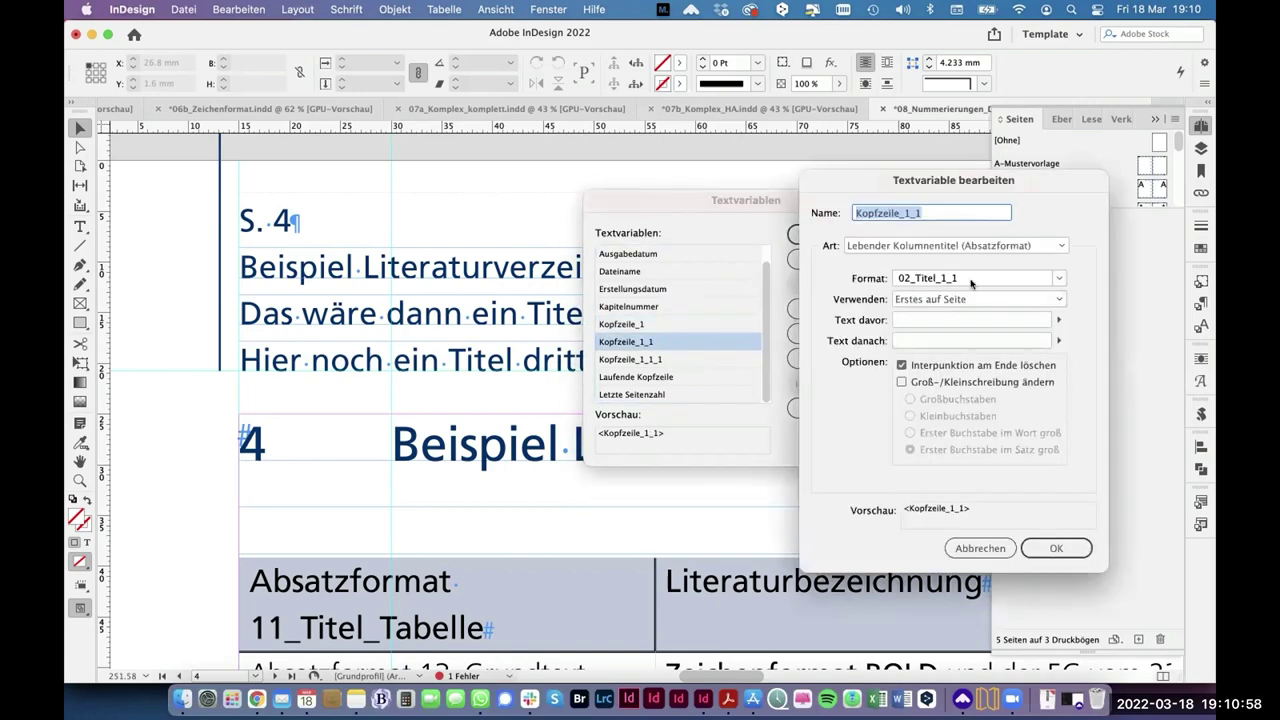
{"action": "left_click", "coordinate": [979, 548]}
{"action": "left_click", "coordinate": [631, 359]}
{"action": "left_click", "coordinate": [841, 333]}
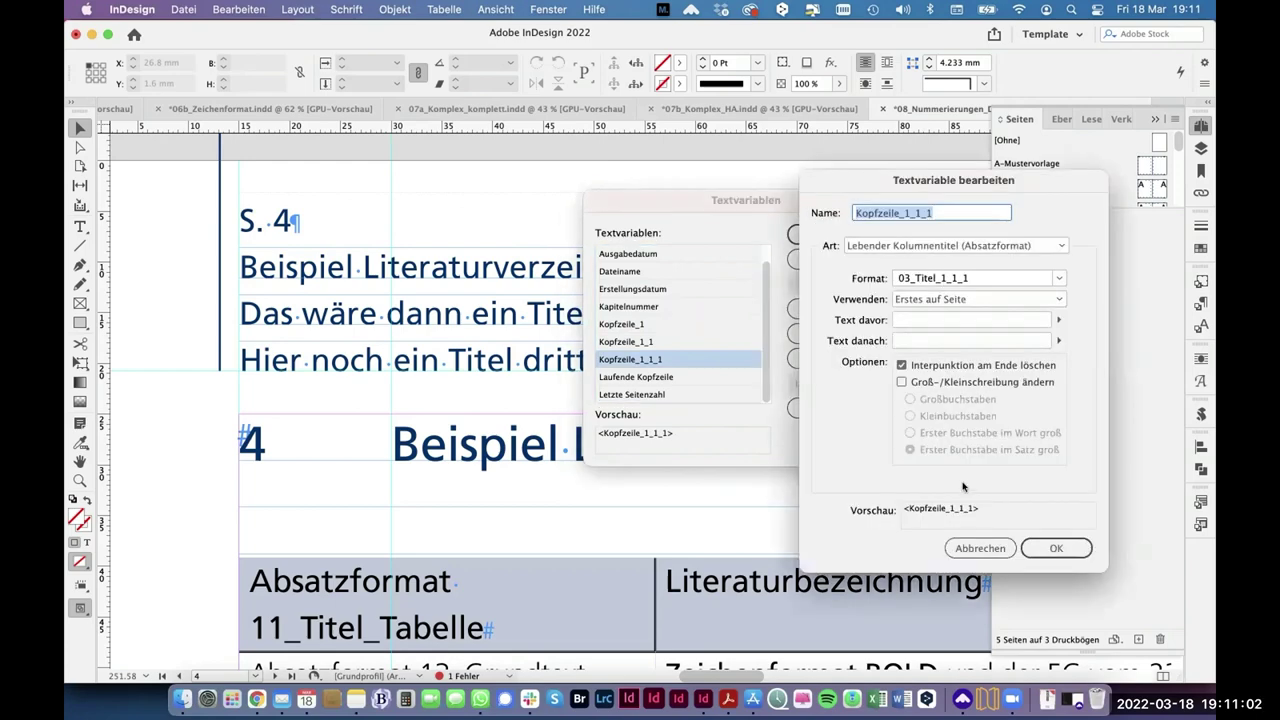
{"action": "left_click", "coordinate": [979, 548]}
{"action": "left_click", "coordinate": [841, 234]}
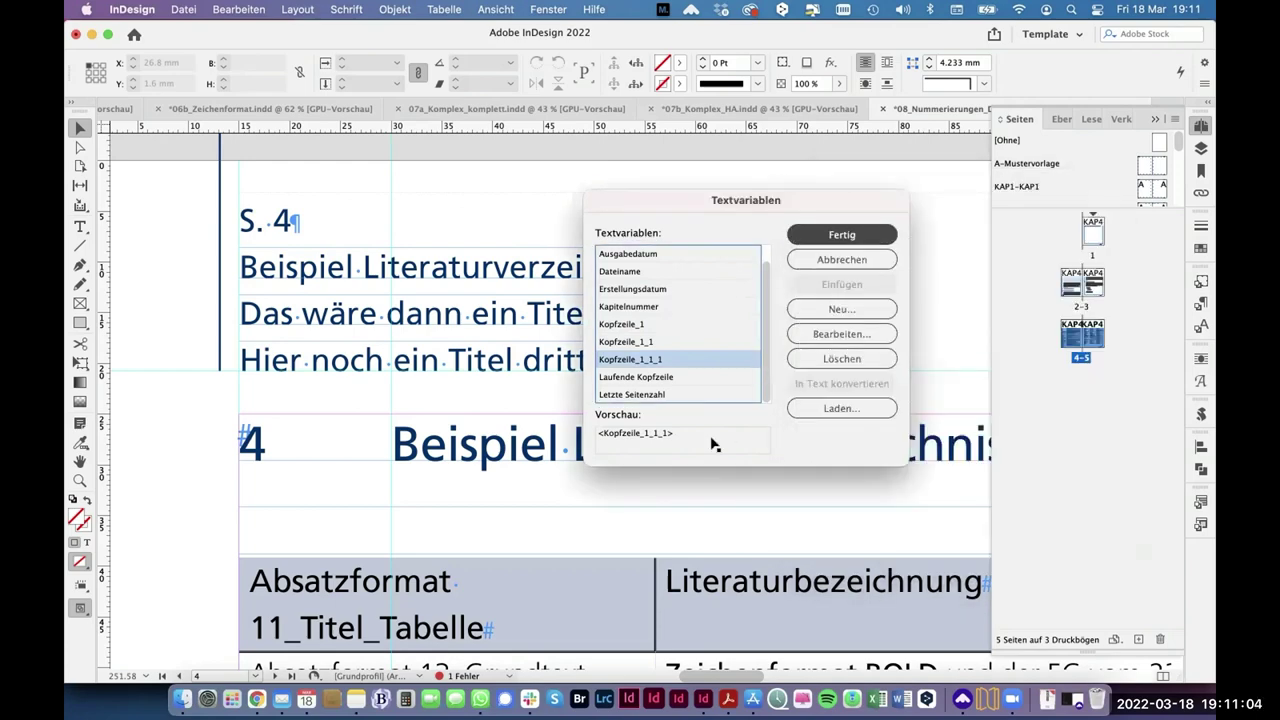
Step: Replace the first-level heading on page 4 with "Hallo Berlin" and refresh the display to check the running header
{"action": "key", "text": "super+0"}
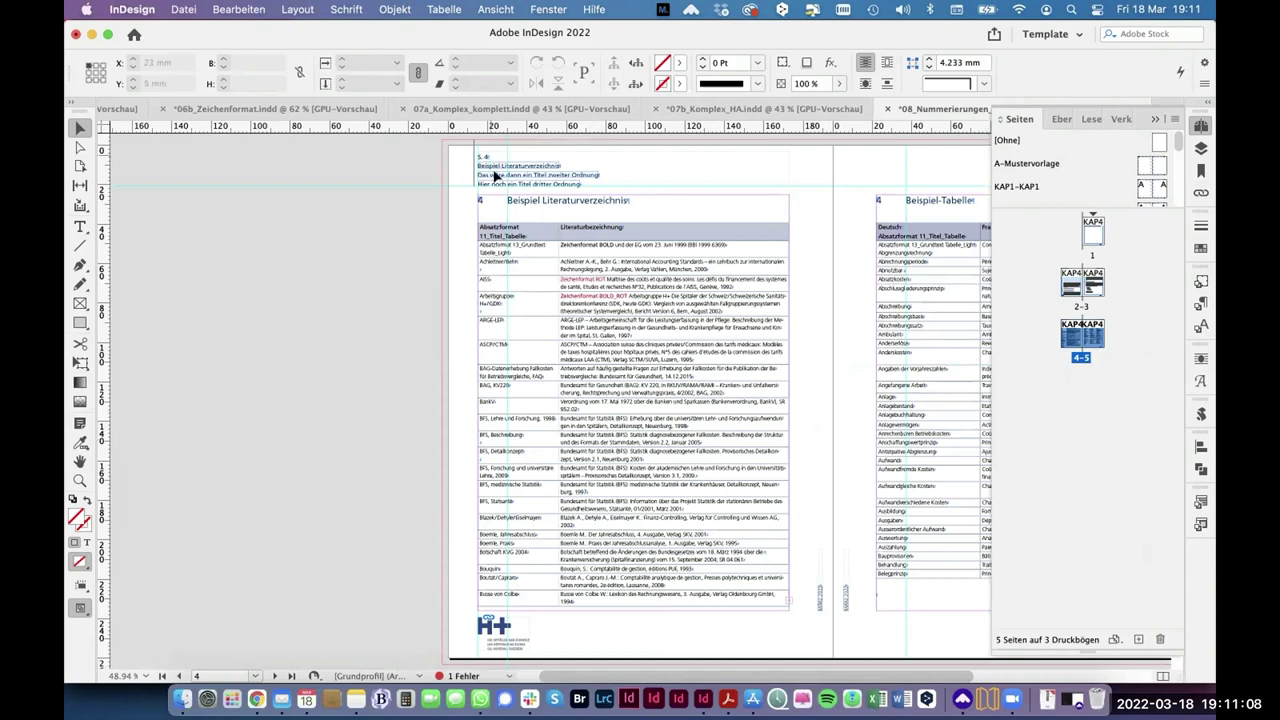
{"action": "double_click", "coordinate": [558, 201]}
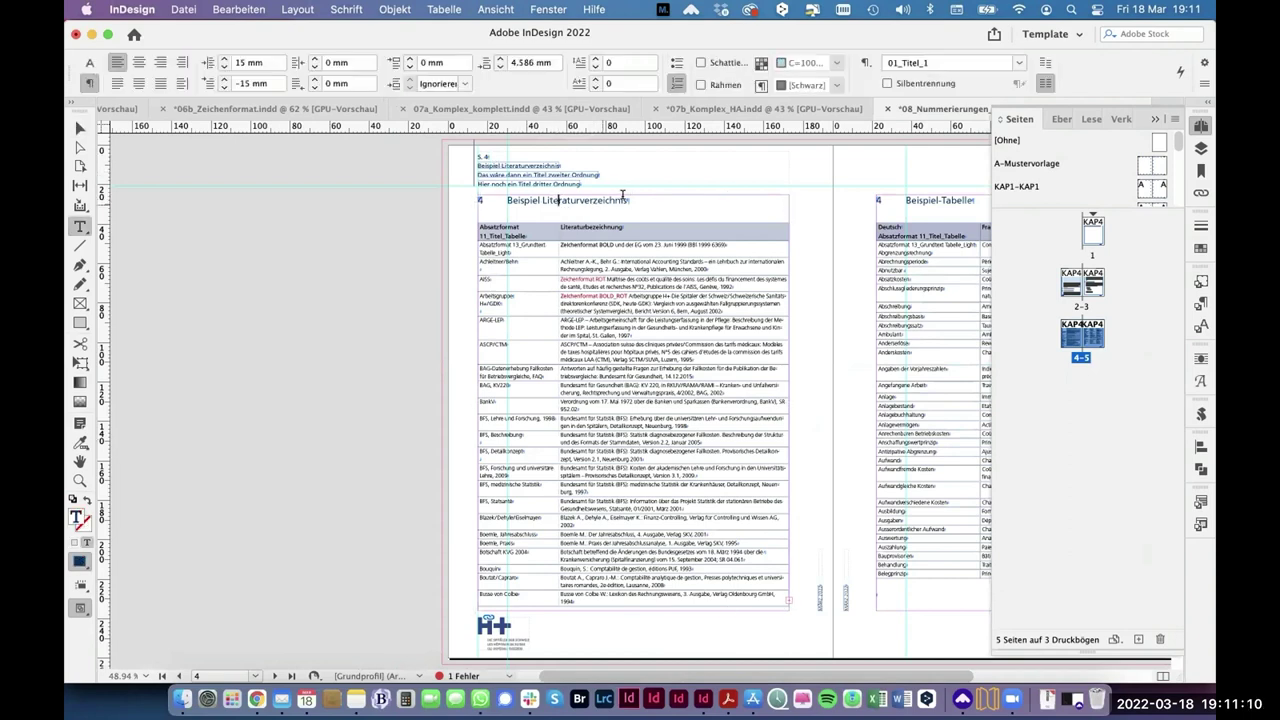
{"action": "triple_click", "coordinate": [519, 198]}
{"action": "type", "text": "Hah"}
{"action": "type", "text": "lo Berlin"}
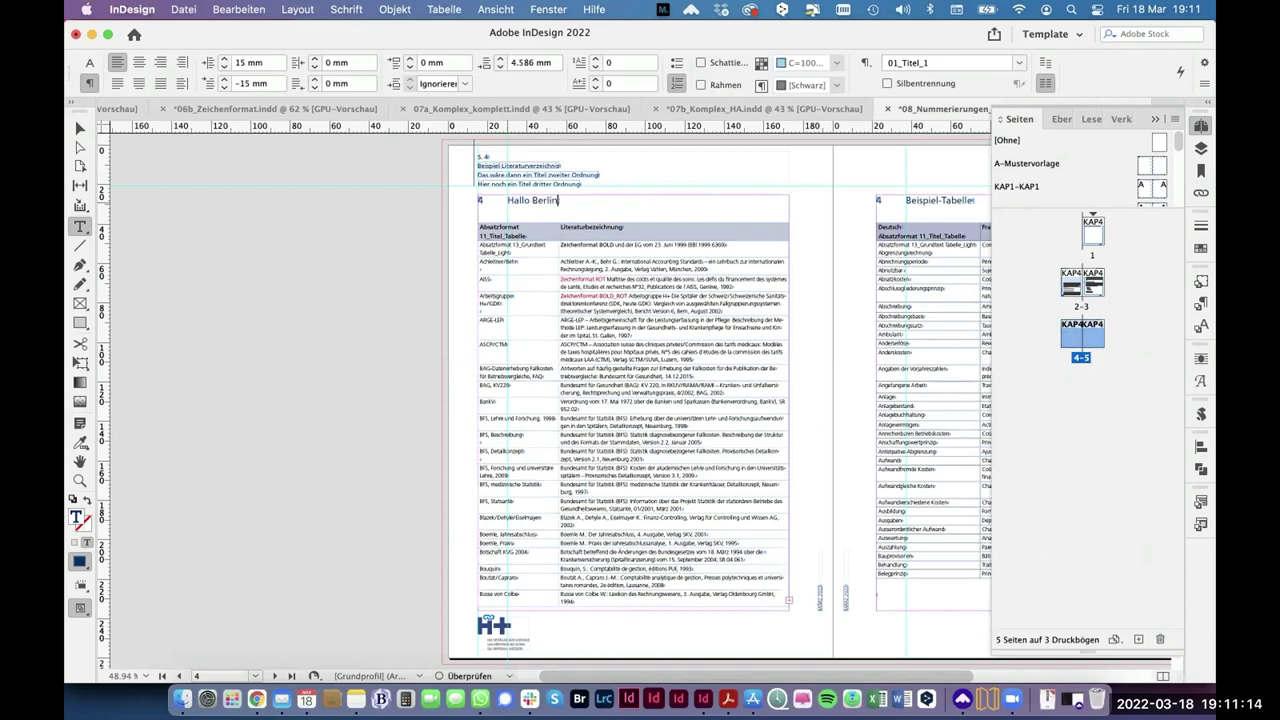
{"action": "key", "text": "Escape"}
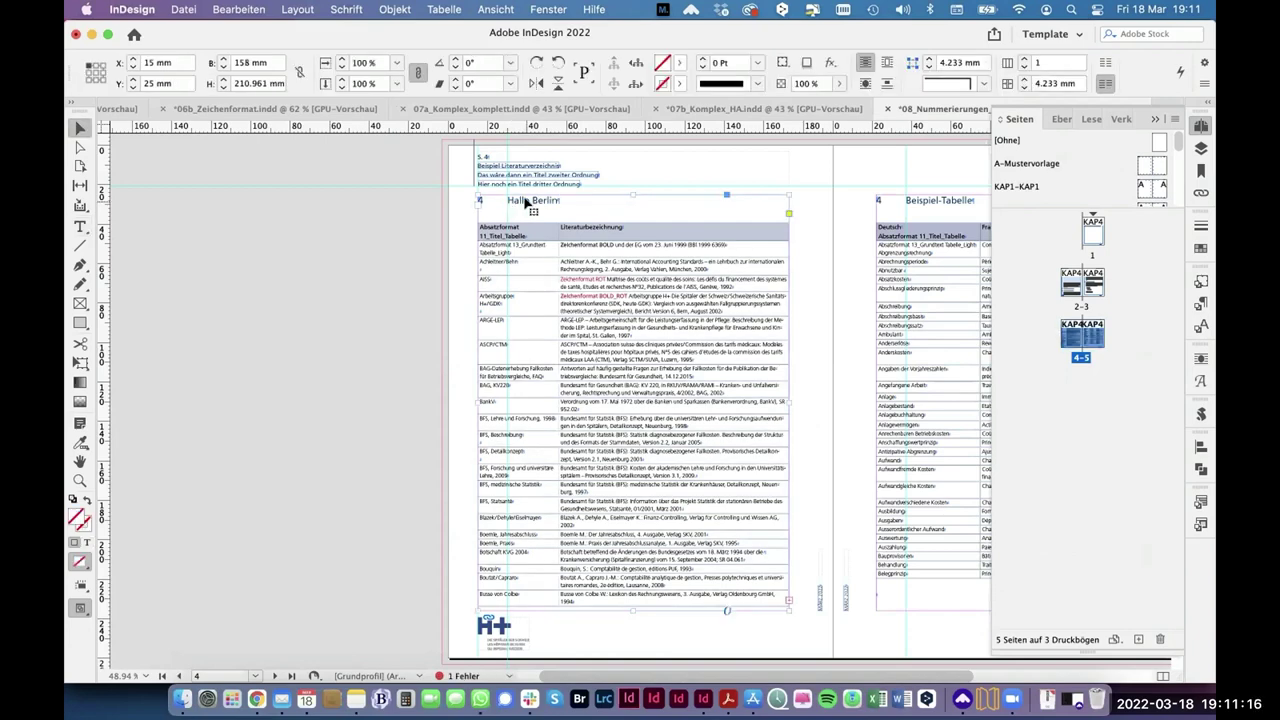
{"action": "key", "text": "w"}
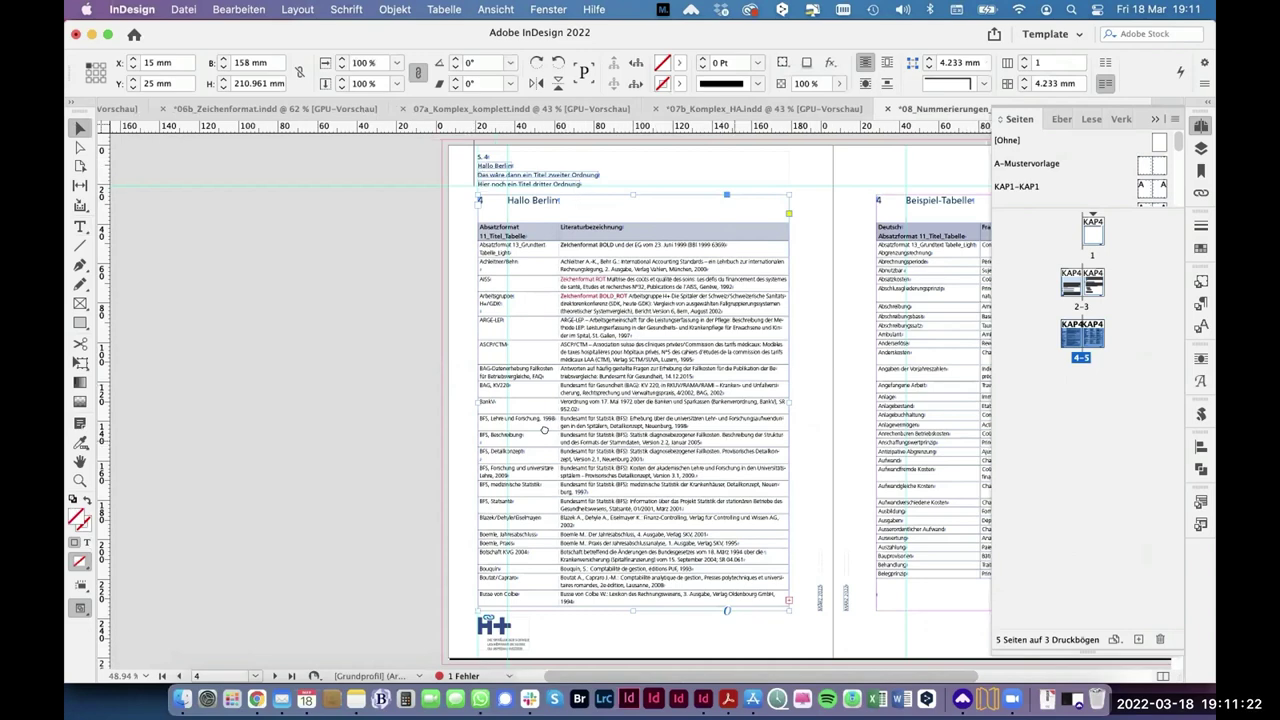
Step: Go to page 2 and replace its first-level heading with "huhu"
{"action": "scroll", "coordinate": [697, 447], "scroll_direction": "right", "scroll_amount": 10}
{"action": "scroll", "coordinate": [462, 394], "scroll_direction": "left", "scroll_amount": 4}
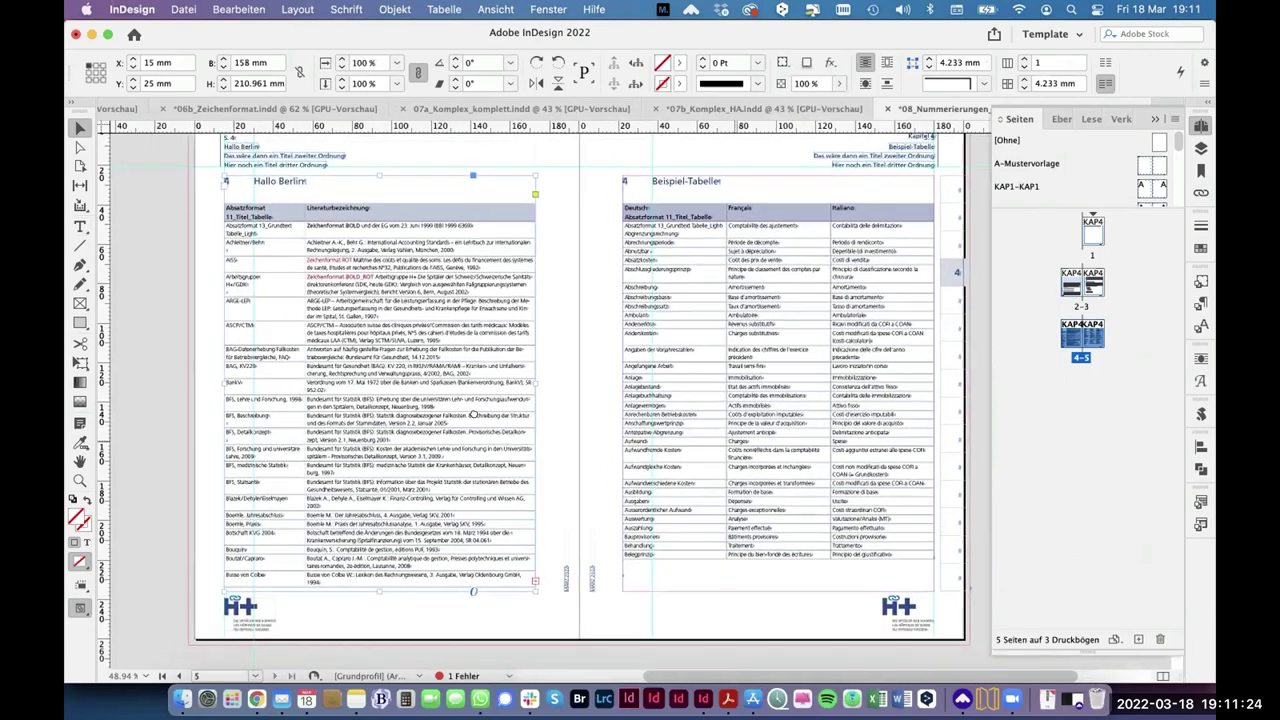
{"action": "scroll", "coordinate": [480, 370], "scroll_direction": "down", "scroll_amount": 2}
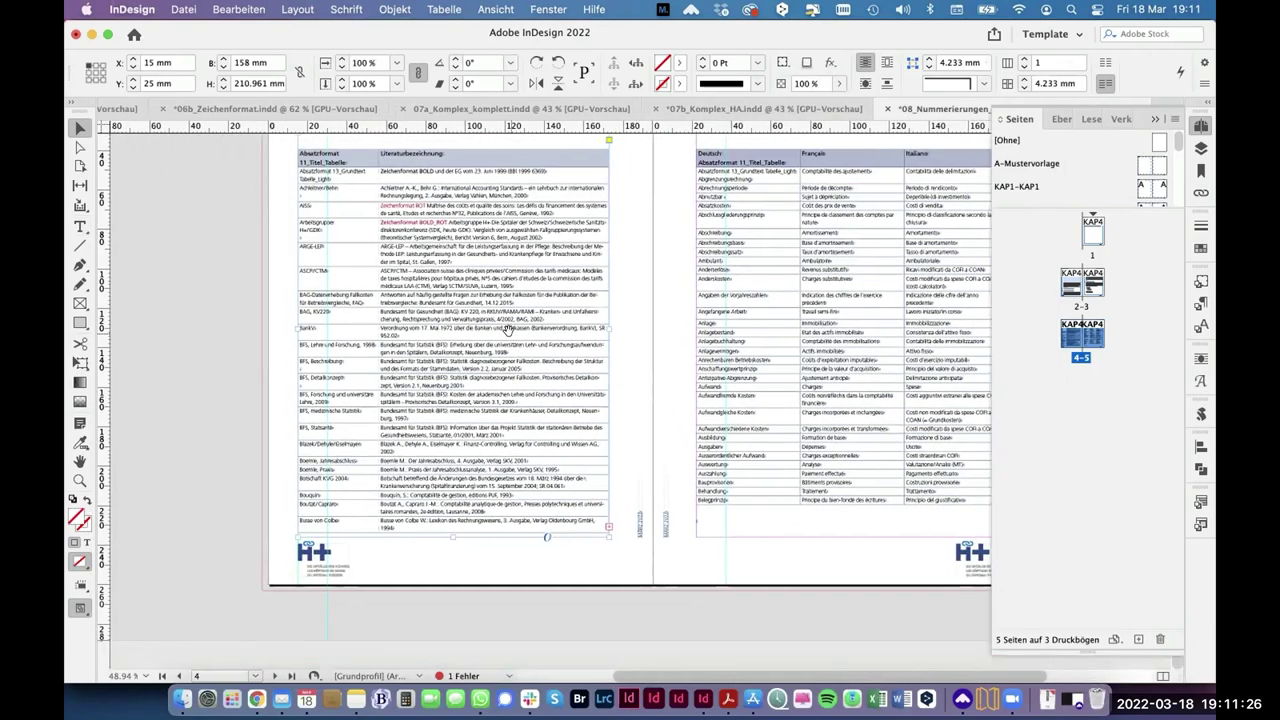
{"action": "scroll", "coordinate": [613, 380], "scroll_direction": "up", "scroll_amount": 4}
{"action": "scroll", "coordinate": [606, 498], "scroll_direction": "up", "scroll_amount": 1}
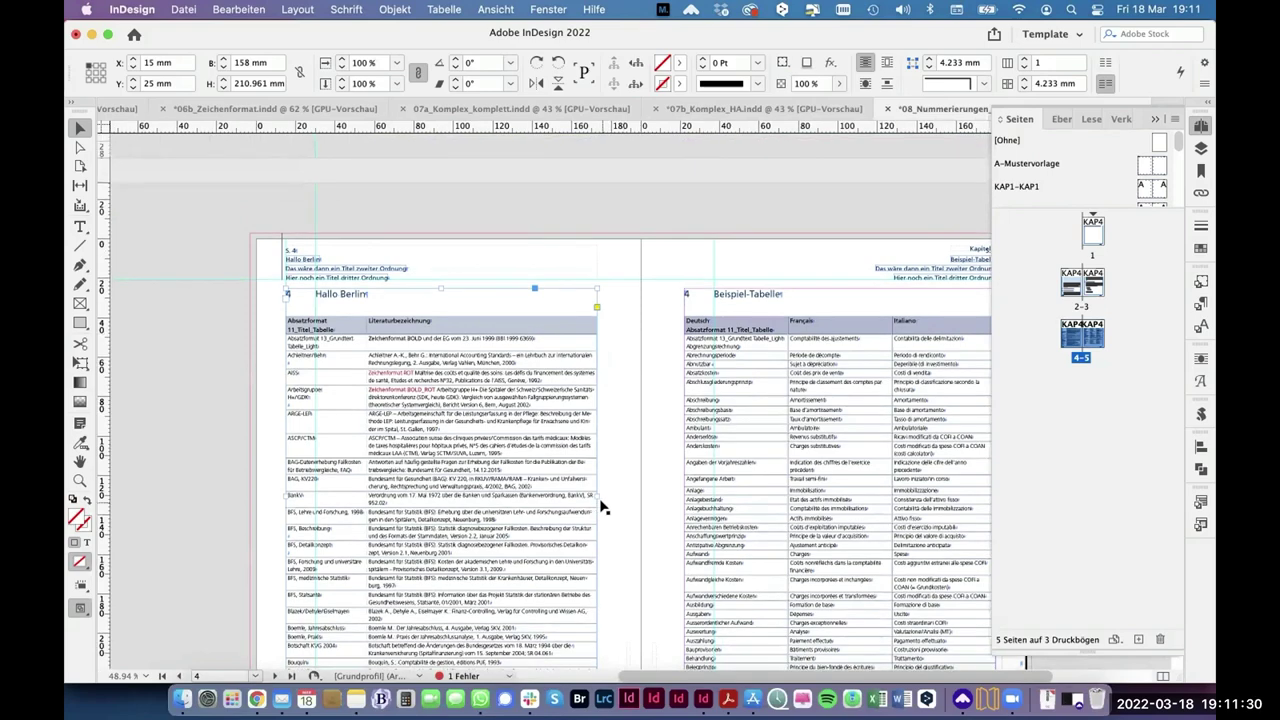
{"action": "double_click", "coordinate": [1071, 286]}
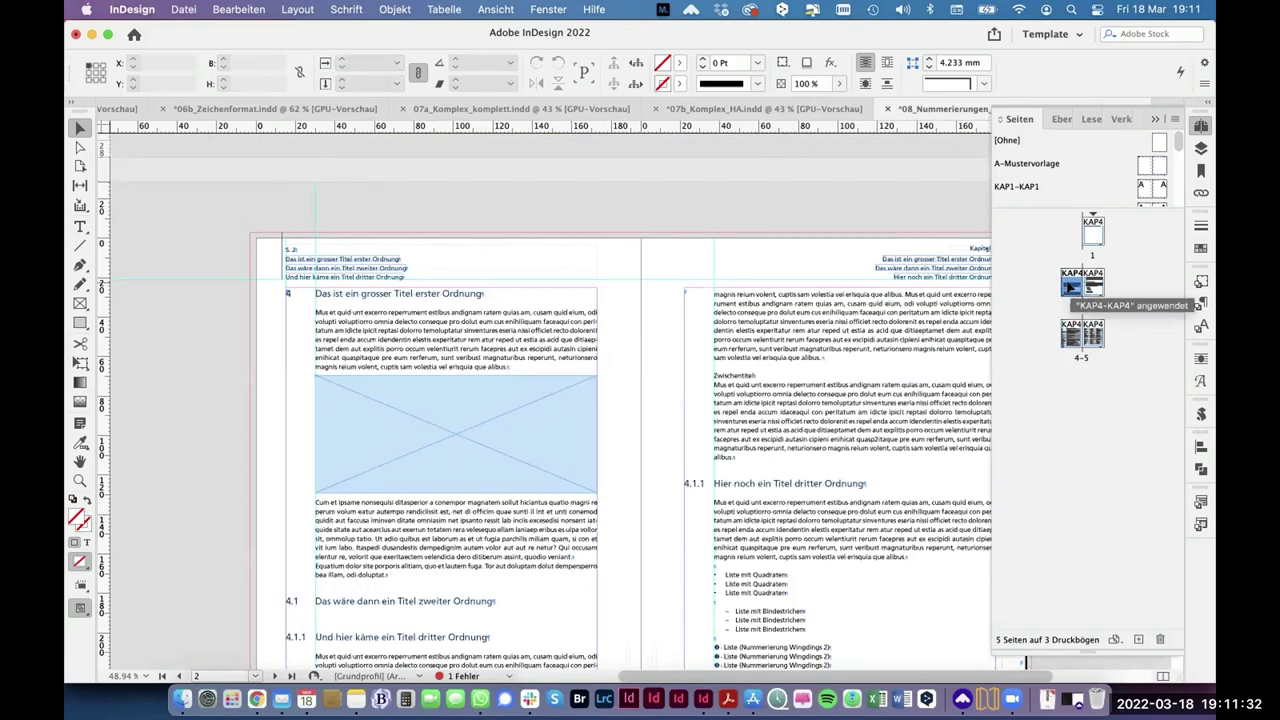
{"action": "double_click", "coordinate": [428, 294]}
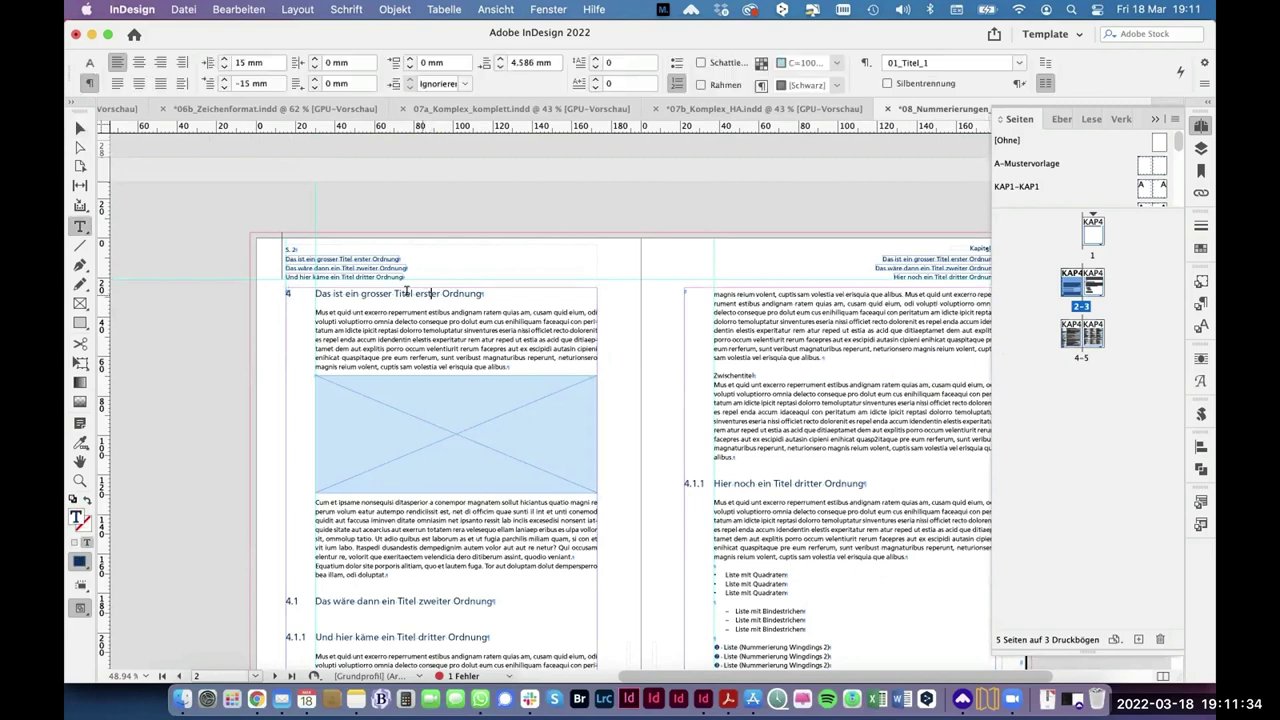
{"action": "left_click_drag", "start_coordinate": [315, 293], "coordinate": [480, 294]}
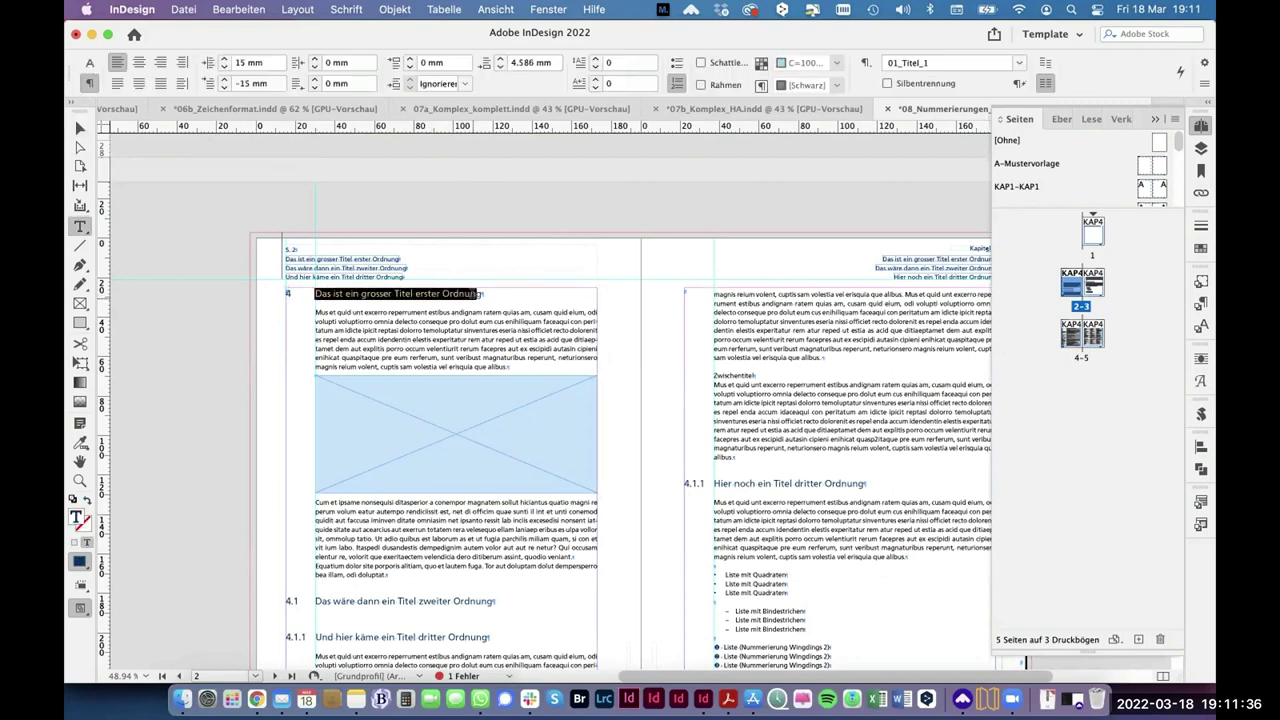
{"action": "type", "text": "huhu"}
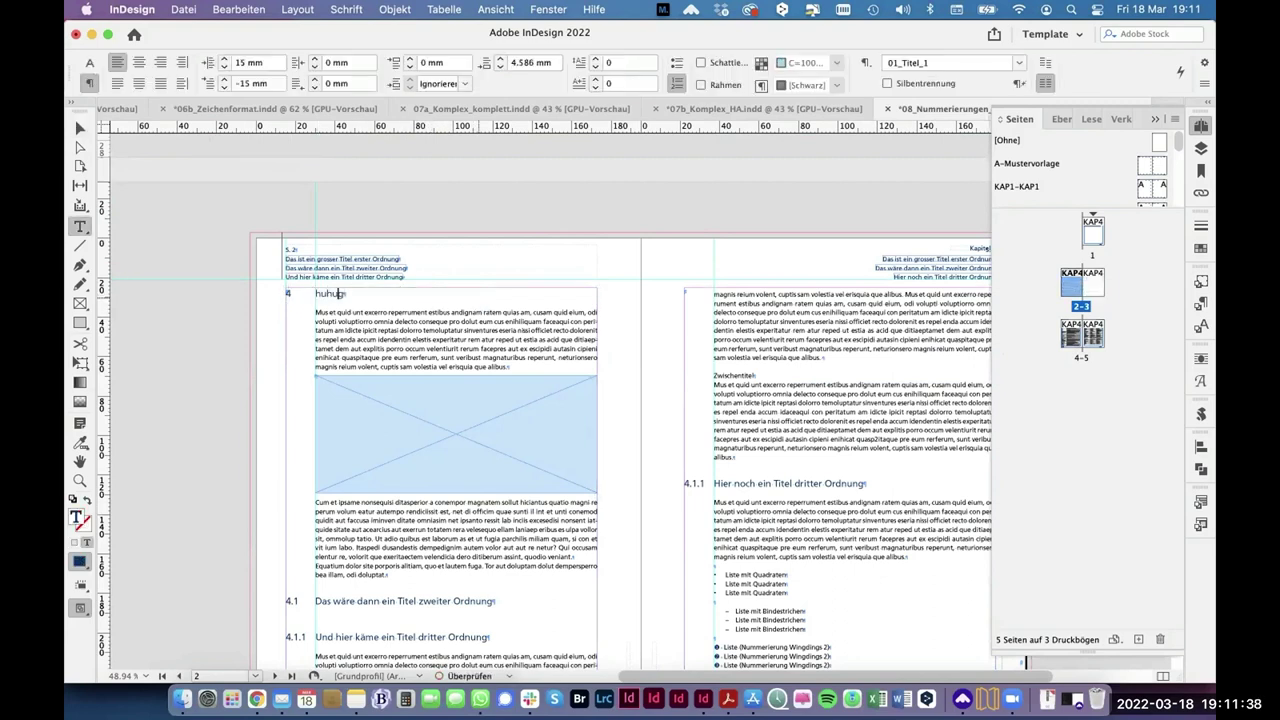
{"action": "key", "text": "Escape"}
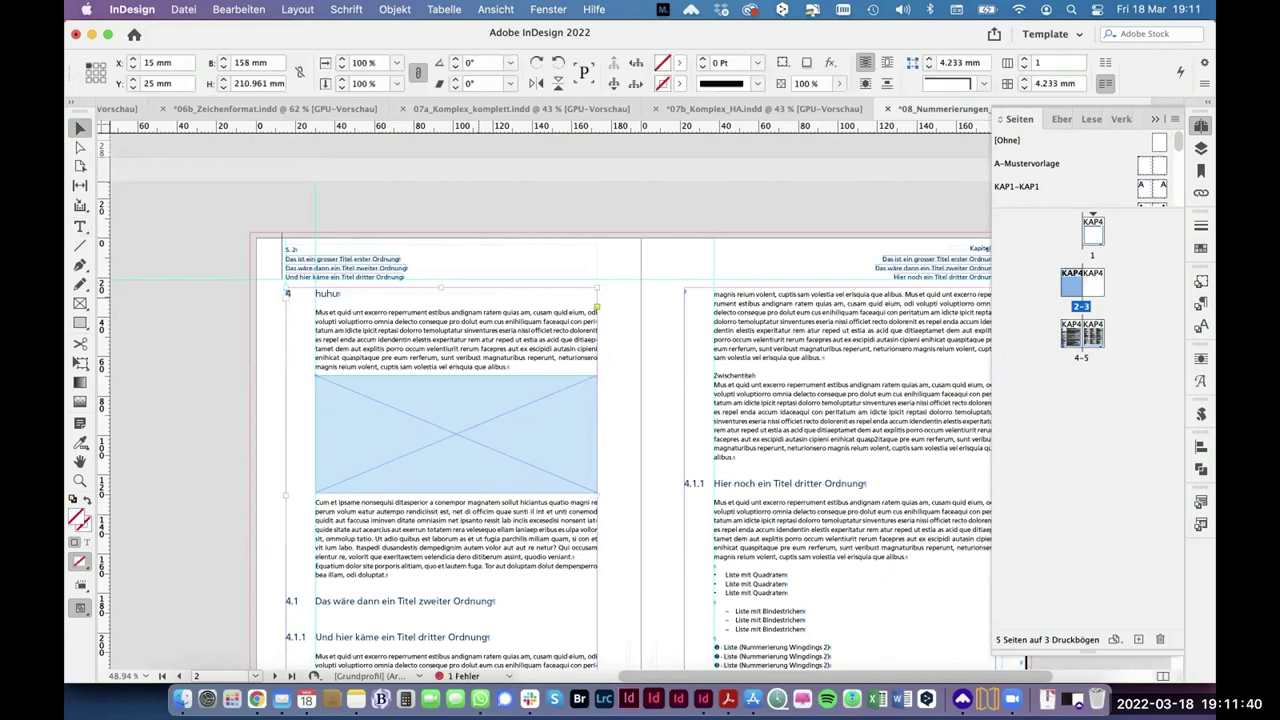
Step: Replace the text of heading 4.1 on page 2 with "Hallo Nummer 2" and refresh the display using the preview mode
{"action": "double_click", "coordinate": [368, 602]}
{"action": "left_click_drag", "start_coordinate": [315, 597], "coordinate": [488, 595]}
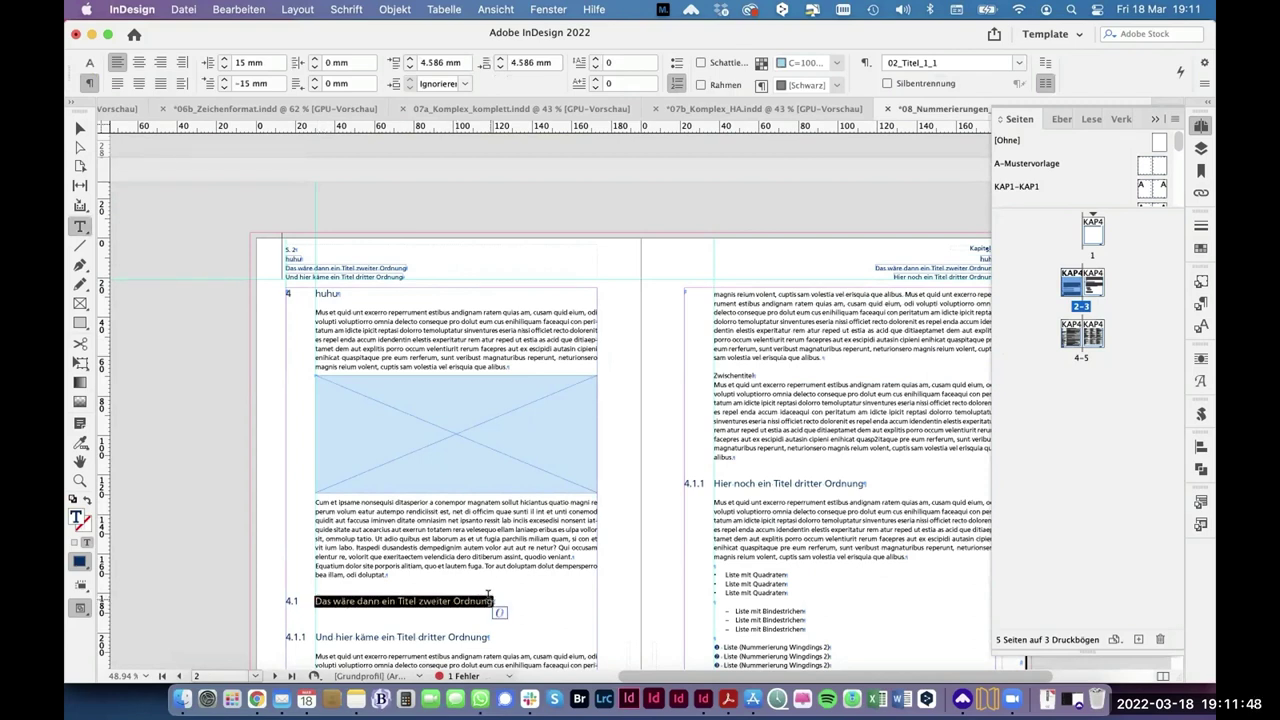
{"action": "type", "text": "Hallo Nummer 2"}
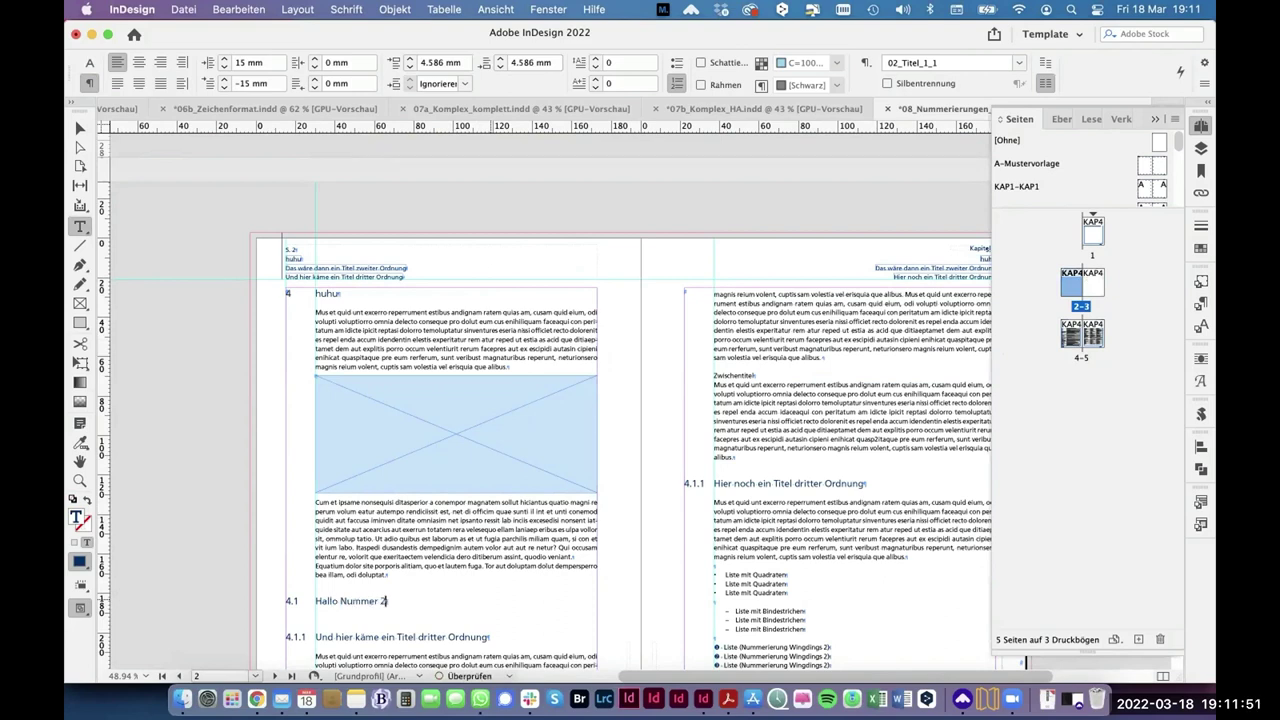
{"action": "key", "text": "Escape"}
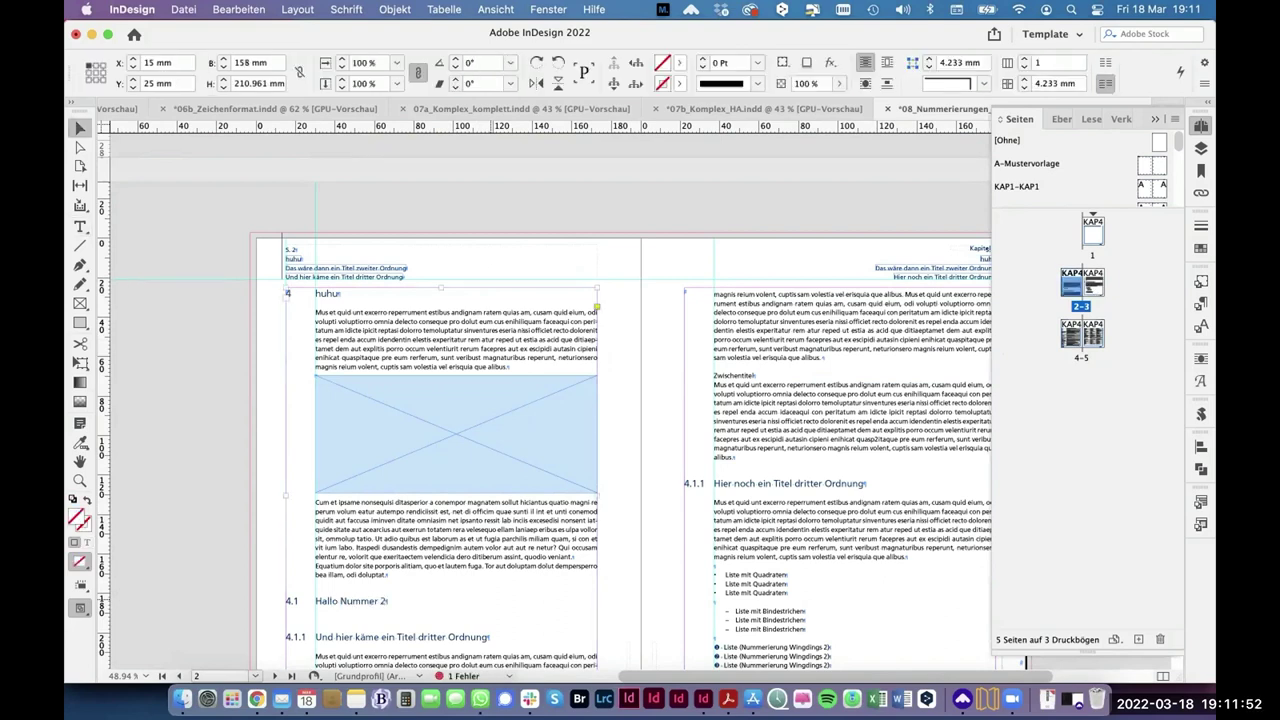
{"action": "key", "text": "w"}
{"action": "key", "text": "w"}
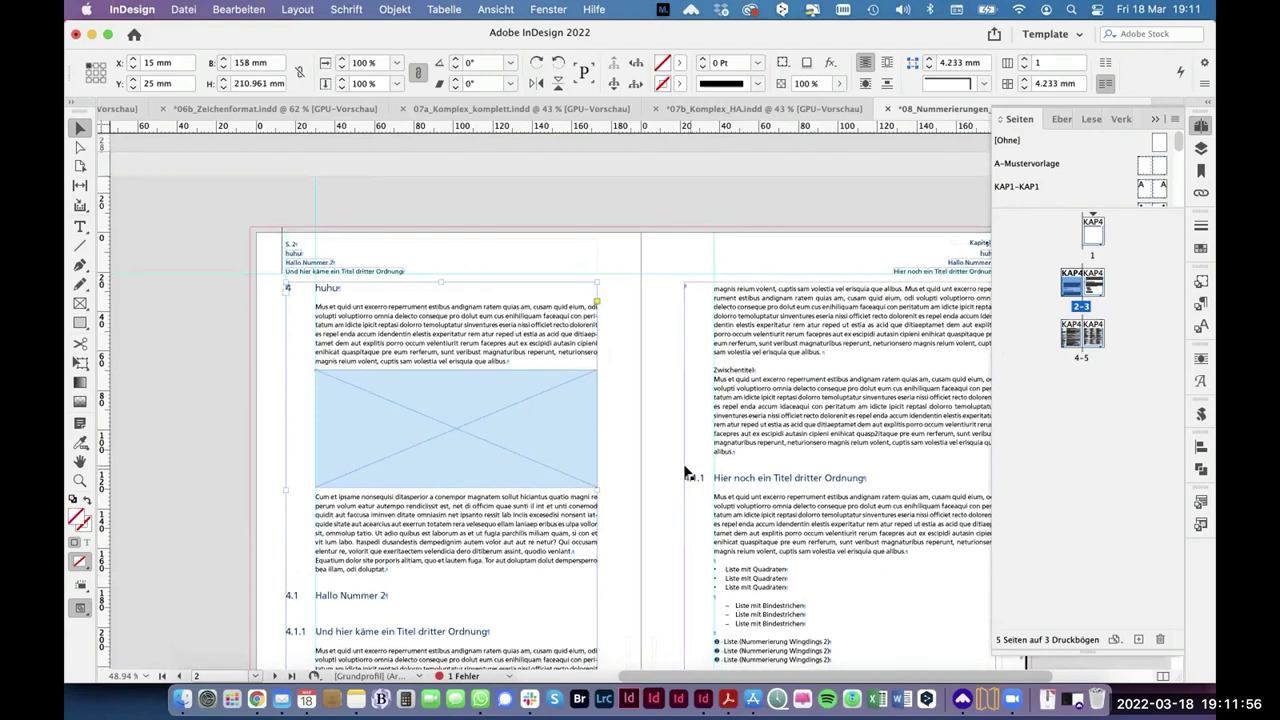
Step: Replace the third-level heading 4.1.1 on page 3 with "Dritte Ebene"
{"action": "double_click", "coordinate": [730, 481]}
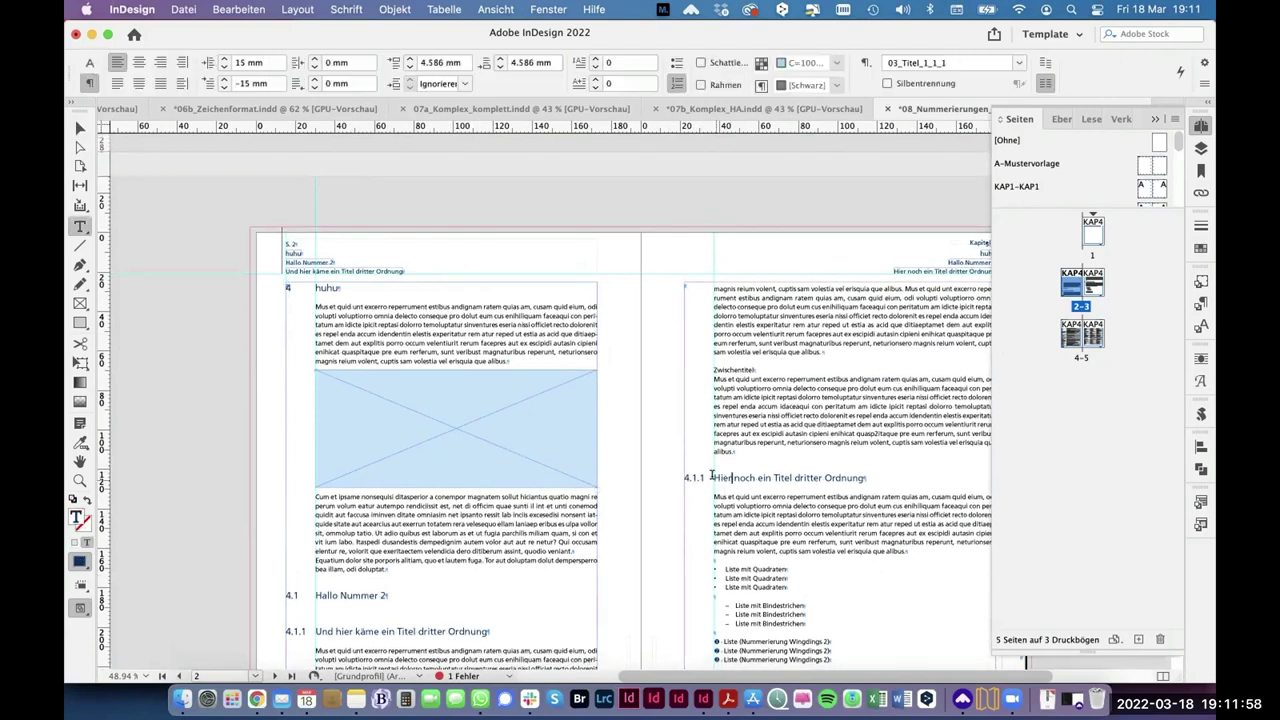
{"action": "left_click_drag", "start_coordinate": [713, 478], "coordinate": [866, 478]}
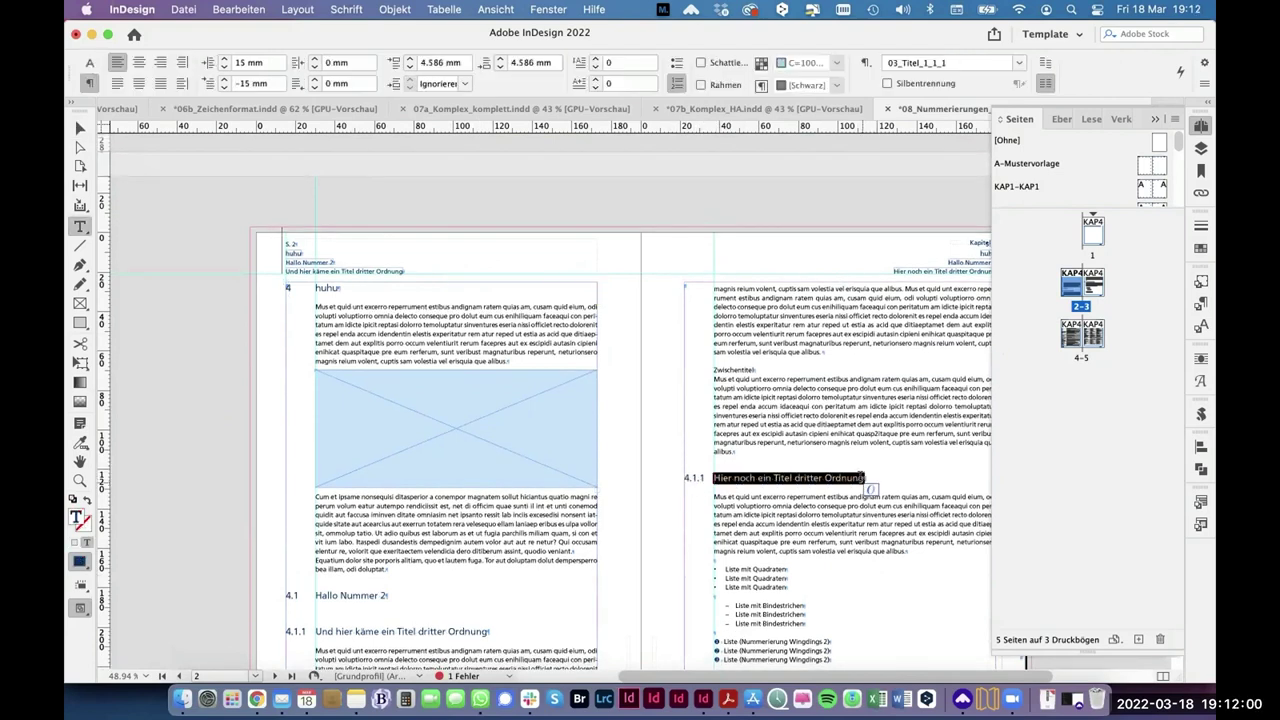
{"action": "type", "text": "Dritte Ebene"}
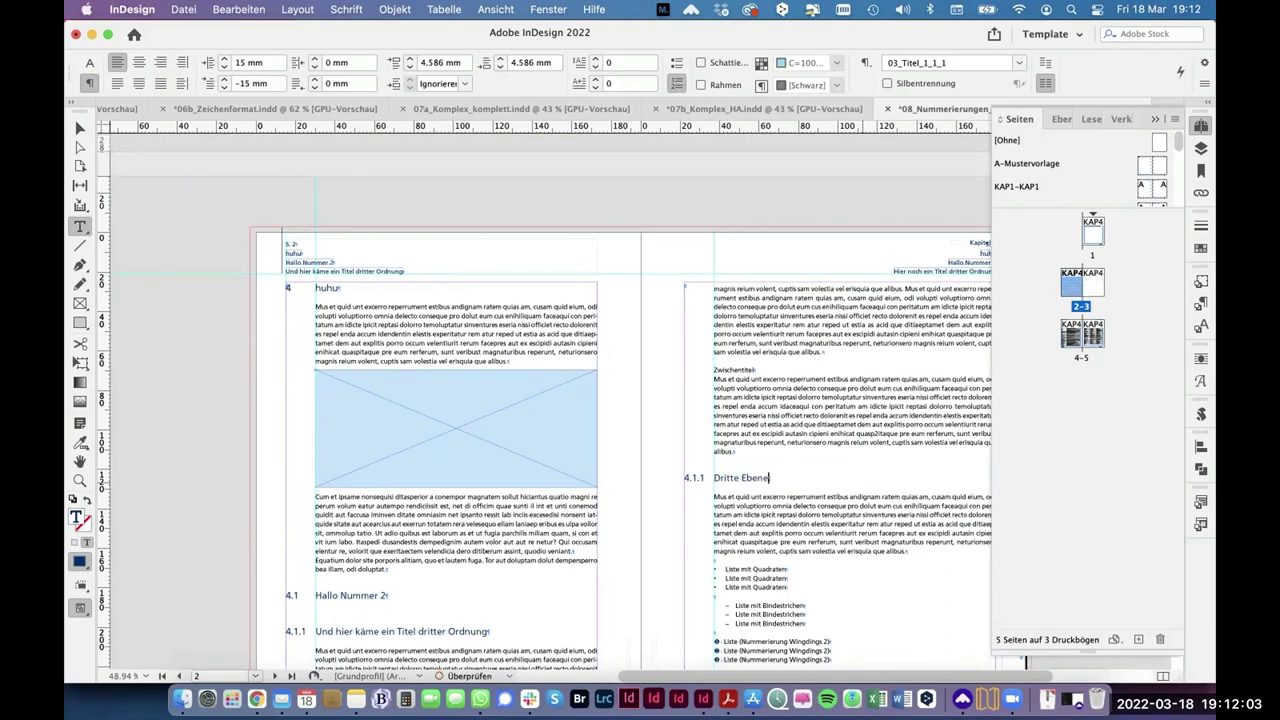
{"action": "key", "text": "Escape"}
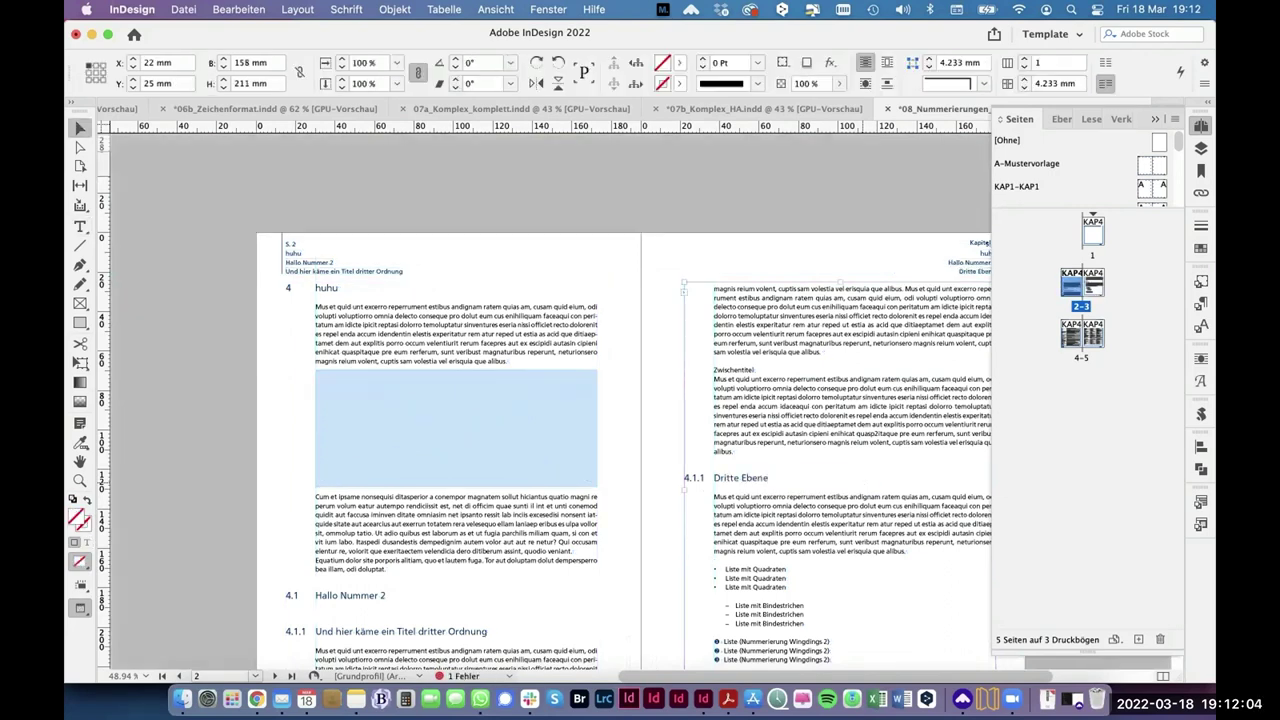
Step: Overwrite the middle part of the third-level heading 4.1.1 on page 2 with the dummy text "ajhjasfdh"
{"action": "scroll", "coordinate": [696, 512], "scroll_direction": "down", "scroll_amount": 1}
{"action": "scroll", "coordinate": [696, 512], "scroll_direction": "down", "scroll_amount": 5}
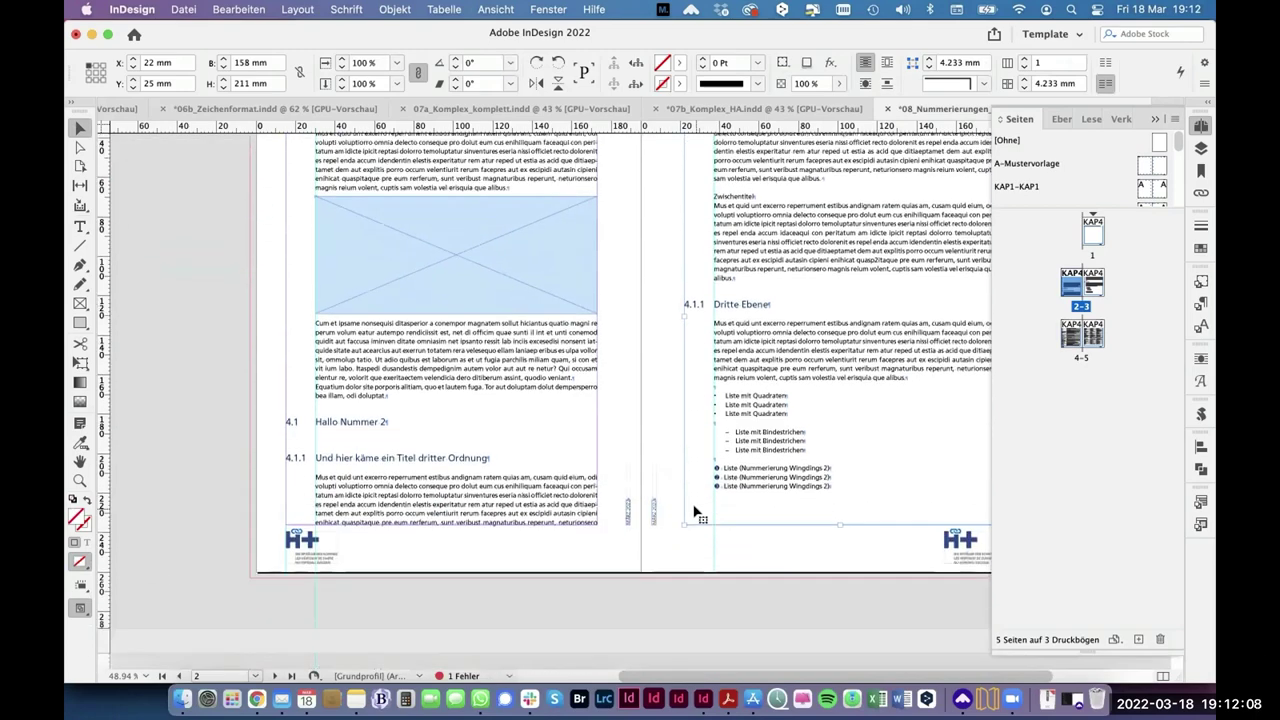
{"action": "double_click", "coordinate": [376, 460]}
{"action": "left_click", "coordinate": [320, 457]}
{"action": "left_click", "coordinate": [466, 457], "text": "shift"}
{"action": "type", "text": "ajhjasfdh"}
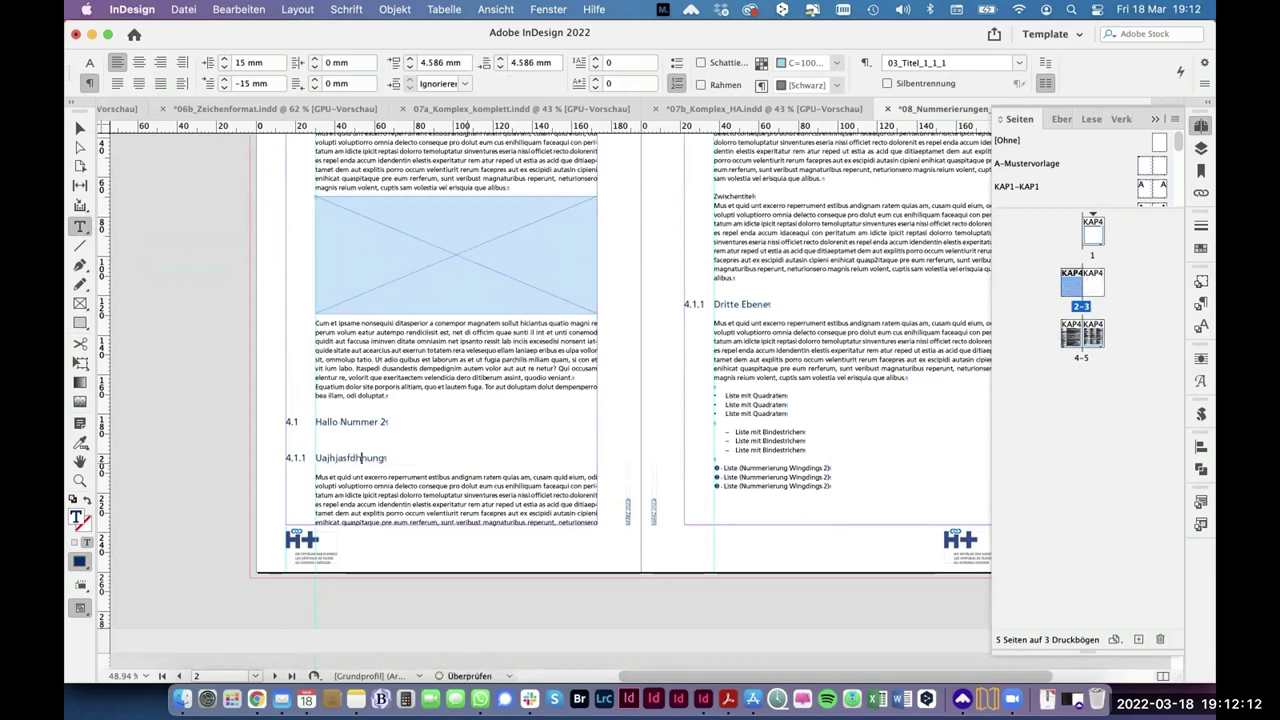
Step: Finish editing the heading and inspect the running header lines on page 2 up close
{"action": "key", "text": "Escape"}
{"action": "scroll", "coordinate": [566, 395], "scroll_direction": "up", "scroll_amount": 6}
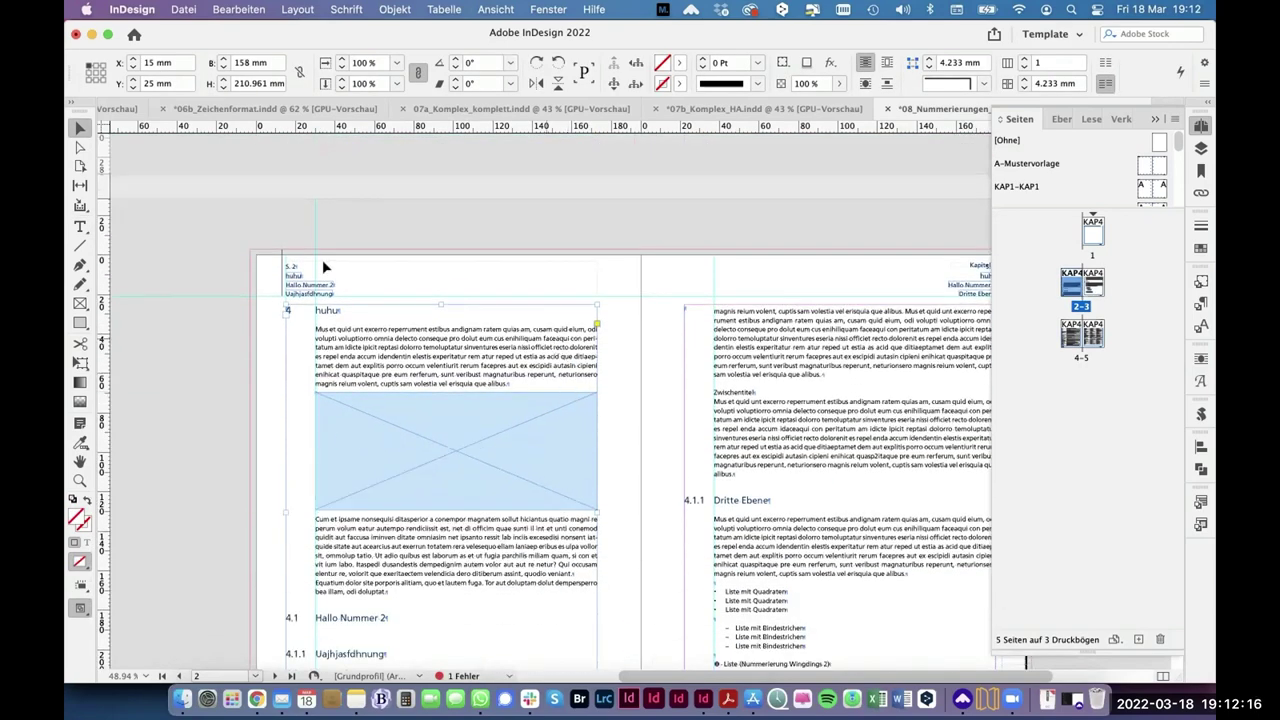
{"action": "left_click_drag", "start_coordinate": [236, 240], "coordinate": [371, 328]}
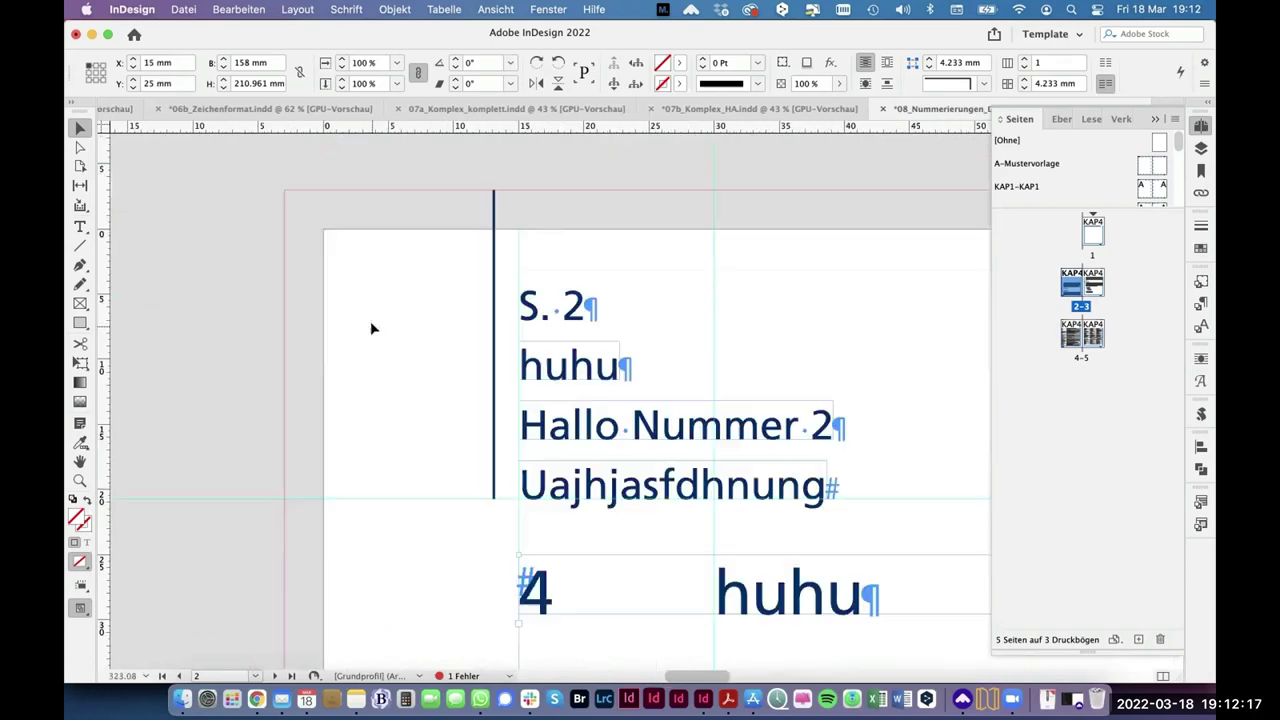
Step: Examine the running header variables on the A-Mustervorlage parent page and return to the full view of page 2
{"action": "double_click", "coordinate": [1012, 163]}
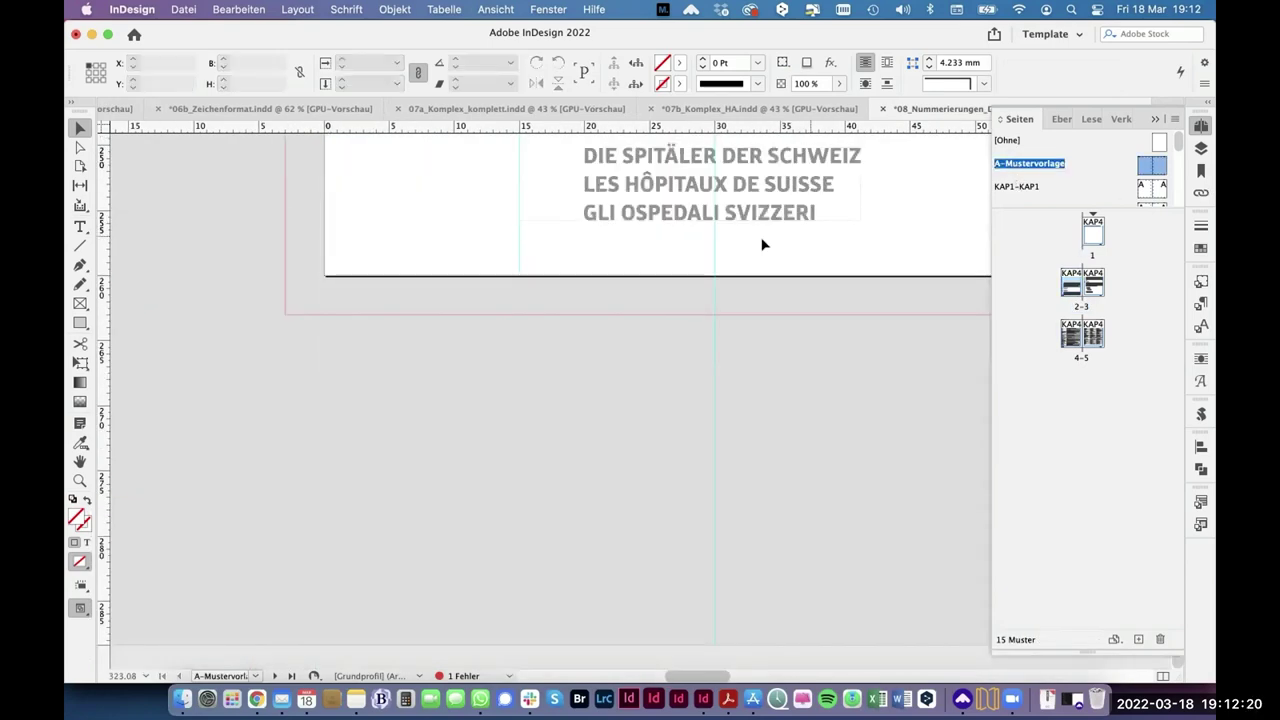
{"action": "key", "text": "super+0"}
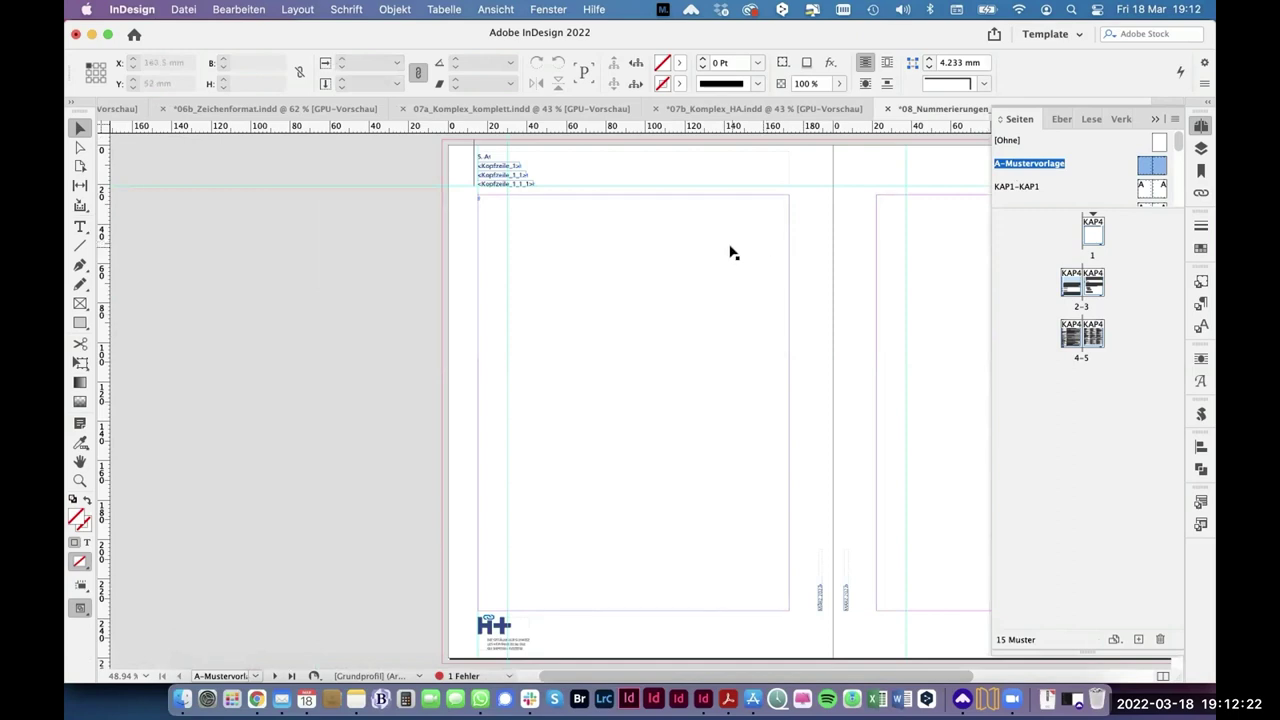
{"action": "key", "text": "super+space"}
{"action": "left_click_drag", "start_coordinate": [456, 146], "coordinate": [590, 222]}
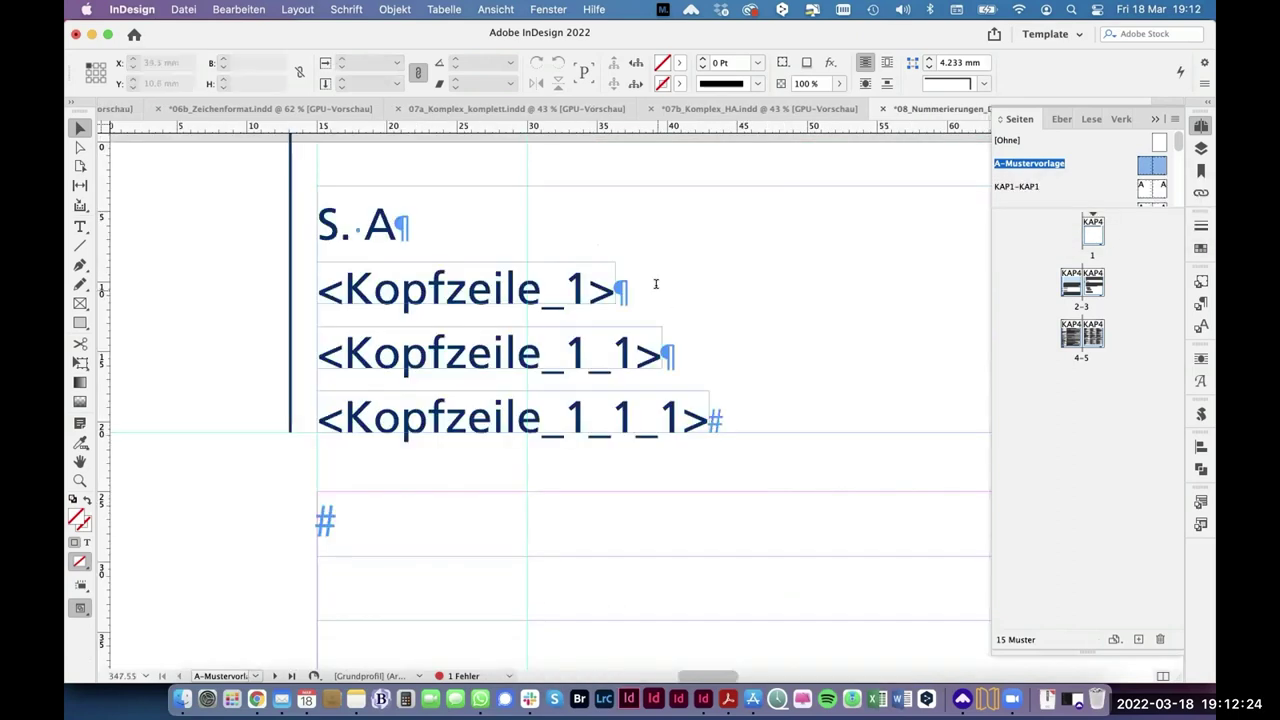
{"action": "double_click", "coordinate": [656, 290]}
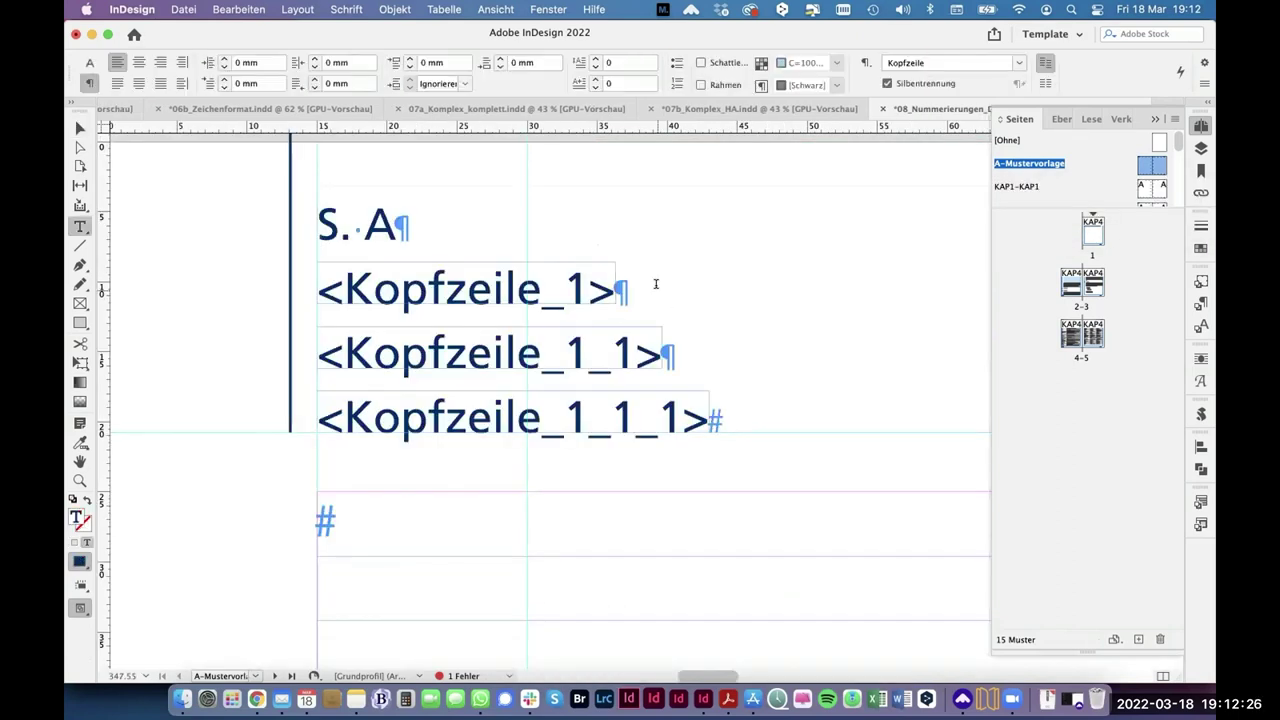
{"action": "left_click", "coordinate": [1069, 288]}
{"action": "double_click", "coordinate": [1069, 288]}
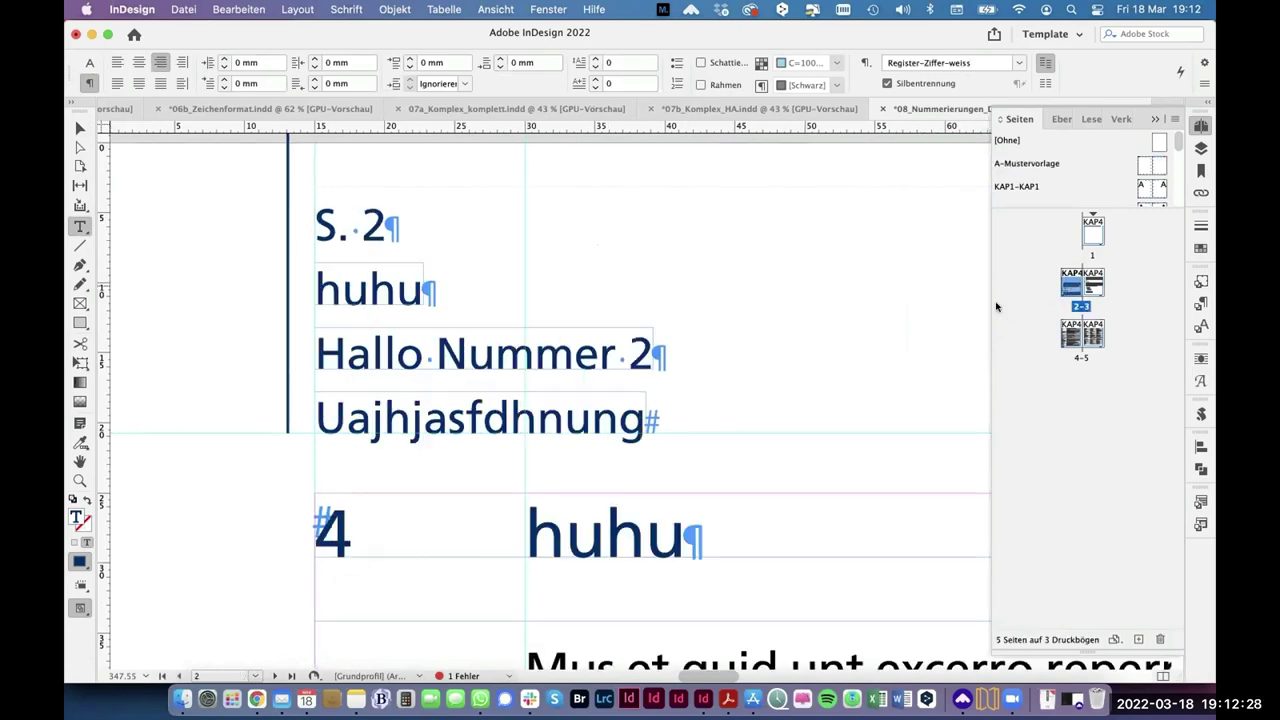
{"action": "key", "text": "super+0"}
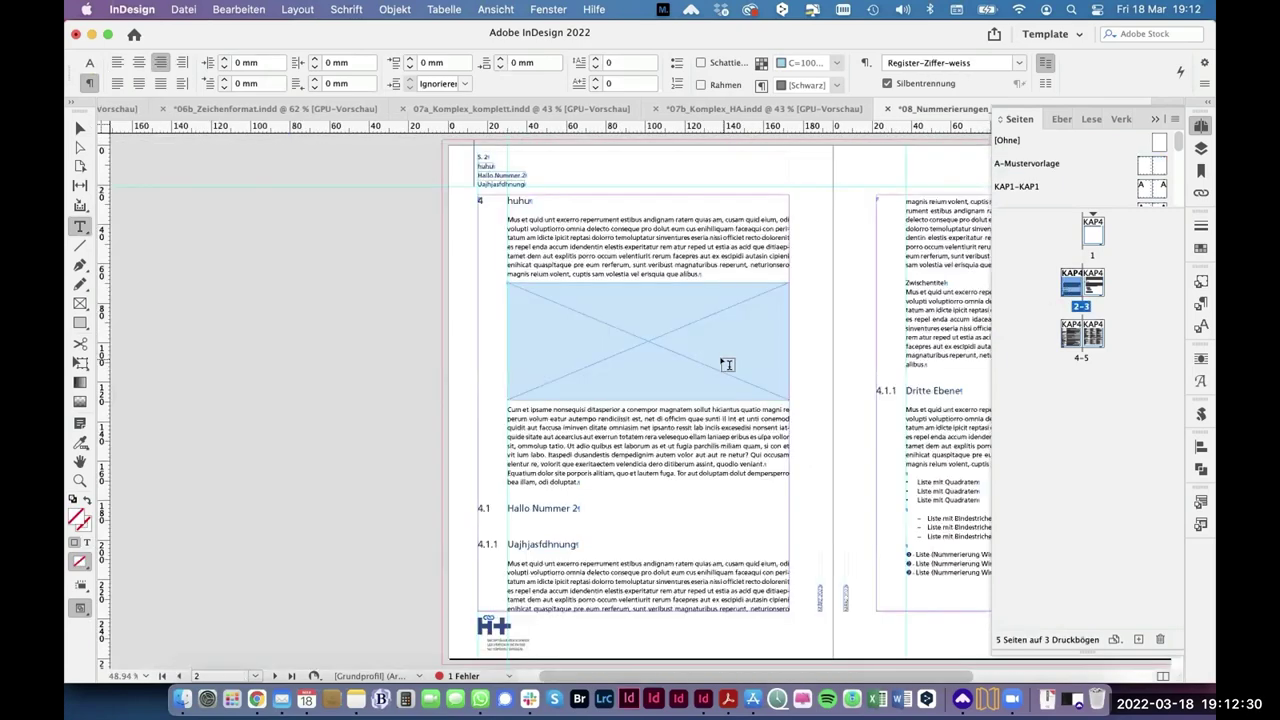
Step: Restore the original heading texts and show the pages in preview mode
{"action": "left_click", "coordinate": [80, 128]}
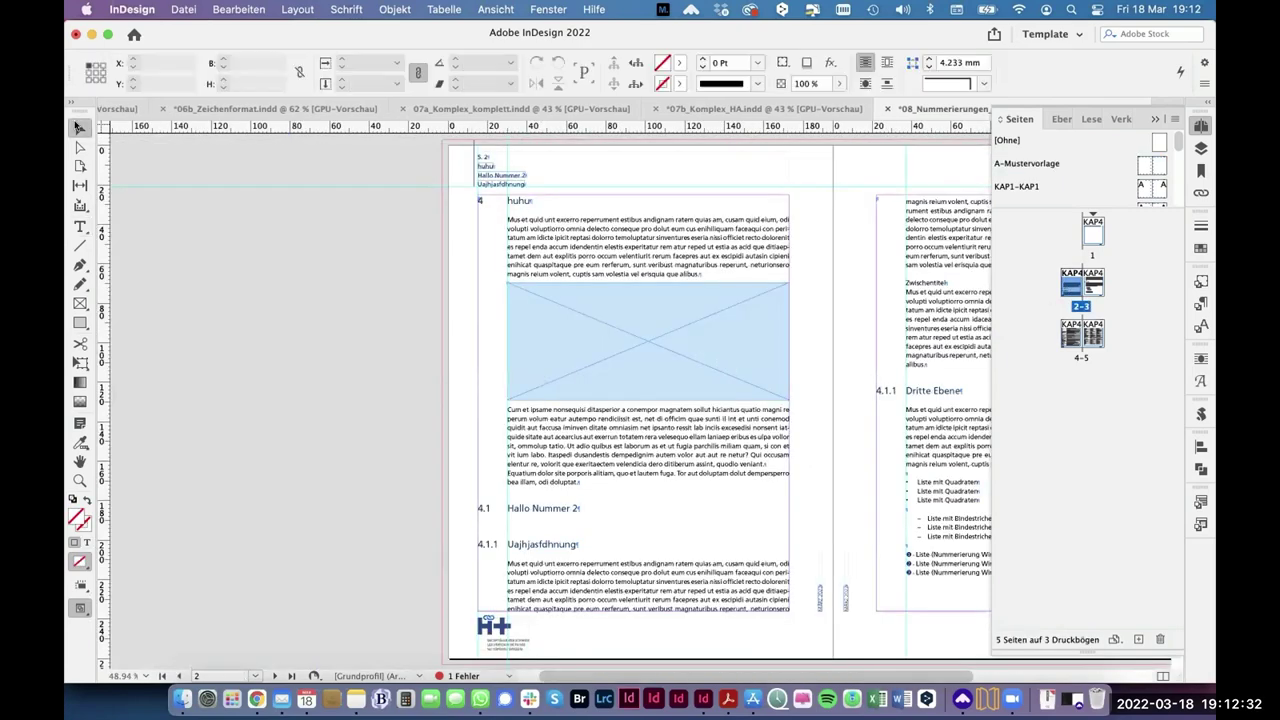
{"action": "key", "text": "w"}
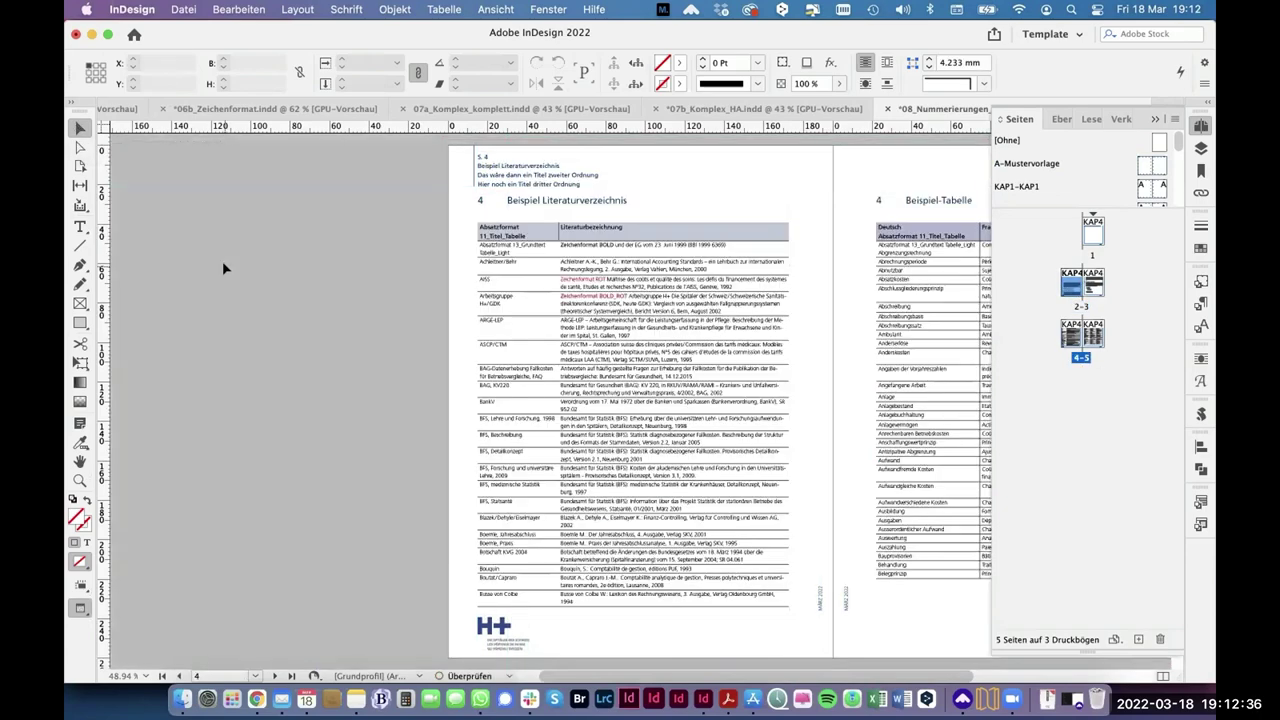
{"action": "scroll", "coordinate": [495, 333], "scroll_direction": "up", "scroll_amount": 5}
{"action": "scroll", "coordinate": [495, 333], "scroll_direction": "up", "scroll_amount": 8}
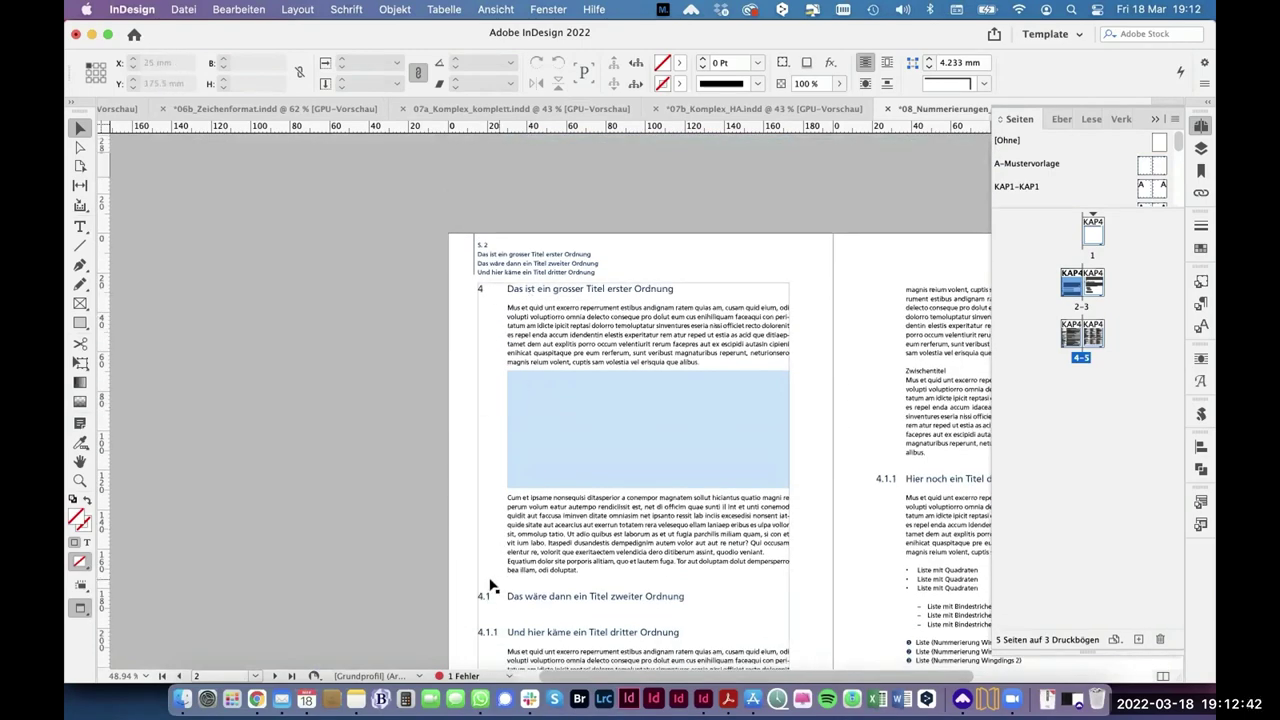
Step: Add a second-level heading "jrkglj" directly below heading 4.1 on page 2
{"action": "scroll", "coordinate": [508, 596], "scroll_direction": "down", "scroll_amount": 2}
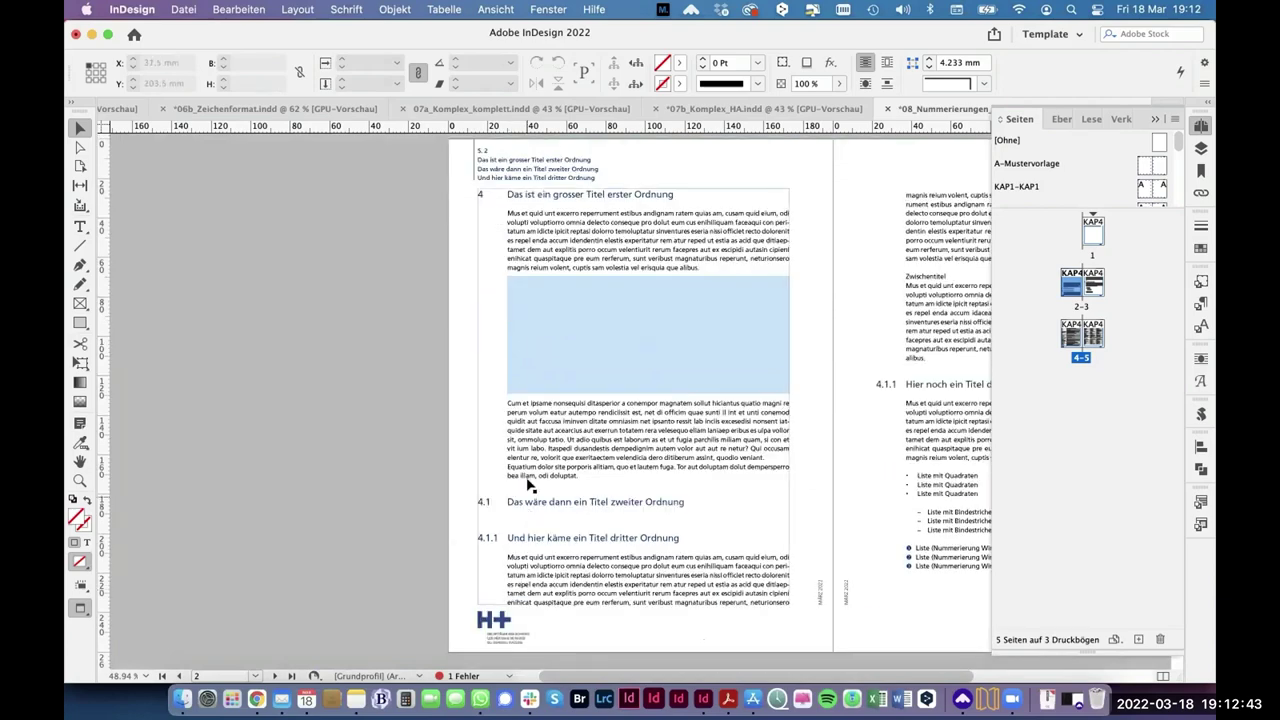
{"action": "double_click", "coordinate": [687, 501]}
{"action": "key", "text": "Return"}
{"action": "type", "text": "jrkglj"}
{"action": "key", "text": "Escape"}
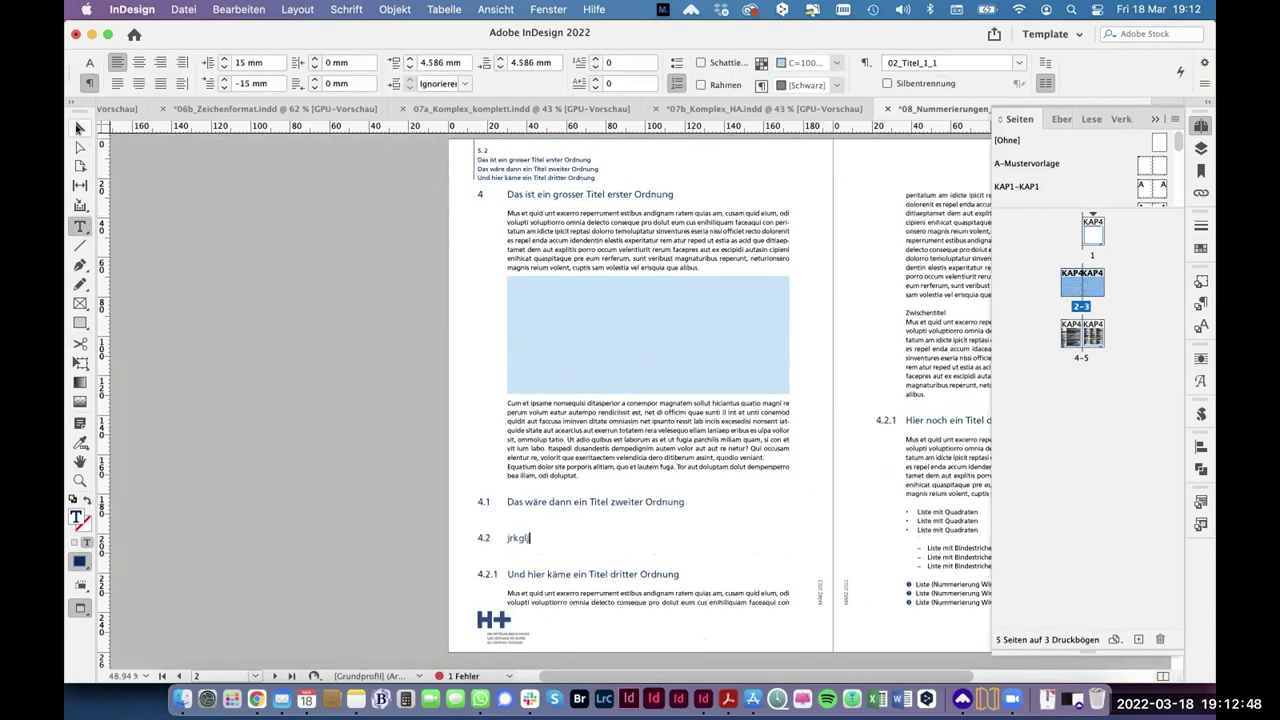
Step: Compare the running headers on pages 2 and 3 with the headings and check the first-level heading's paragraph style
{"action": "scroll", "coordinate": [519, 331], "scroll_direction": "up", "scroll_amount": 2}
{"action": "scroll", "coordinate": [519, 331], "scroll_direction": "right", "scroll_amount": 2}
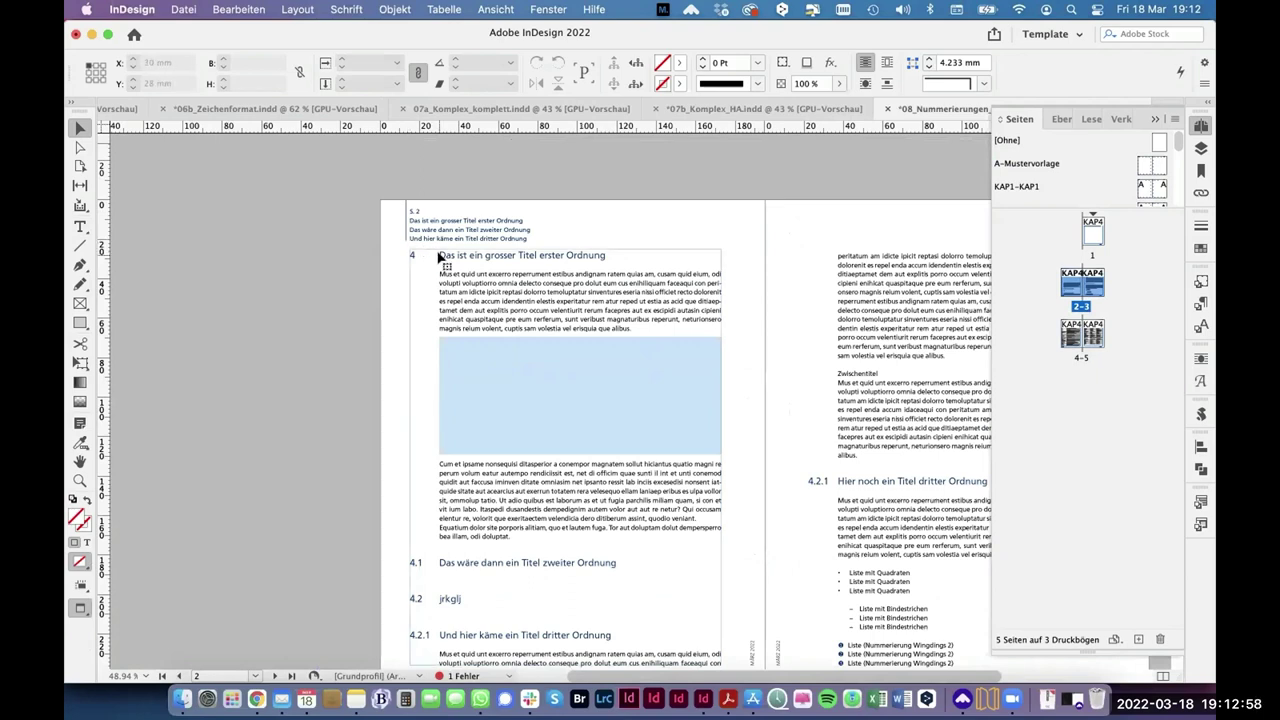
{"action": "double_click", "coordinate": [437, 256]}
{"action": "triple_click", "coordinate": [442, 256]}
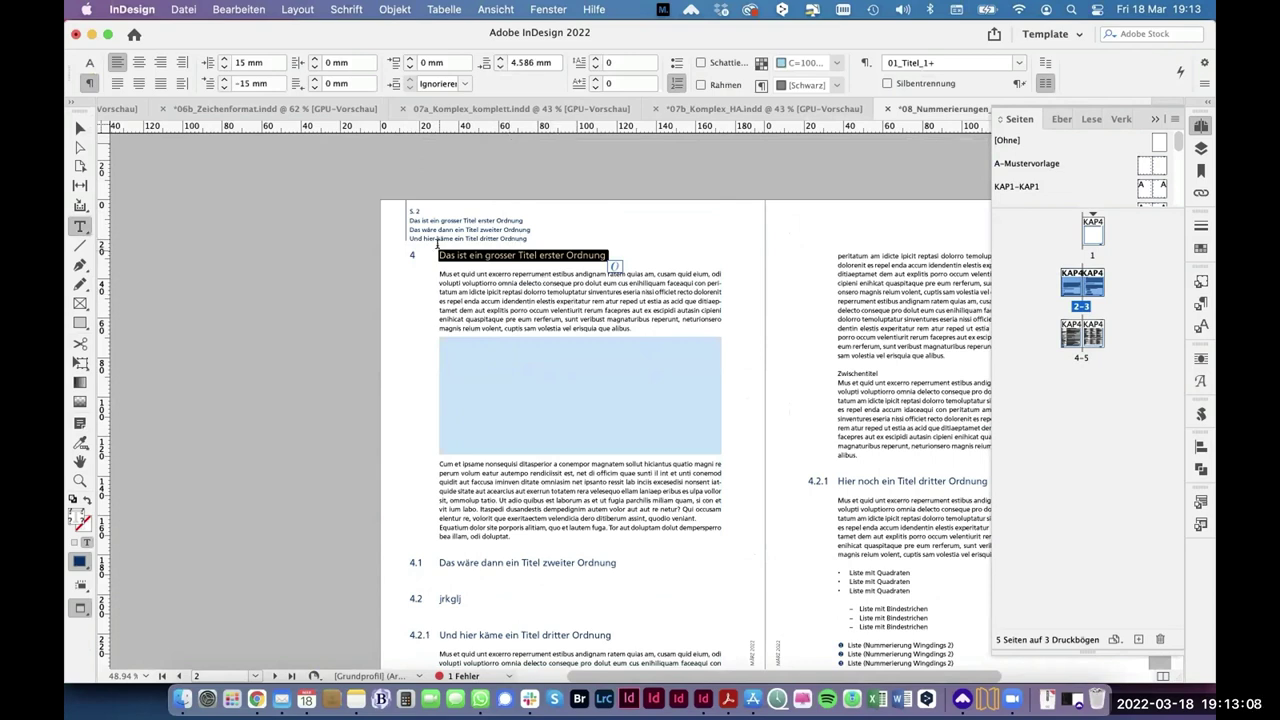
{"action": "left_click", "coordinate": [80, 128]}
{"action": "left_click", "coordinate": [243, 266]}
{"action": "scroll", "coordinate": [245, 270], "scroll_direction": "right", "scroll_amount": 3}
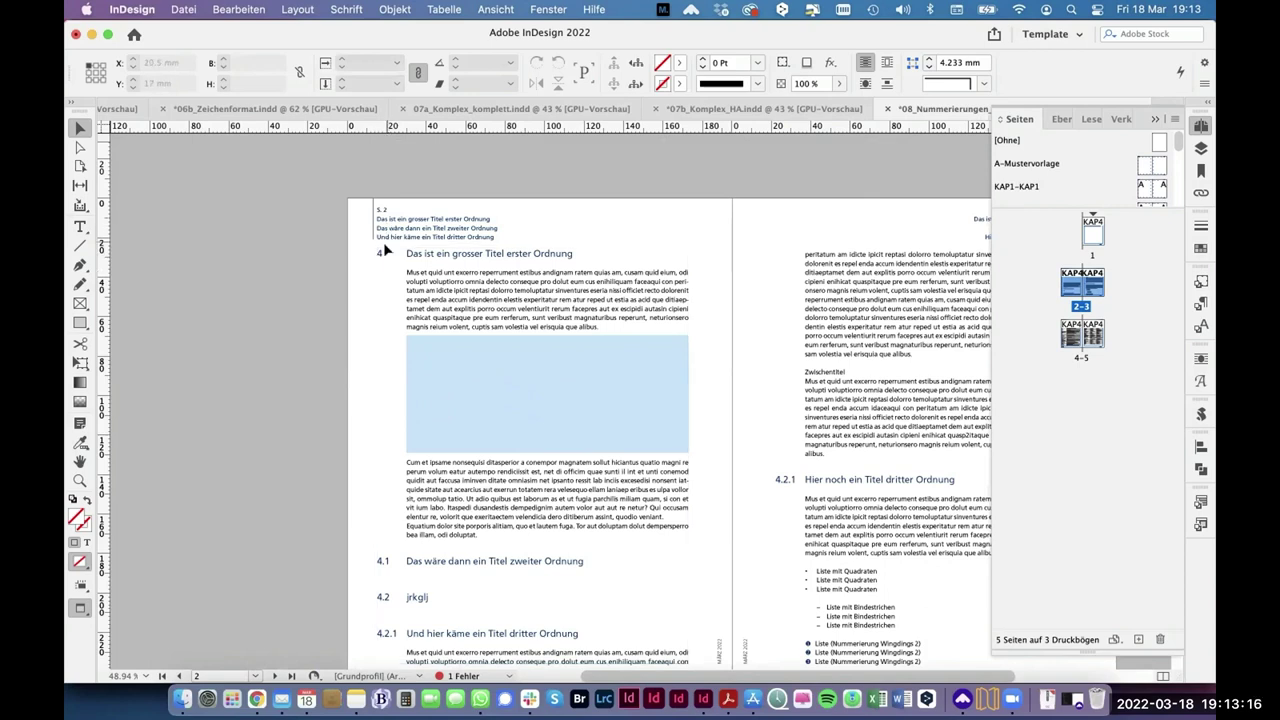
{"action": "scroll", "coordinate": [258, 329], "scroll_direction": "right", "scroll_amount": 3}
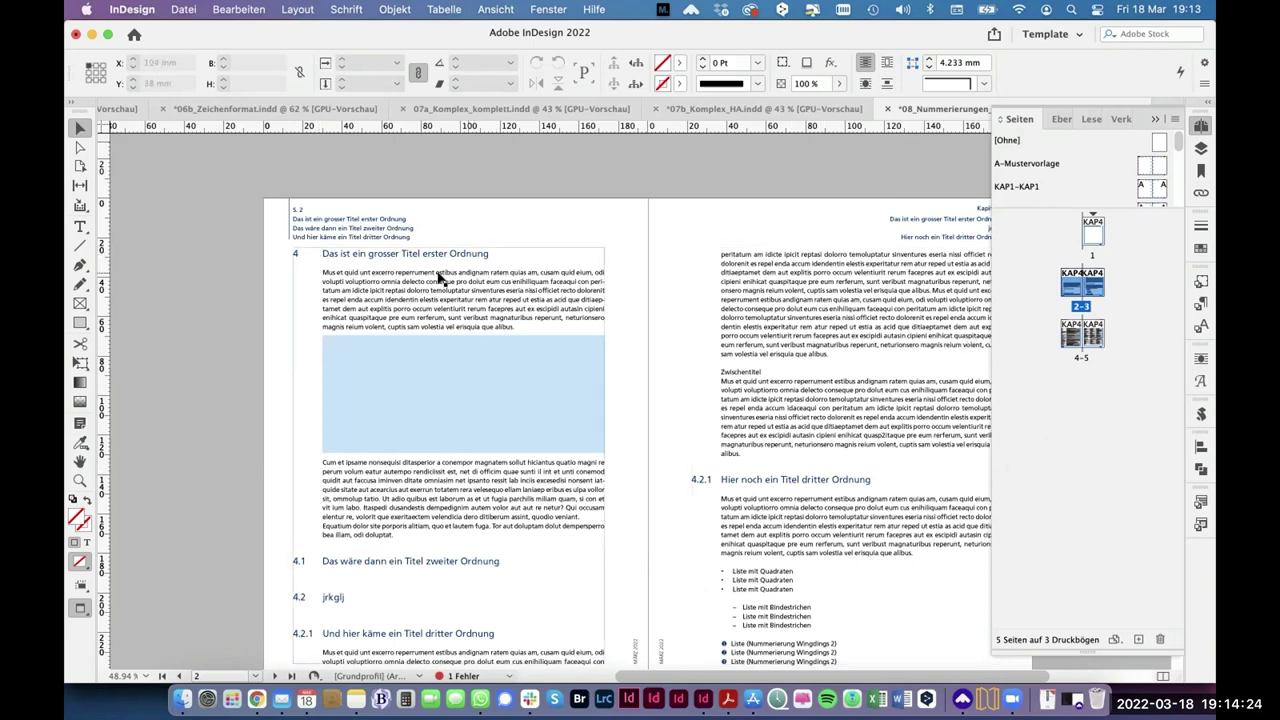
Step: Override the parent-page running header frame on page 2 so its content can be edited
{"action": "left_click", "coordinate": [345, 9]}
{"action": "mouse_move", "coordinate": [386, 481]}
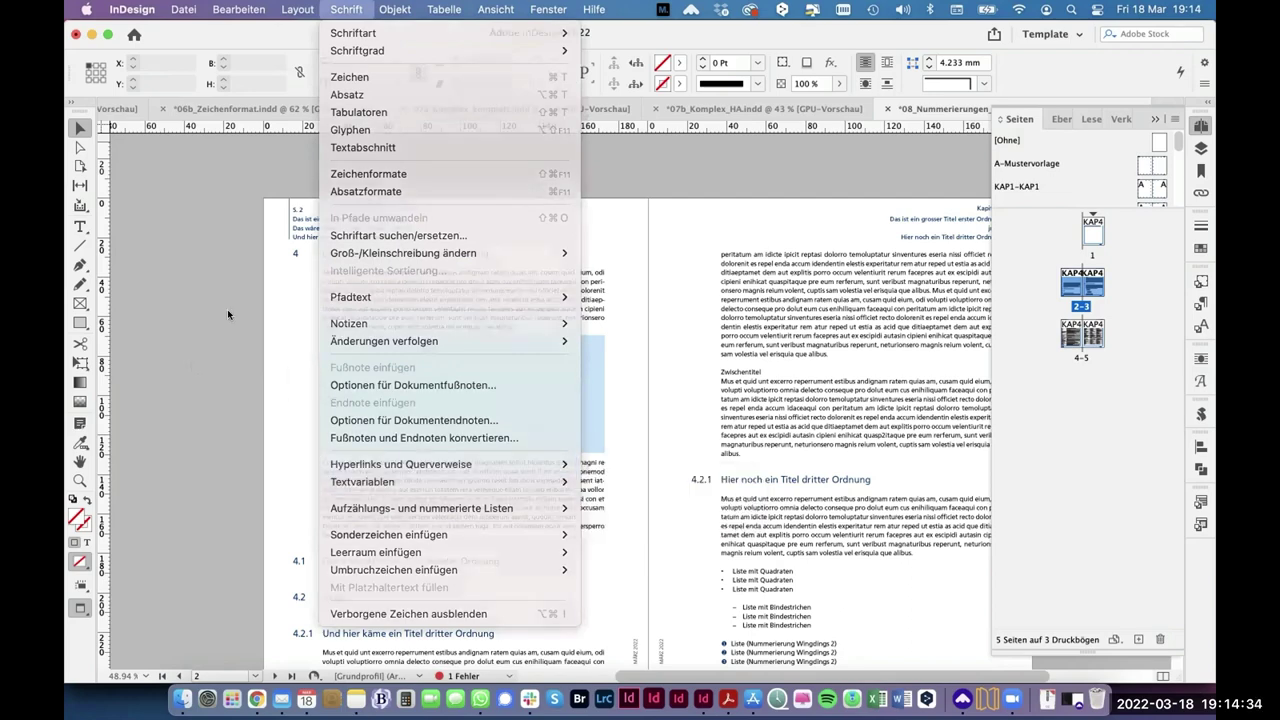
{"action": "left_click", "coordinate": [308, 230]}
{"action": "left_click", "coordinate": [308, 230]}
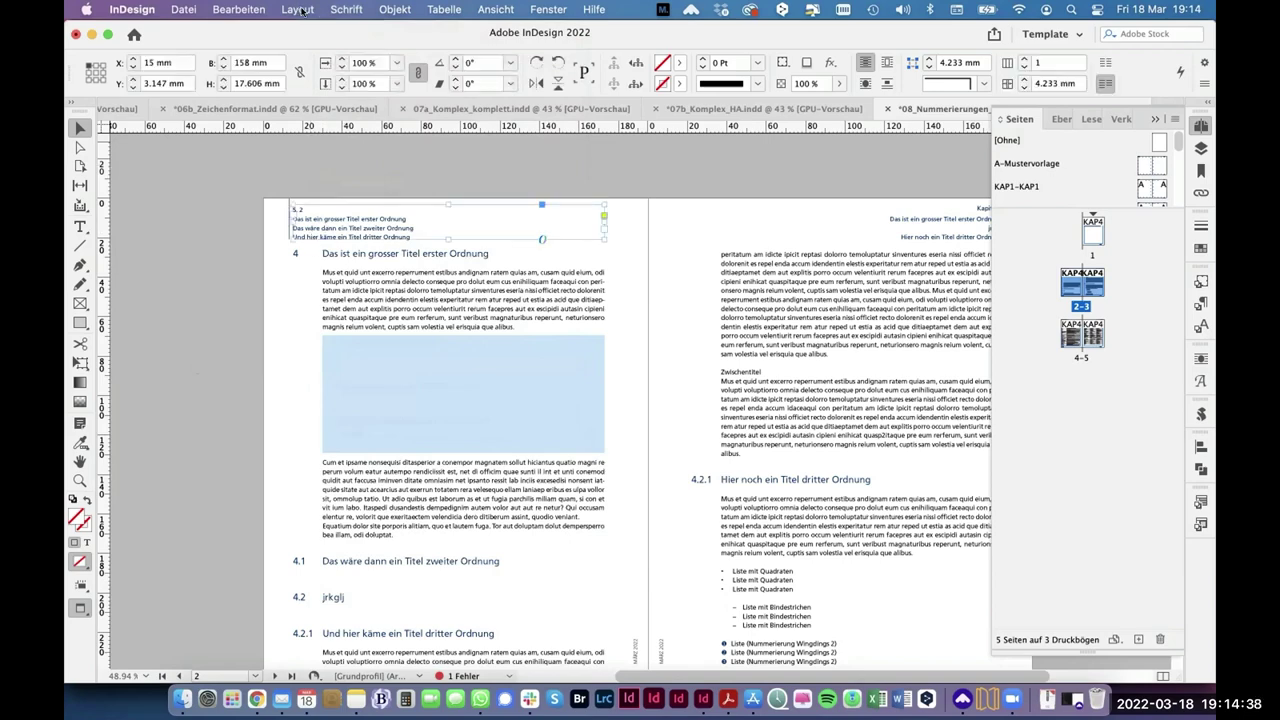
{"action": "left_click", "coordinate": [343, 8]}
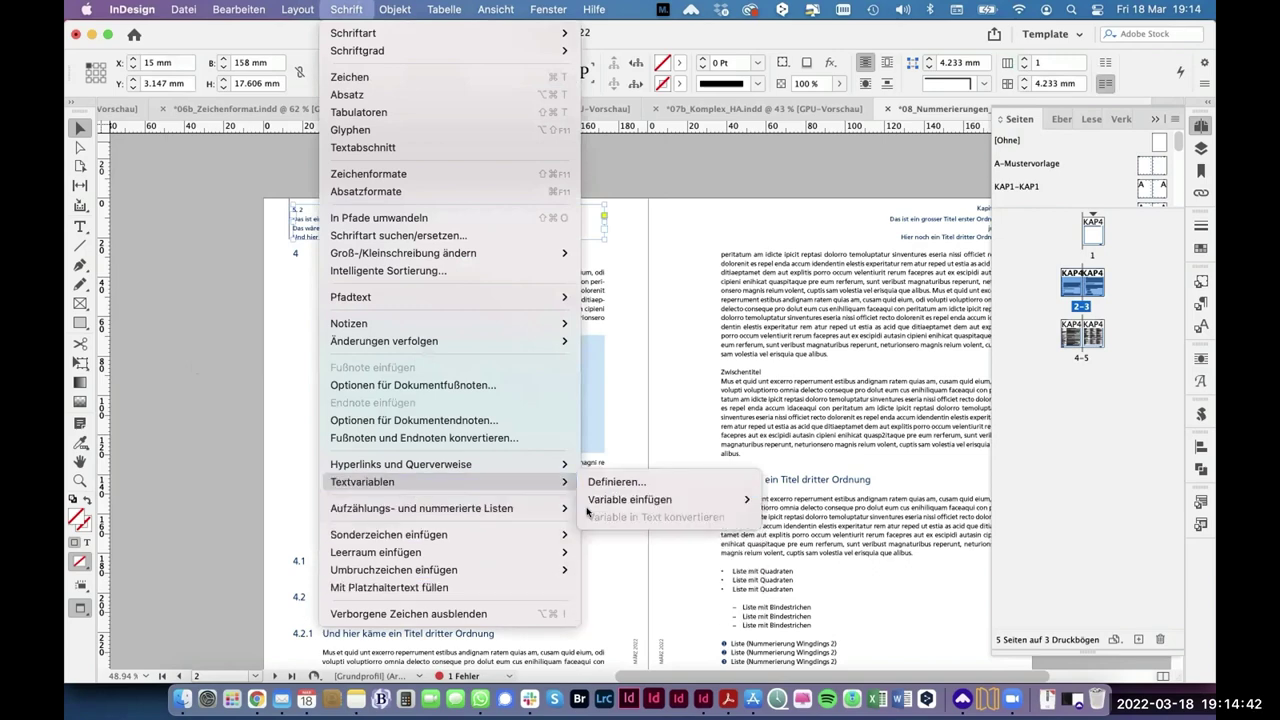
{"action": "left_click", "coordinate": [229, 268]}
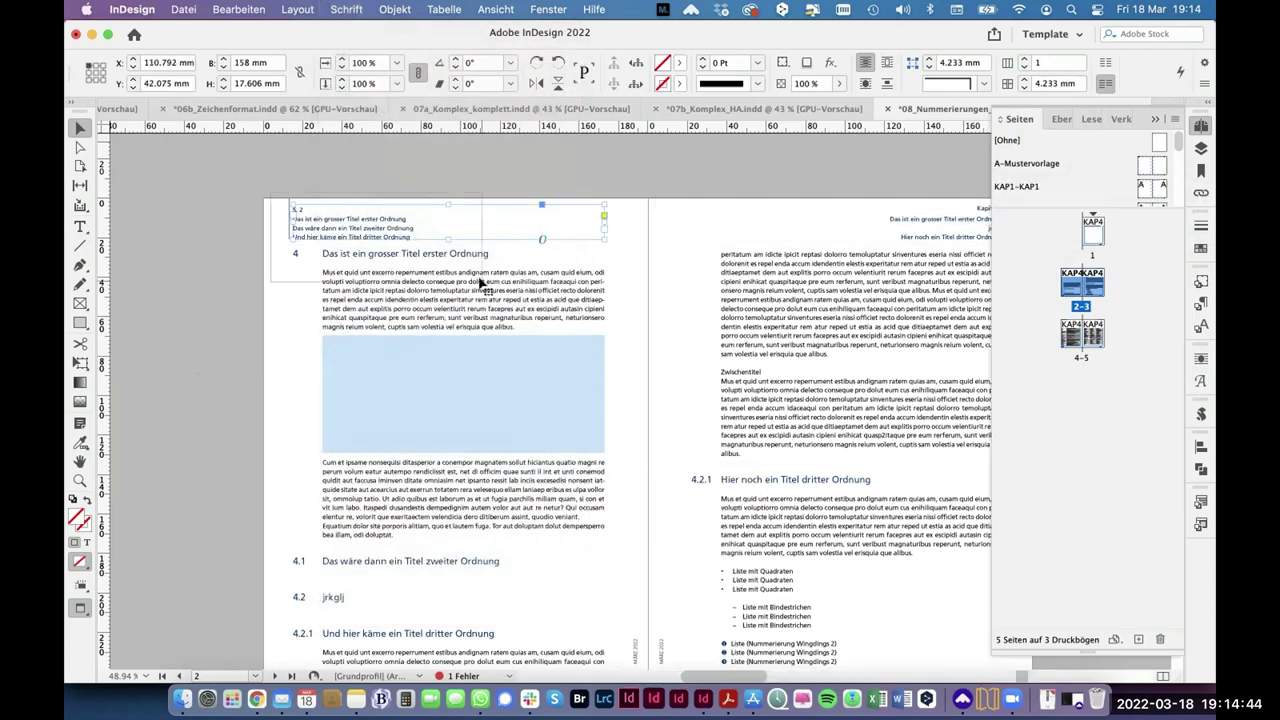
Step: Convert the third-level heading variable in the page 2 running header to plain text
{"action": "scroll", "coordinate": [322, 230], "scroll_direction": "up", "scroll_amount": 5}
{"action": "double_click", "coordinate": [545, 402]}
{"action": "triple_click", "coordinate": [545, 402]}
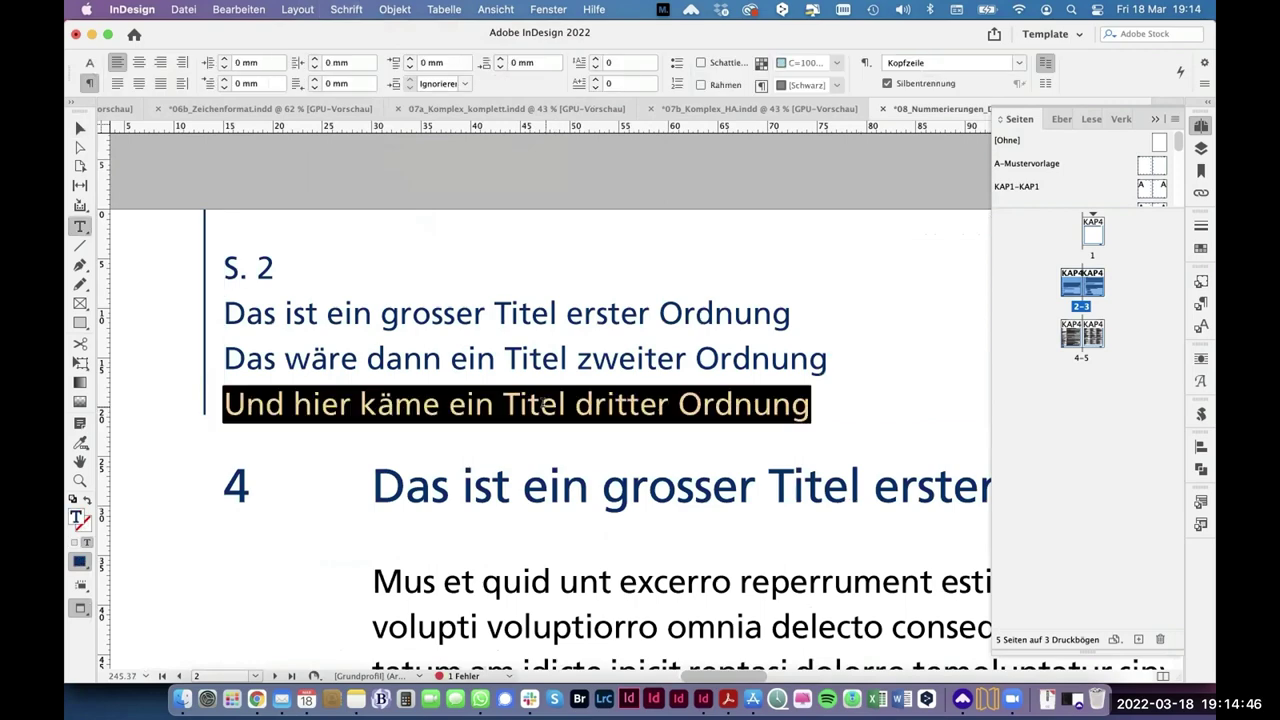
{"action": "left_click", "coordinate": [348, 10]}
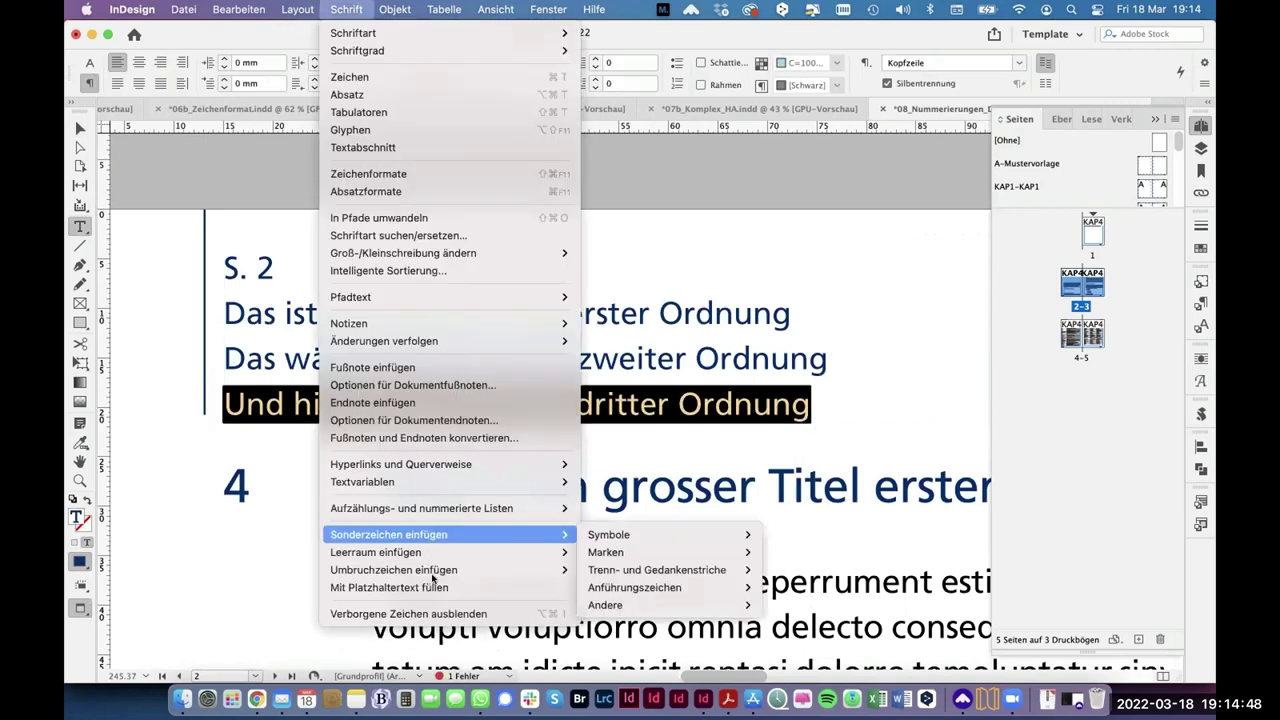
{"action": "mouse_move", "coordinate": [430, 481]}
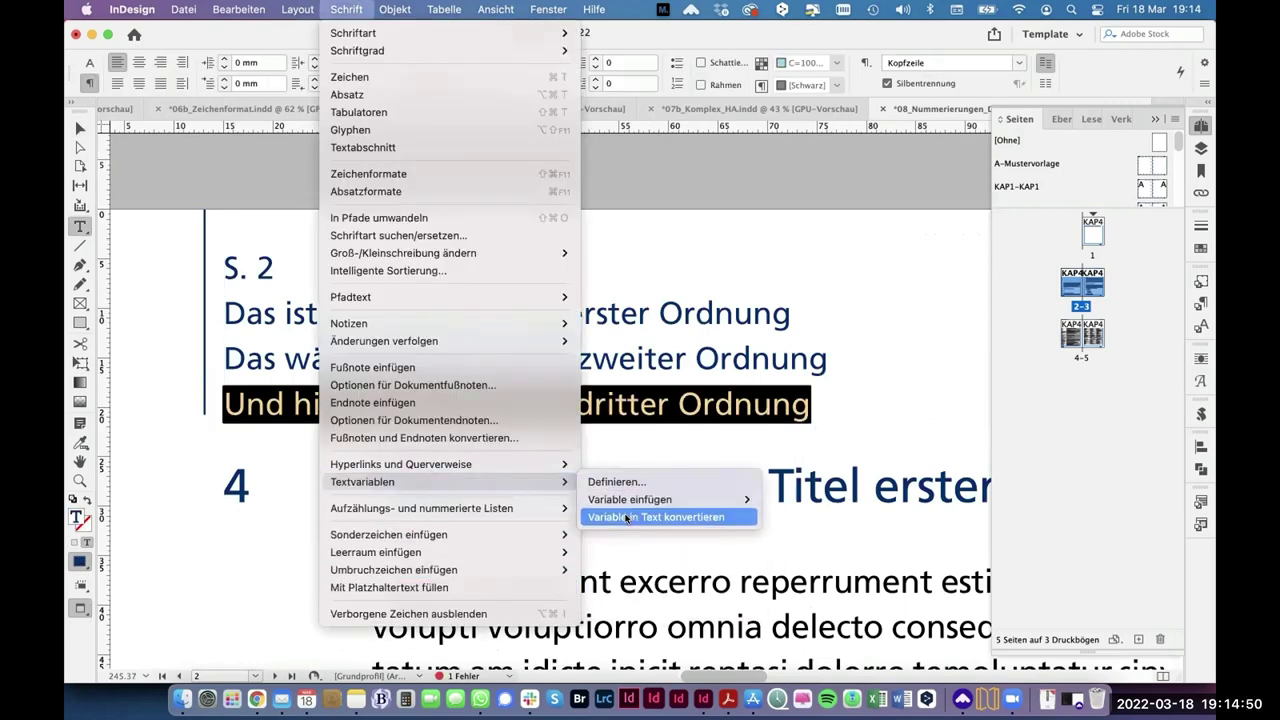
{"action": "left_click", "coordinate": [630, 516]}
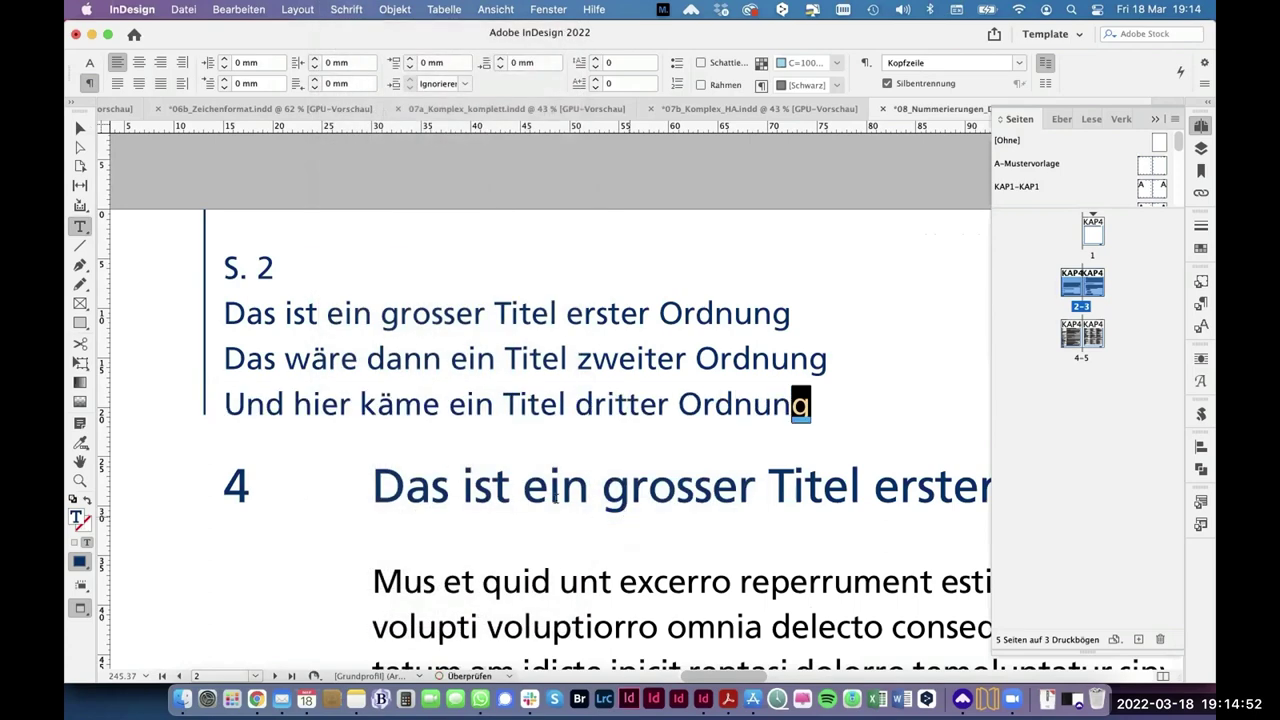
{"action": "left_click", "coordinate": [226, 404]}
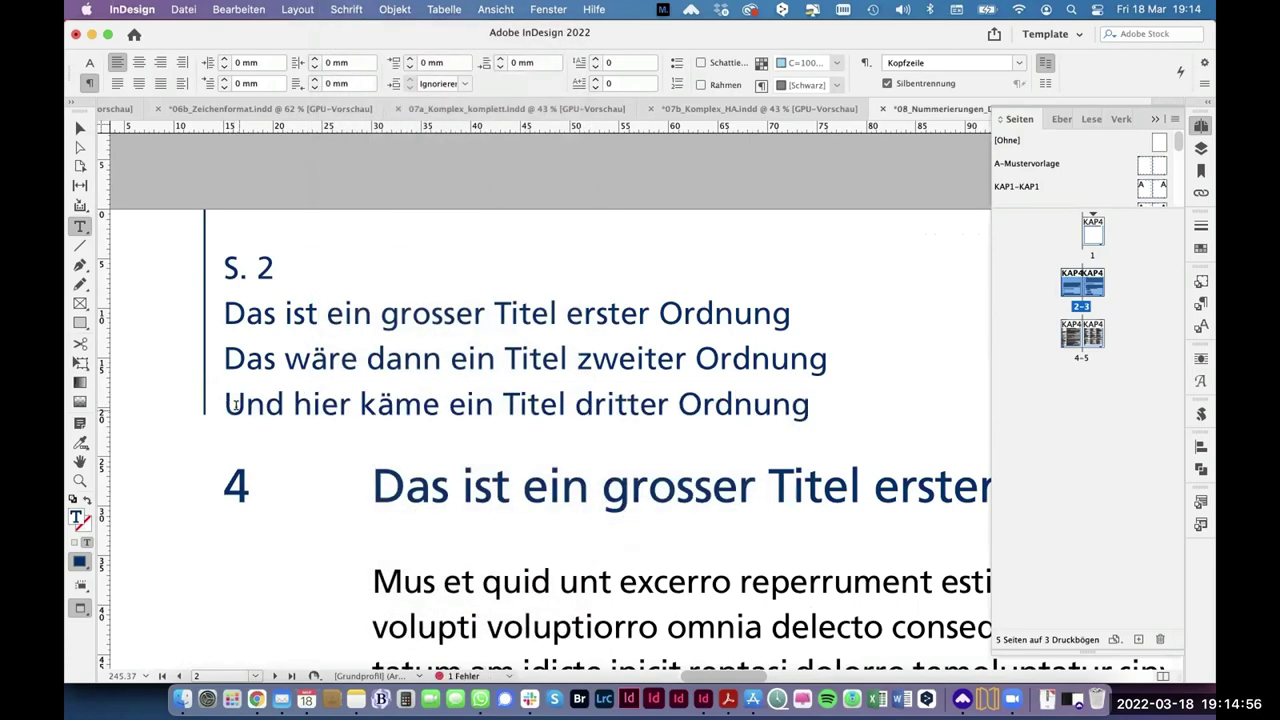
{"action": "left_click", "coordinate": [80, 128]}
{"action": "left_click", "coordinate": [223, 186]}
{"action": "key", "text": "super+0"}
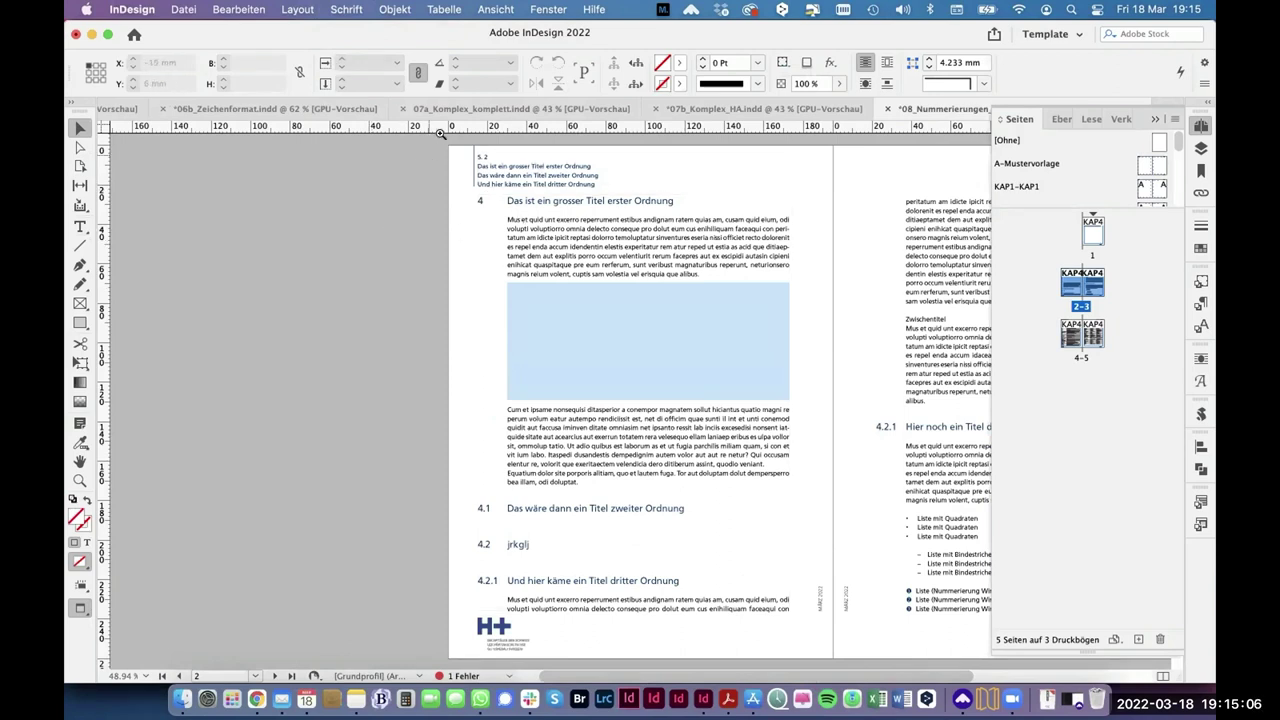
Step: Replace the words "Und hier käme" in the third-level heading 4.2.1 on page 2 with "Berlin"
{"action": "left_click_drag", "start_coordinate": [782, 289], "coordinate": [771, 291]}
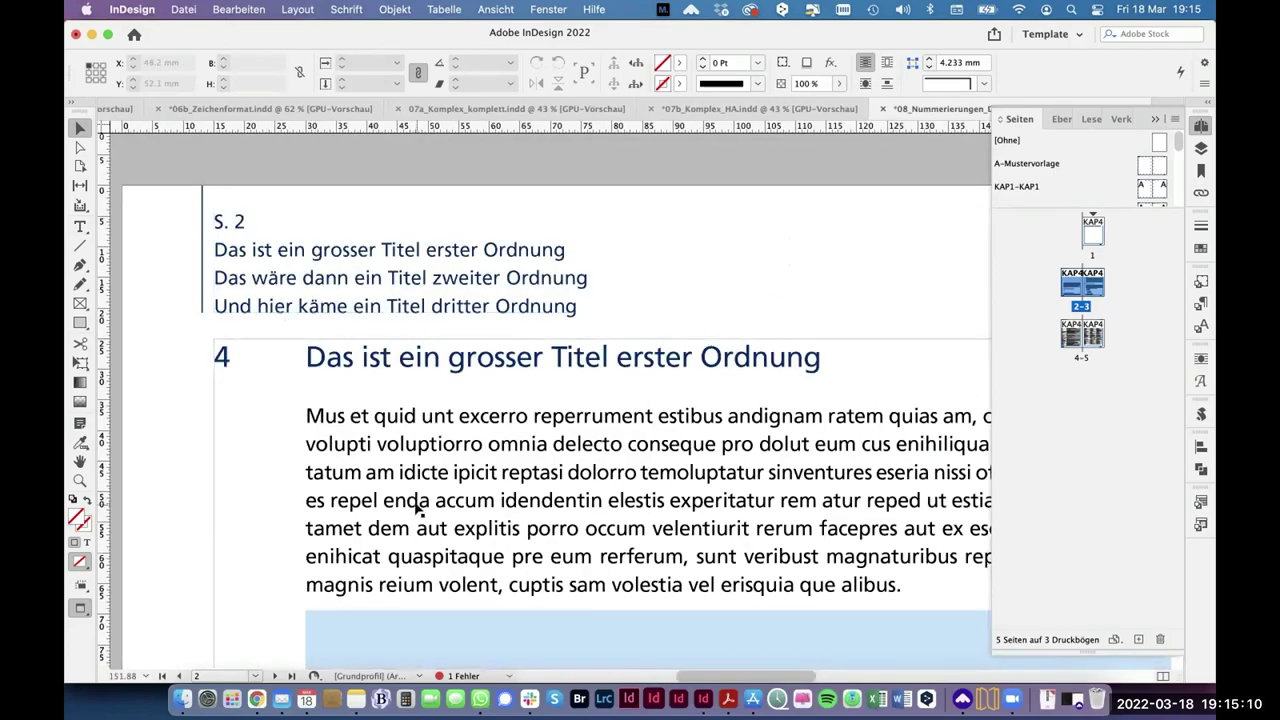
{"action": "scroll", "coordinate": [417, 506], "scroll_direction": "down", "scroll_amount": 10}
{"action": "scroll", "coordinate": [417, 508], "scroll_direction": "down", "scroll_amount": 5}
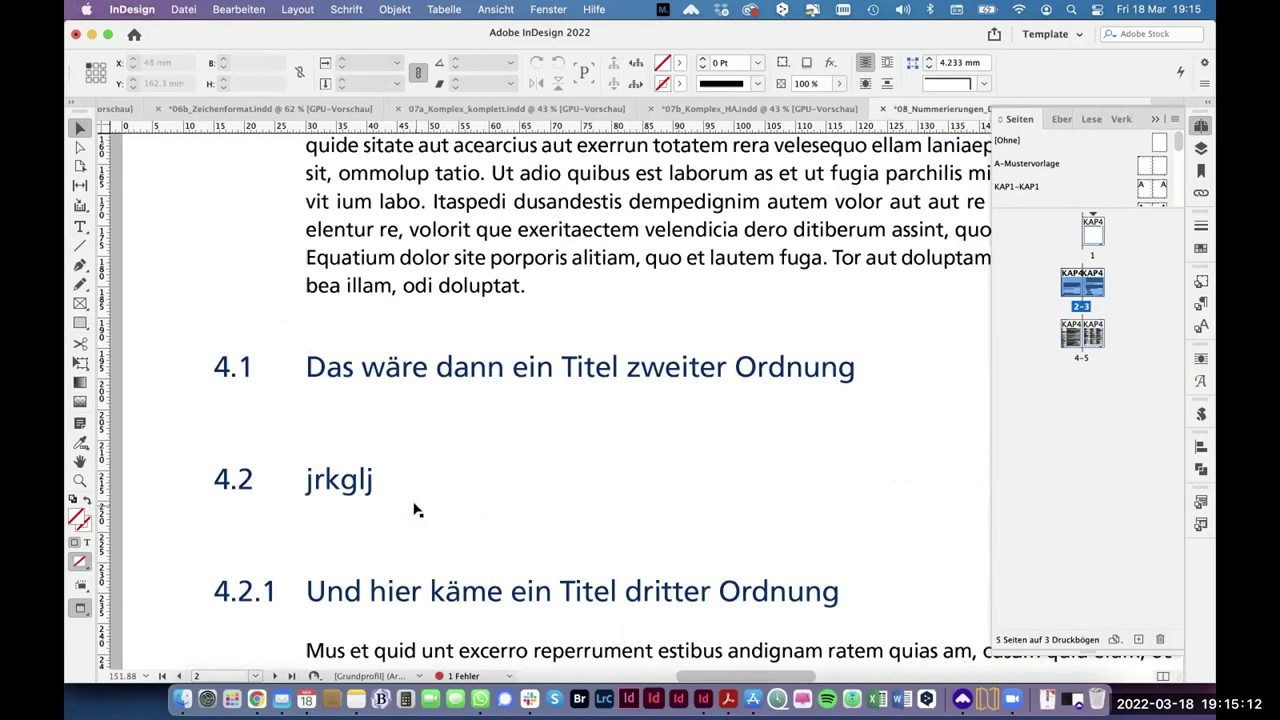
{"action": "double_click", "coordinate": [446, 422]}
{"action": "left_click_drag", "start_coordinate": [492, 422], "coordinate": [342, 422]}
{"action": "key", "text": "BackSpace"}
{"action": "key", "text": "BackSpace"}
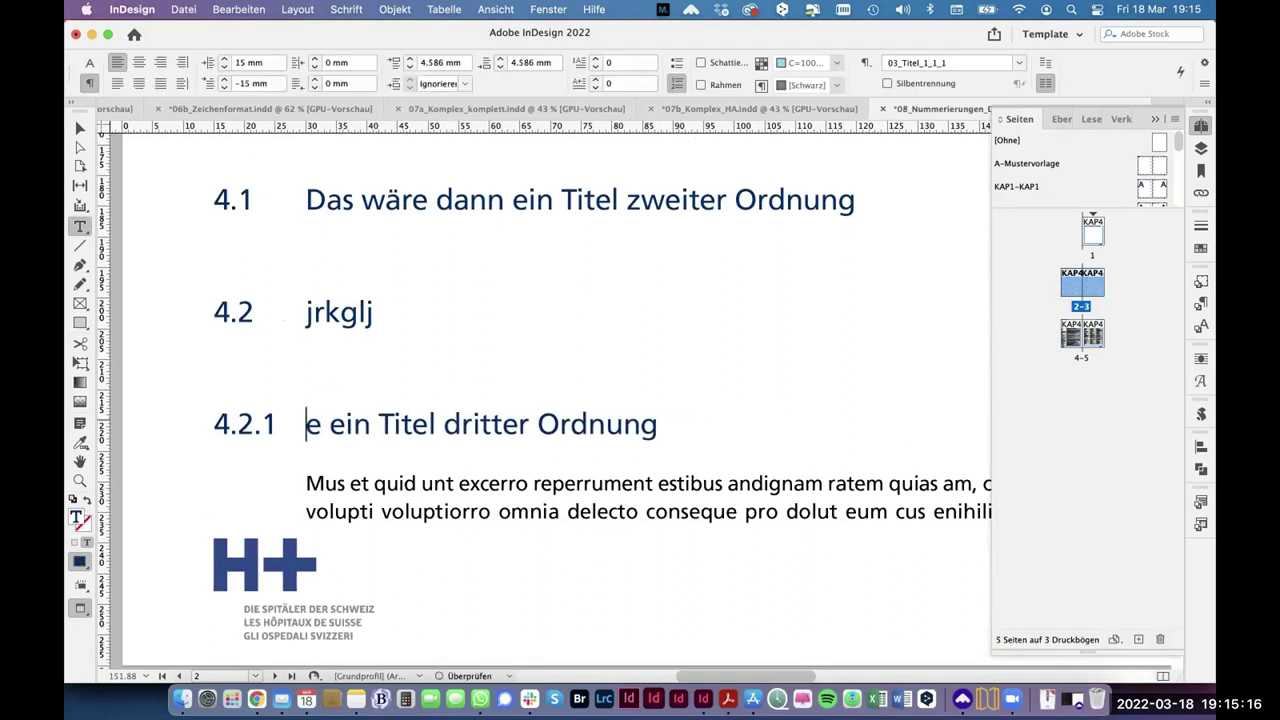
{"action": "type", "text": "Berli"}
{"action": "type", "text": "n"}
{"action": "key", "text": "Delete"}
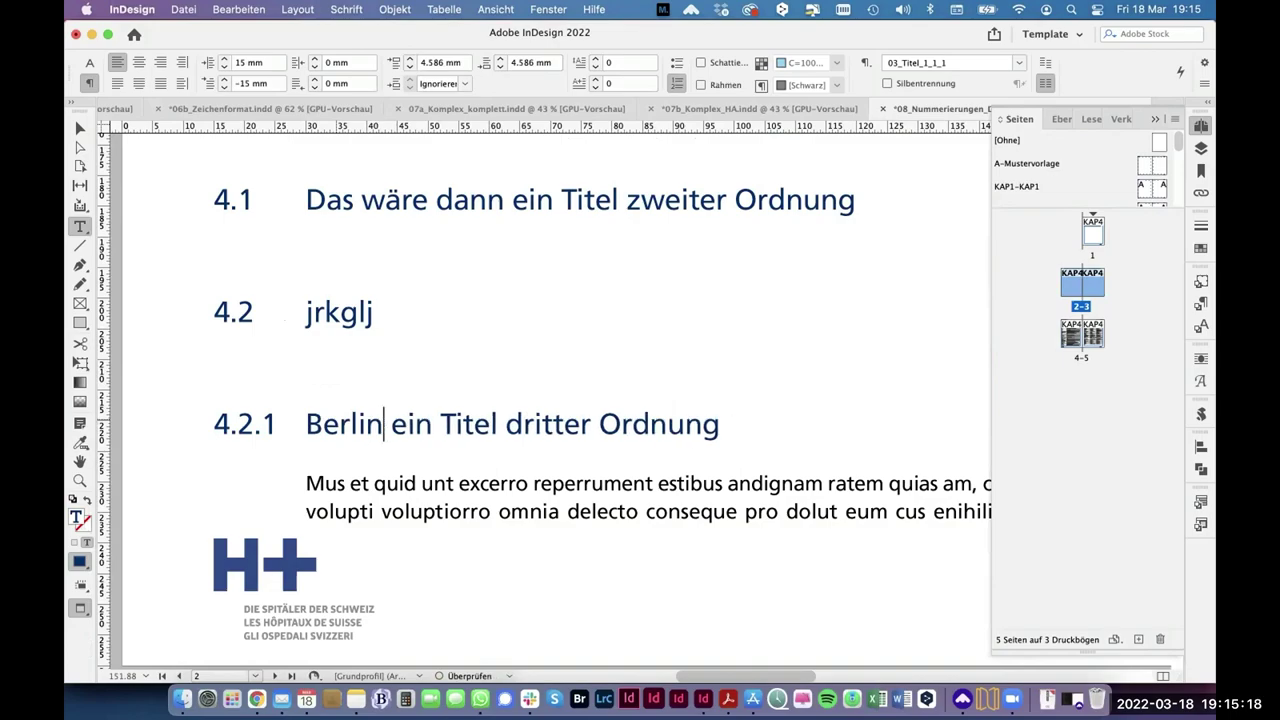
Step: Check the page 2 running header against the edited heading 4.2.1 and switch to the document 07b_Komplex_HA.indd
{"action": "scroll", "coordinate": [481, 333], "scroll_direction": "up", "scroll_amount": 10}
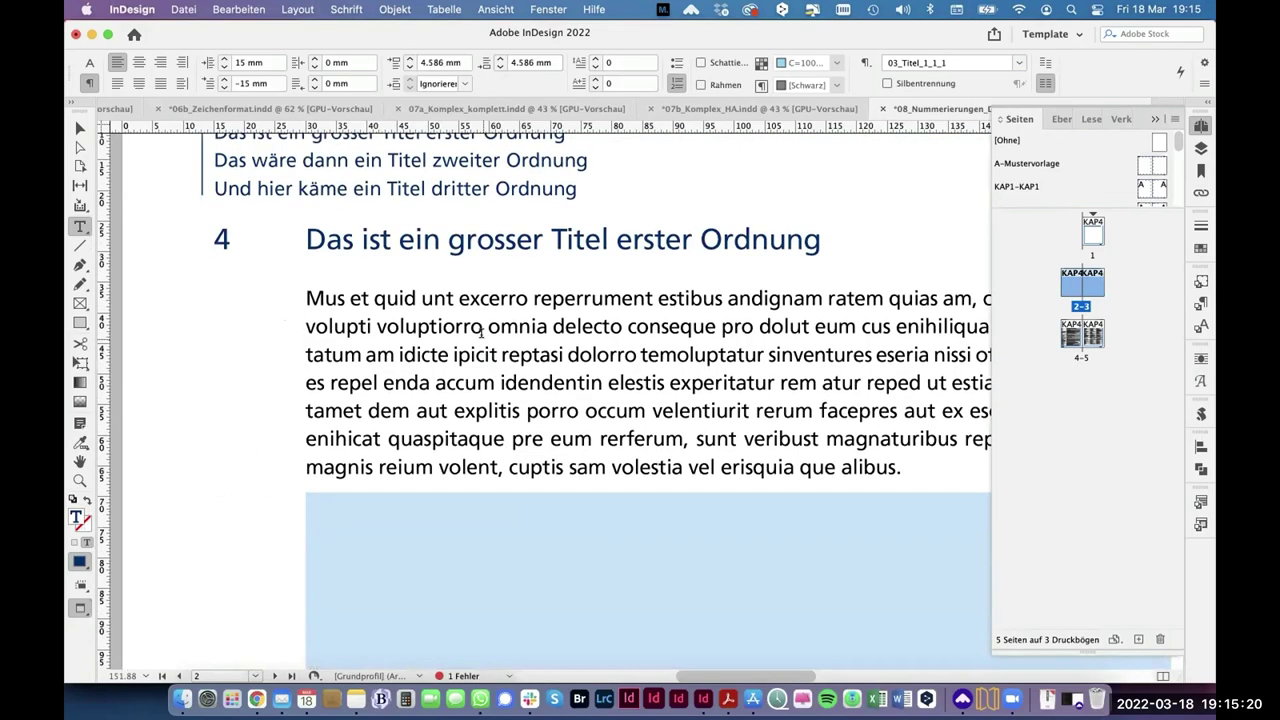
{"action": "left_click", "coordinate": [78, 128]}
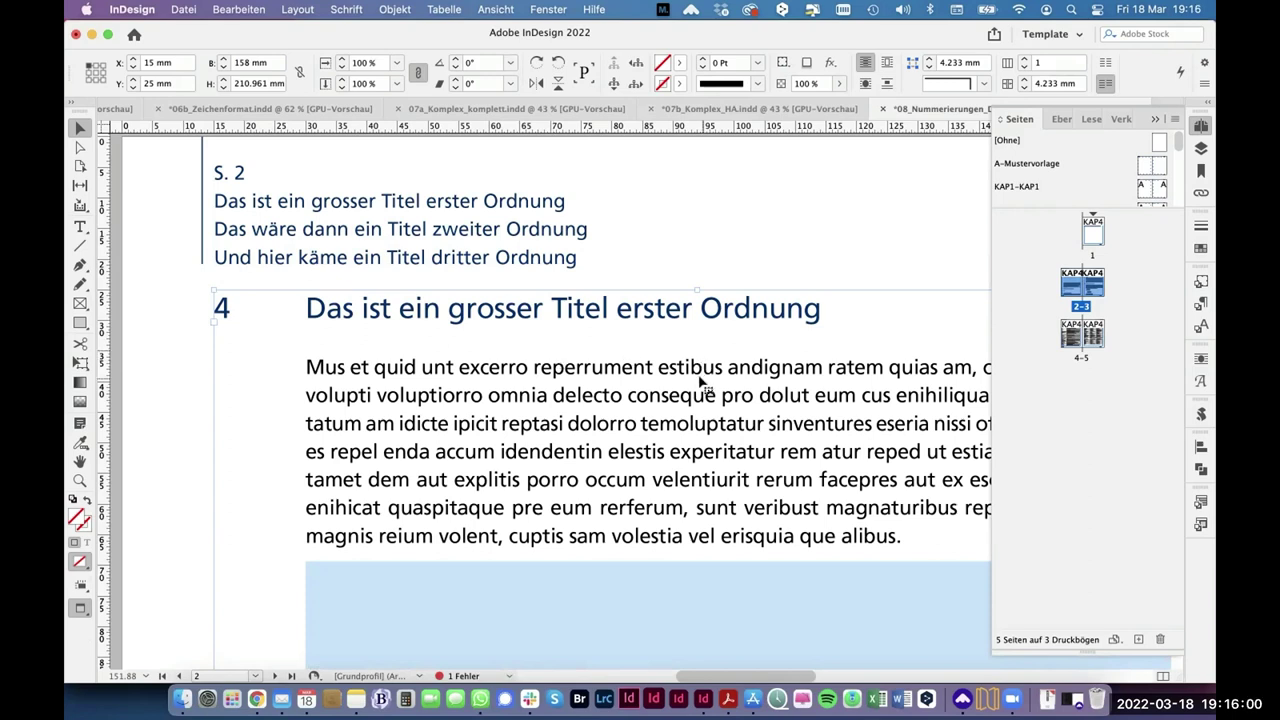
{"action": "key", "text": "super+0"}
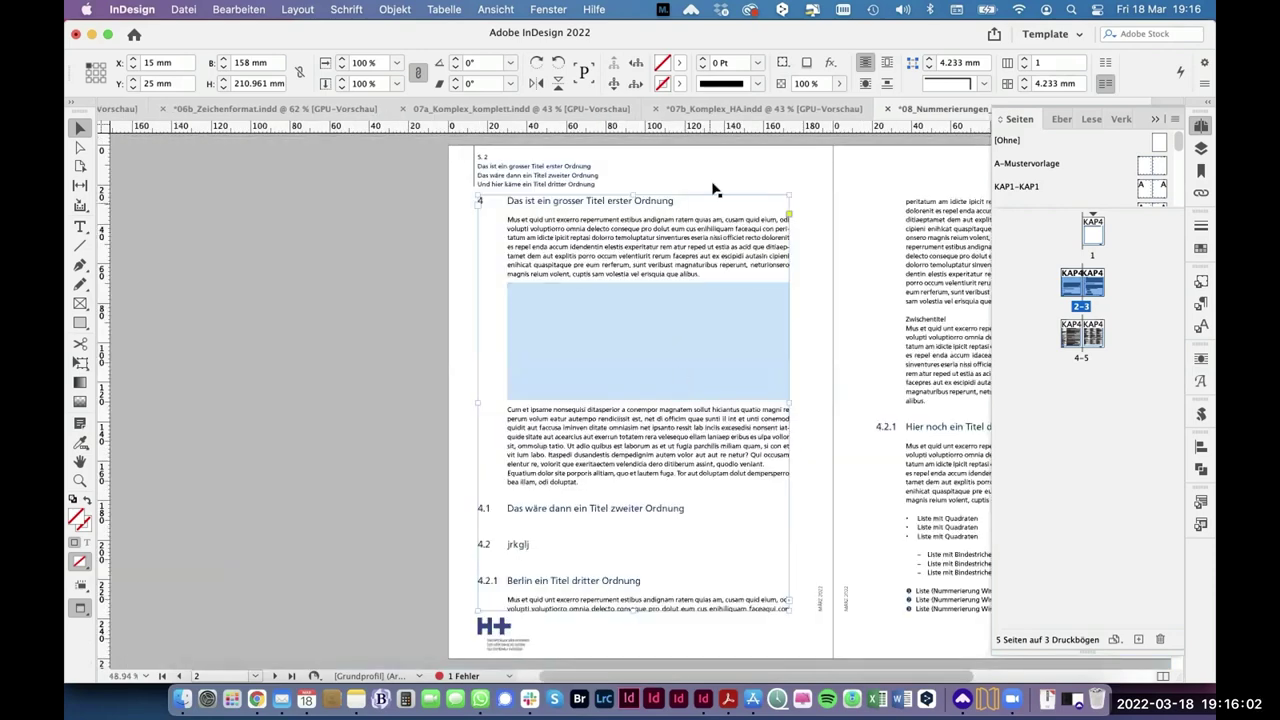
{"action": "left_click", "coordinate": [728, 109]}
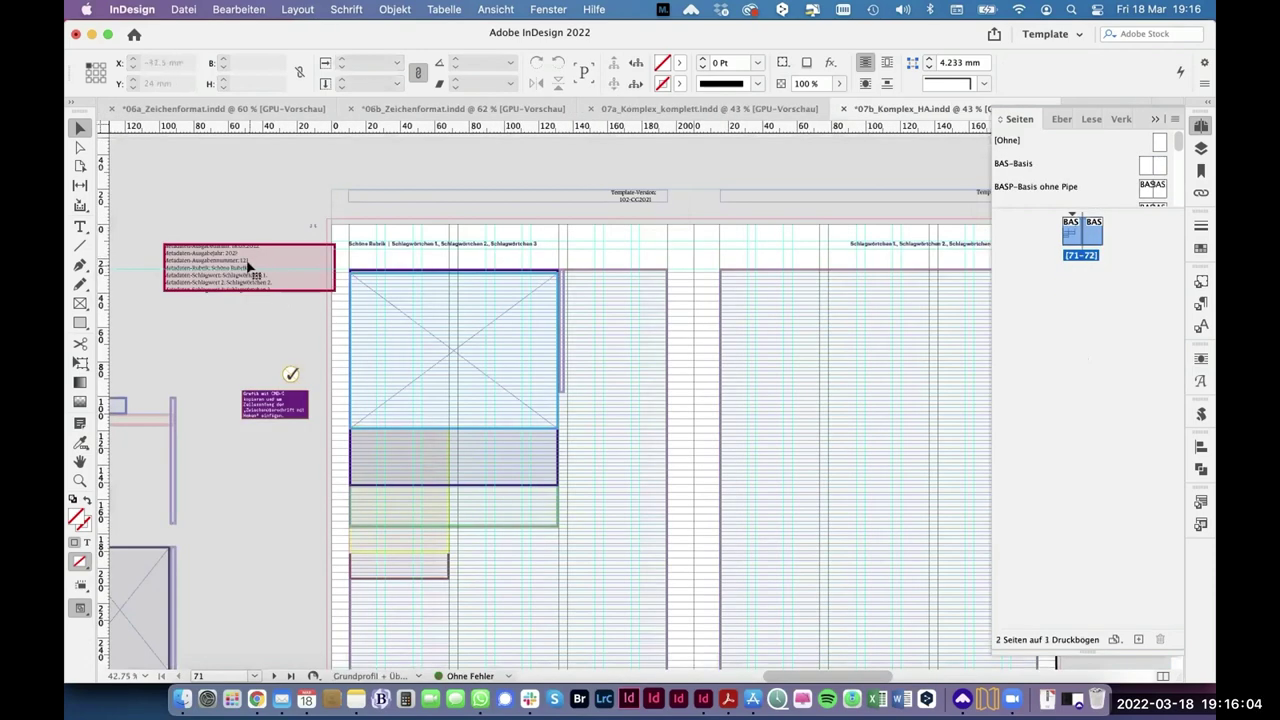
Step: Select the metadata text frame beside page 71 and switch to the document 08_Nummerierungen_Datum.indd
{"action": "left_click", "coordinate": [286, 266]}
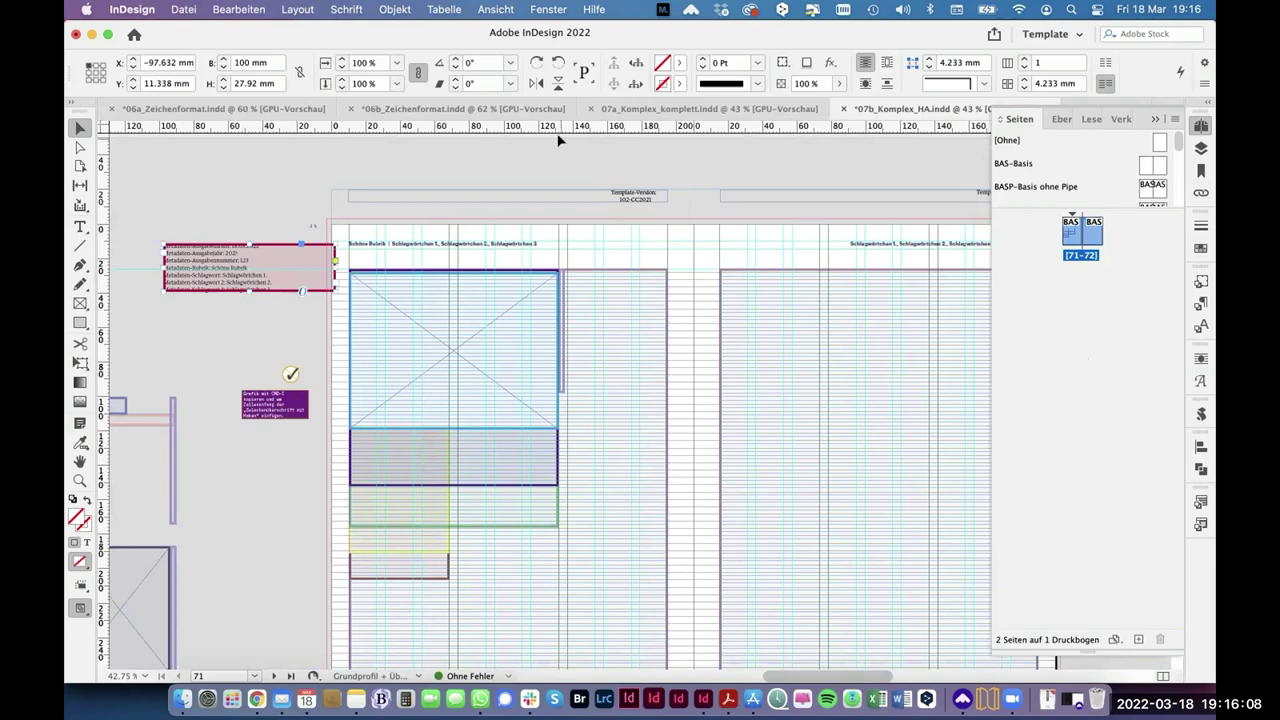
{"action": "left_click", "coordinate": [540, 9]}
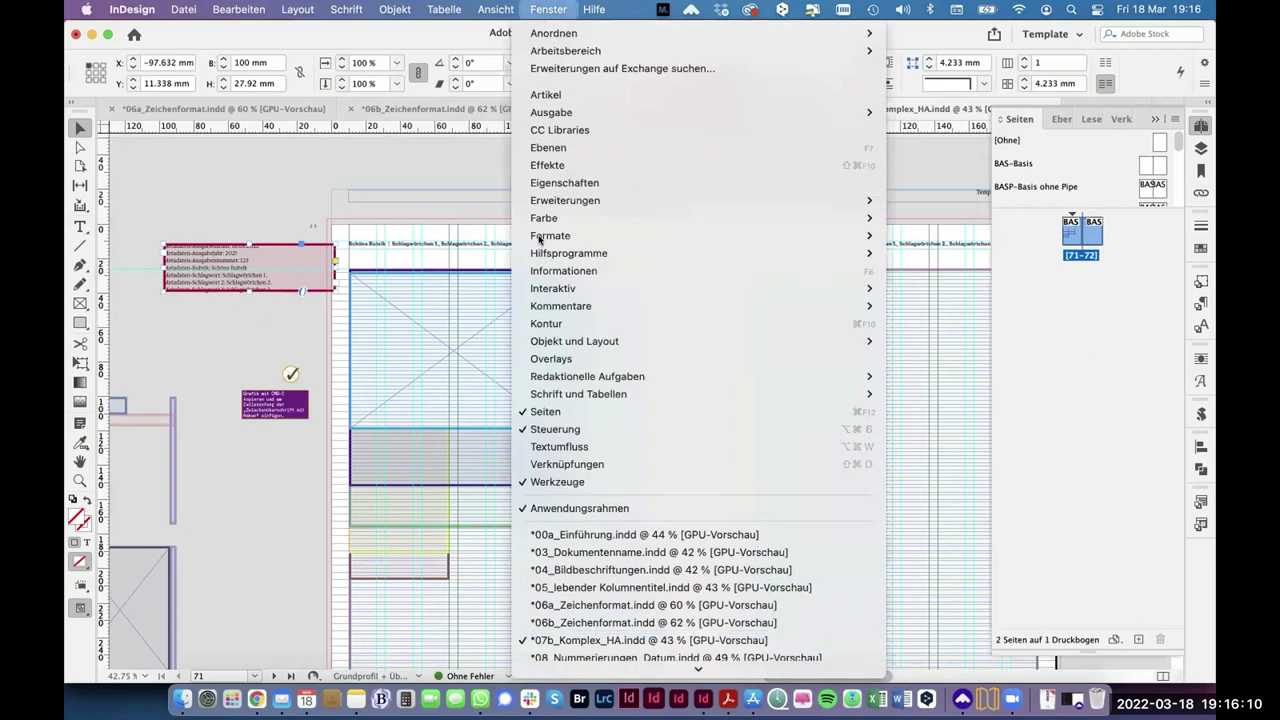
{"action": "left_click", "coordinate": [552, 657]}
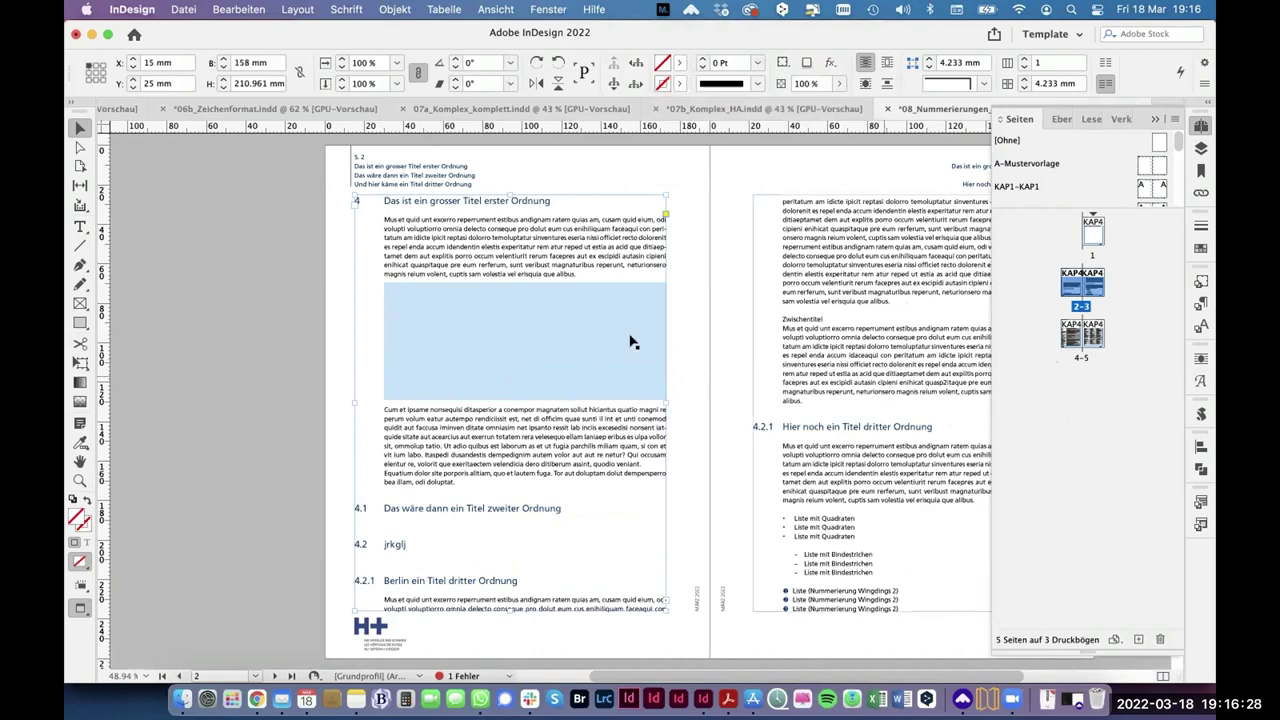
Step: Return to 07b_Komplex_HA.indd and delete the periods after "Schlagwörtchen 1" and "Schlagwörtchen 2" in the metadata frame
{"action": "key", "text": "ctrl+shift+Tab"}
{"action": "key", "text": "super+space"}
{"action": "left_click_drag", "start_coordinate": [149, 224], "coordinate": [333, 330]}
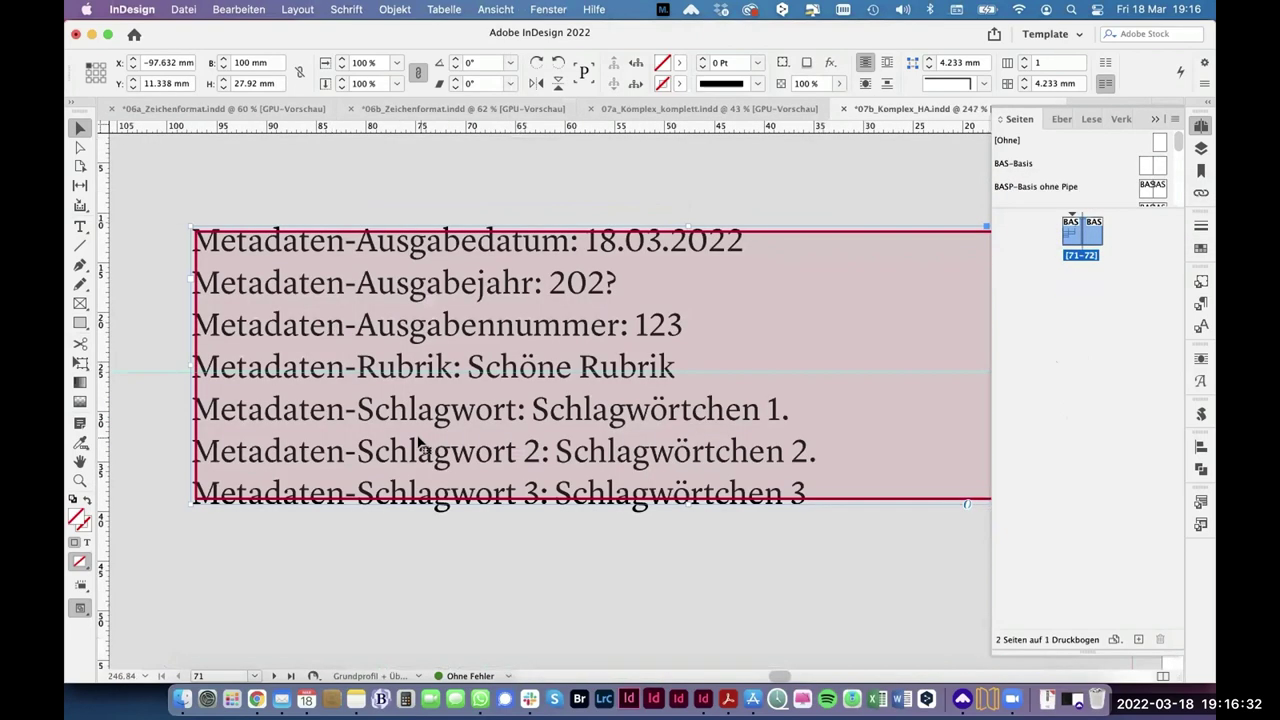
{"action": "double_click", "coordinate": [778, 414]}
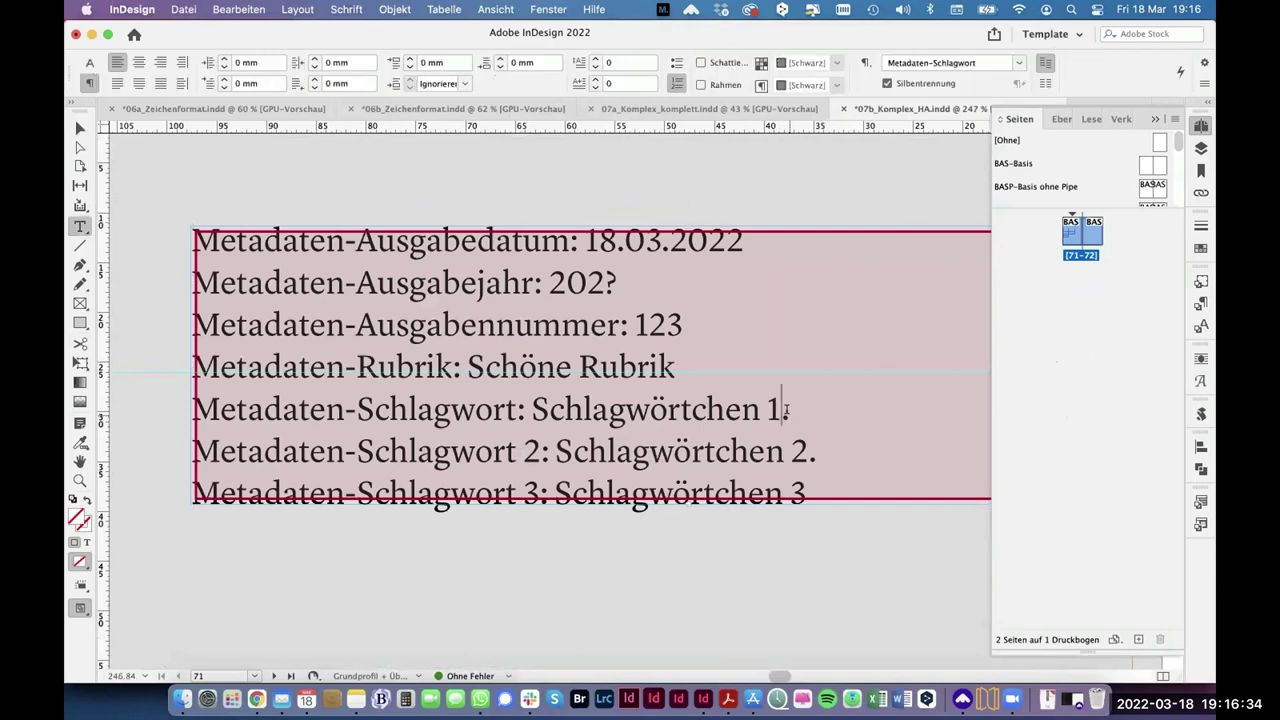
{"action": "key", "text": "BackSpace"}
{"action": "left_click", "coordinate": [814, 450]}
{"action": "key", "text": "BackSpace"}
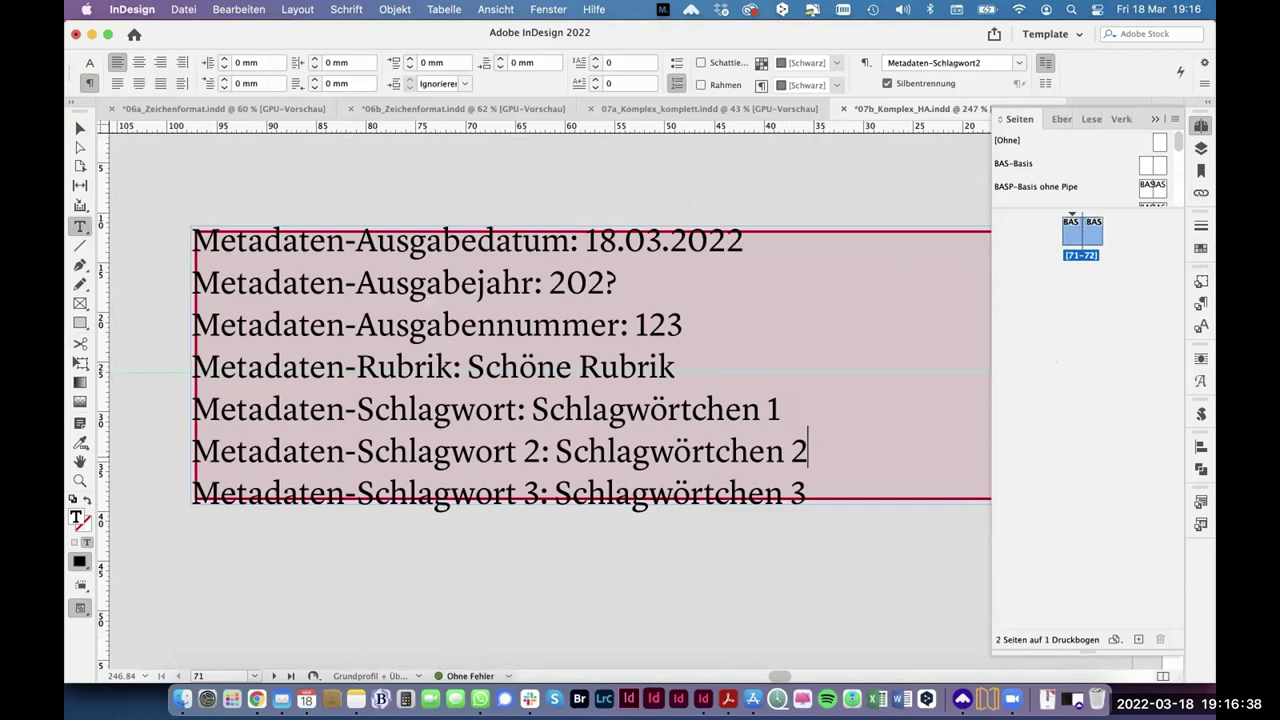
Step: Replace the first keyword in the metadata frame with "iPhone" and the rubric with "Test"
{"action": "left_click_drag", "start_coordinate": [780, 408], "coordinate": [531, 408]}
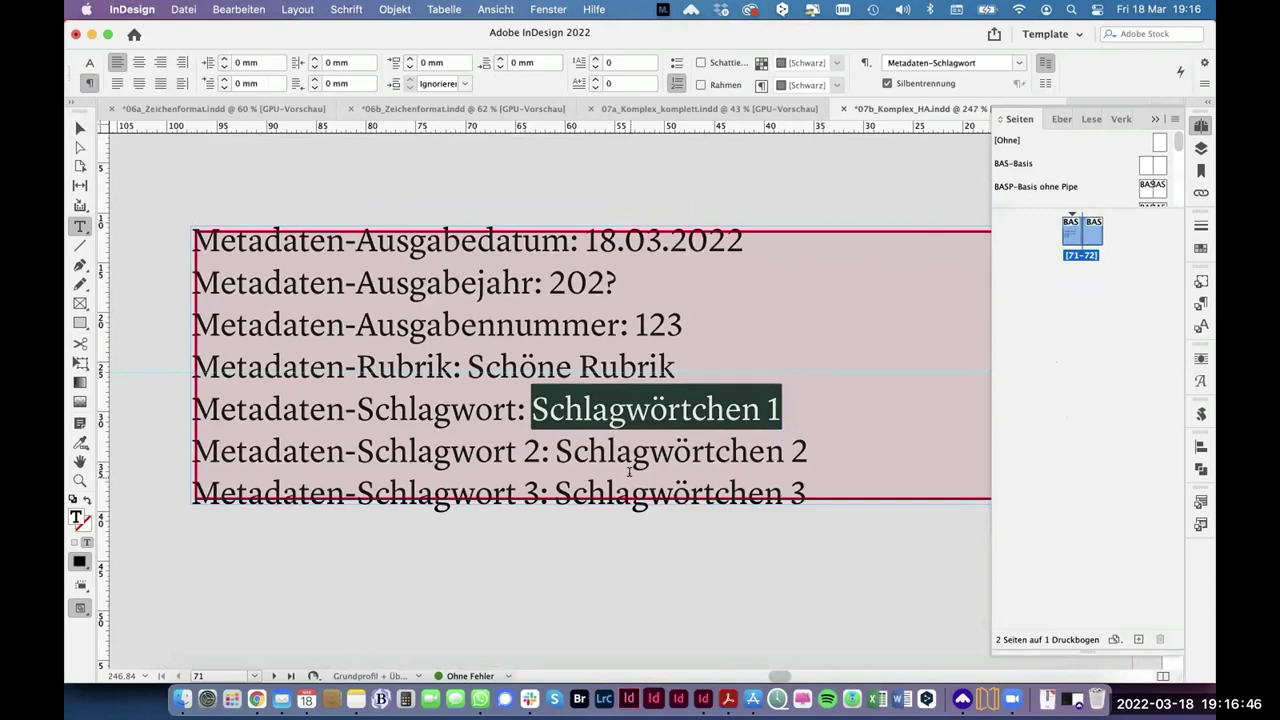
{"action": "type", "text": "iP"}
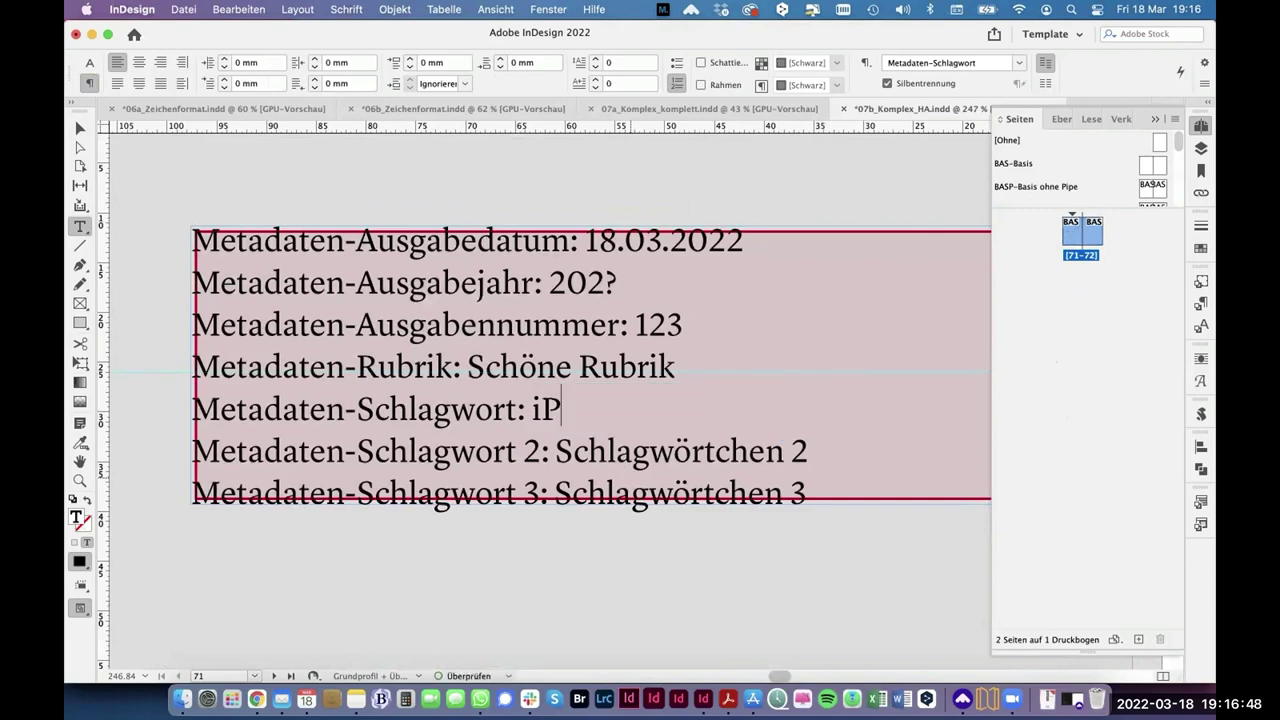
{"action": "type", "text": "hone"}
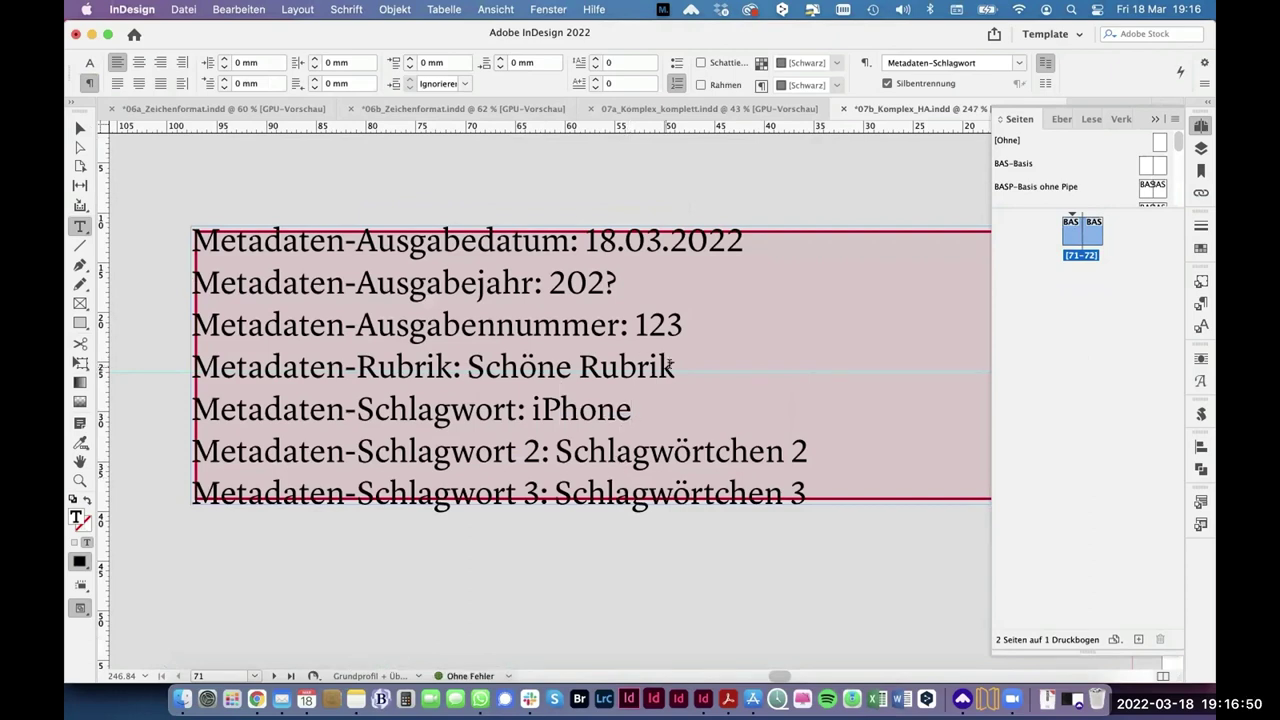
{"action": "double_click", "coordinate": [640, 364]}
{"action": "left_click_drag", "start_coordinate": [545, 363], "coordinate": [468, 366]}
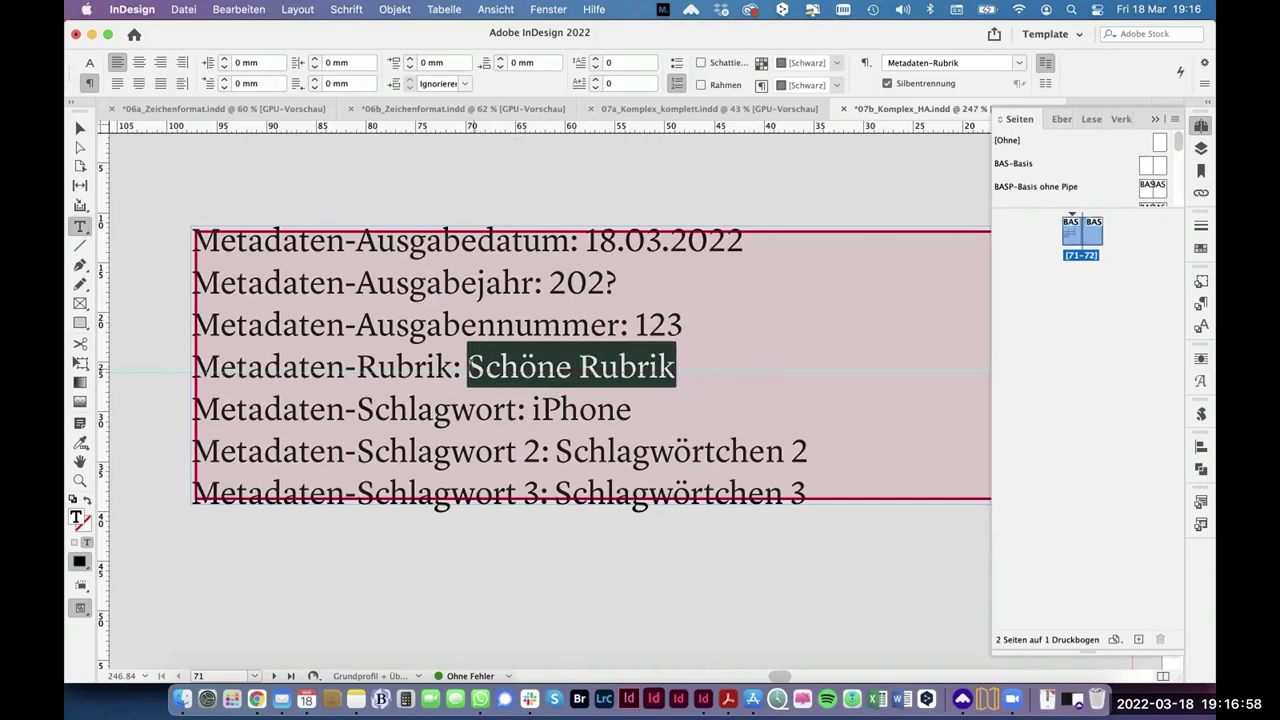
{"action": "type", "text": "Test"}
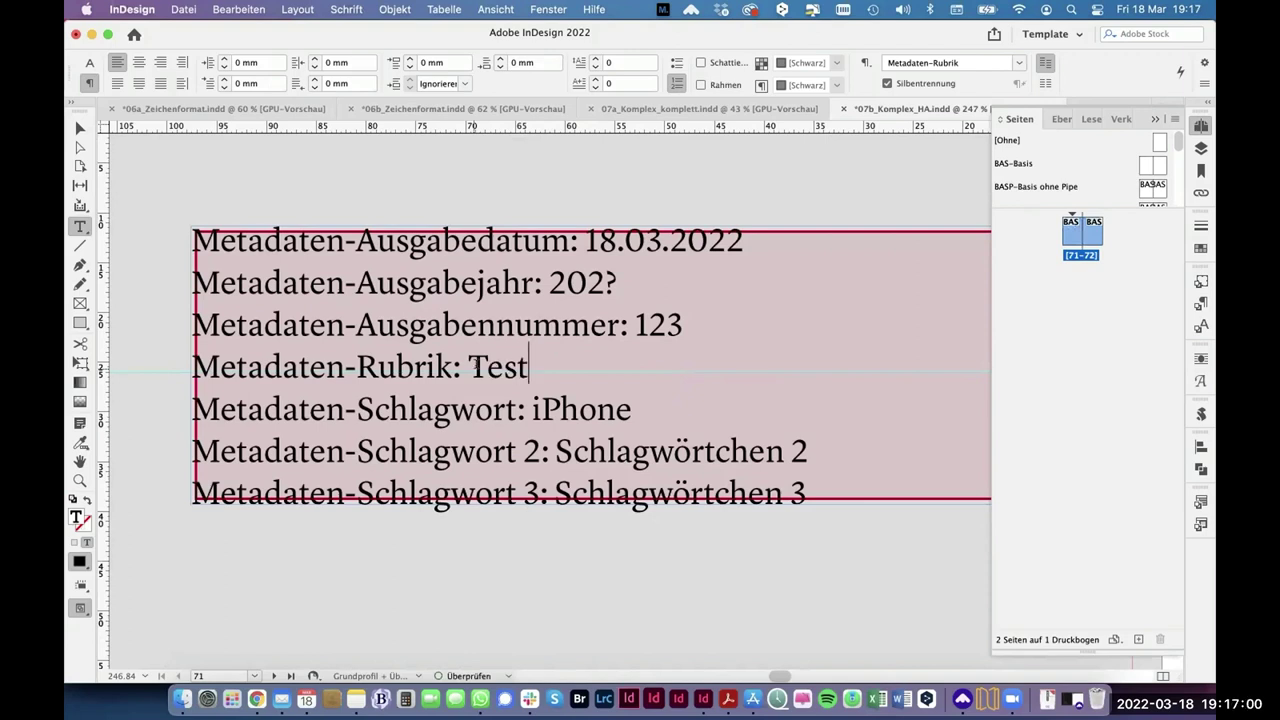
Step: Compare the running header on page 71 with the edited rubric and keyword entries in the metadata frame
{"action": "scroll", "coordinate": [241, 217], "scroll_direction": "right", "scroll_amount": 2}
{"action": "left_click", "coordinate": [79, 127]}
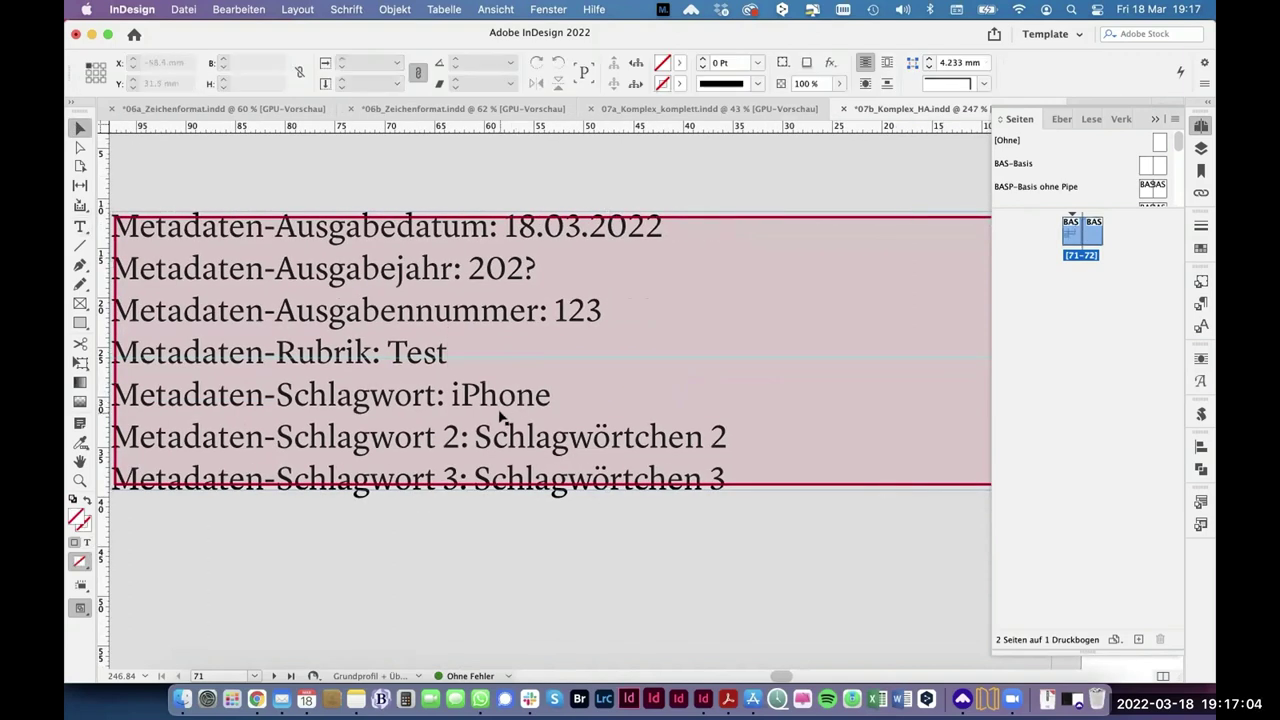
{"action": "scroll", "coordinate": [414, 377], "scroll_direction": "right", "scroll_amount": 10}
{"action": "scroll", "coordinate": [332, 382], "scroll_direction": "right", "scroll_amount": 6}
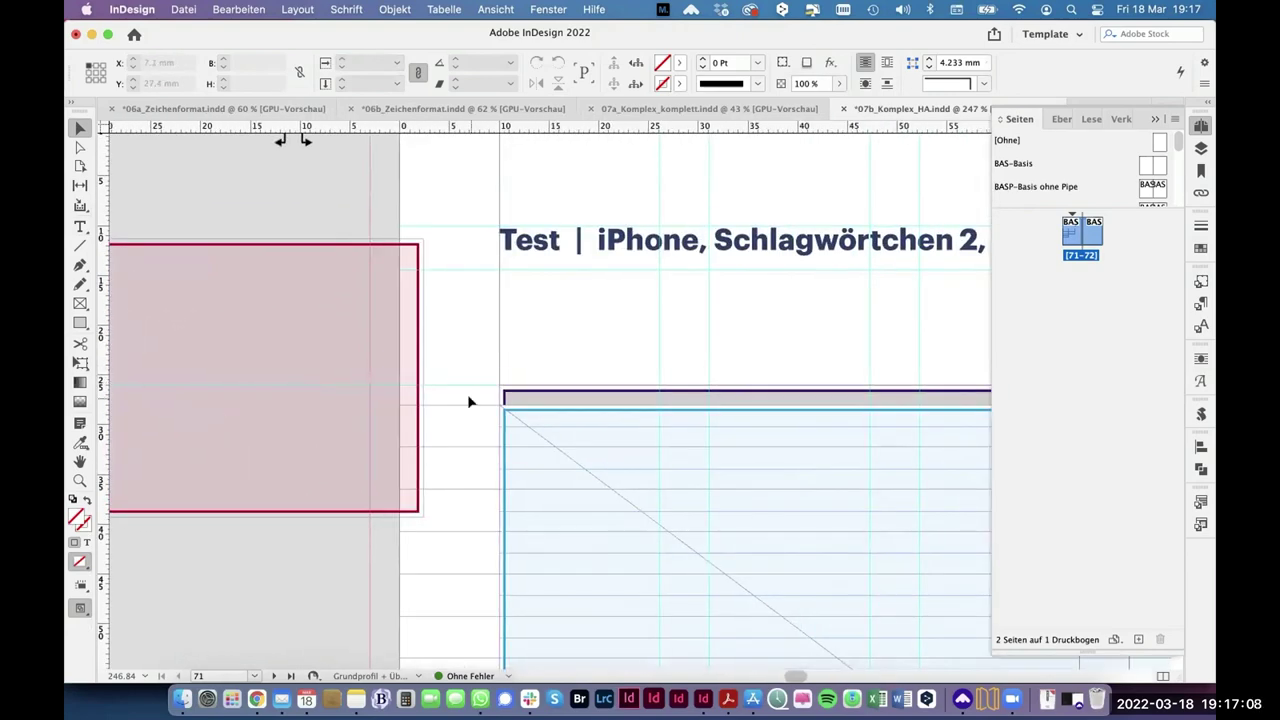
{"action": "scroll", "coordinate": [551, 360], "scroll_direction": "right", "scroll_amount": 3}
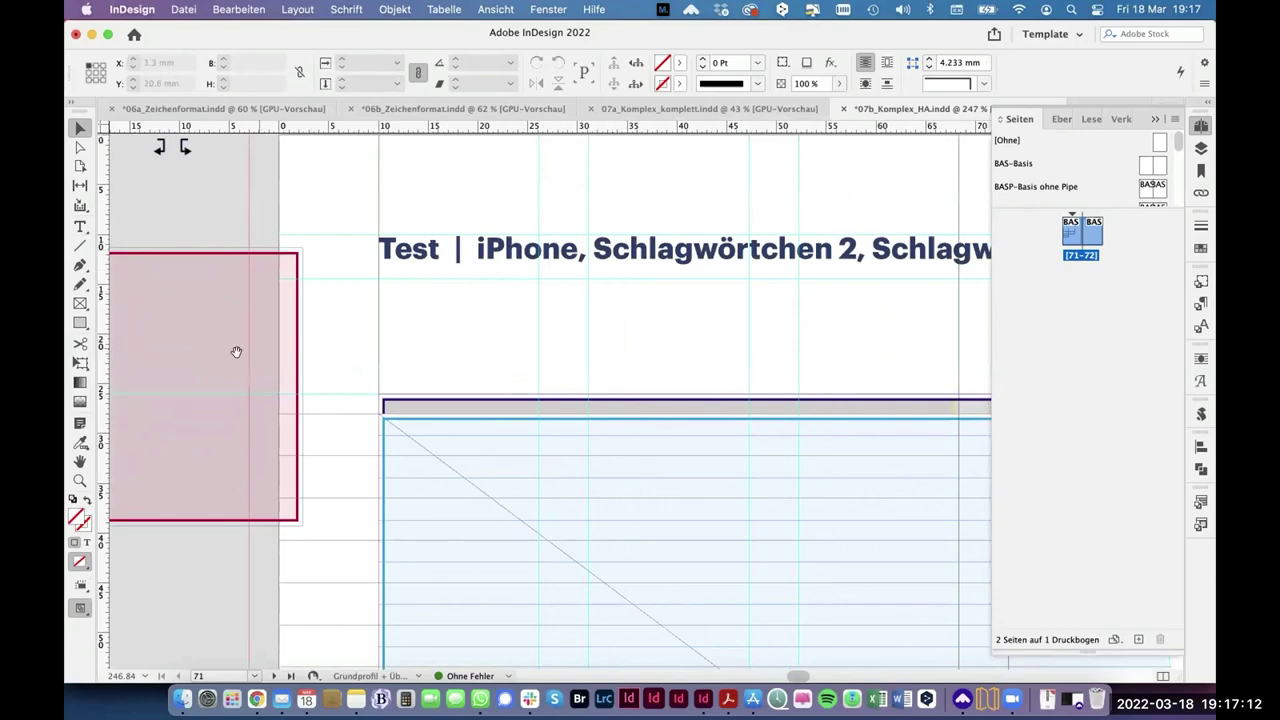
{"action": "scroll", "coordinate": [309, 343], "scroll_direction": "left", "scroll_amount": 6}
{"action": "scroll", "coordinate": [131, 404], "scroll_direction": "left", "scroll_amount": 5}
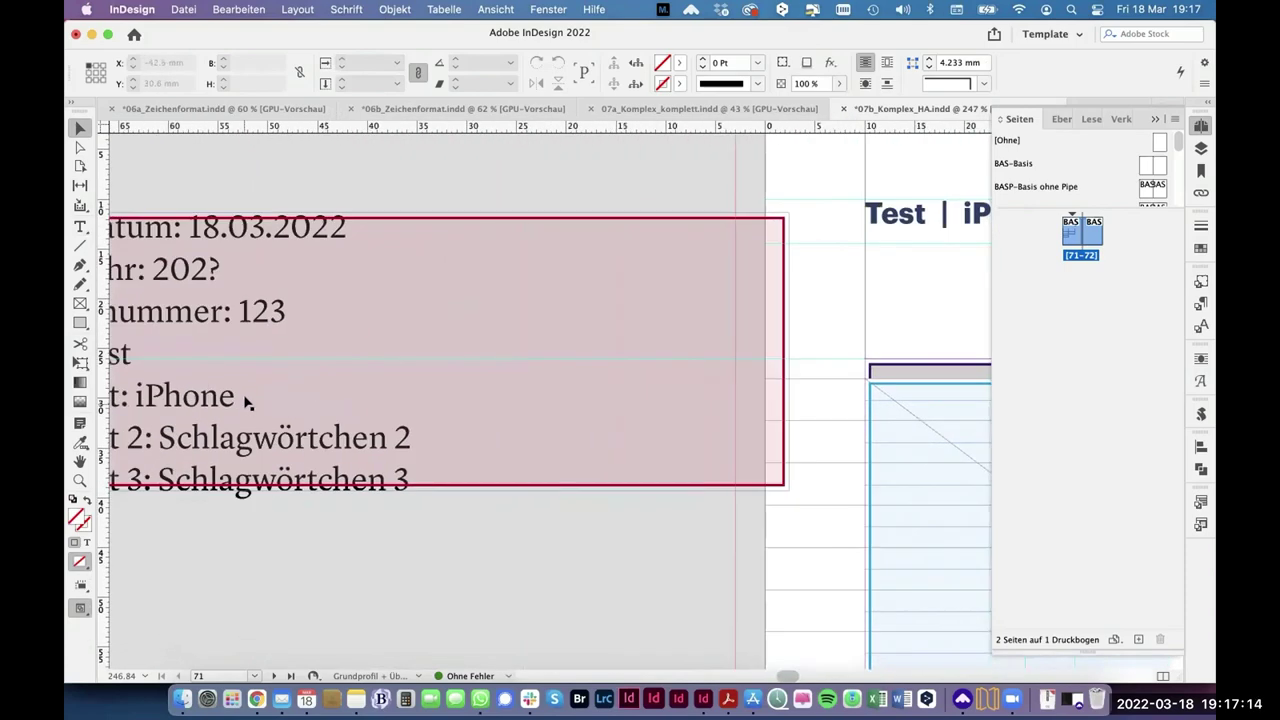
{"action": "scroll", "coordinate": [241, 400], "scroll_direction": "down", "scroll_amount": 10}
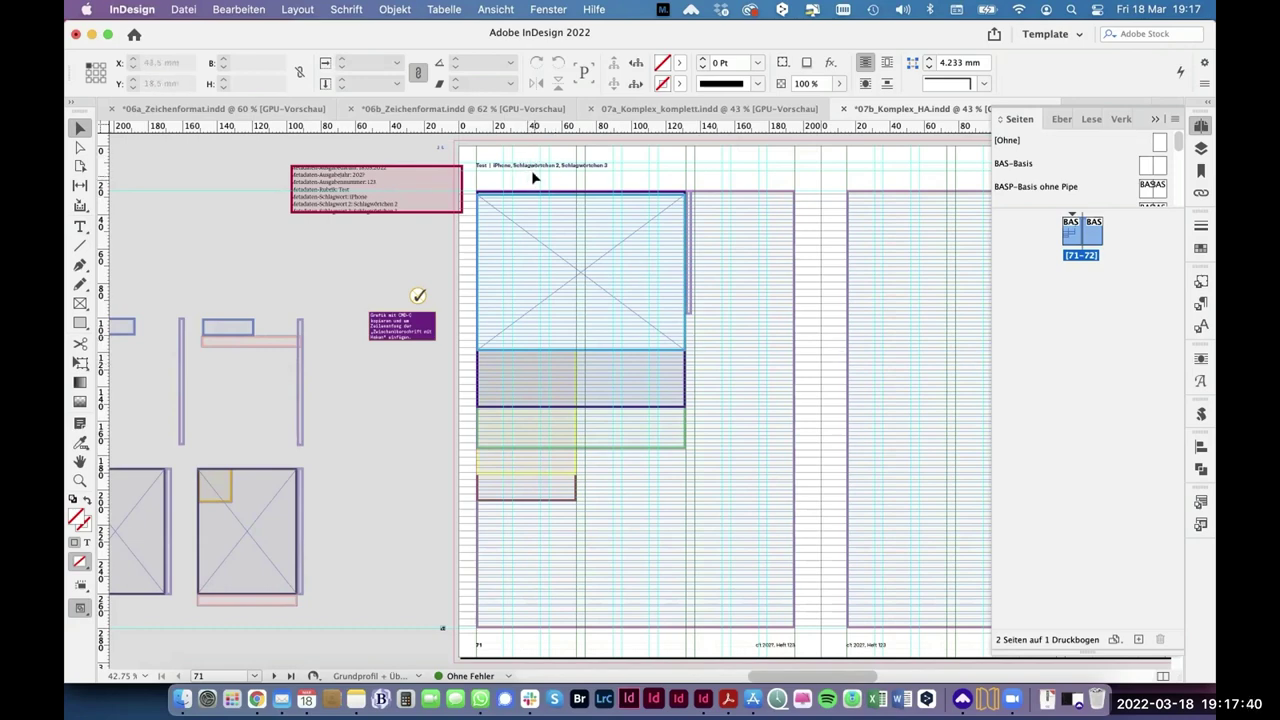
Step: Switch to 08_Nummerierungen_Datum.indd and highlight the page 2 running header lines and the headings 4.1 and 4.2
{"action": "left_click", "coordinate": [547, 10]}
{"action": "mouse_move", "coordinate": [585, 676]}
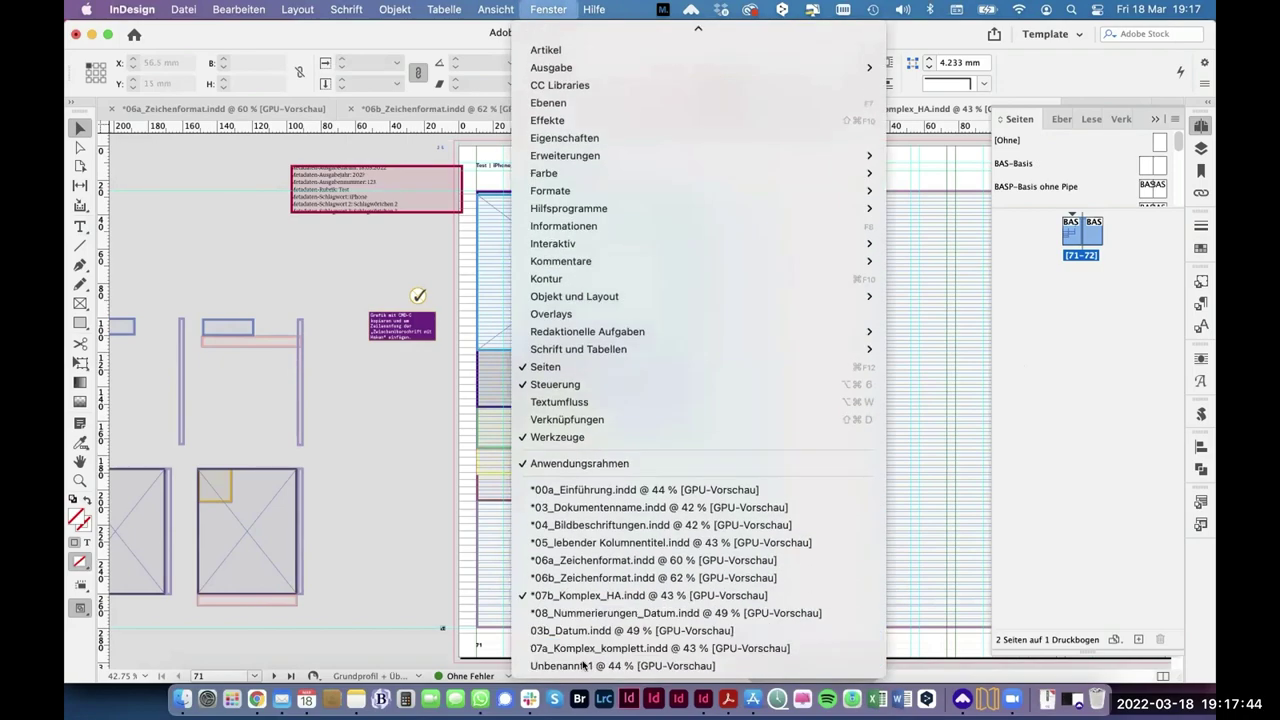
{"action": "left_click", "coordinate": [585, 614]}
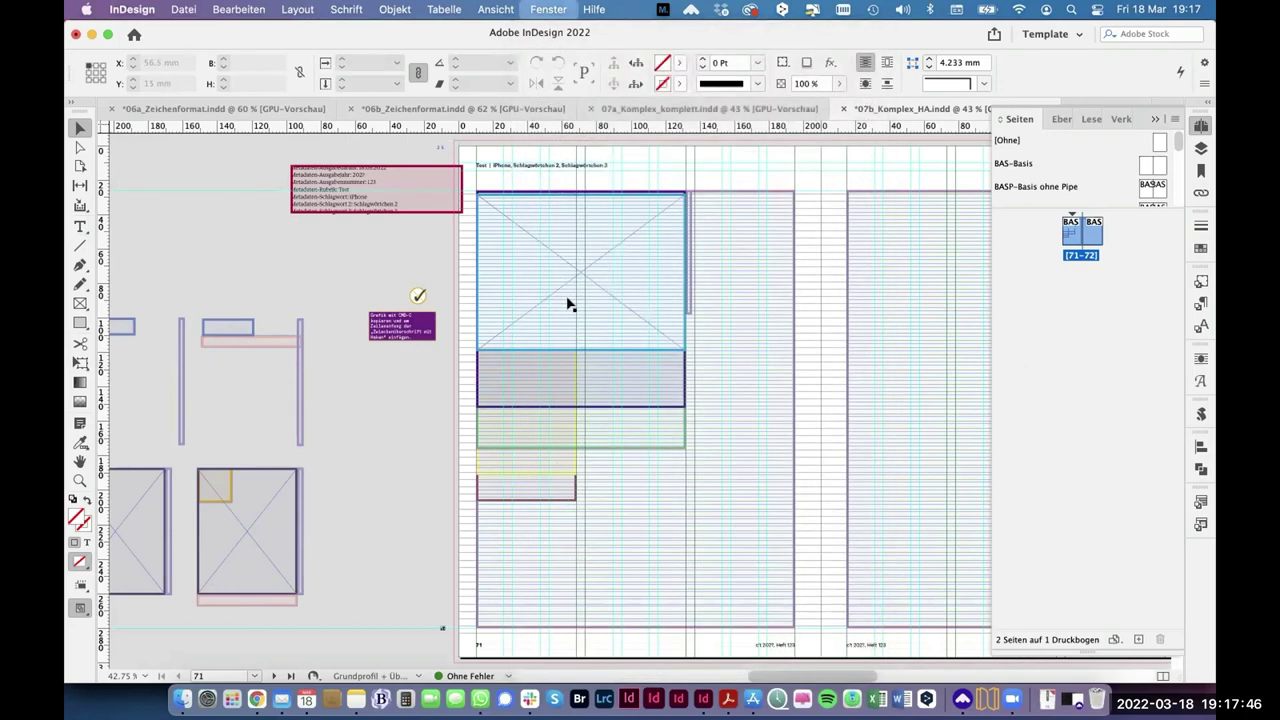
{"action": "double_click", "coordinate": [418, 172]}
{"action": "triple_click", "coordinate": [418, 172]}
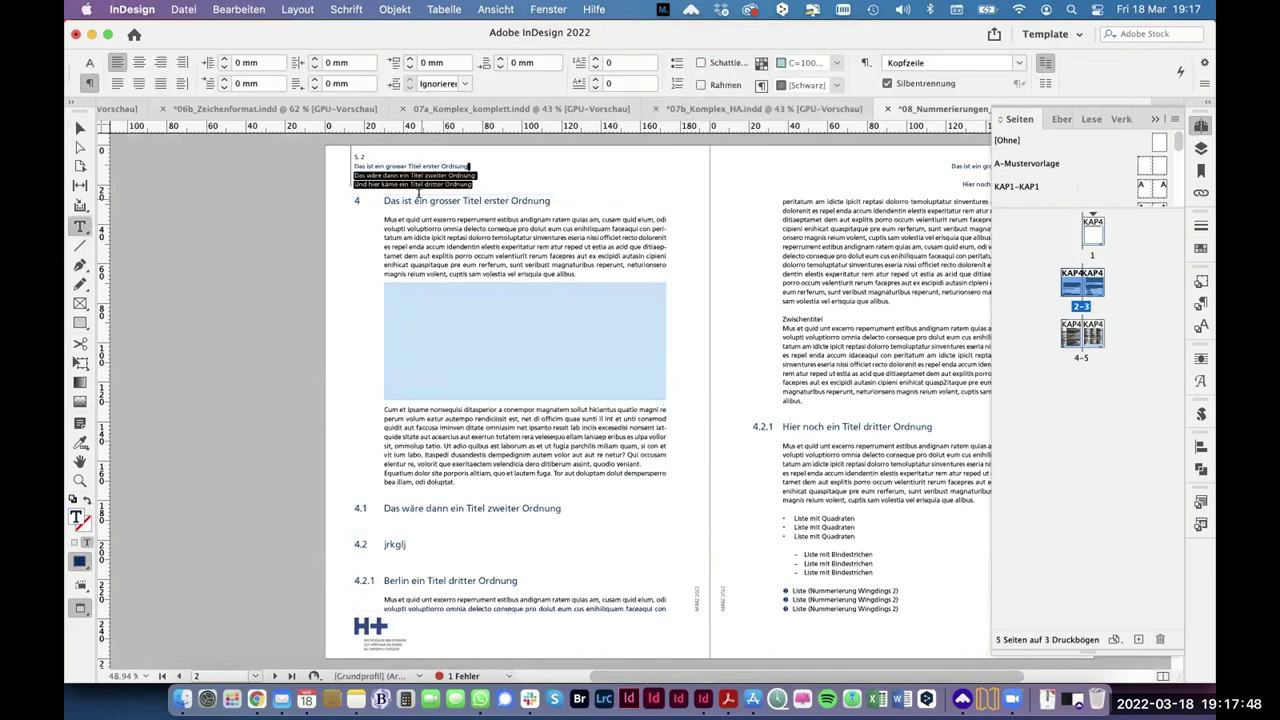
{"action": "left_click", "coordinate": [416, 171]}
{"action": "left_click_drag", "start_coordinate": [416, 171], "coordinate": [421, 187]}
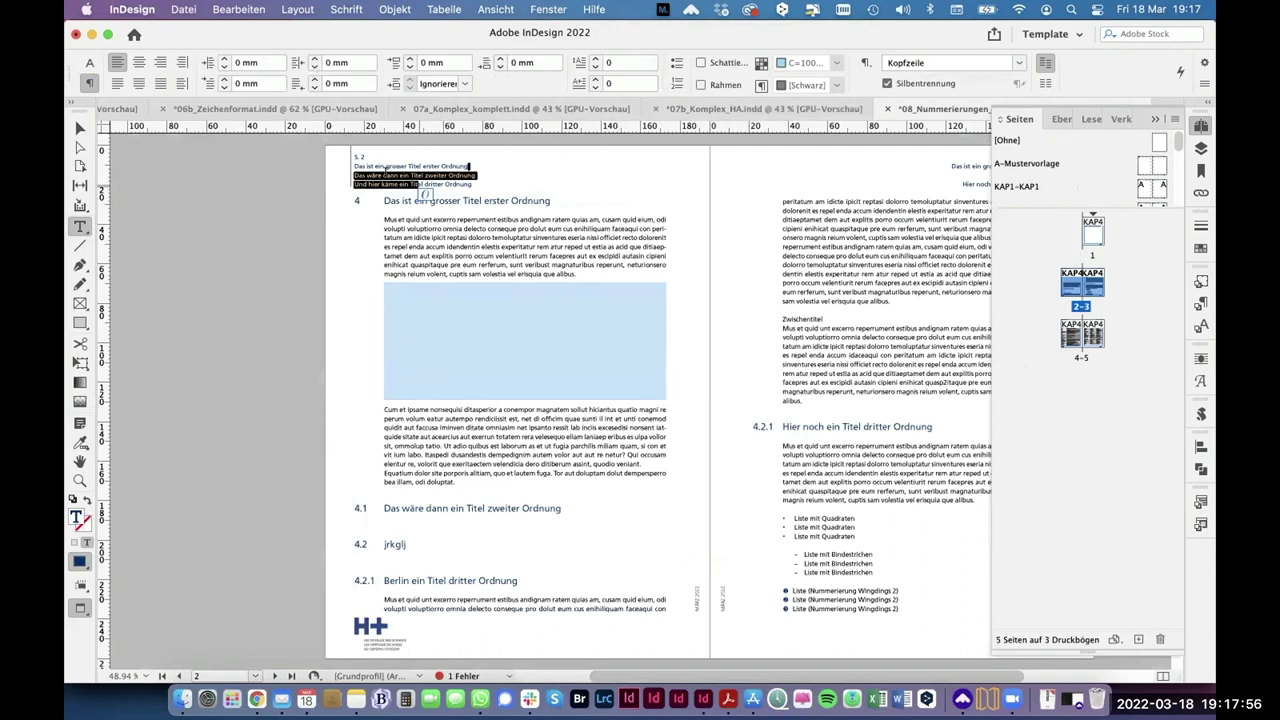
{"action": "left_click_drag", "start_coordinate": [382, 163], "coordinate": [384, 184]}
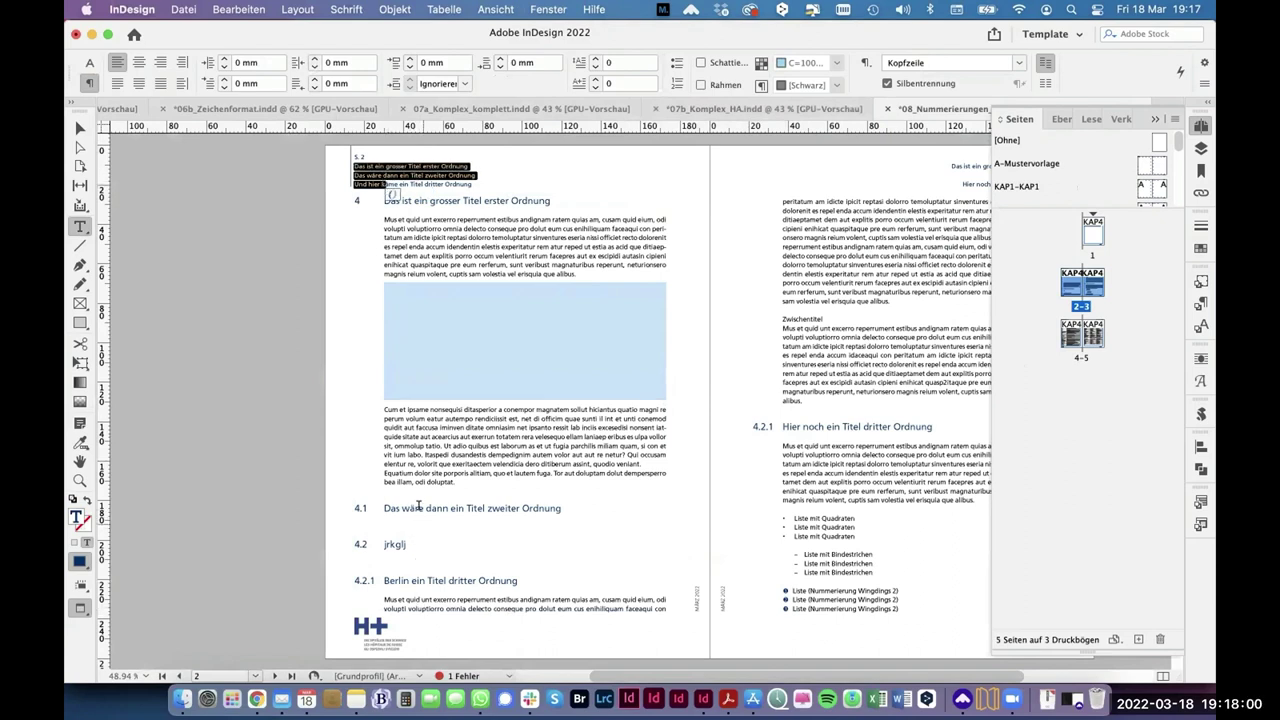
{"action": "left_click_drag", "start_coordinate": [416, 542], "coordinate": [424, 508]}
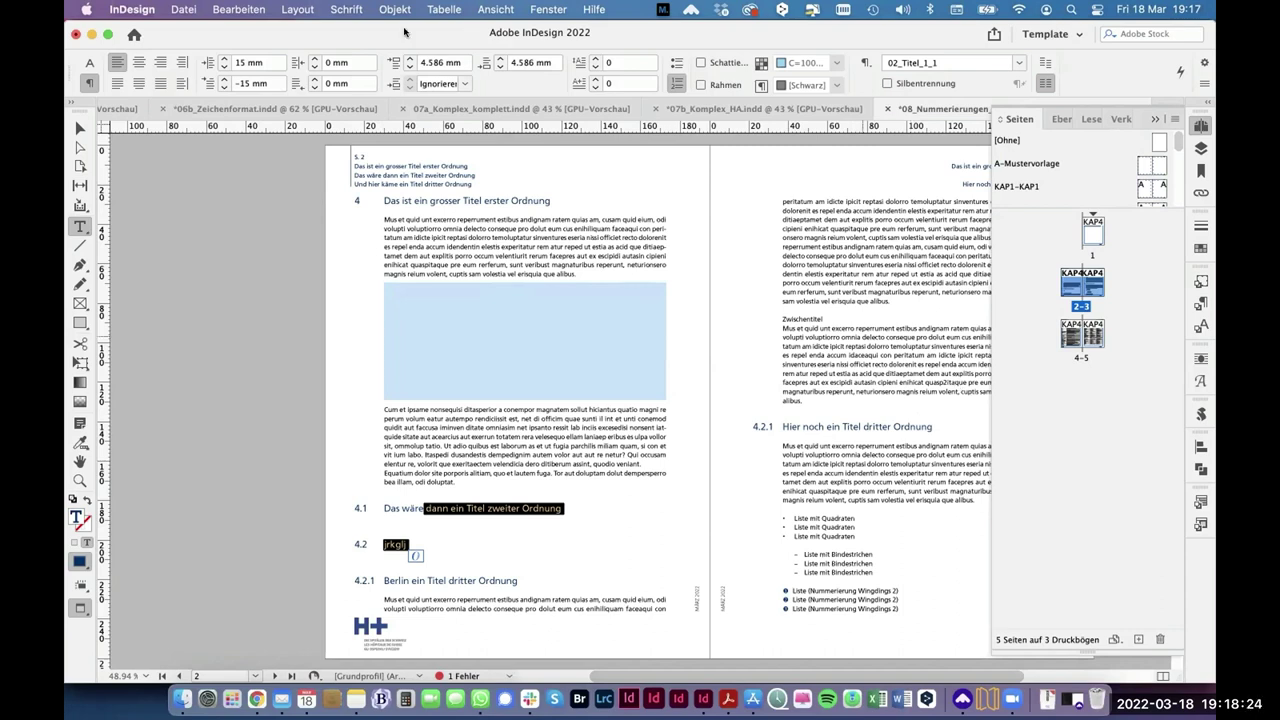
Step: Examine the vertical line beside the page 2 running header in normal view with guides and hidden characters shown
{"action": "left_click", "coordinate": [80, 128]}
{"action": "left_click", "coordinate": [234, 177]}
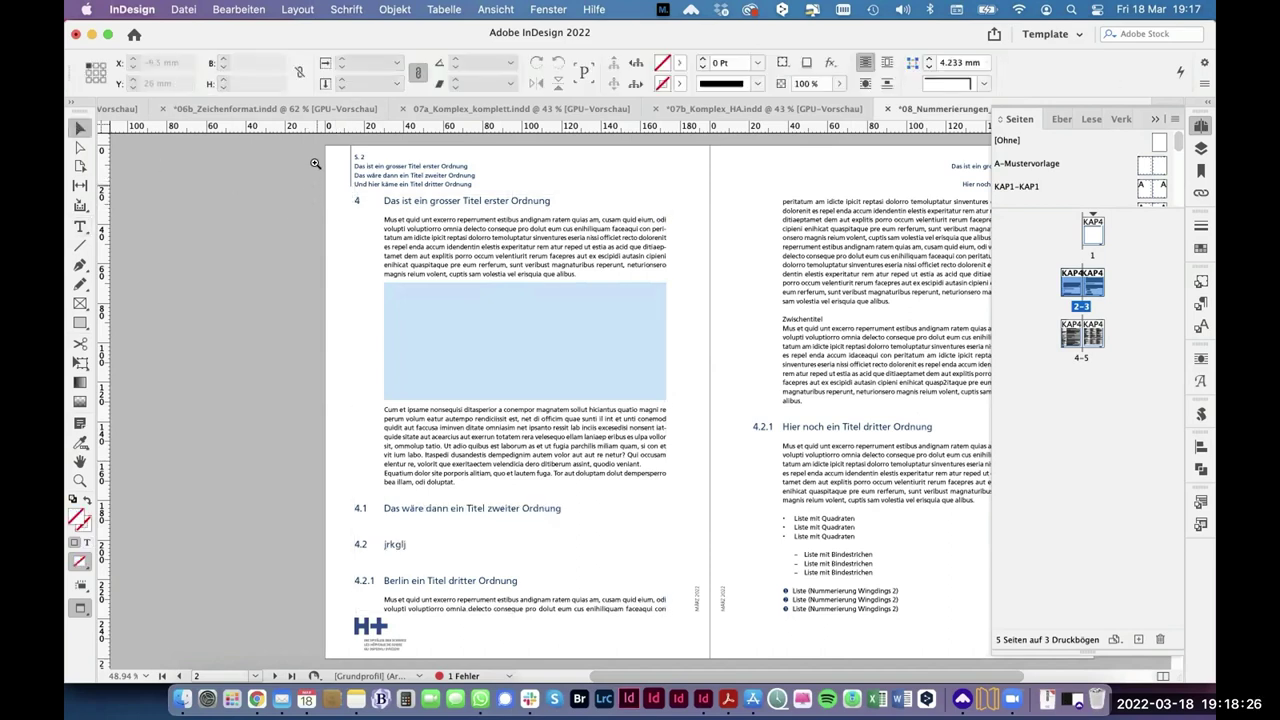
{"action": "left_click", "coordinate": [385, 210]}
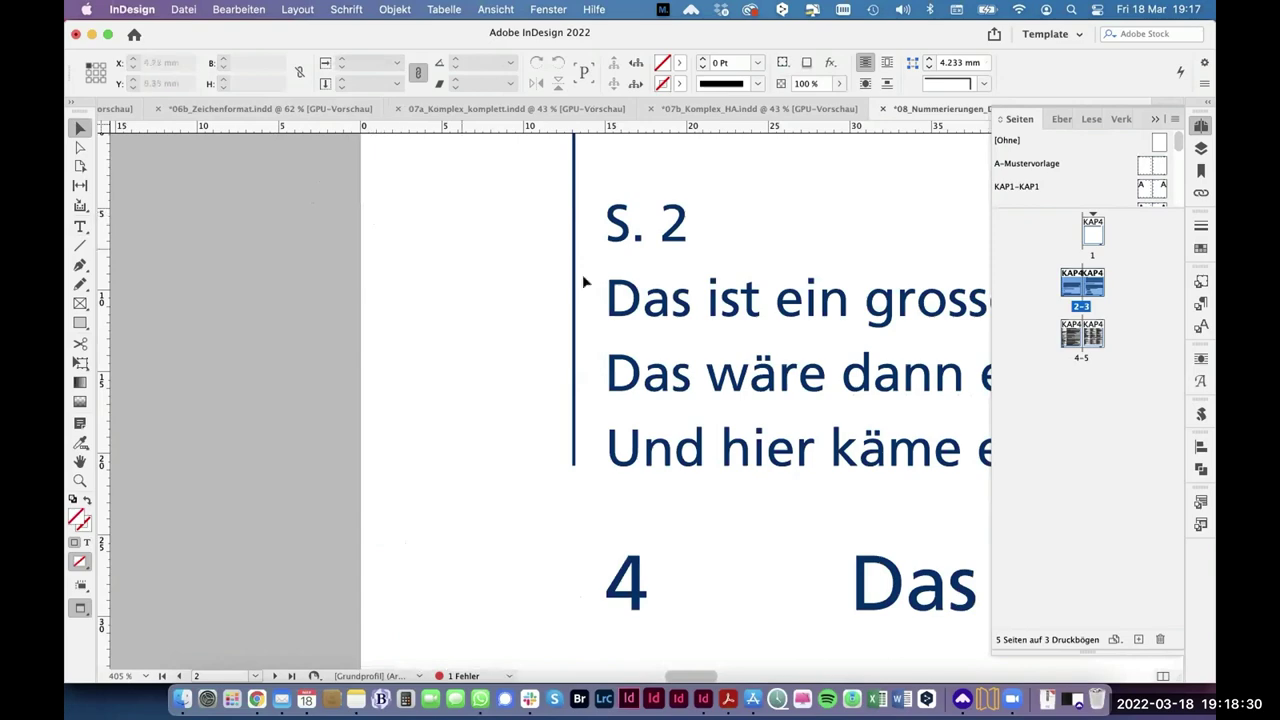
{"action": "scroll", "coordinate": [523, 314], "scroll_direction": "right", "scroll_amount": 3}
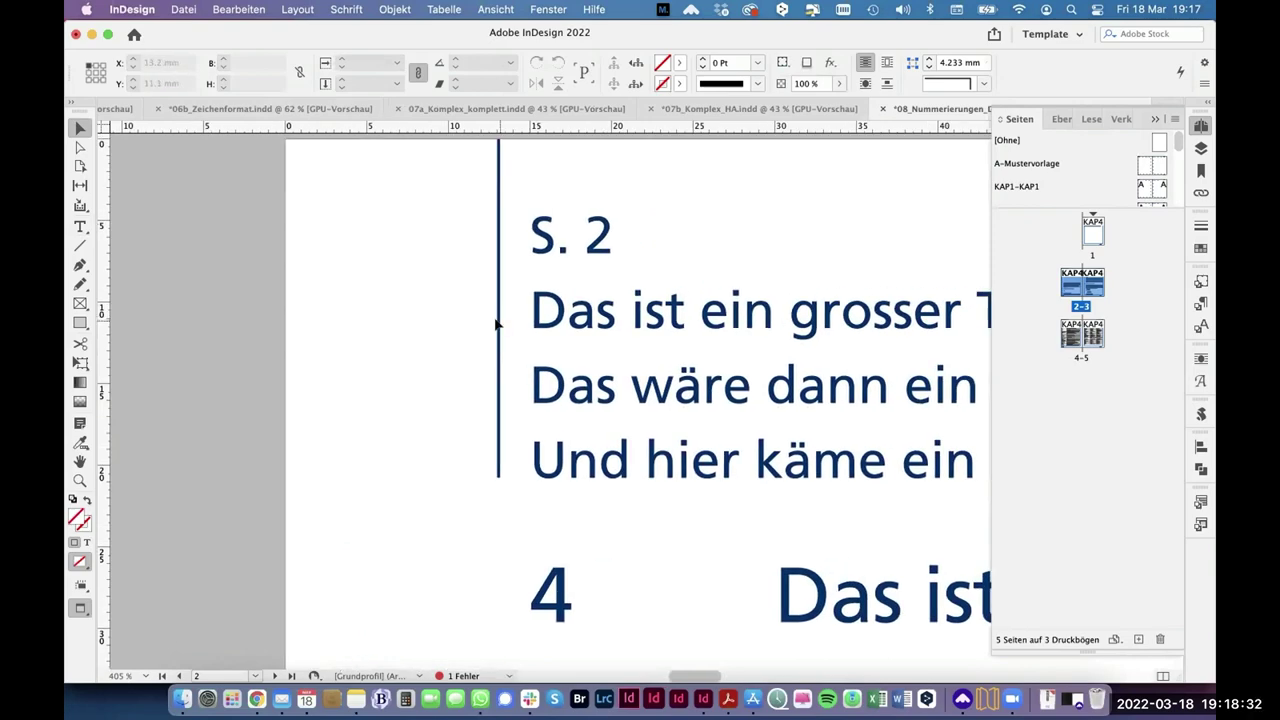
{"action": "scroll", "coordinate": [551, 345], "scroll_direction": "right", "scroll_amount": 3}
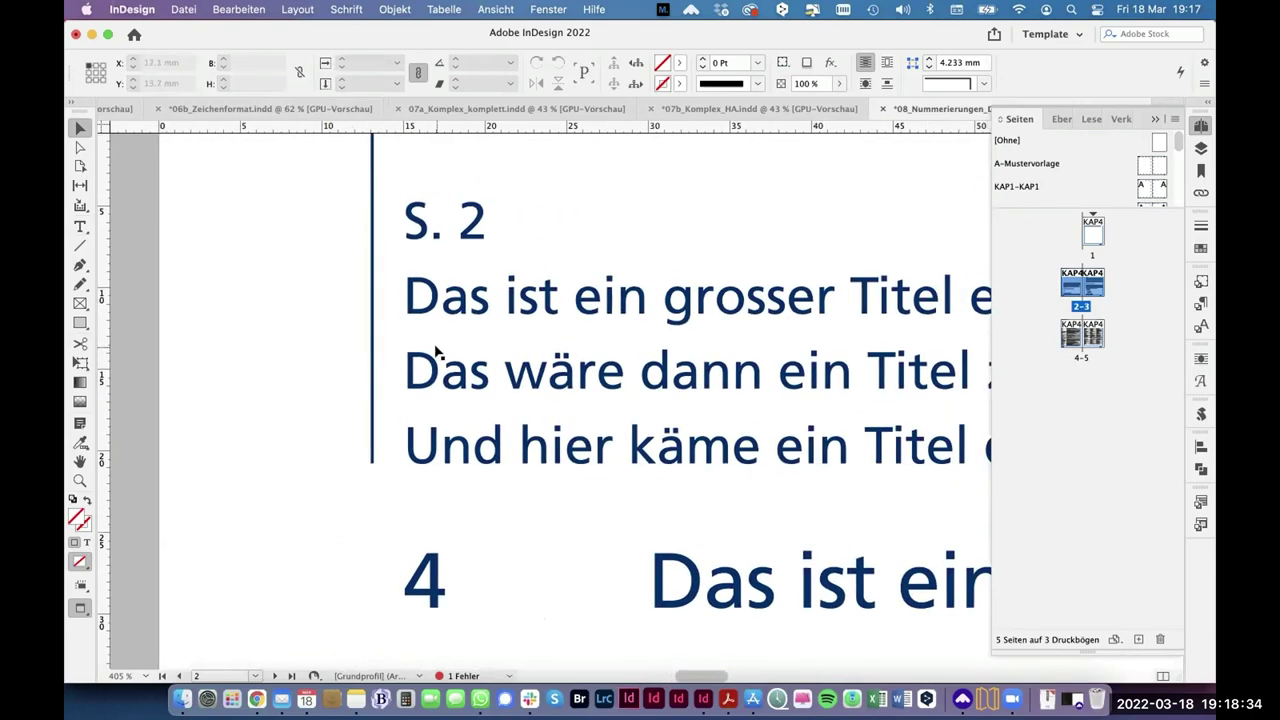
{"action": "key", "text": "w"}
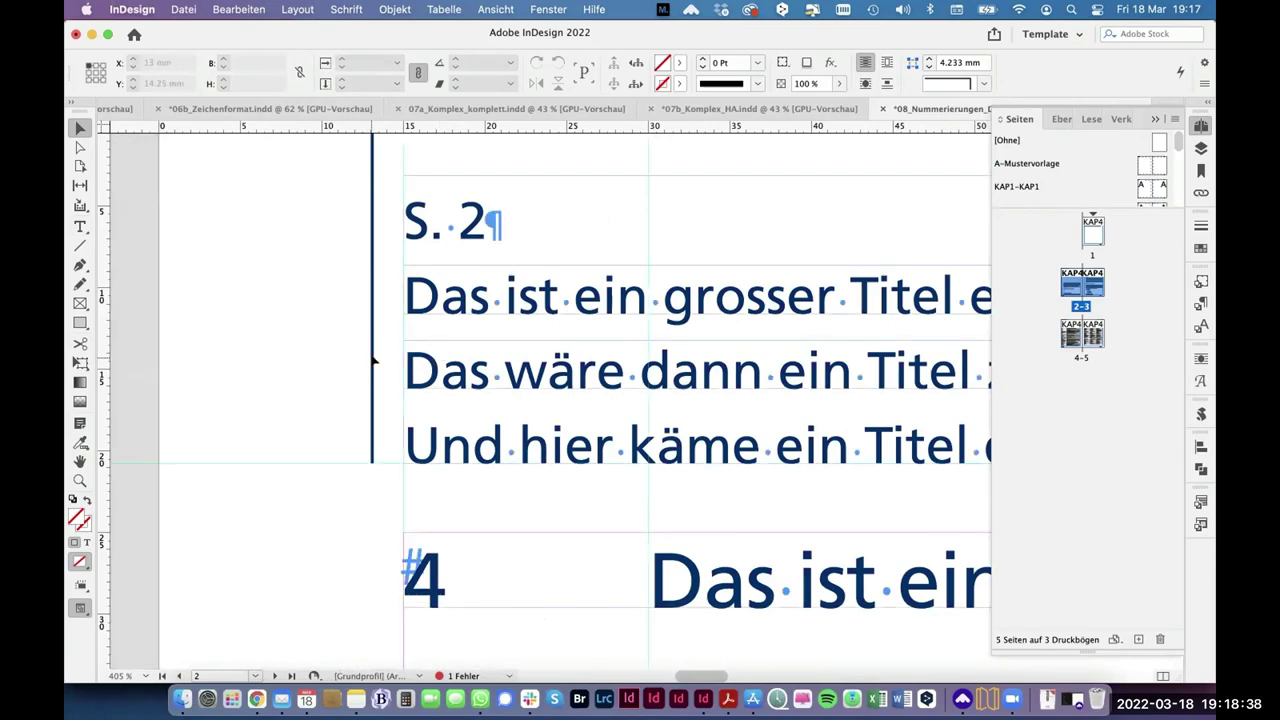
Step: Open the A-Mustervorlage parent page and select the vertical line beside its header variables
{"action": "double_click", "coordinate": [1030, 163]}
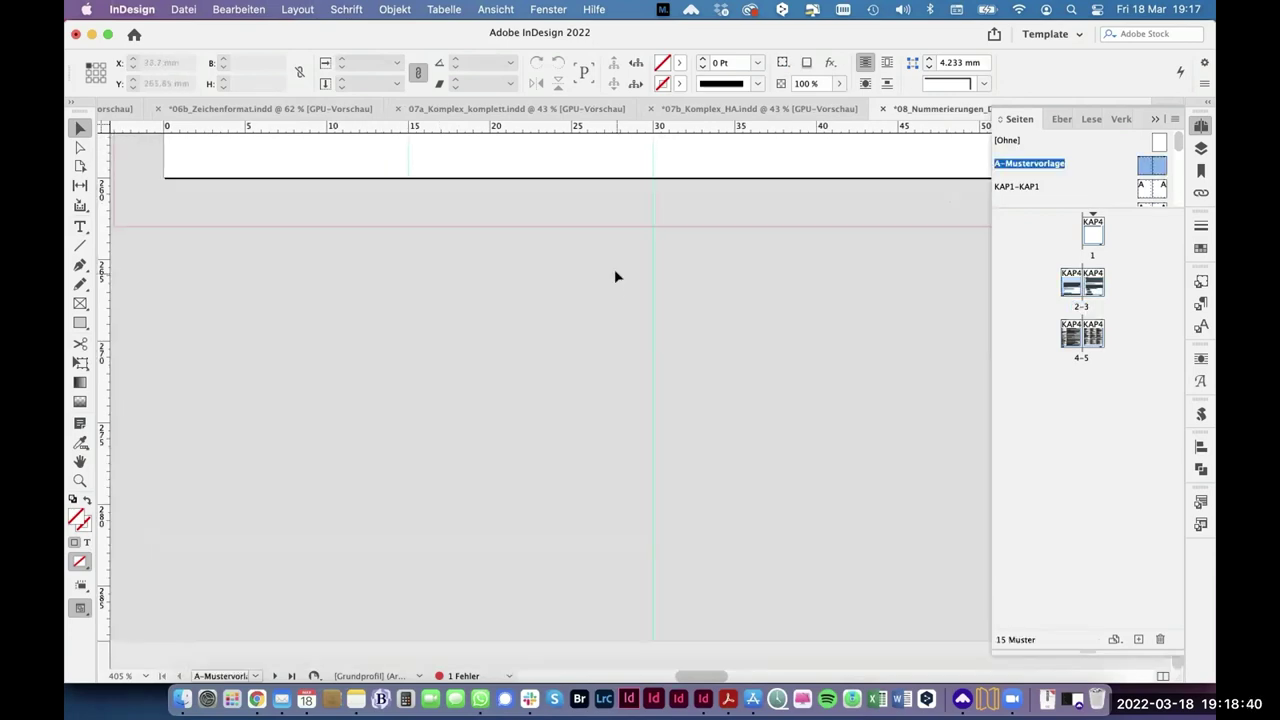
{"action": "key", "text": "super+0"}
{"action": "key", "text": "super+space"}
{"action": "left_click_drag", "start_coordinate": [445, 143], "coordinate": [572, 237]}
{"action": "left_click", "coordinate": [428, 266]}
{"action": "left_click_drag", "start_coordinate": [405, 310], "coordinate": [405, 311]}
{"action": "key", "text": "super+z"}
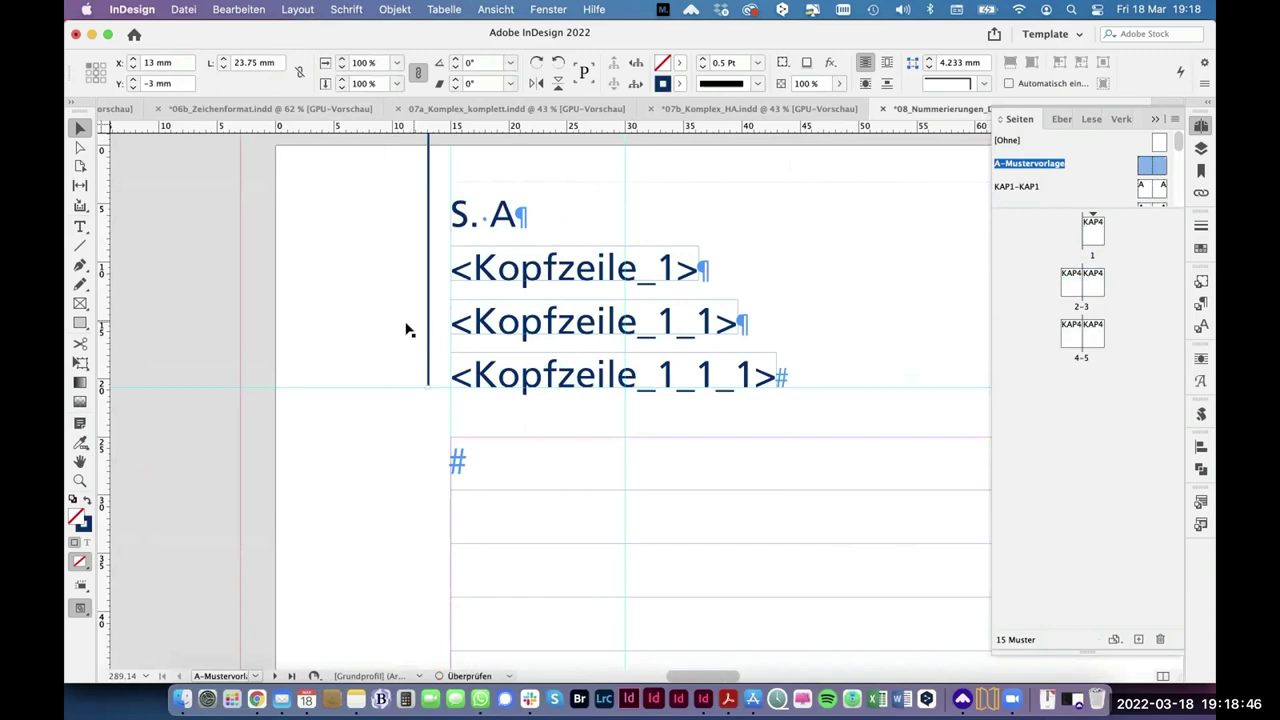
{"action": "left_click", "coordinate": [410, 323]}
Step: Select the <Kopfzeile_1_1_1> line on the parent page and show its applied paragraph style
{"action": "double_click", "coordinate": [789, 373]}
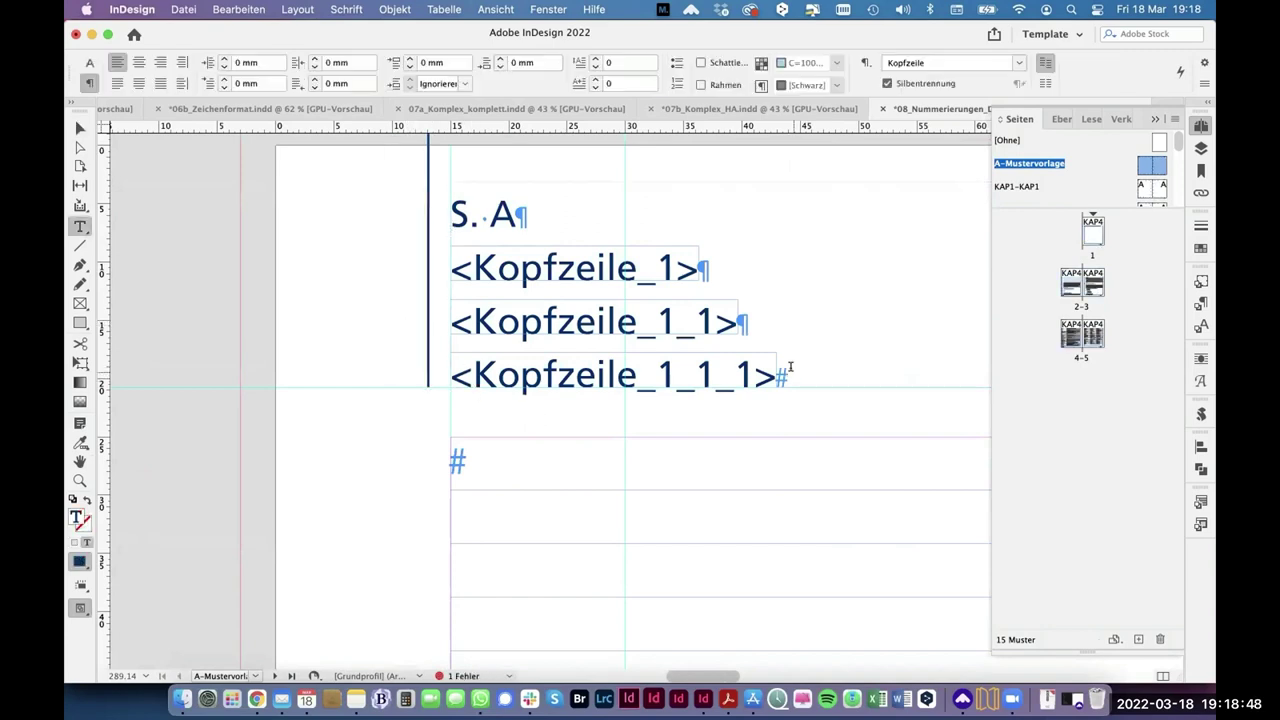
{"action": "triple_click", "coordinate": [530, 362]}
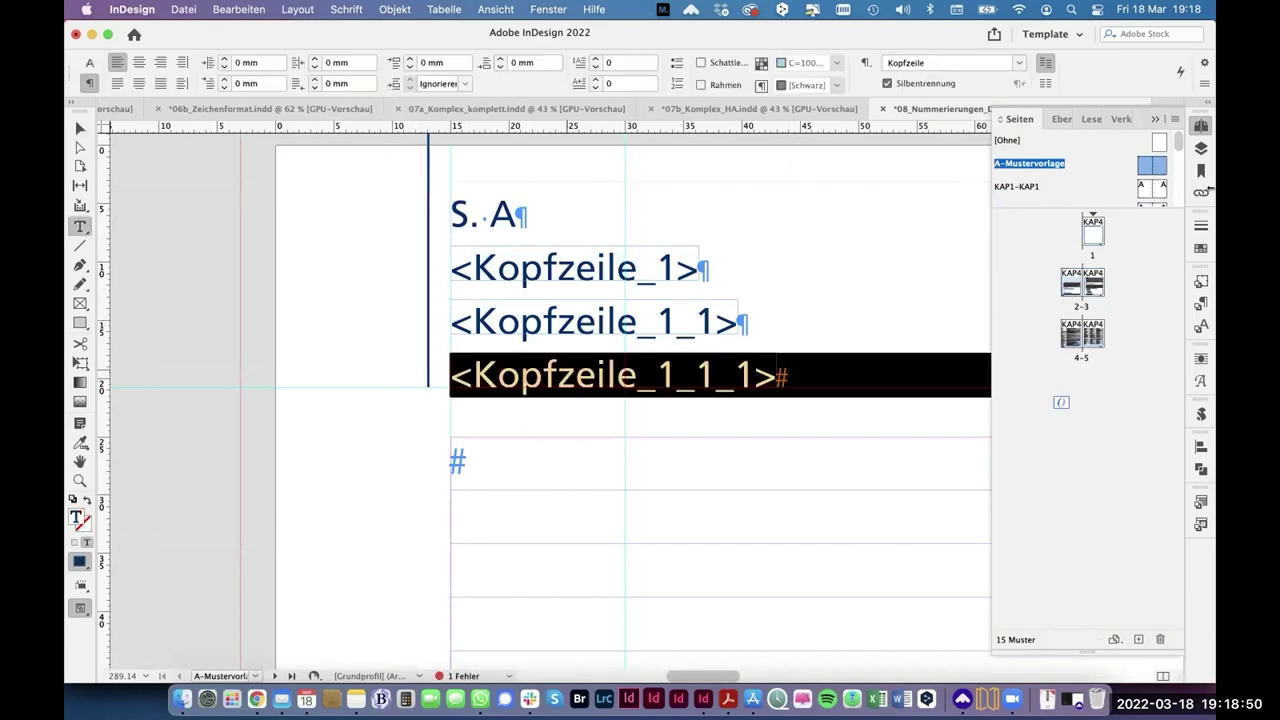
{"action": "left_click", "coordinate": [1201, 302]}
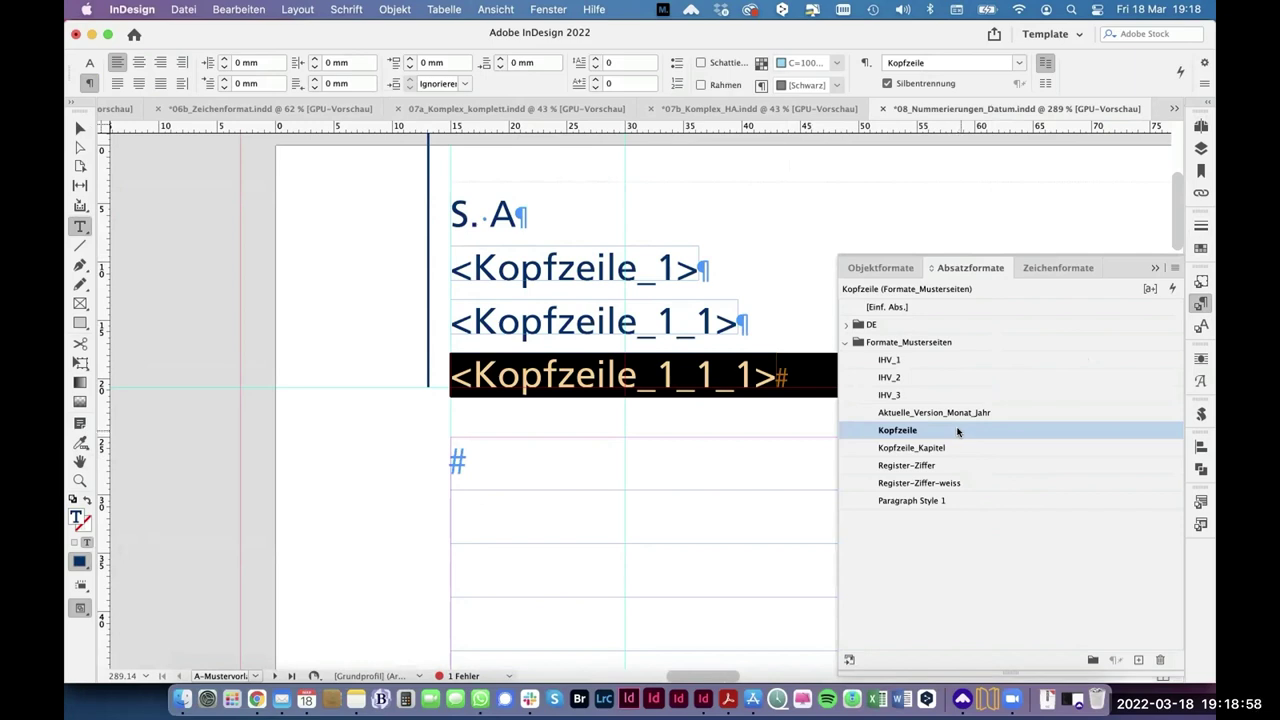
Step: Delete the separate vertical line beside the header variables on the parent page
{"action": "left_click", "coordinate": [80, 128]}
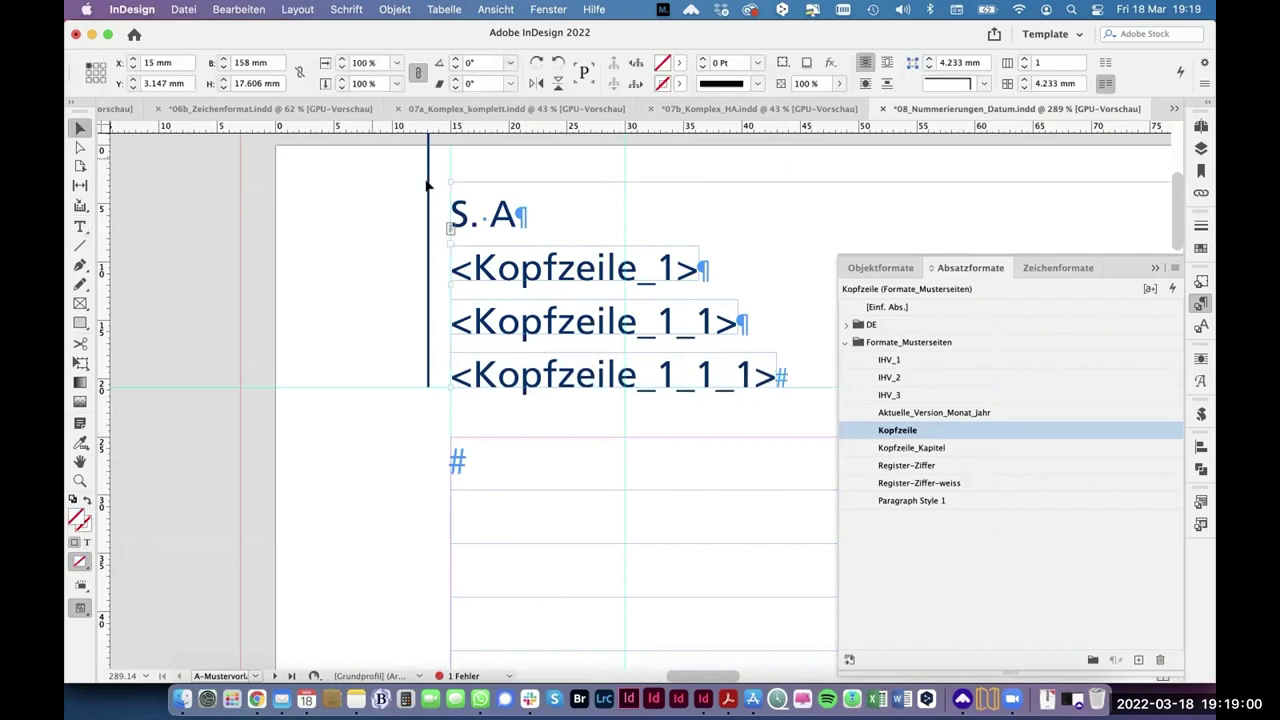
{"action": "left_click", "coordinate": [428, 186]}
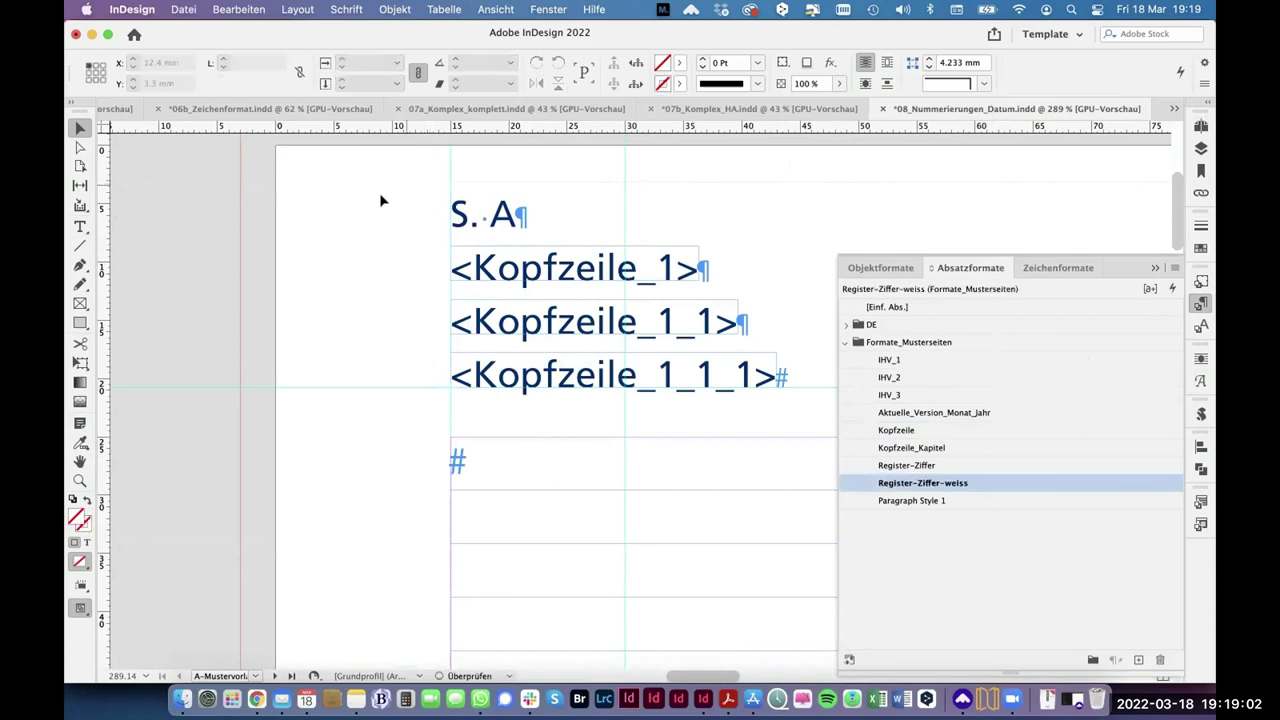
Step: Create a new paragraph style based on Kopfzeile for the <Kopfzeile_1_1_1> line and open its options with preview on
{"action": "double_click", "coordinate": [783, 372]}
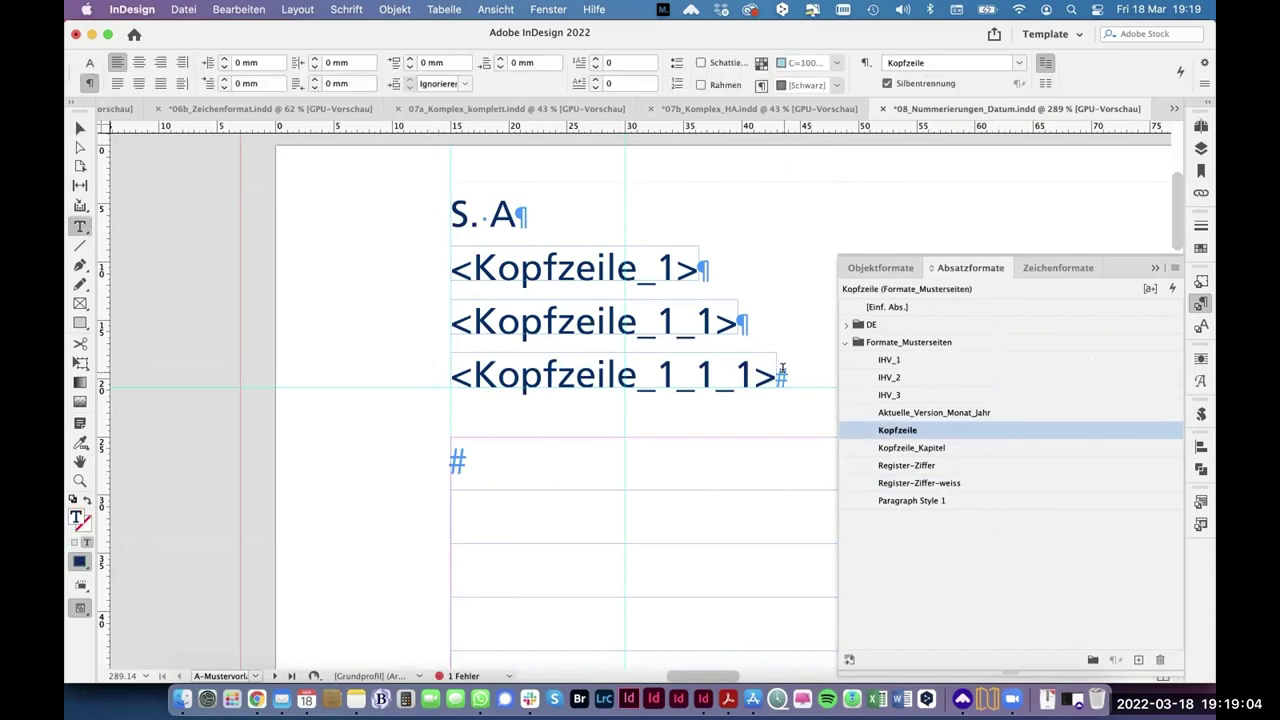
{"action": "triple_click", "coordinate": [783, 372]}
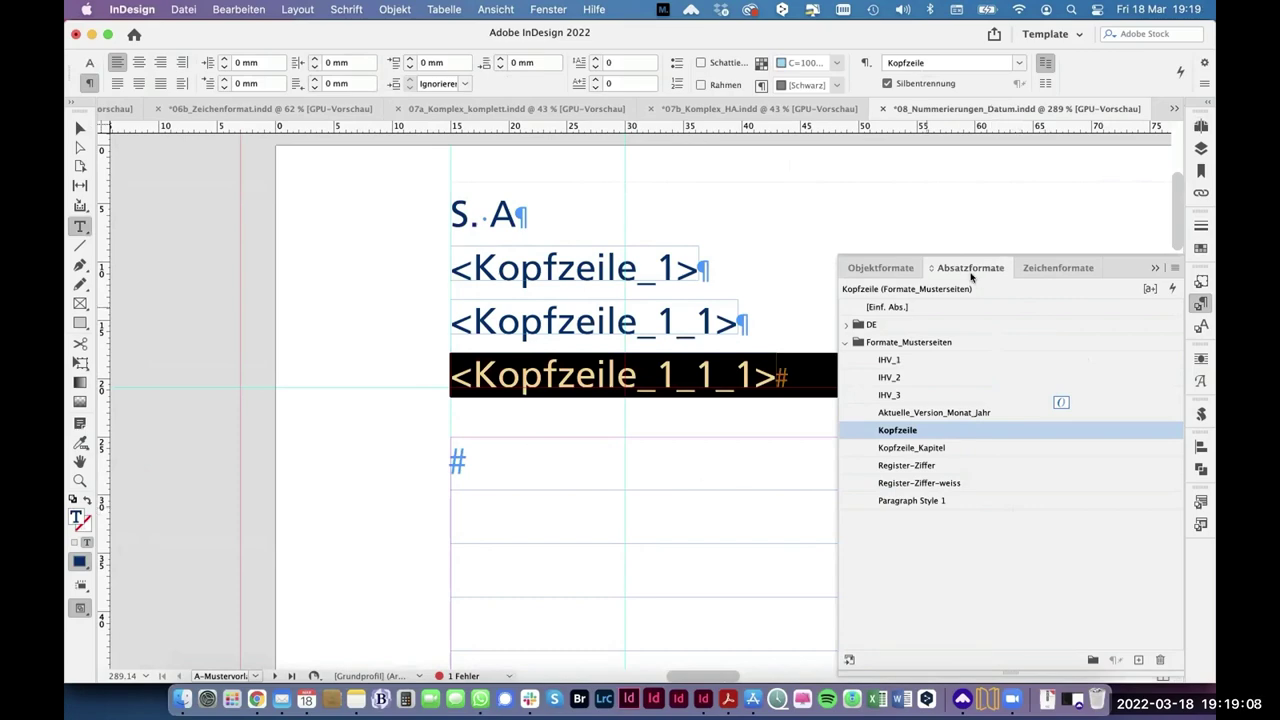
{"action": "left_click_drag", "start_coordinate": [976, 280], "coordinate": [1038, 150]}
{"action": "left_click", "coordinate": [1200, 530]}
{"action": "double_click", "coordinate": [978, 320]}
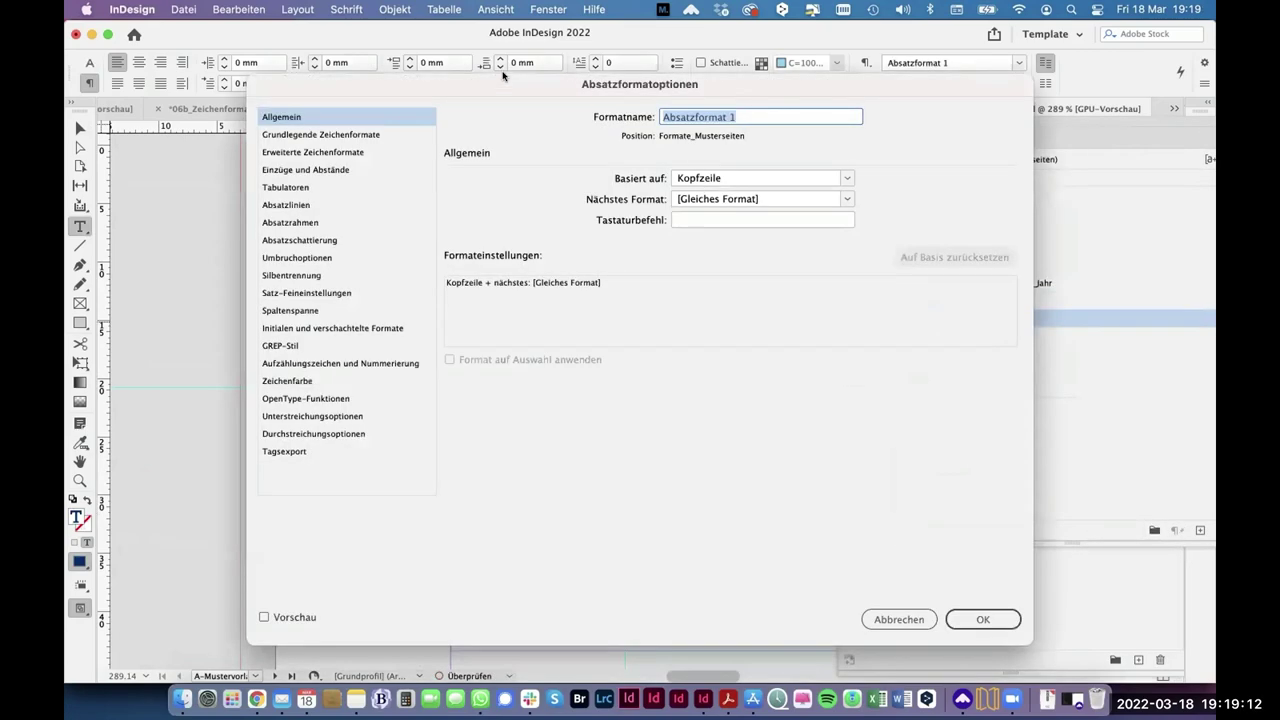
{"action": "left_click_drag", "start_coordinate": [808, 154], "coordinate": [1131, 127]}
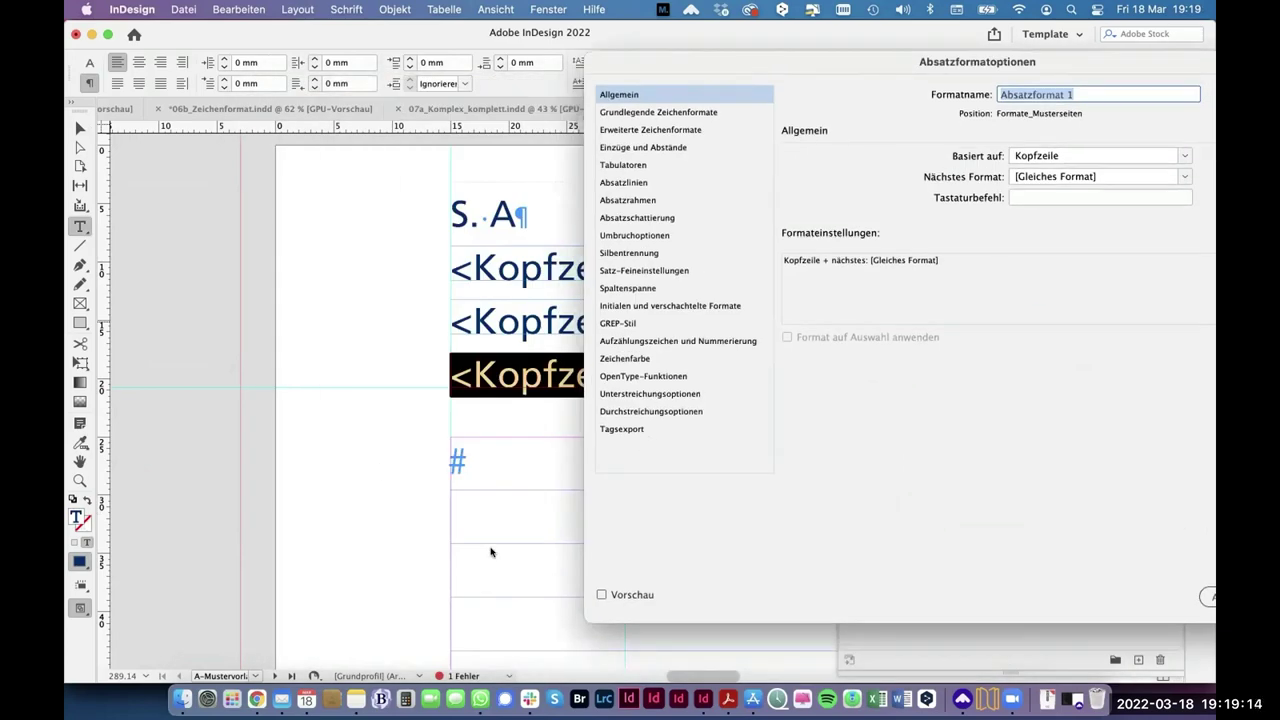
{"action": "left_click", "coordinate": [601, 595]}
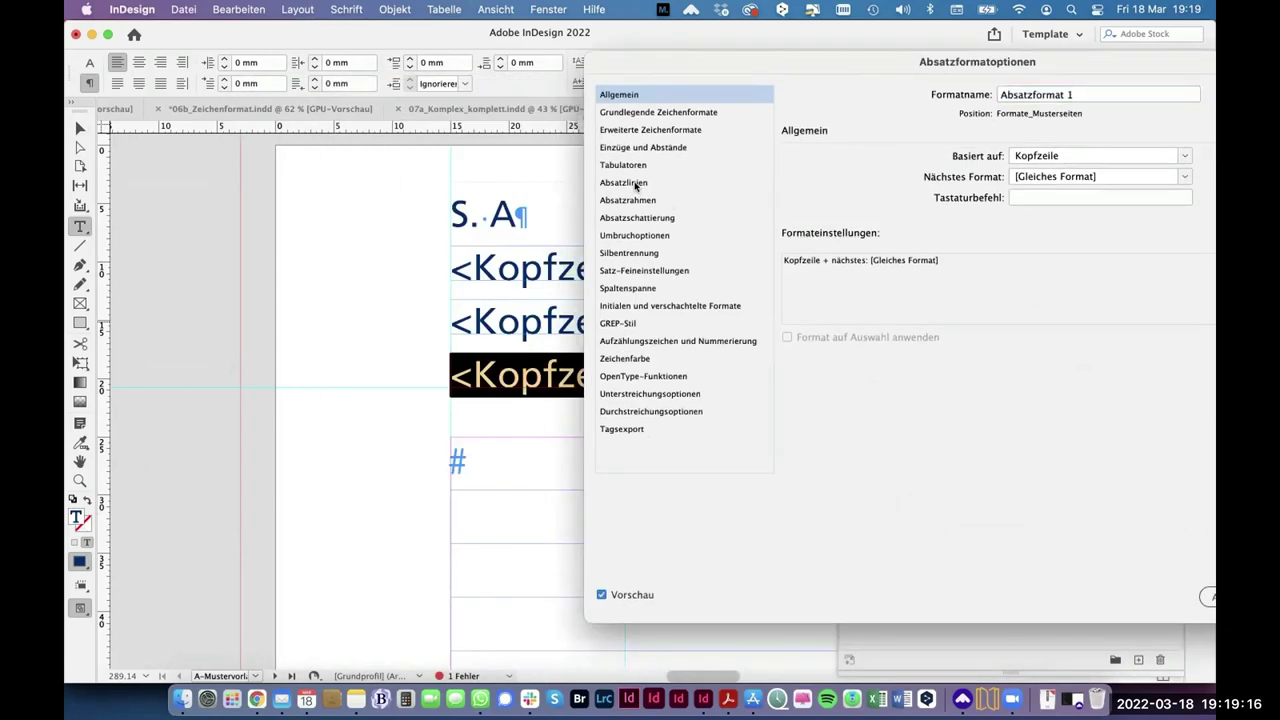
Step: Enable the new style's paragraph border with a 1 pt stroke only on the left, 0 pt elsewhere, coloured PANTONE 294 C
{"action": "left_click", "coordinate": [633, 199]}
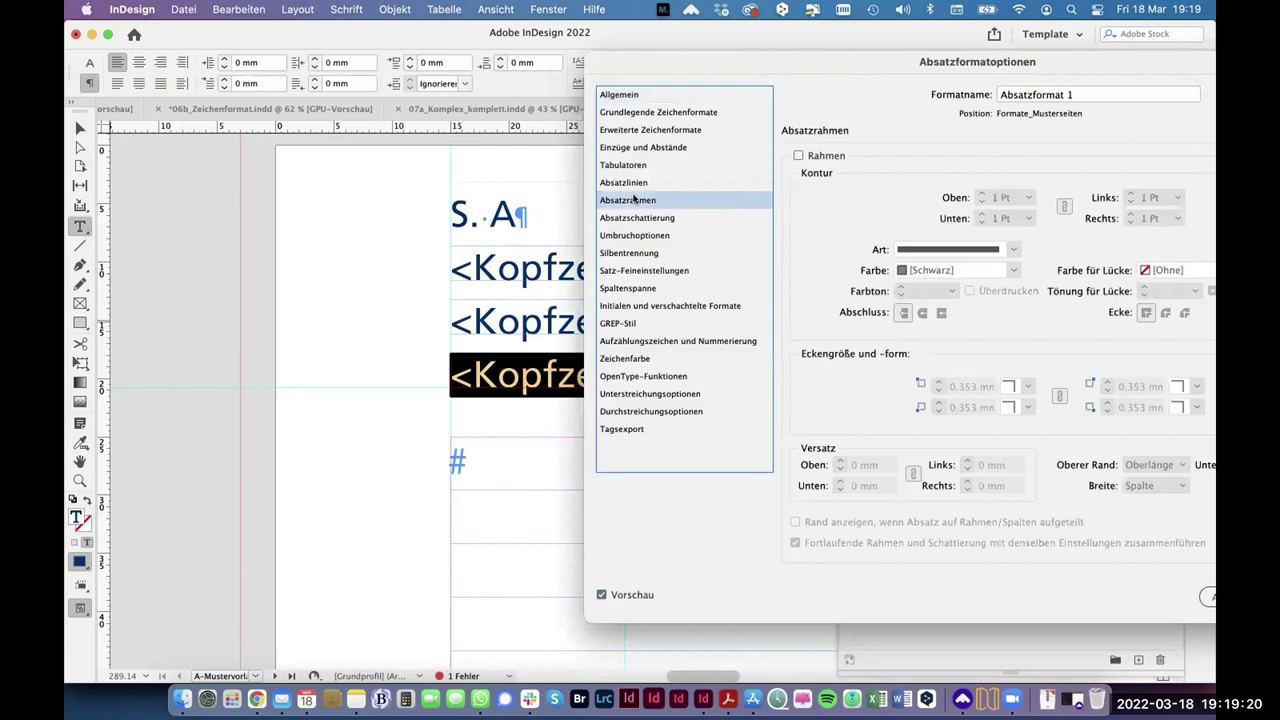
{"action": "left_click", "coordinate": [812, 154]}
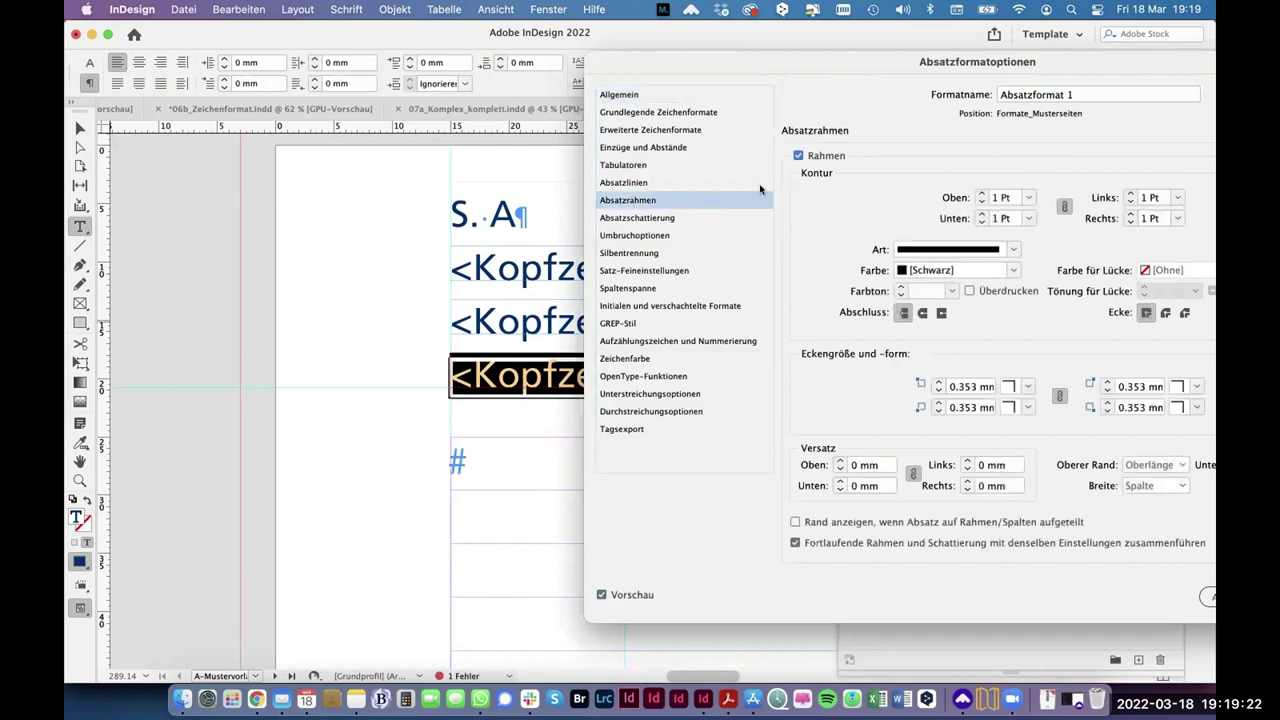
{"action": "left_click_drag", "start_coordinate": [773, 67], "coordinate": [622, 46]}
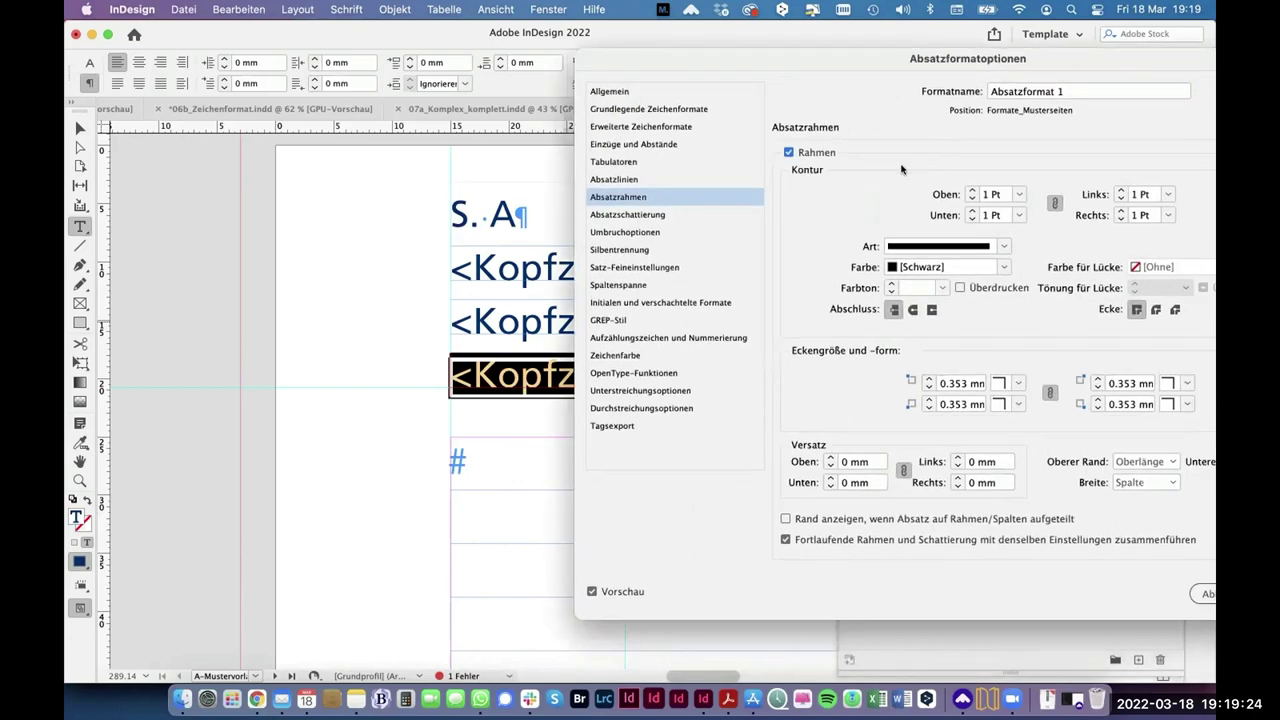
{"action": "left_click", "coordinate": [971, 199]}
{"action": "left_click", "coordinate": [1054, 204]}
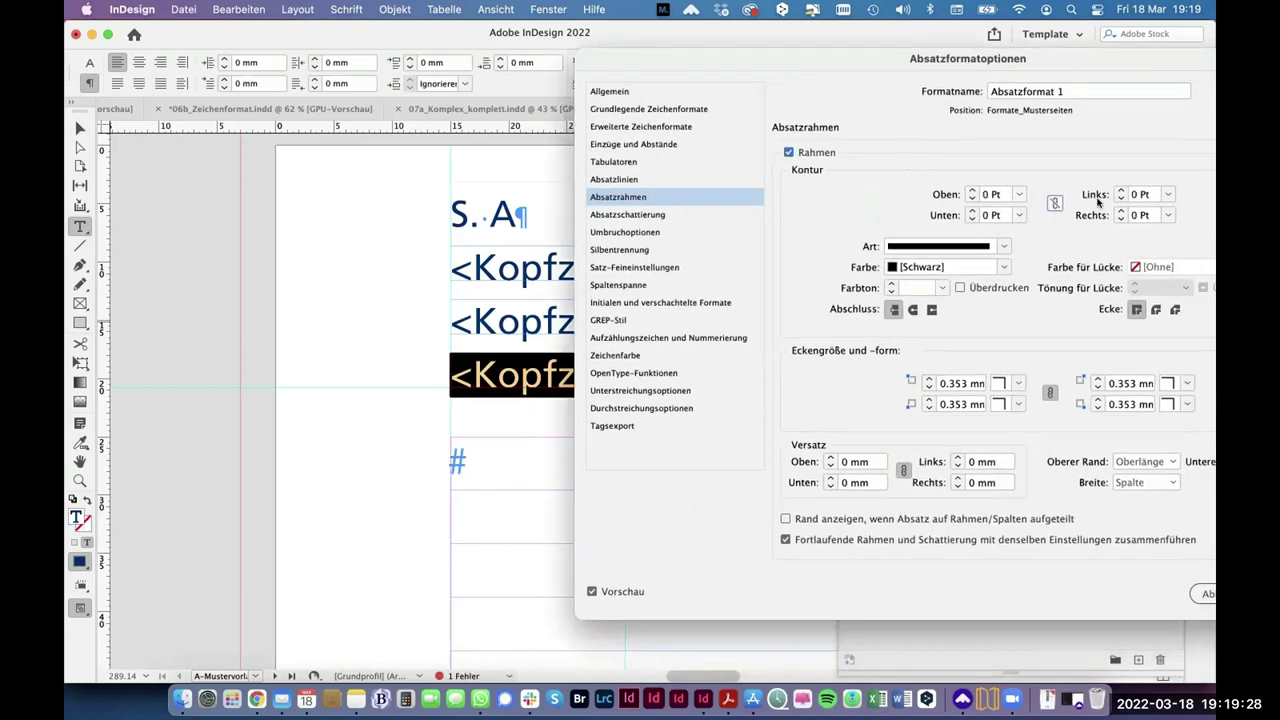
{"action": "left_click", "coordinate": [1119, 190]}
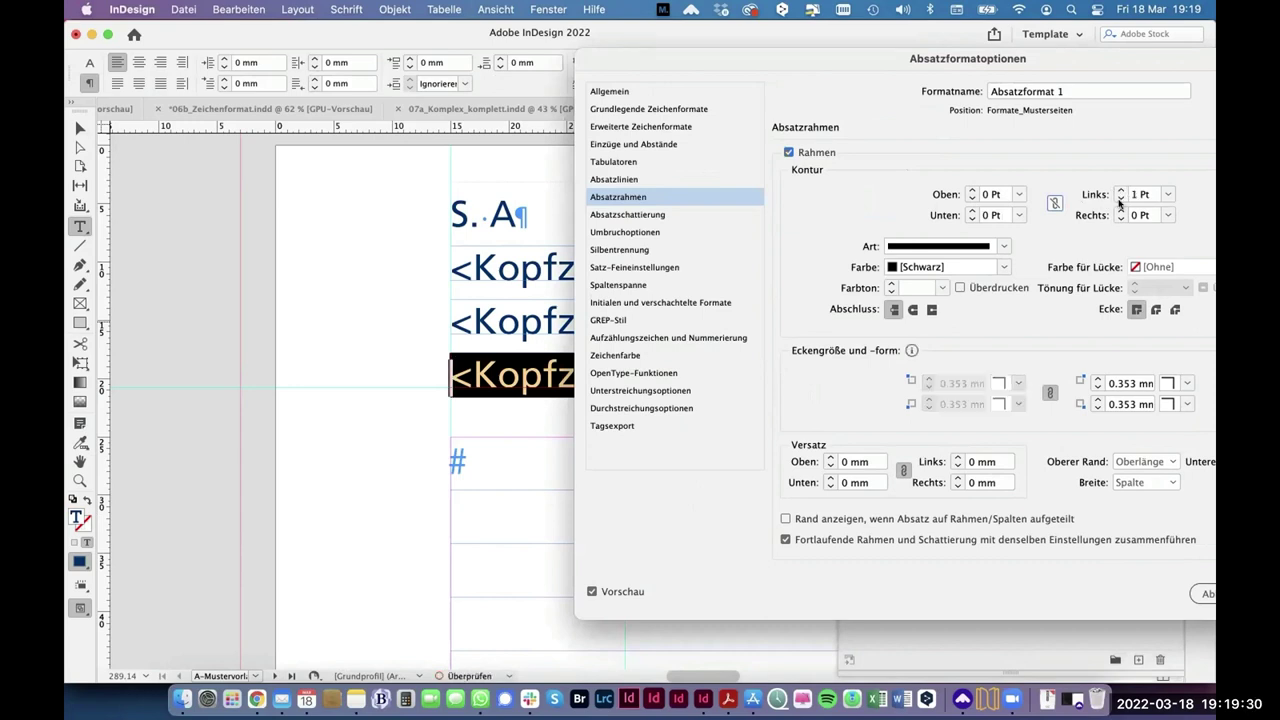
{"action": "left_click", "coordinate": [1003, 267]}
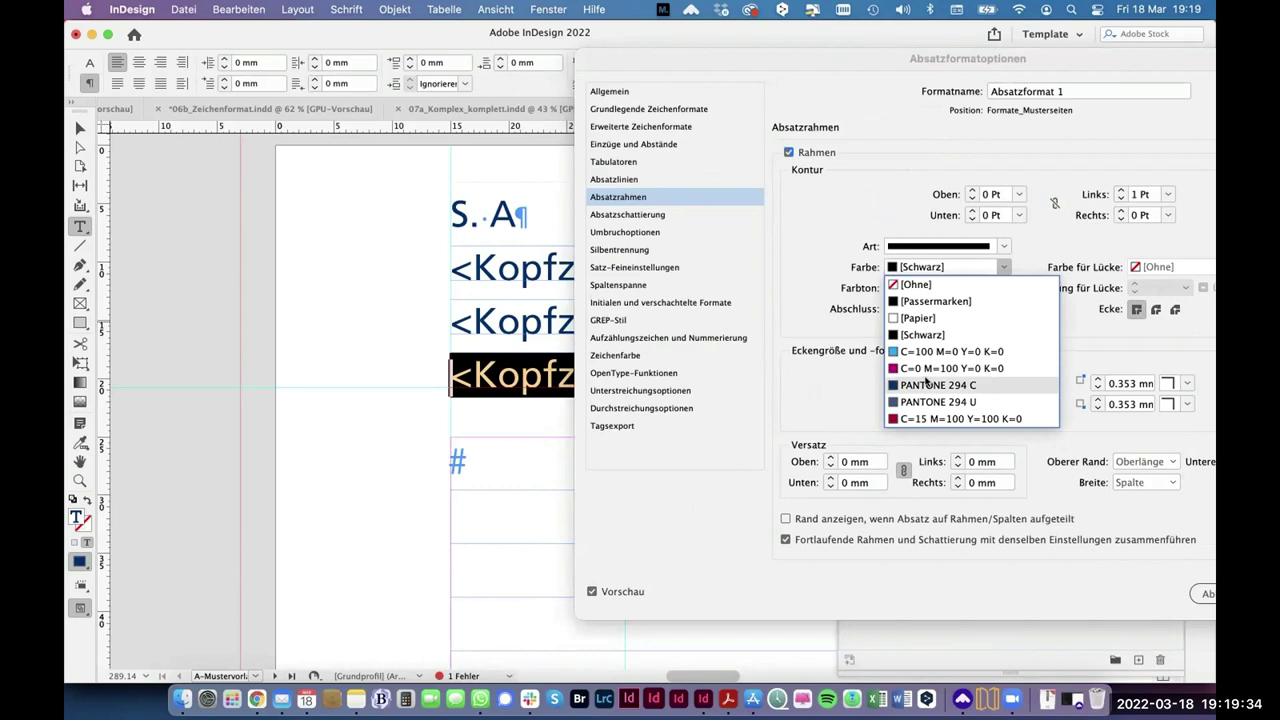
{"action": "left_click", "coordinate": [927, 384]}
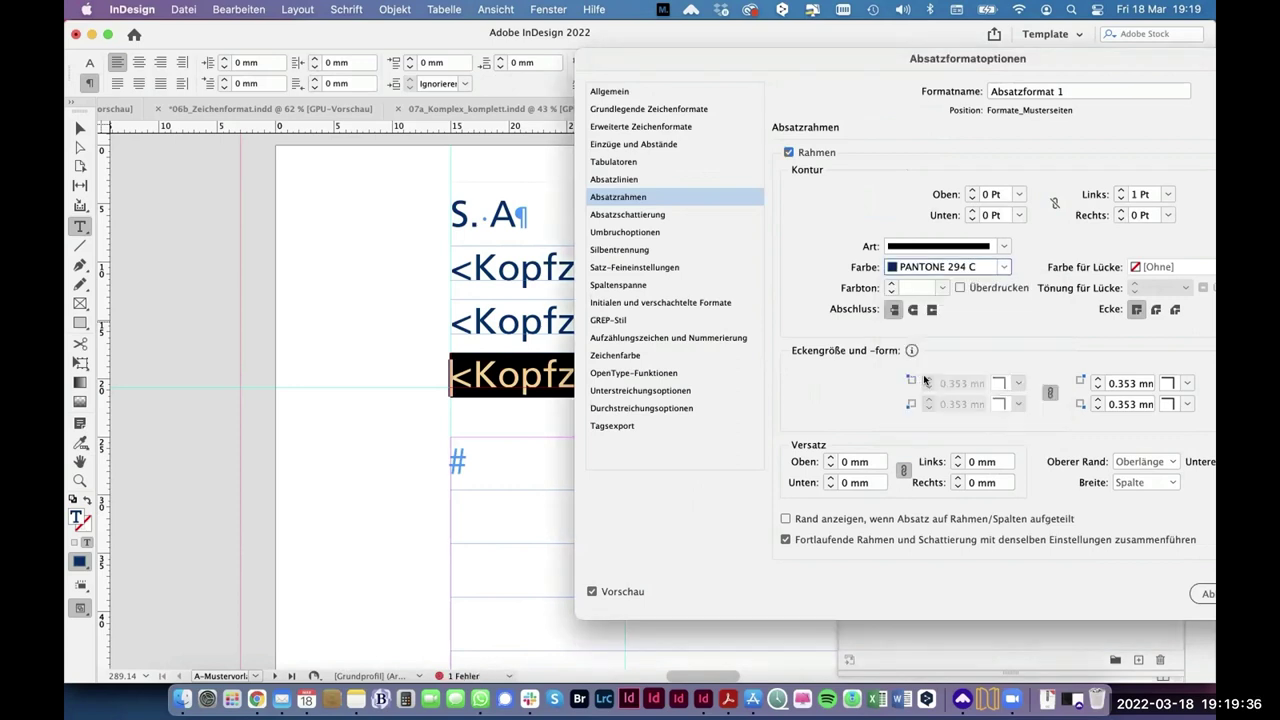
Step: Unlink the border offsets, set them to 2 mm left and 21 mm top, and save the style
{"action": "left_click", "coordinate": [903, 469]}
{"action": "left_click", "coordinate": [956, 457]}
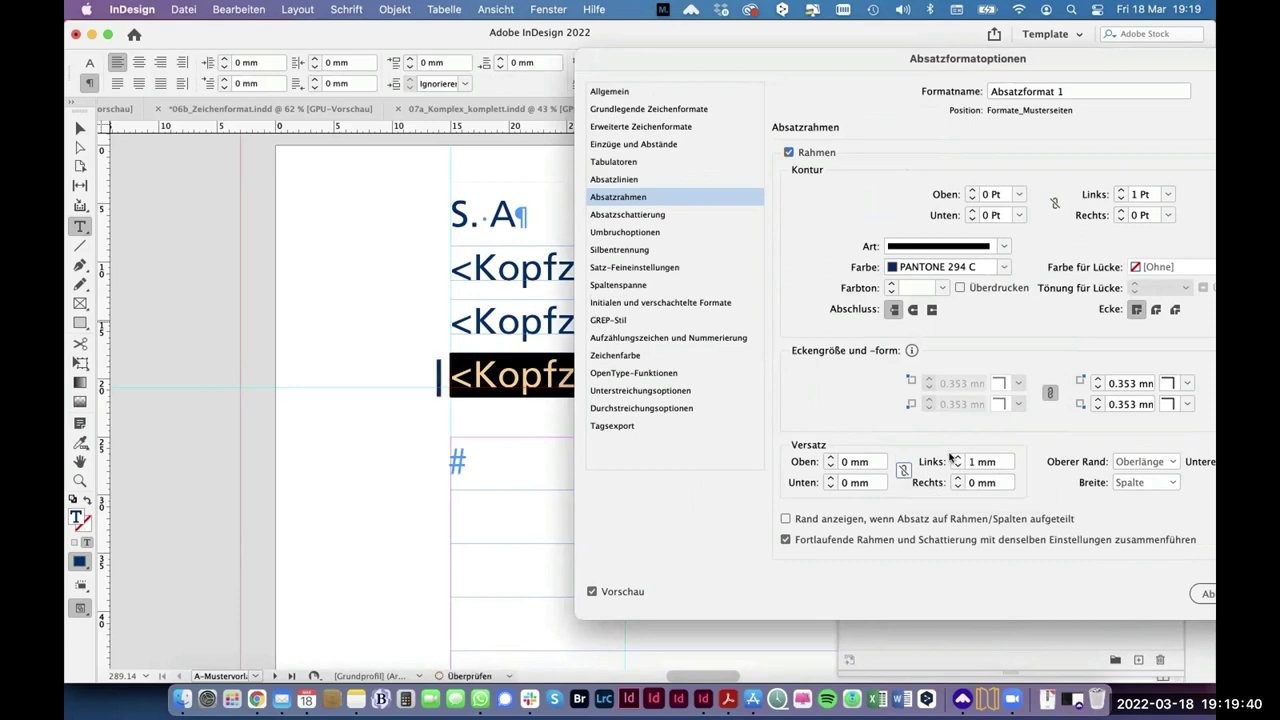
{"action": "left_click", "coordinate": [955, 457]}
{"action": "left_click", "coordinate": [828, 457]}
{"action": "left_click_drag", "start_coordinate": [828, 457], "coordinate": [828, 457]}
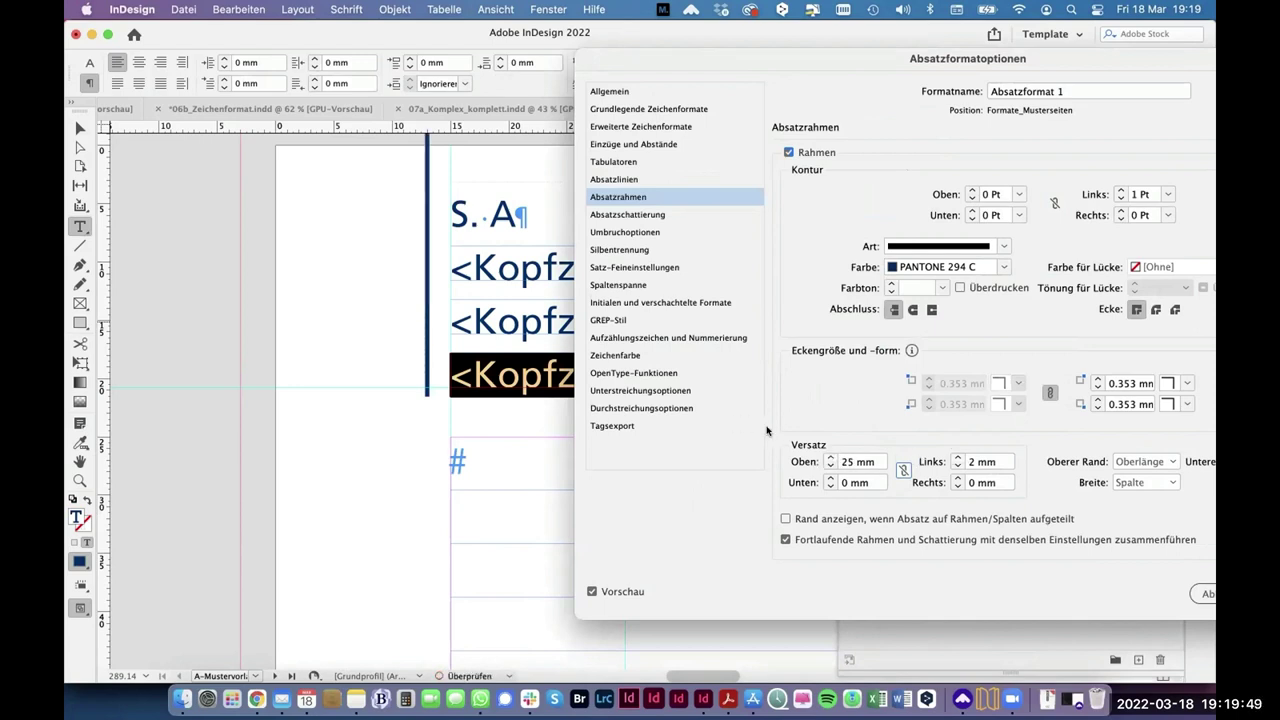
{"action": "left_click", "coordinate": [826, 466]}
{"action": "left_click", "coordinate": [827, 466]}
{"action": "key", "text": "Return"}
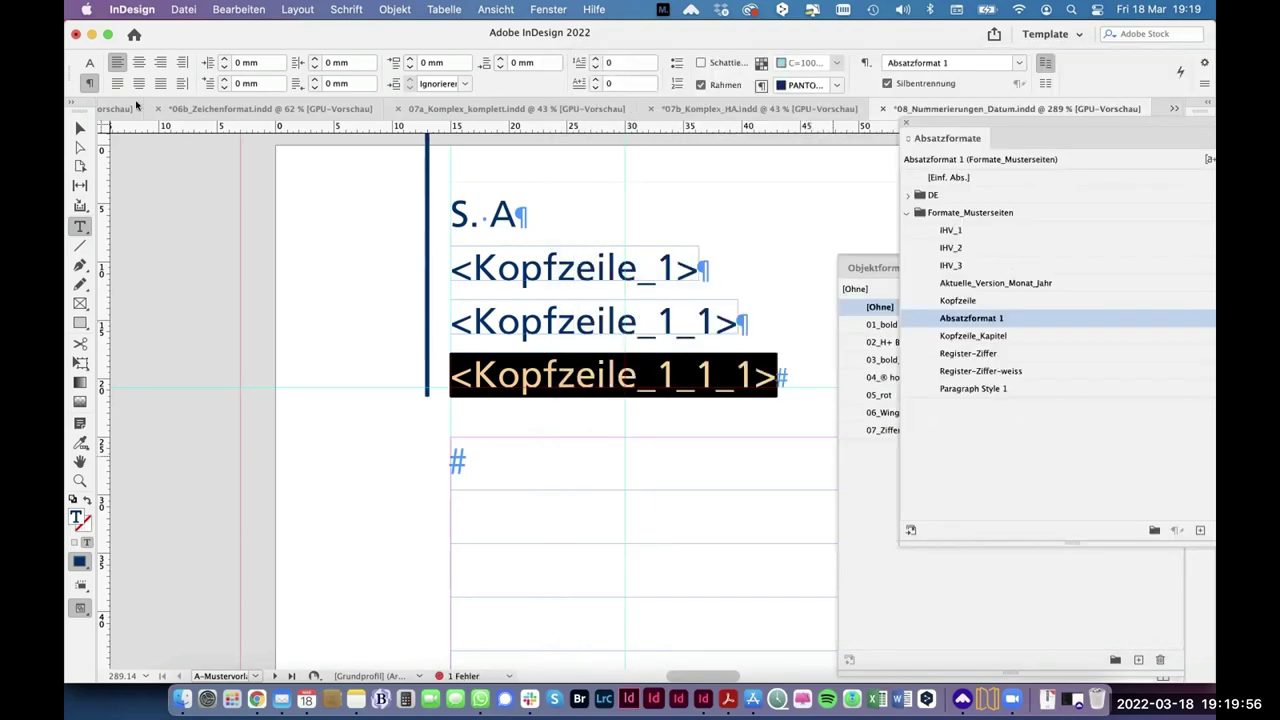
Step: Set the bottom border offset of Absatzformat 1 to -0.7 mm so the line ends at the horizontal guide
{"action": "key", "text": "Escape"}
{"action": "scroll", "coordinate": [262, 190], "scroll_direction": "right", "scroll_amount": 3}
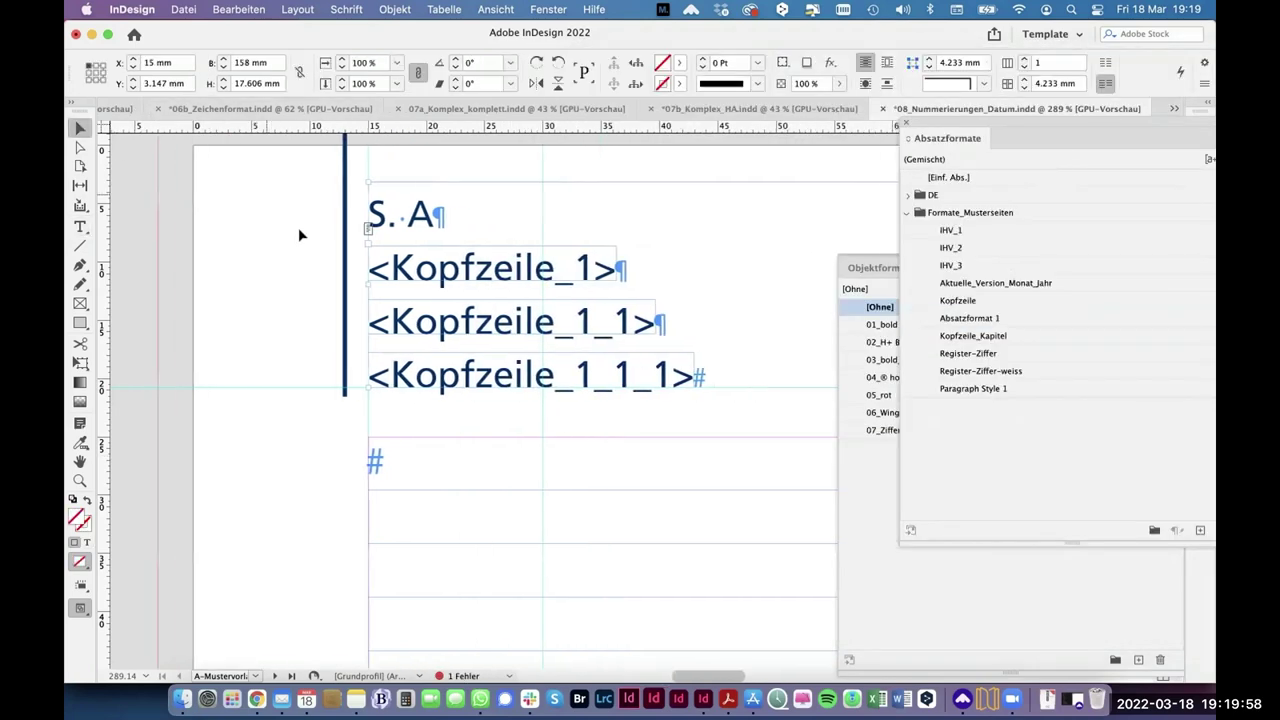
{"action": "double_click", "coordinate": [723, 365]}
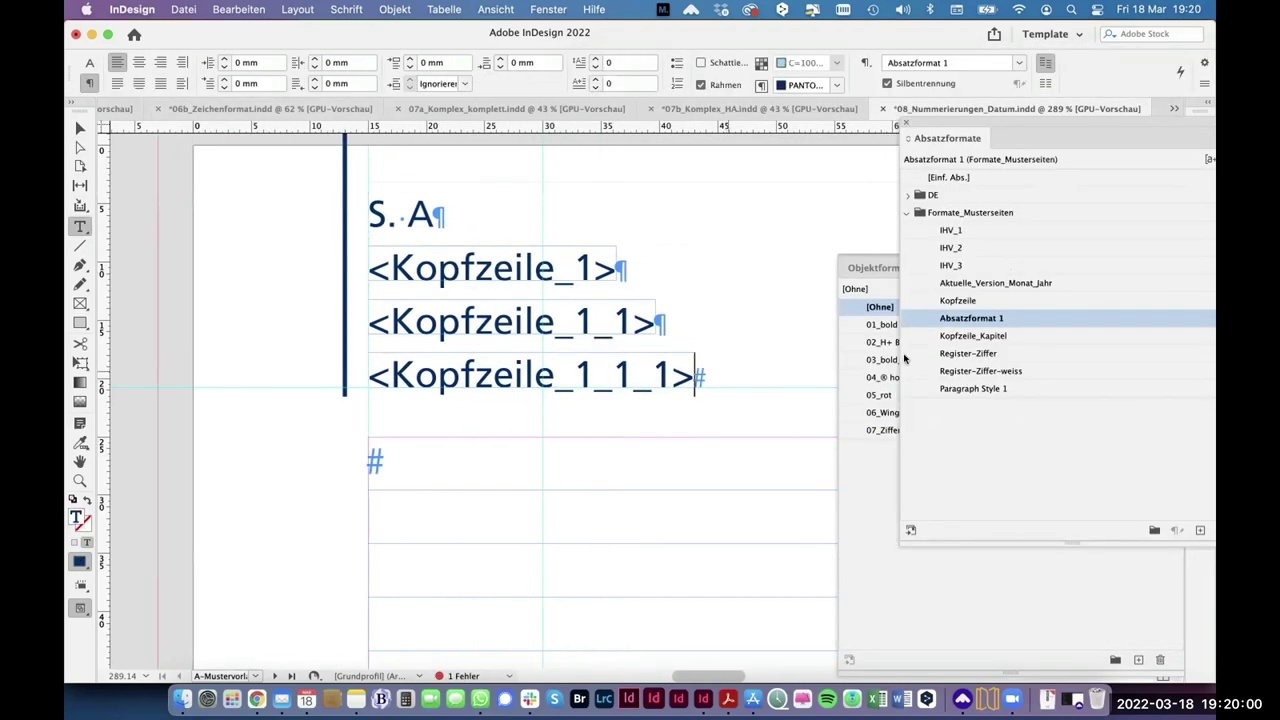
{"action": "double_click", "coordinate": [1021, 318]}
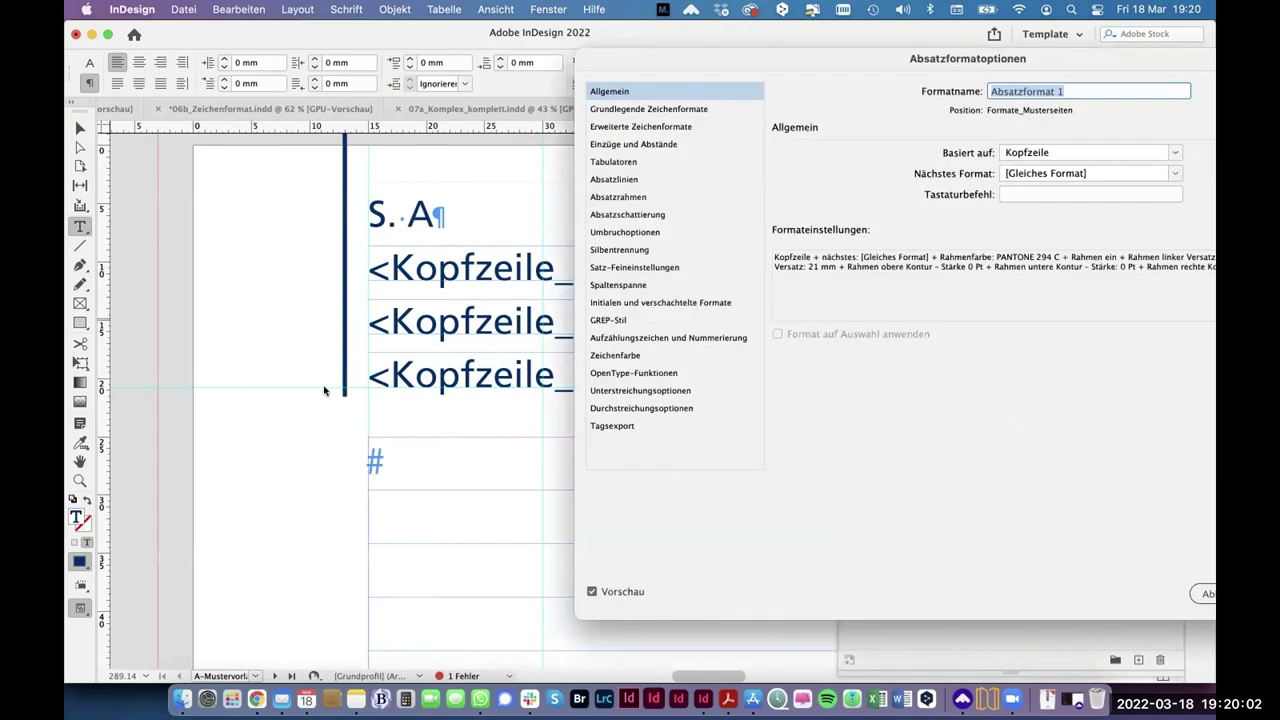
{"action": "left_click", "coordinate": [644, 214]}
{"action": "left_click", "coordinate": [650, 197]}
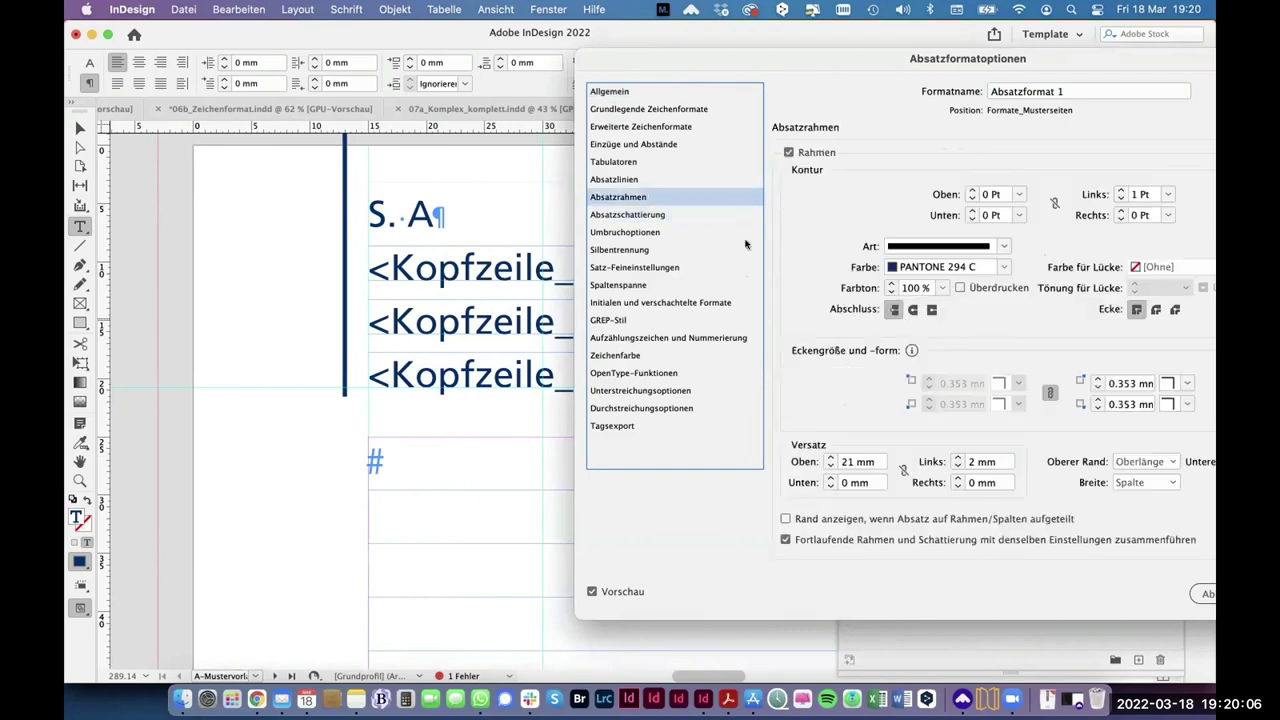
{"action": "left_click", "coordinate": [829, 479]}
{"action": "left_click", "coordinate": [842, 483]}
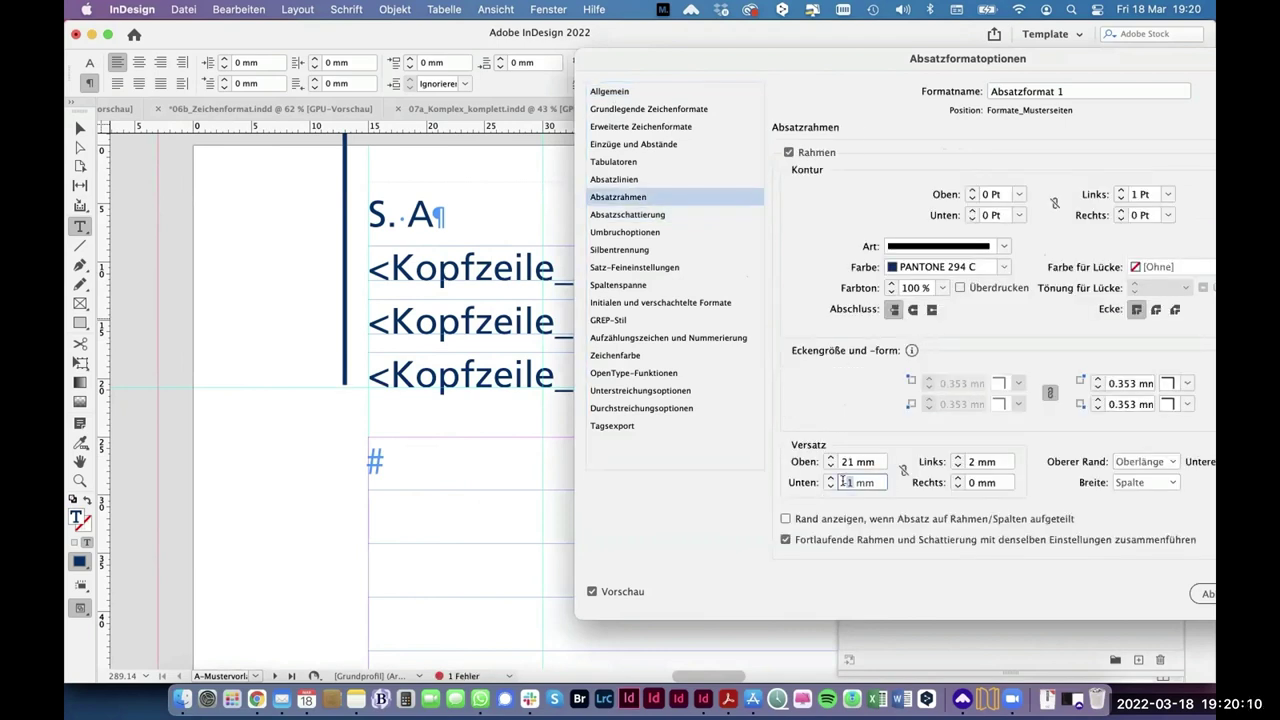
{"action": "type", "text": ".7"}
{"action": "key", "text": "Tab"}
{"action": "key", "text": "Return"}
Step: Delete the <Kopfzeile_1_1> line from the header text
{"action": "key", "text": "Up"}
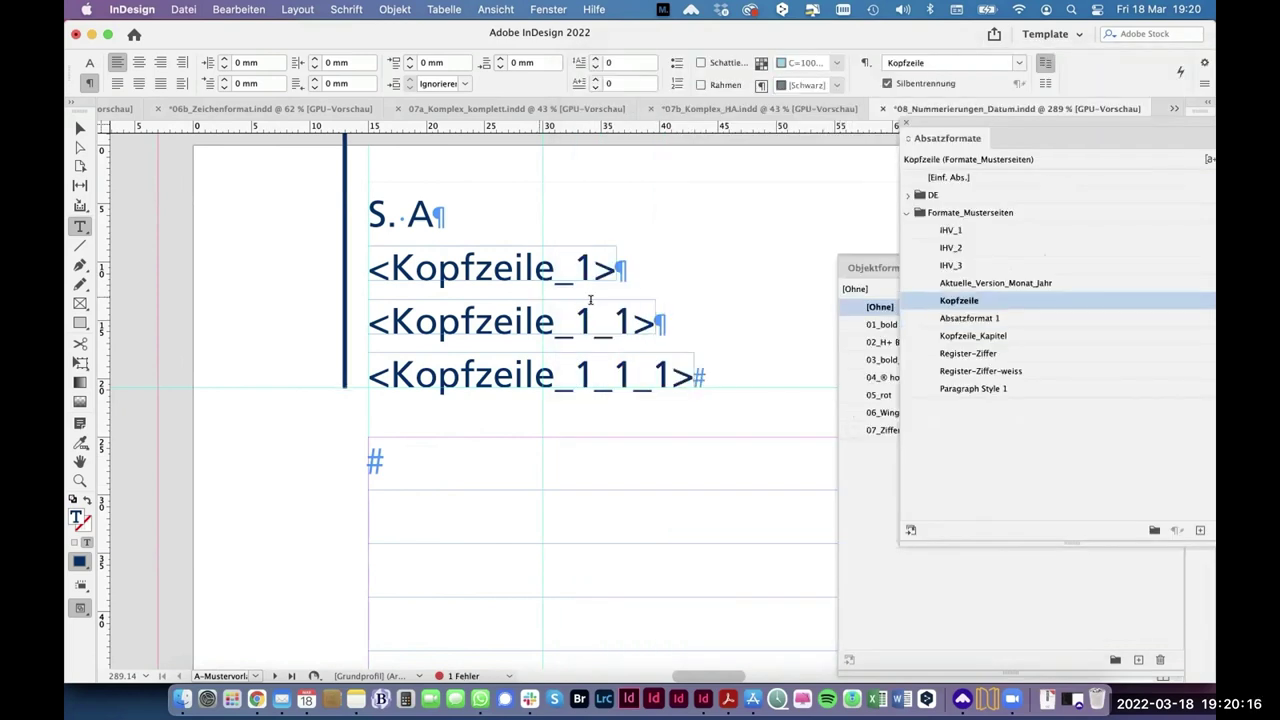
{"action": "triple_click", "coordinate": [592, 297]}
{"action": "key", "text": "BackSpace"}
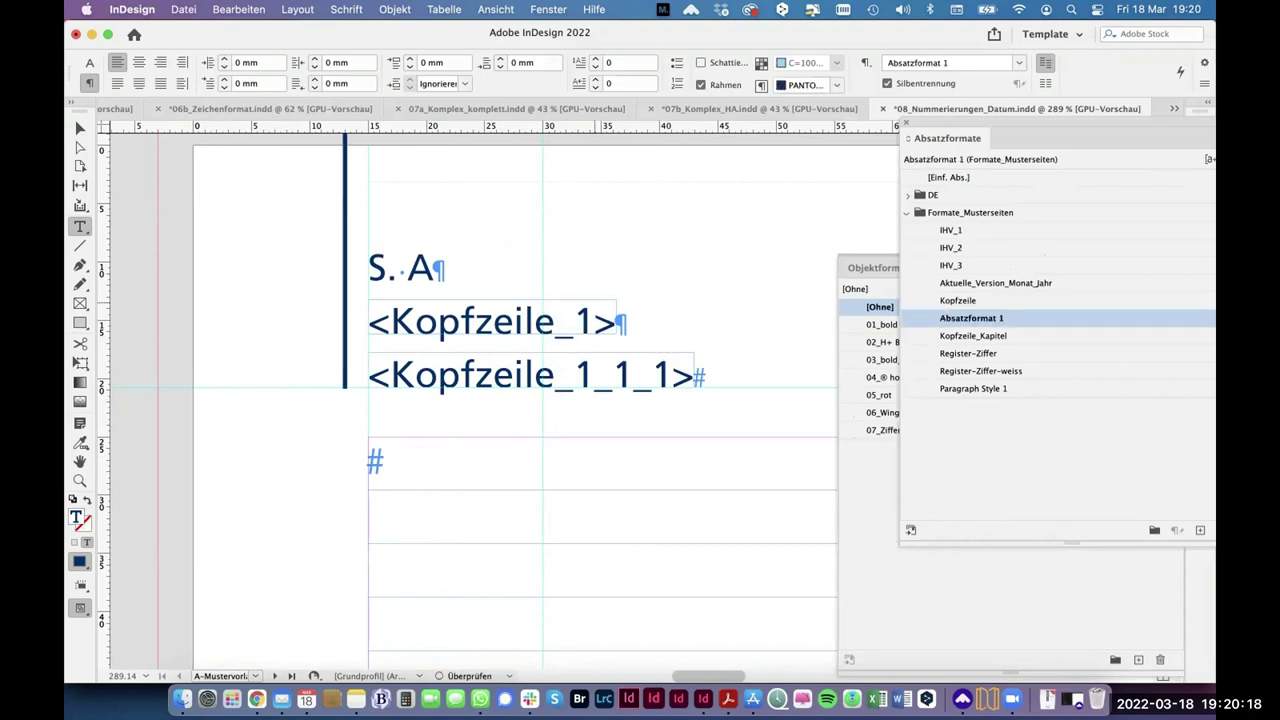
Step: Set the header text frame's vertical alignment to Oben
{"action": "key", "text": "Escape"}
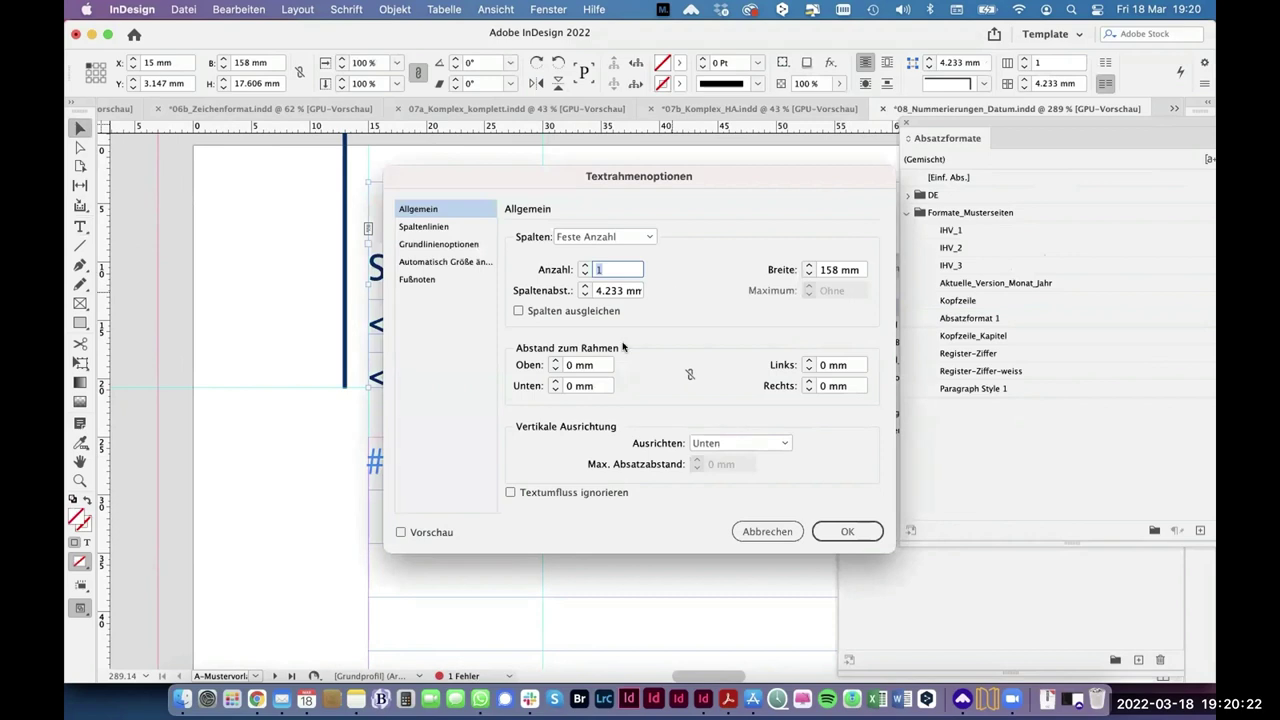
{"action": "left_click", "coordinate": [750, 446]}
{"action": "left_click", "coordinate": [750, 458]}
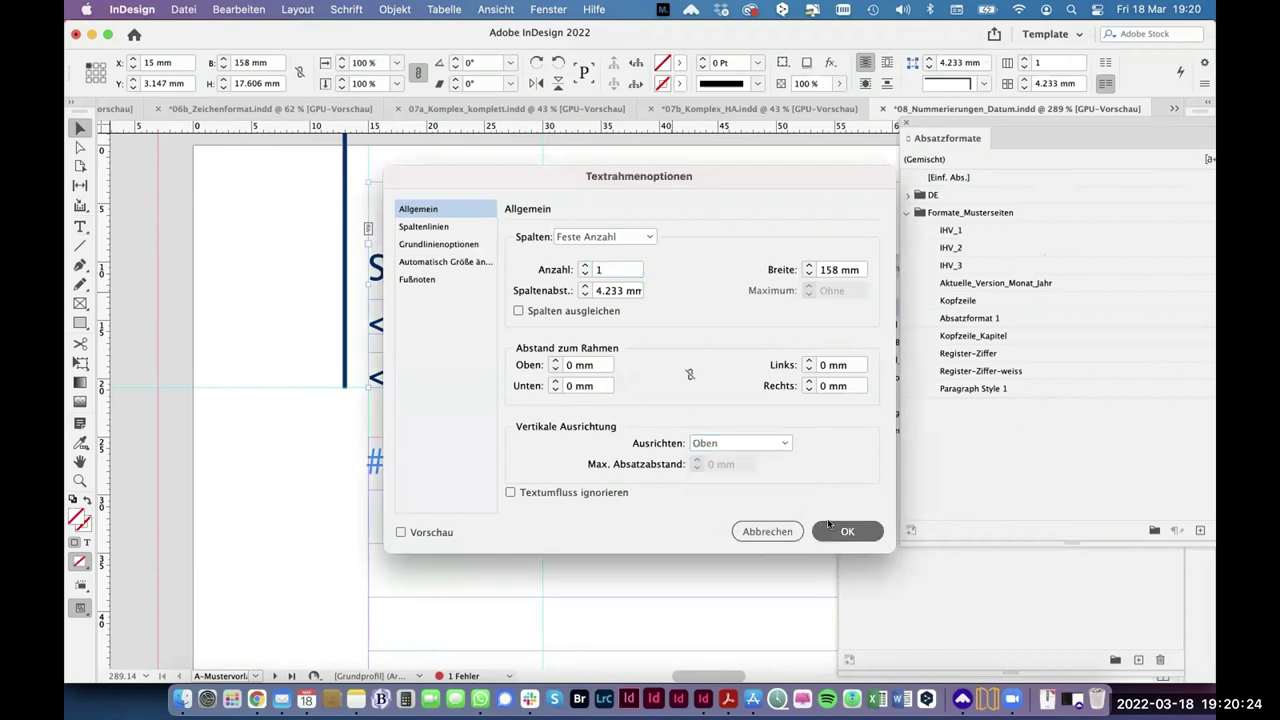
{"action": "key", "text": "Return"}
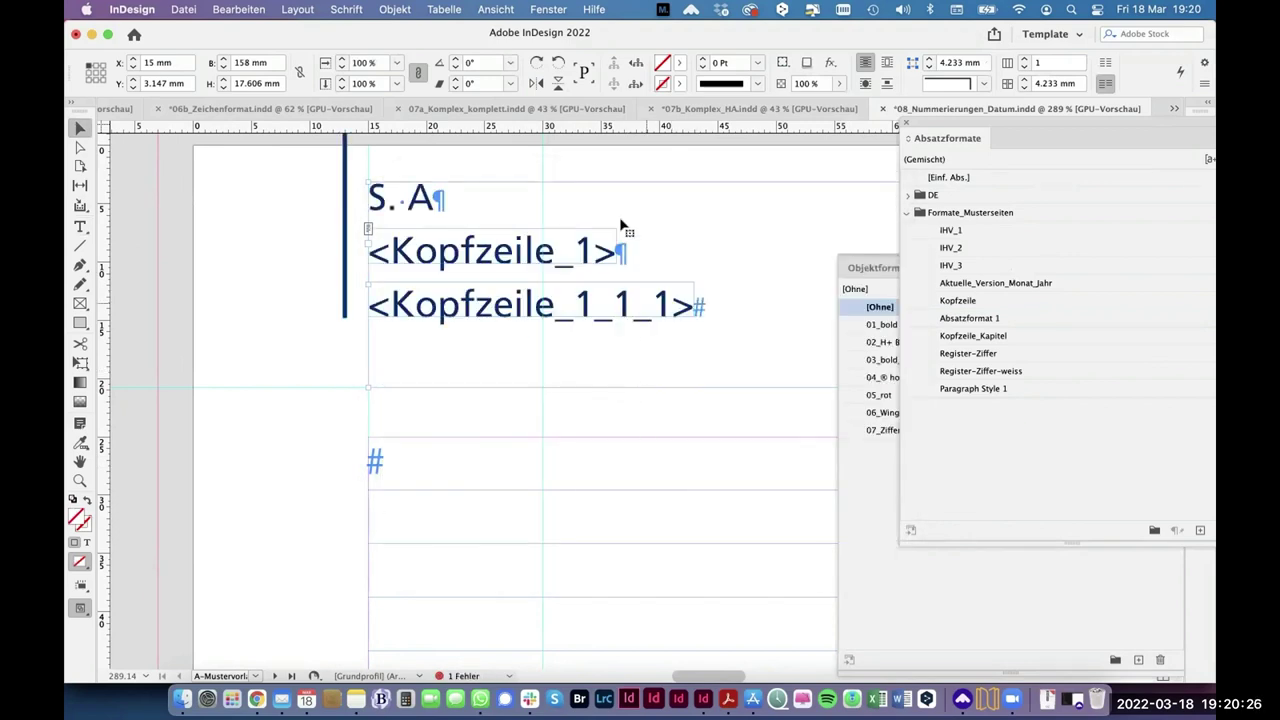
Step: Insert one empty paragraph between the page number line and <Kopfzeile_1>
{"action": "double_click", "coordinate": [582, 198]}
{"action": "key", "text": "Return"}
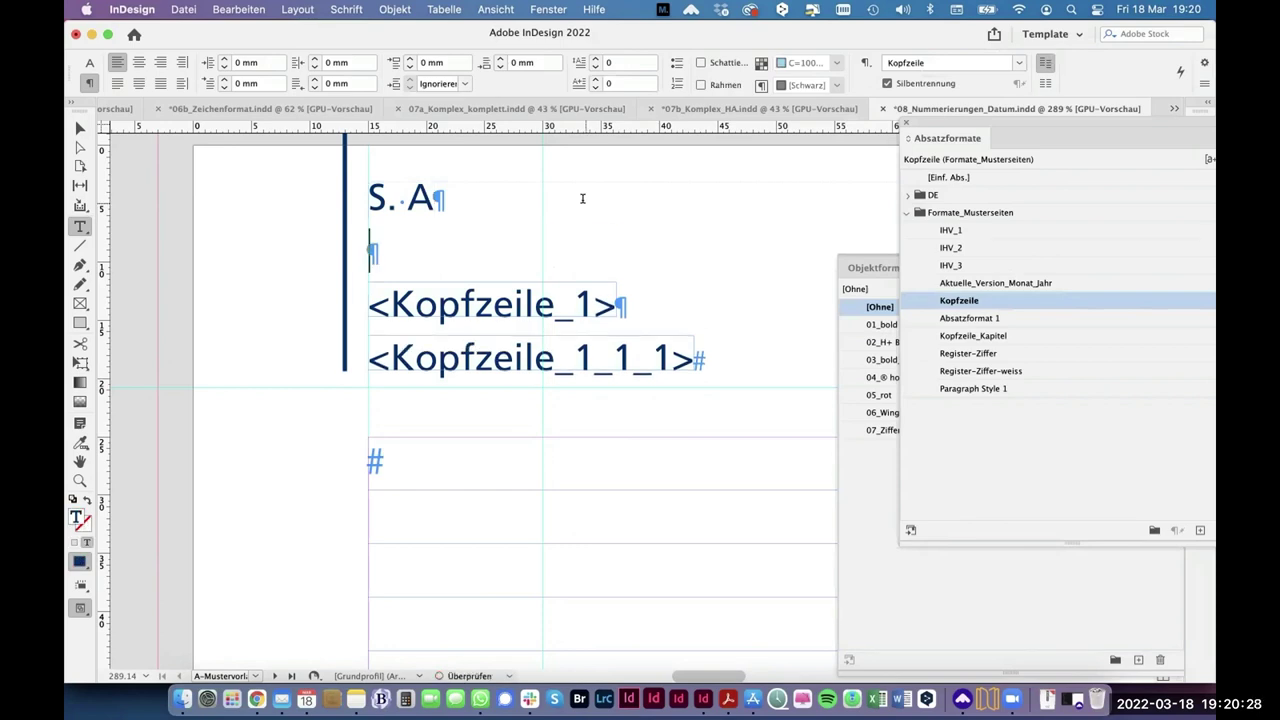
{"action": "key", "text": "Return"}
{"action": "key", "text": "BackSpace"}
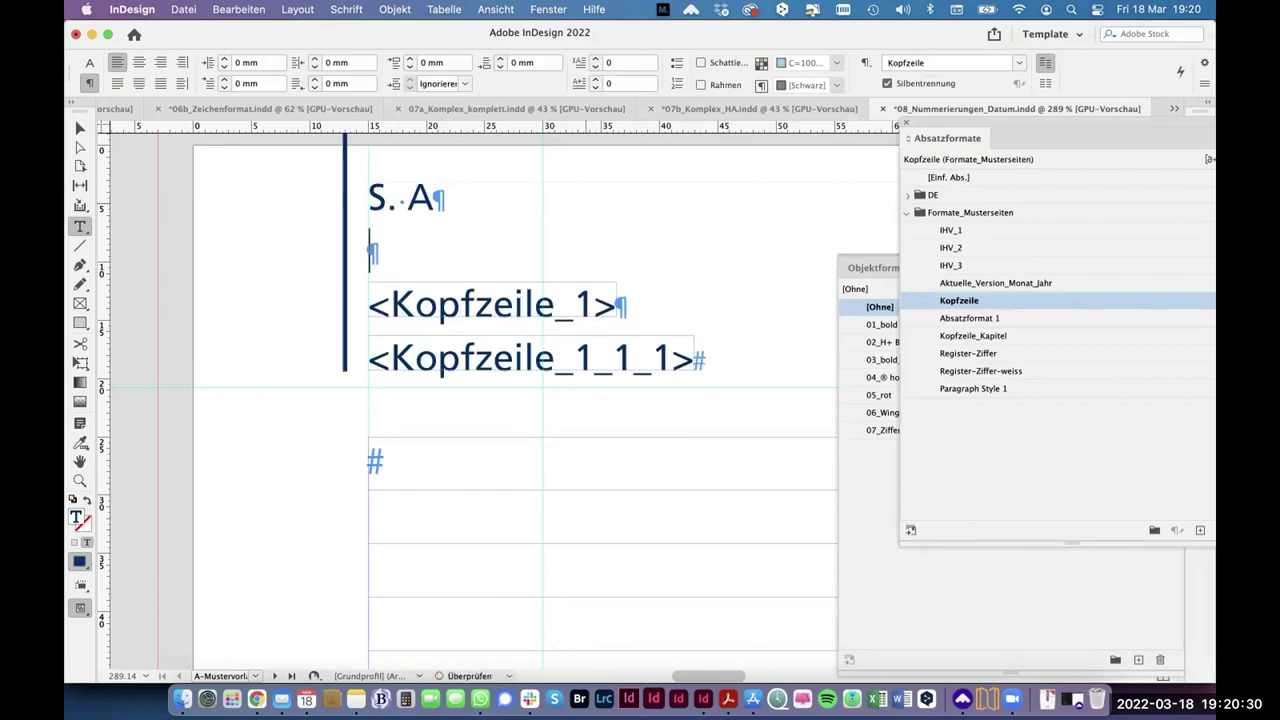
Step: Enlarge the header area and reset the Template workspace to dock the floating panels
{"action": "key", "text": "super+0"}
{"action": "key", "text": "super+space"}
{"action": "left_click_drag", "start_coordinate": [440, 190], "coordinate": [600, 309]}
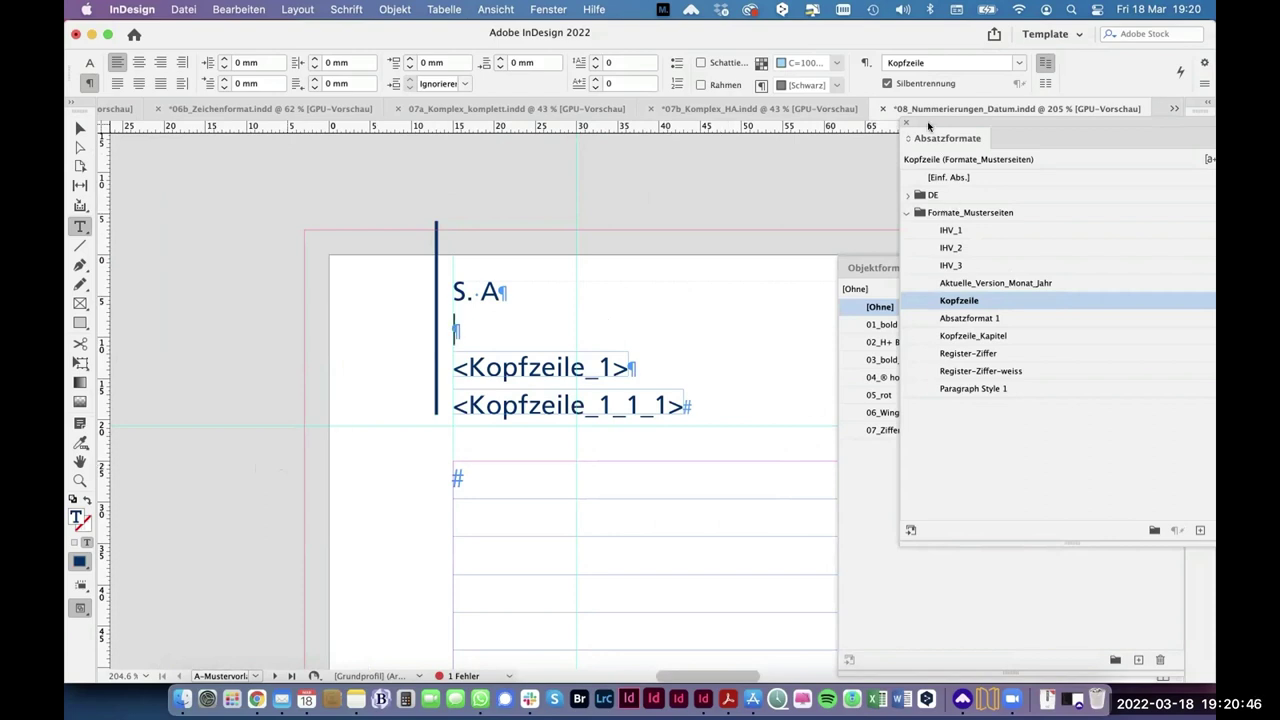
{"action": "left_click", "coordinate": [1060, 38]}
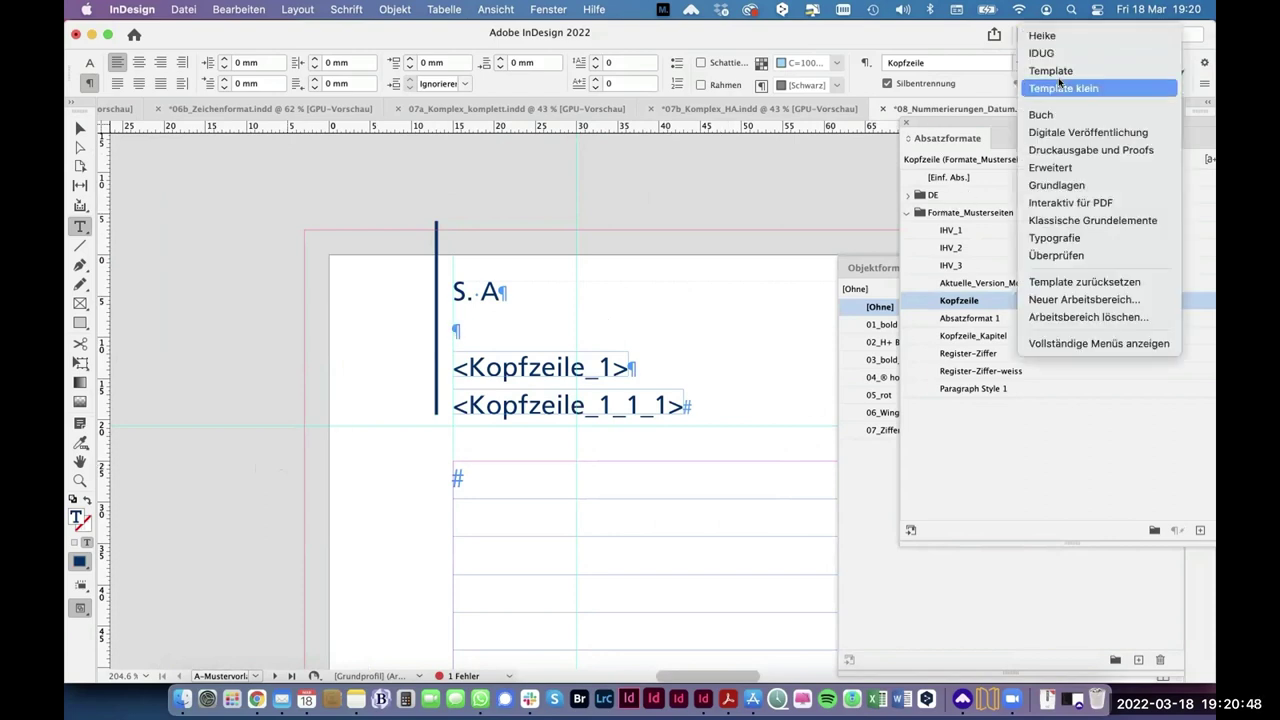
{"action": "left_click", "coordinate": [1060, 282]}
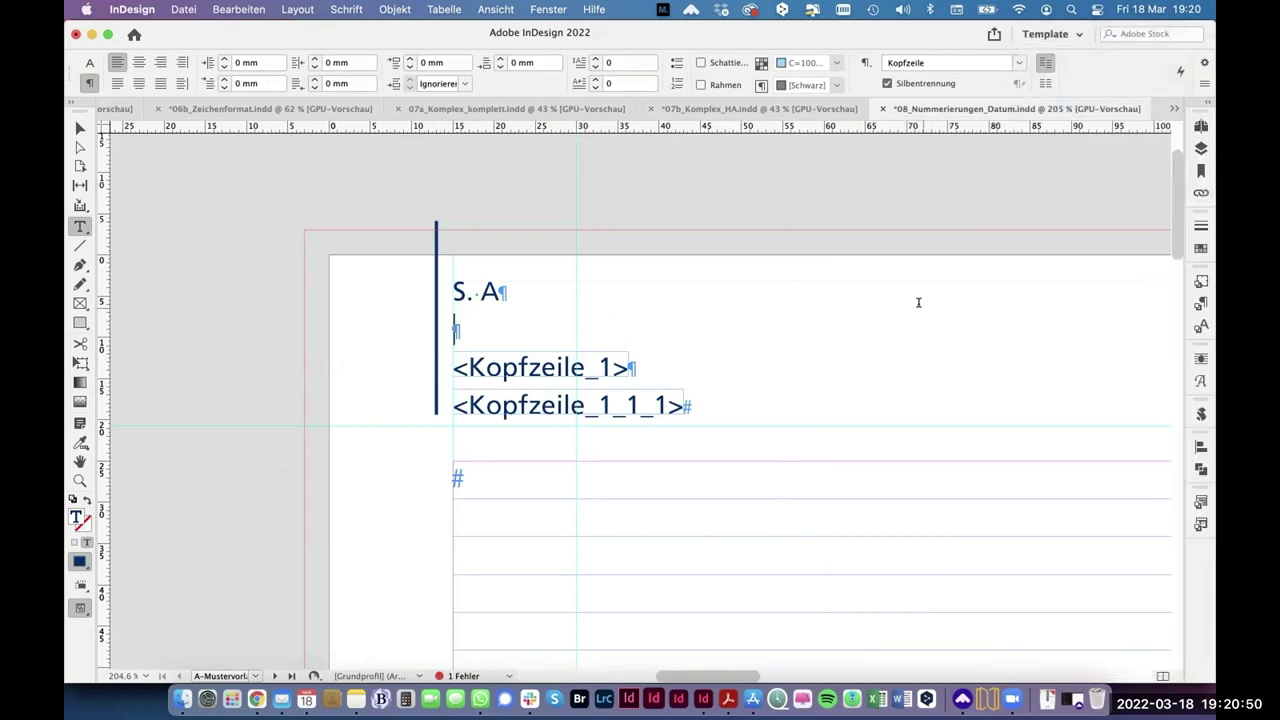
Step: Deselect the header text and examine both pages of the A-Mustervorlage spread as a whole
{"action": "key", "text": "super+0"}
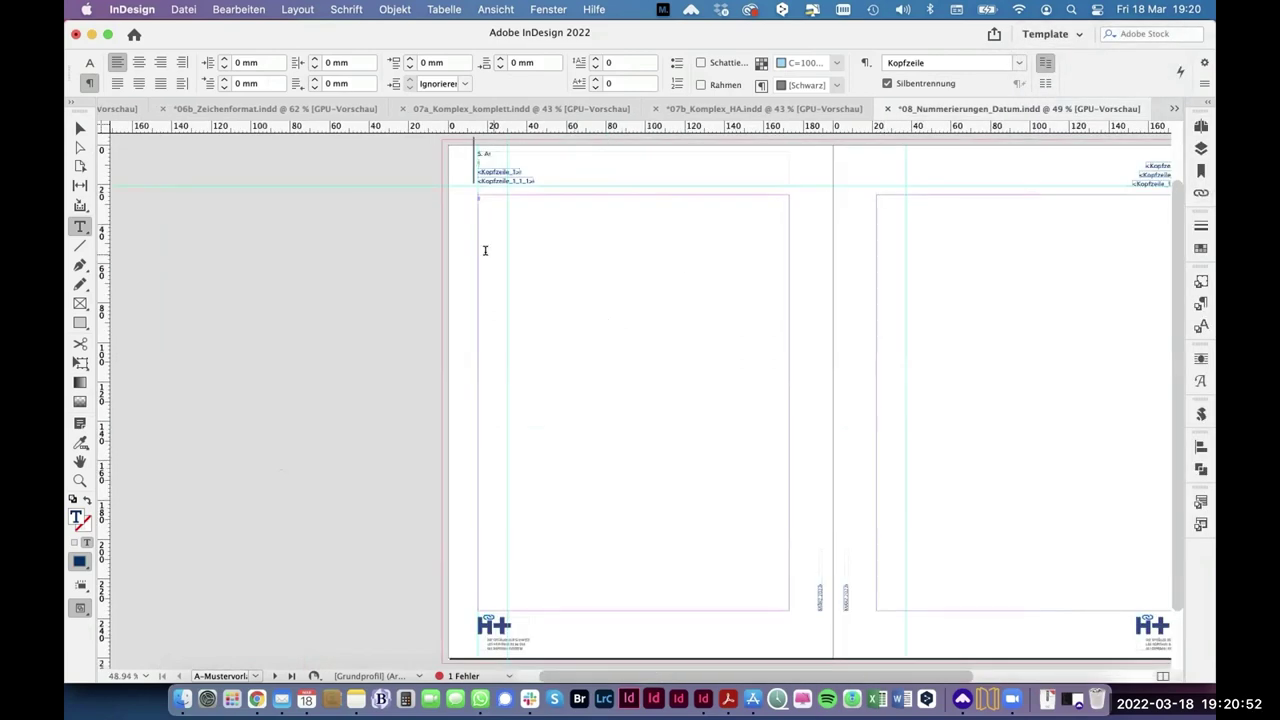
{"action": "left_click", "coordinate": [80, 127]}
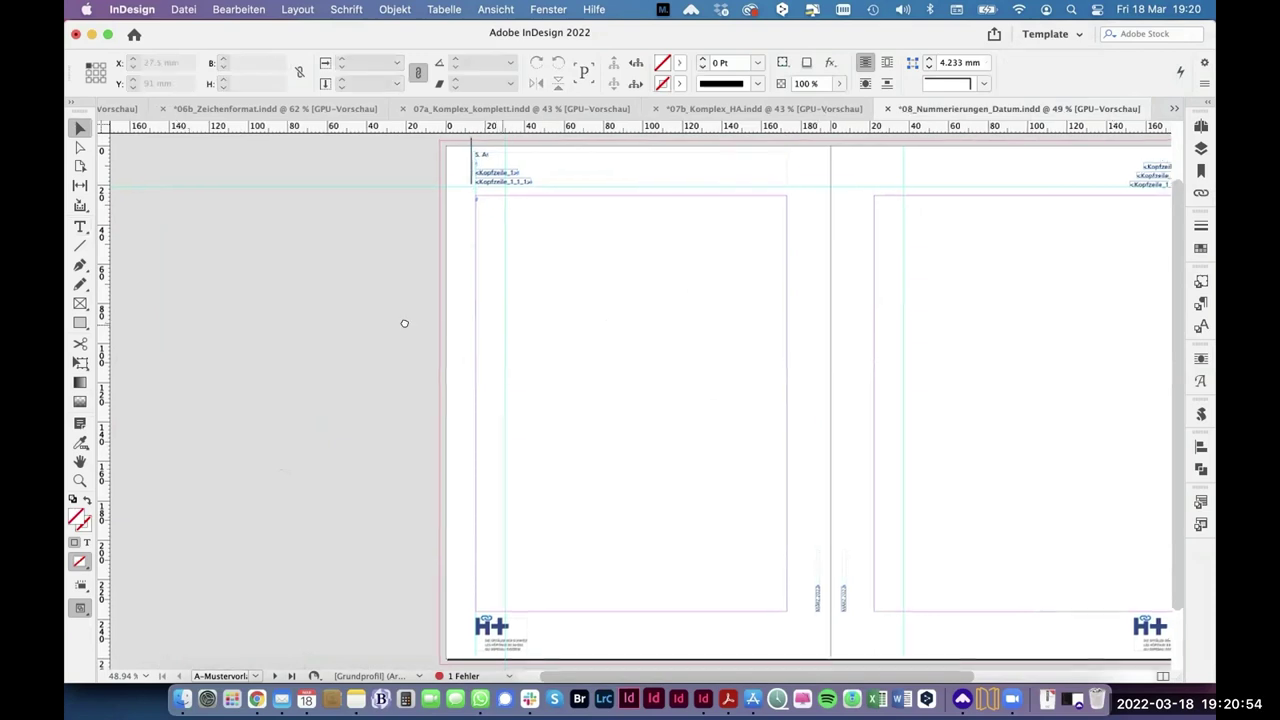
{"action": "scroll", "coordinate": [355, 325], "scroll_direction": "right", "scroll_amount": 3}
{"action": "scroll", "coordinate": [355, 325], "scroll_direction": "right", "scroll_amount": 1}
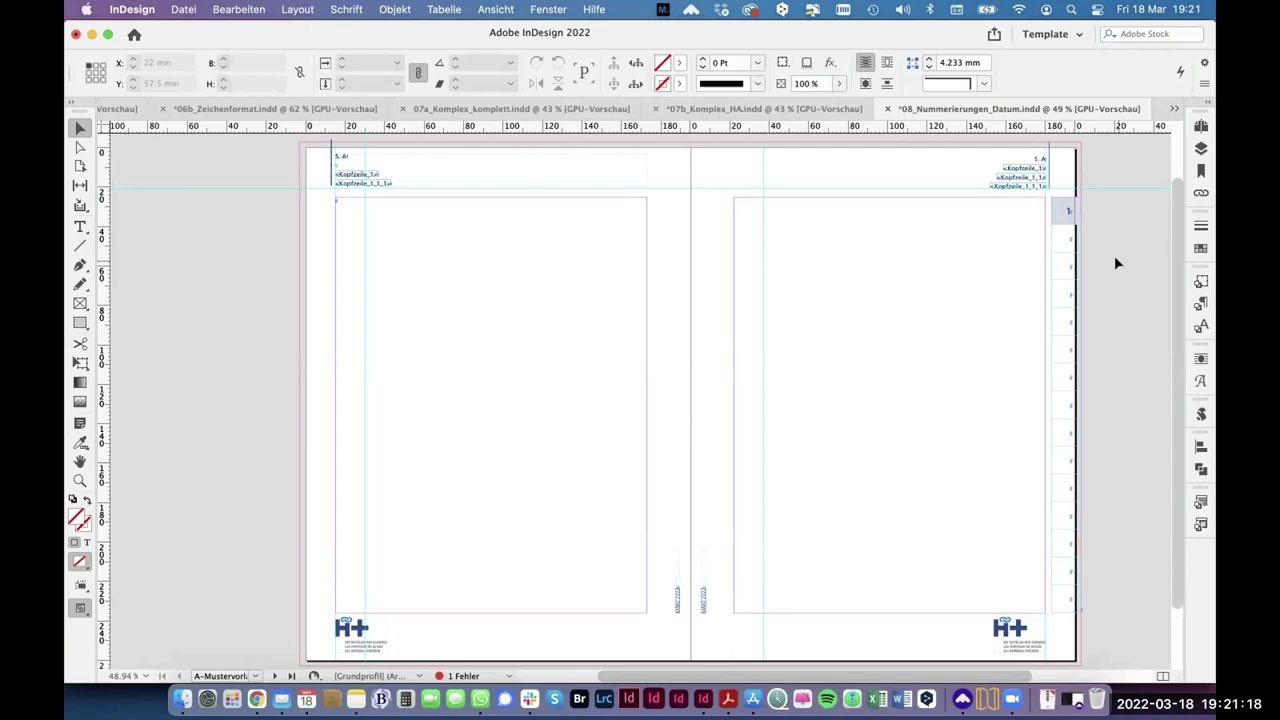
Step: Select the vertical line beside the right-hand page's header and check its placement across the A-Mustervorlage spread, leaving it unchanged
{"action": "left_click", "coordinate": [1045, 148]}
{"action": "left_click", "coordinate": [395, 9]}
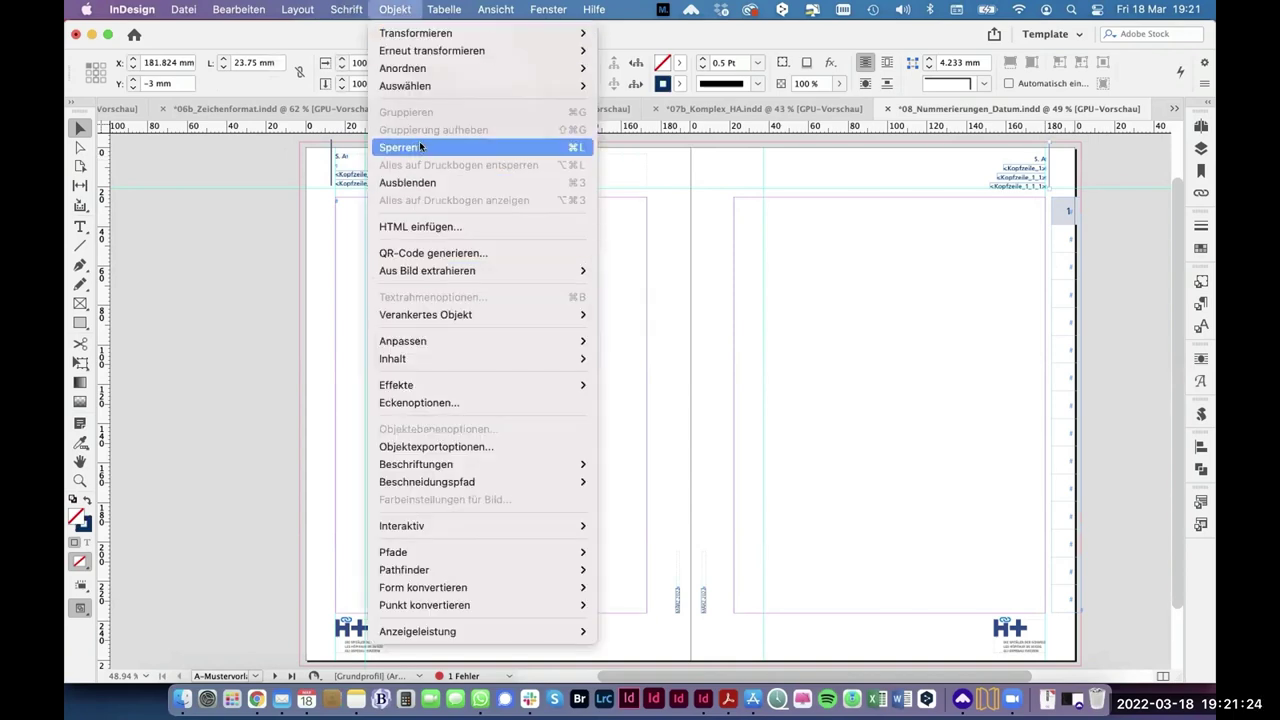
{"action": "left_click", "coordinate": [1118, 168]}
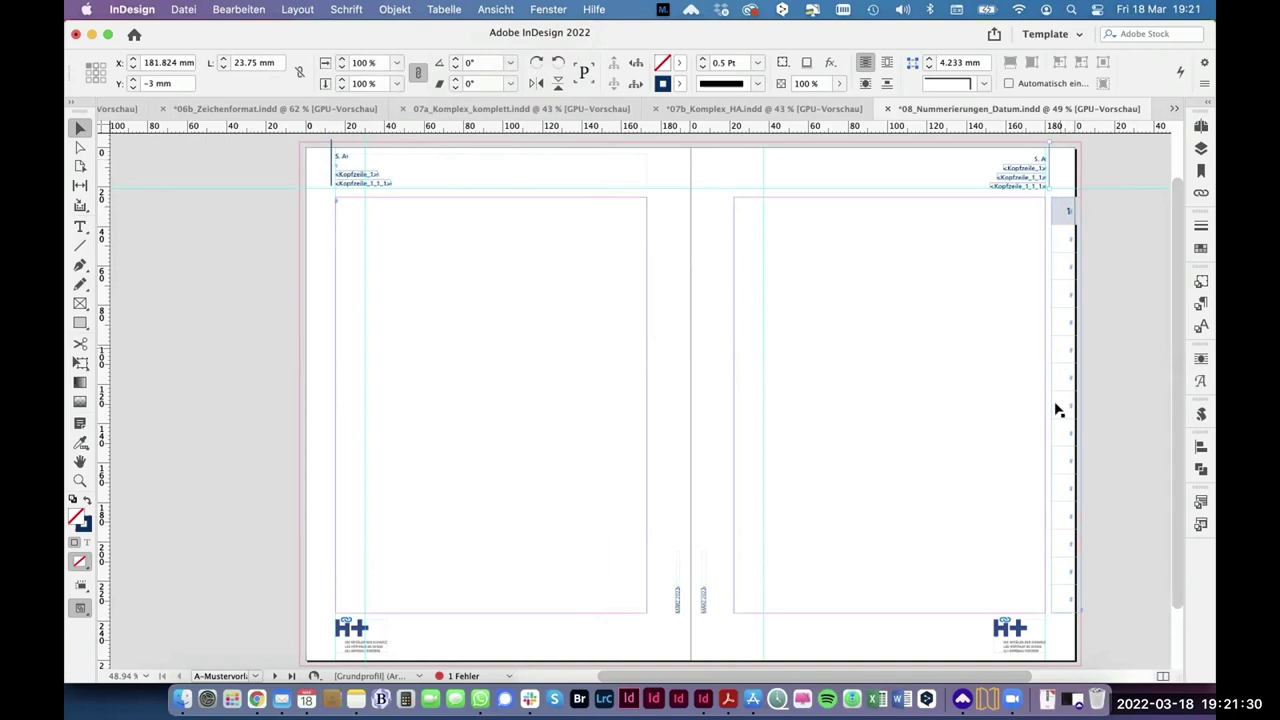
{"action": "left_click_drag", "start_coordinate": [1111, 437], "coordinate": [1083, 399]}
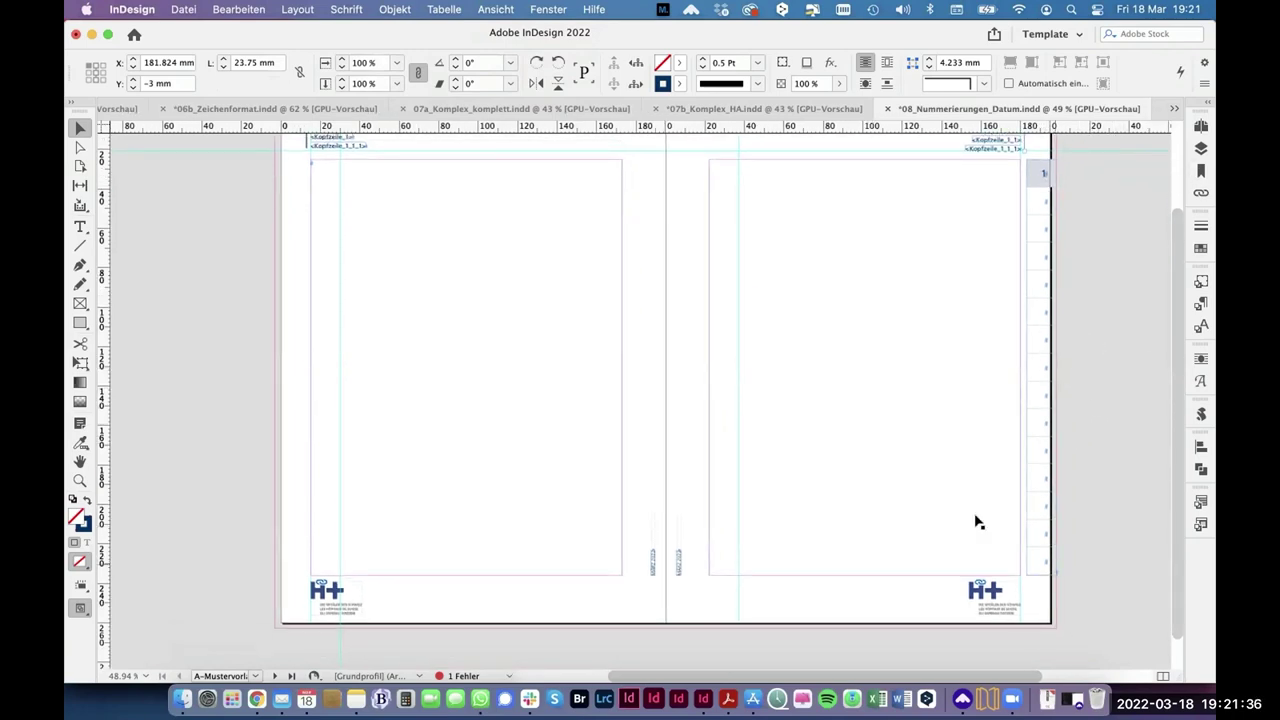
{"action": "left_click_drag", "start_coordinate": [877, 406], "coordinate": [916, 424]}
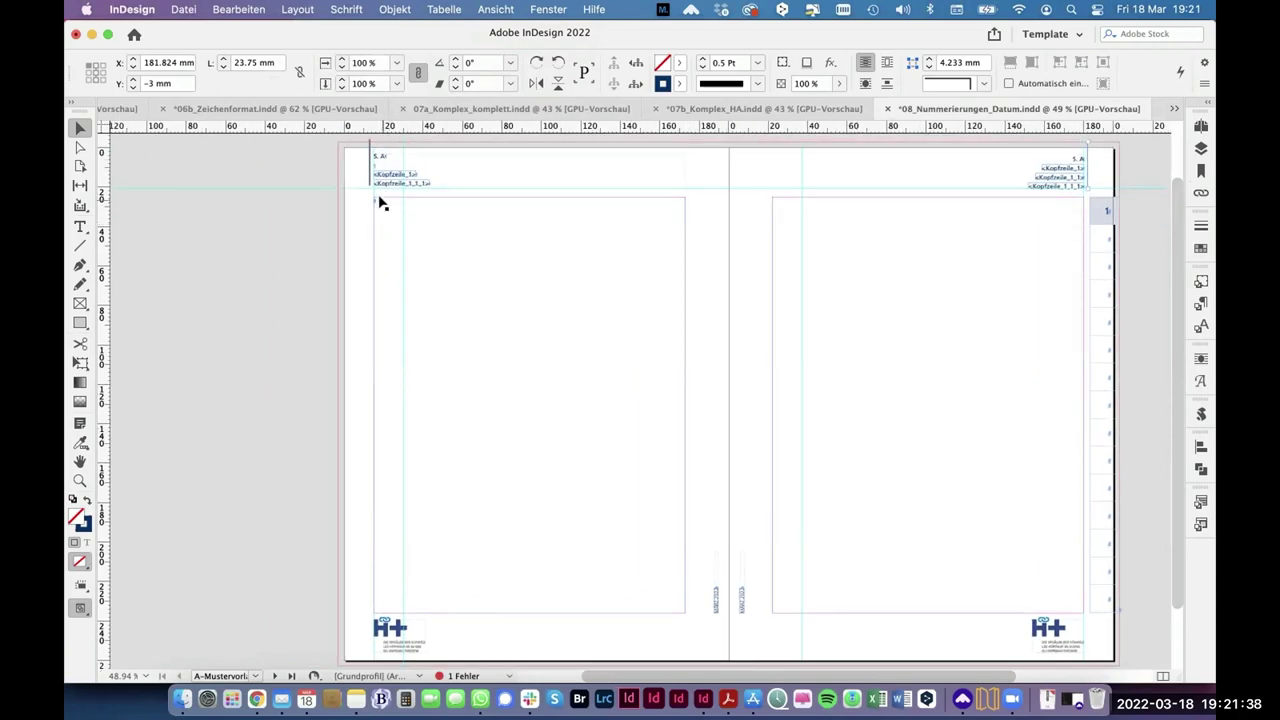
{"action": "left_click", "coordinate": [1145, 356]}
{"action": "scroll", "coordinate": [1006, 331], "scroll_direction": "right", "scroll_amount": 5}
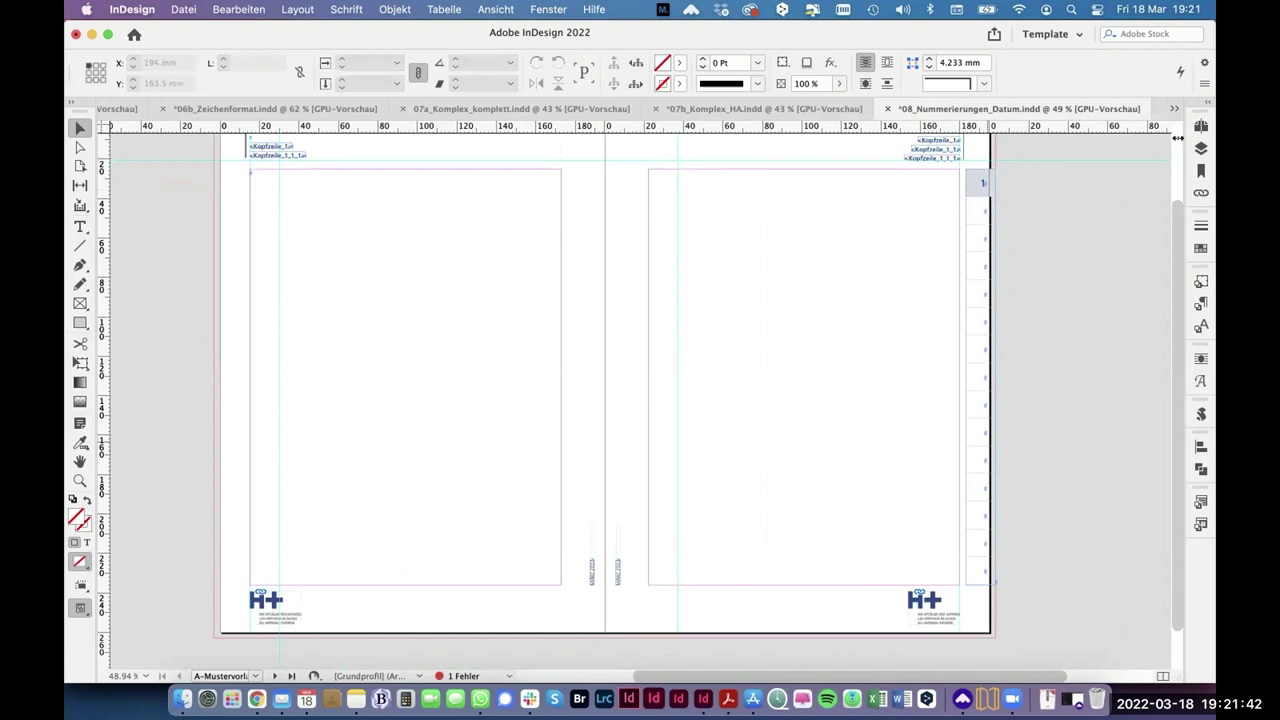
Step: View the chapter parent spreads KAP2-KAP2 and KAP3-KAP3, and go back to document page 1
{"action": "key", "text": "super+F12"}
{"action": "left_click_drag", "start_coordinate": [1037, 283], "coordinate": [1020, 487]}
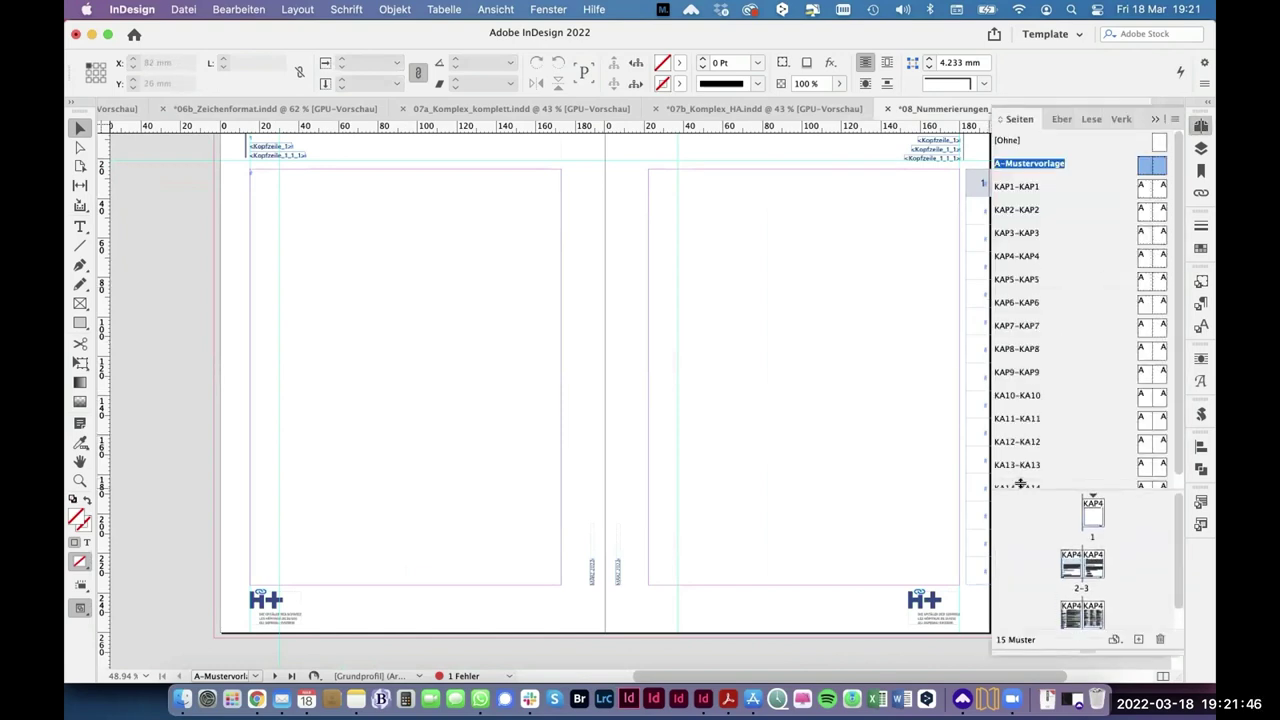
{"action": "double_click", "coordinate": [1020, 210]}
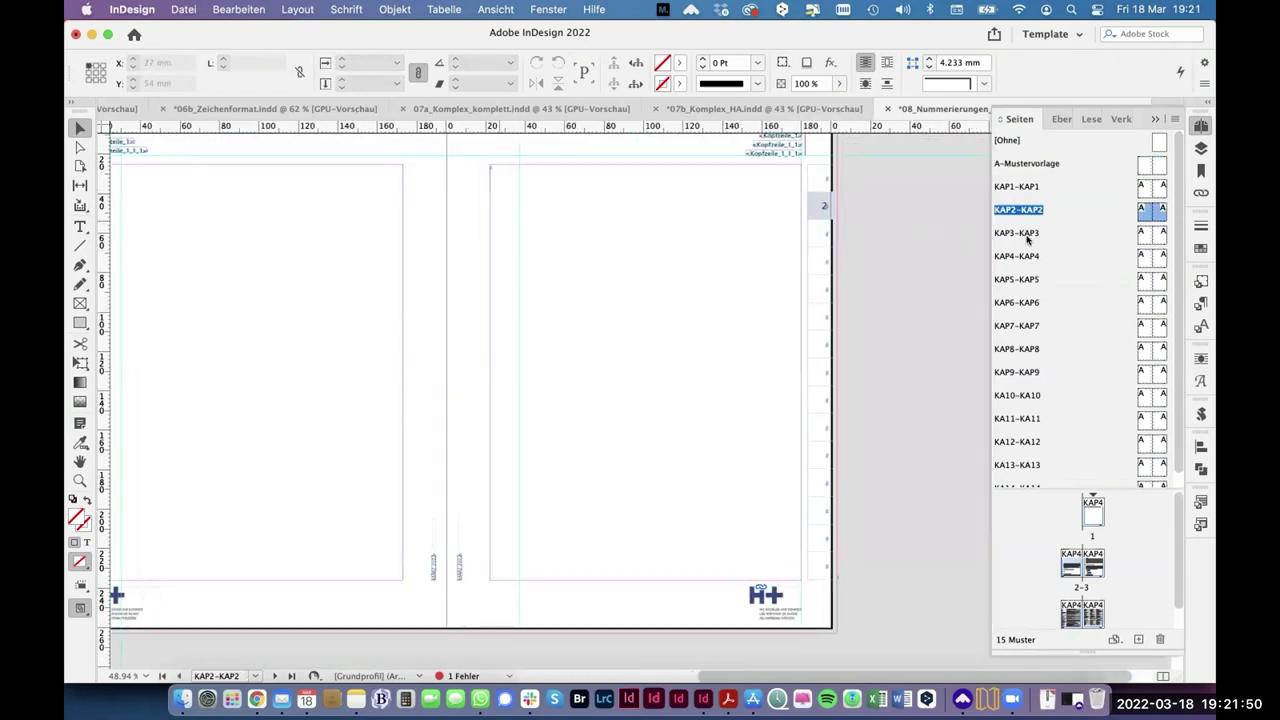
{"action": "double_click", "coordinate": [1018, 232]}
{"action": "scroll", "coordinate": [441, 293], "scroll_direction": "right", "scroll_amount": 6}
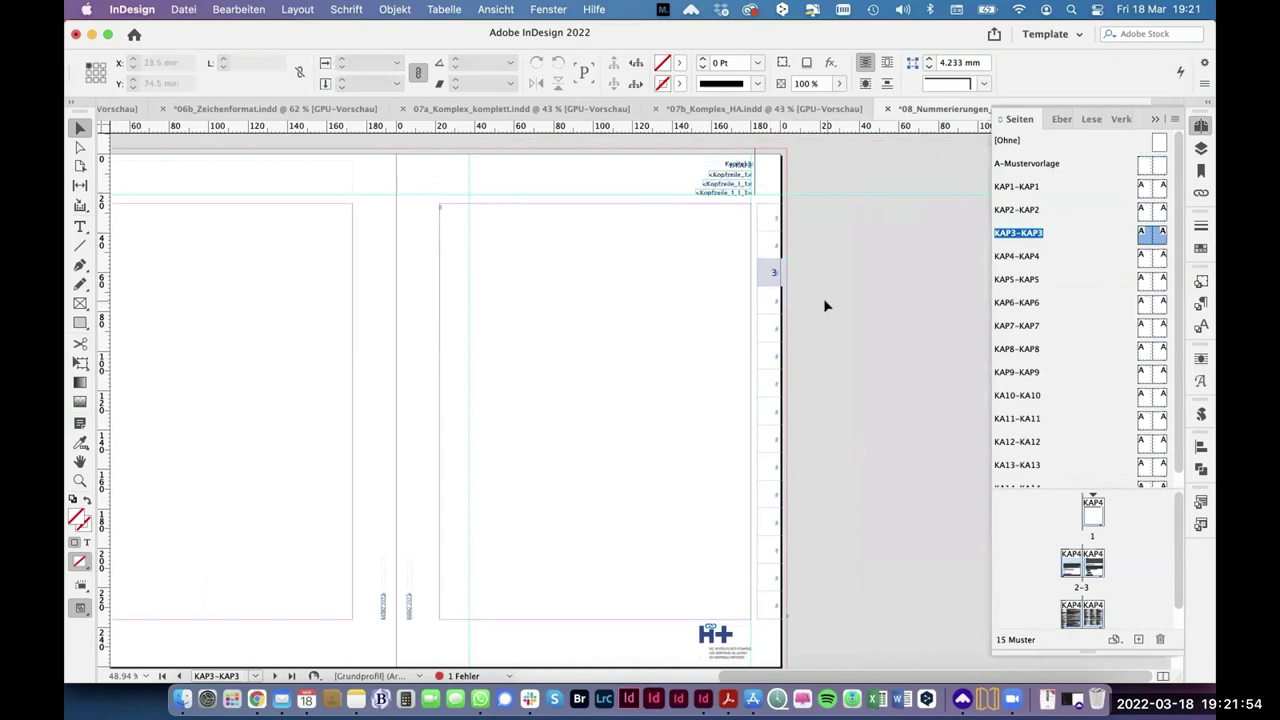
{"action": "double_click", "coordinate": [1091, 515]}
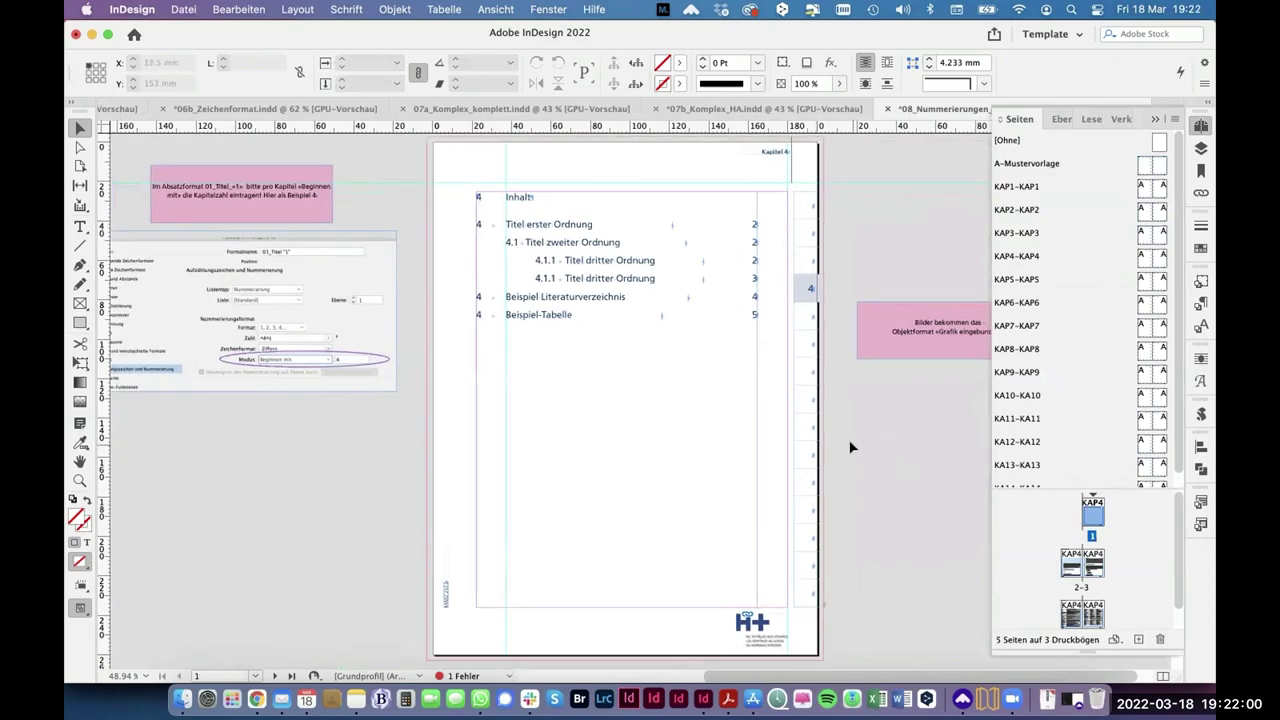
{"action": "key", "text": "super+Tab"}
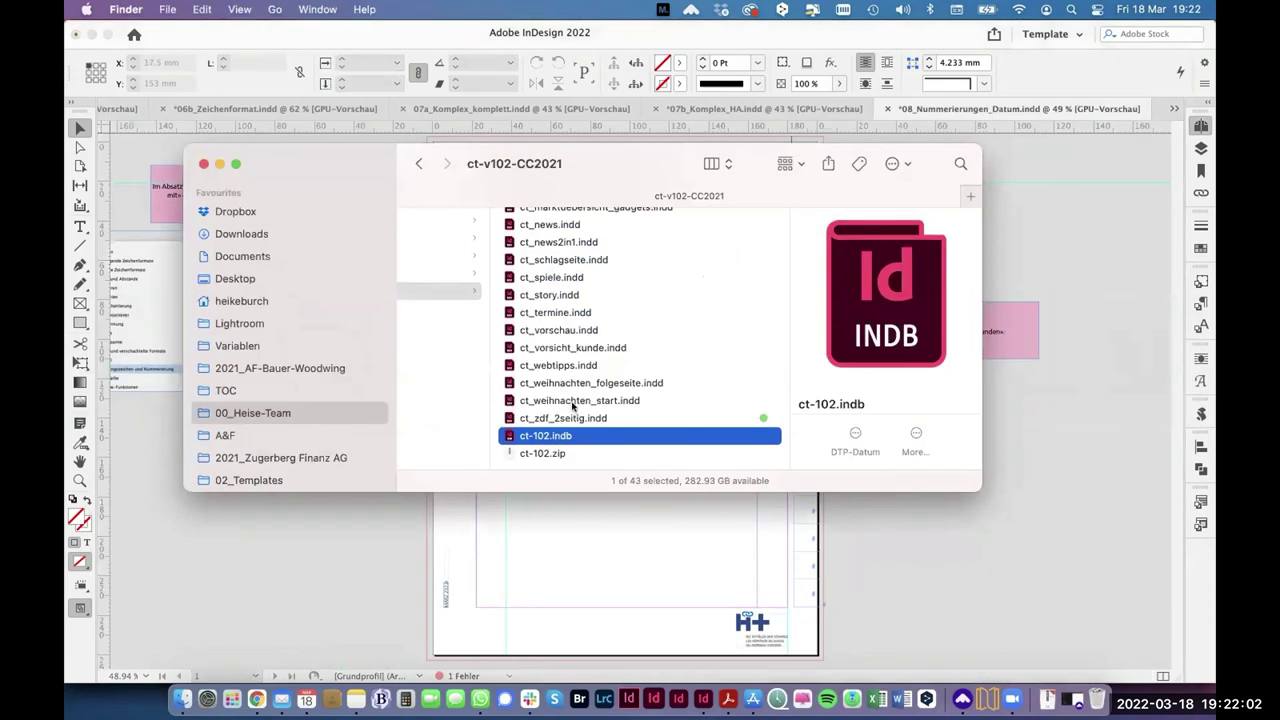
{"action": "key", "text": "super+Tab"}
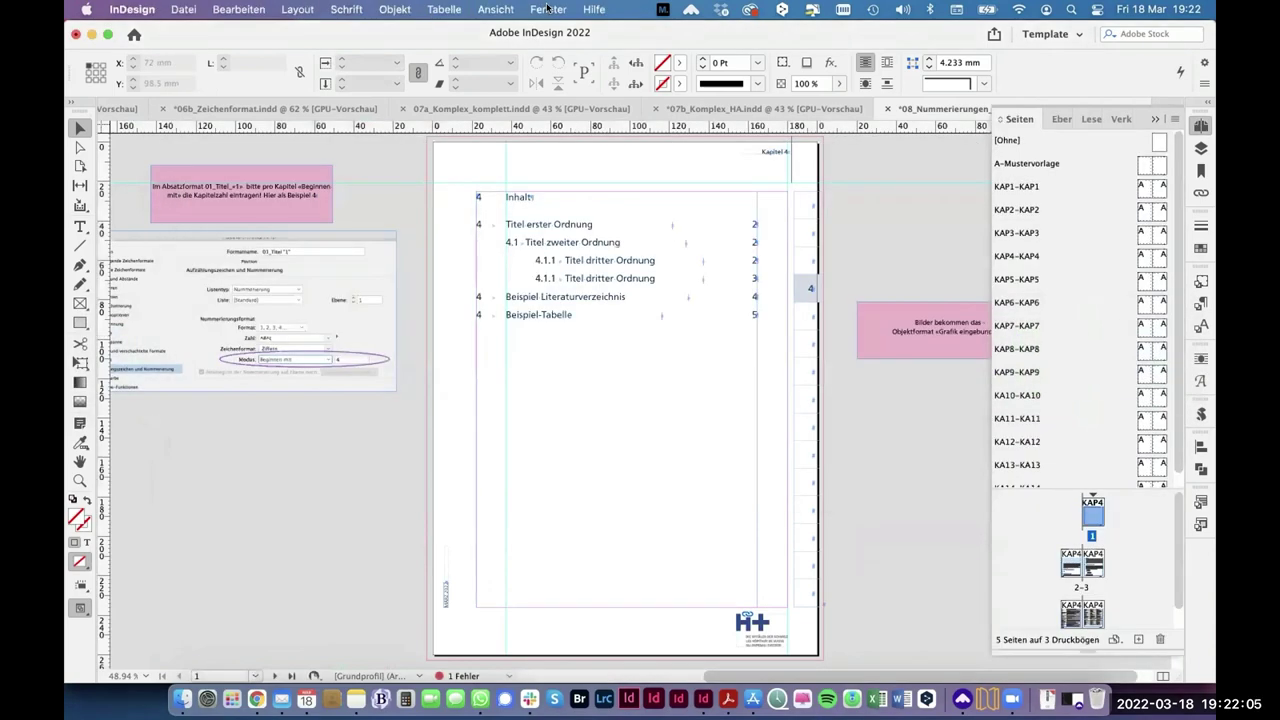
Step: Switch to 04_Bildbeschriftungen.indd and examine the caption variables under the sunset picture in the first column up close
{"action": "left_click", "coordinate": [548, 9]}
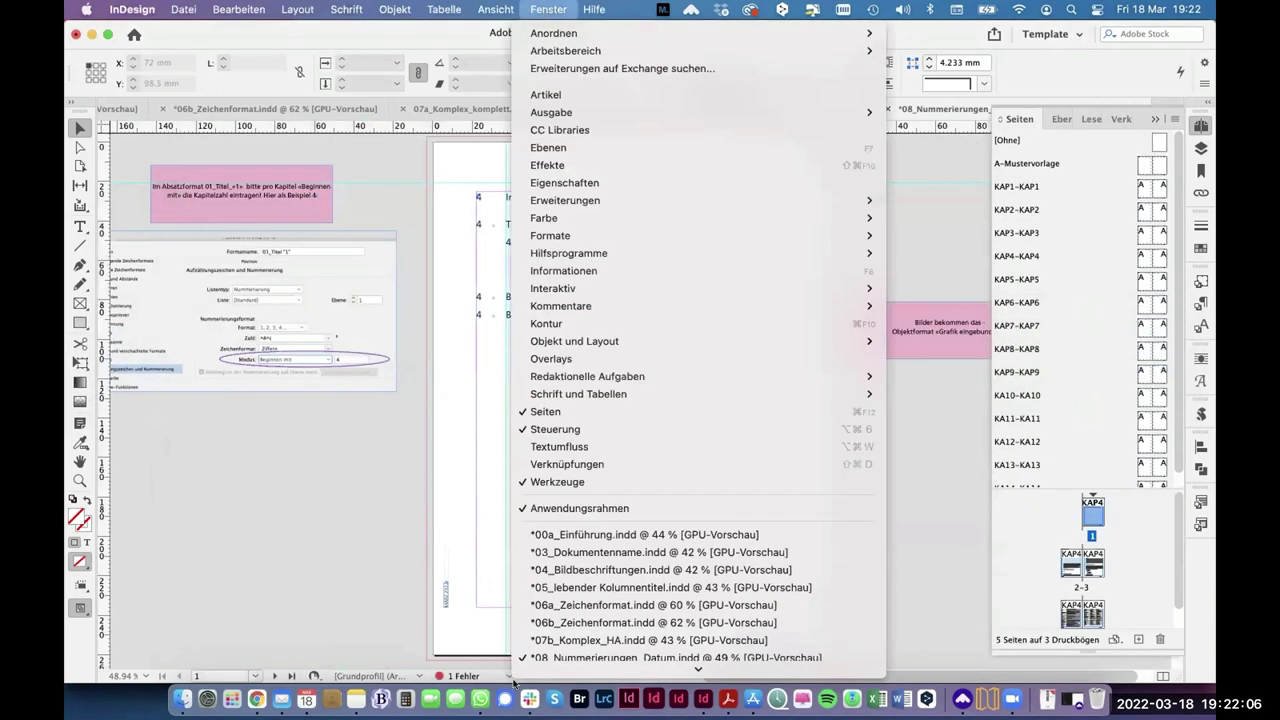
{"action": "scroll", "coordinate": [688, 552], "scroll_direction": "down", "scroll_amount": 5}
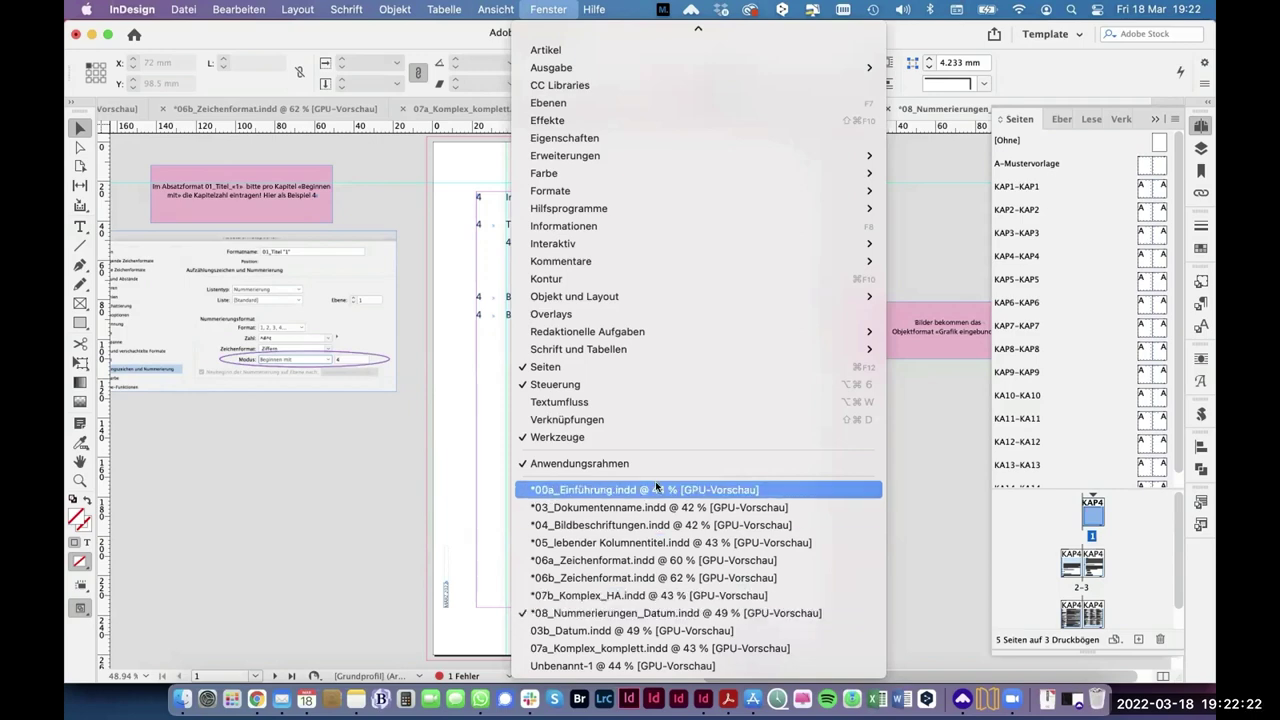
{"action": "left_click", "coordinate": [651, 527]}
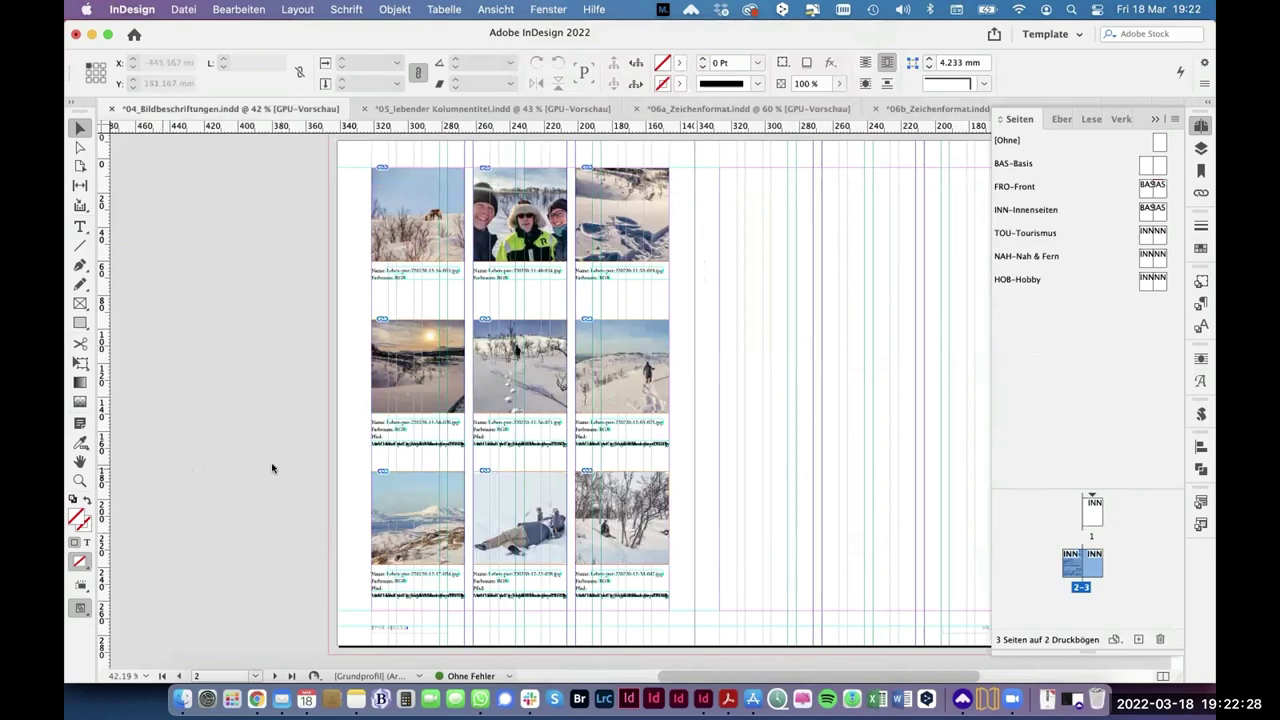
{"action": "key", "text": "super+space"}
{"action": "left_click_drag", "start_coordinate": [352, 410], "coordinate": [565, 474]}
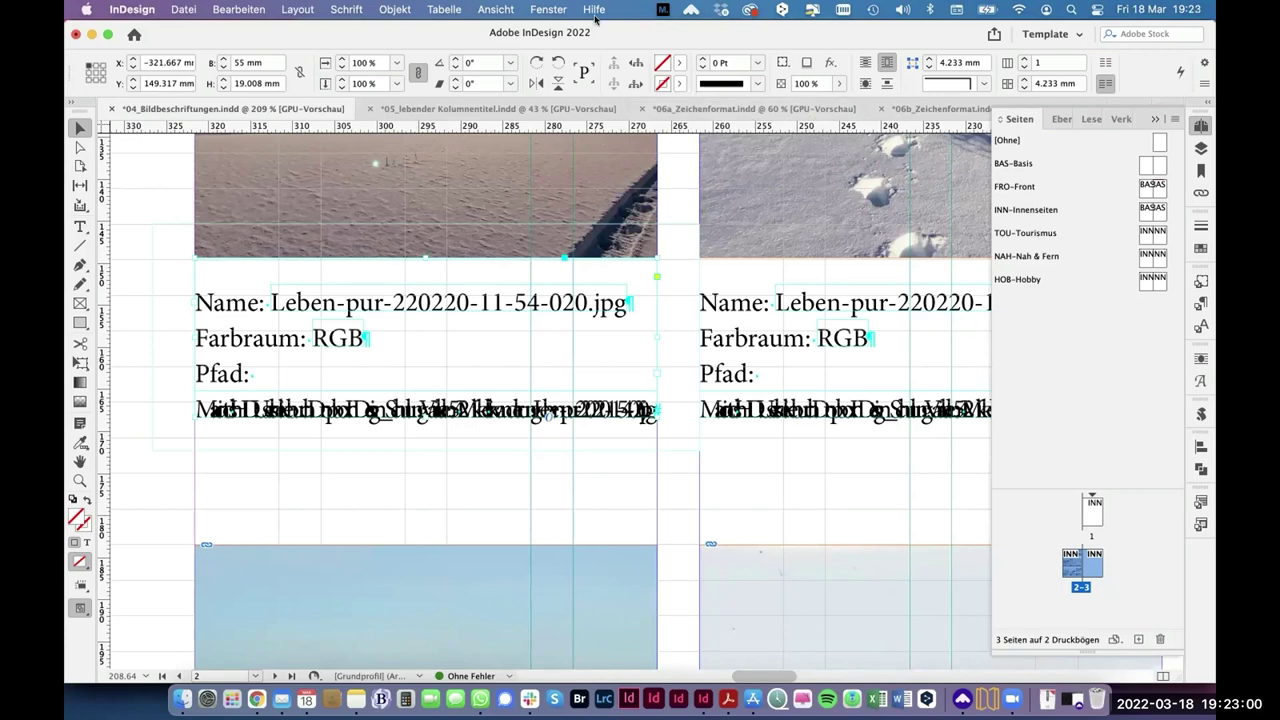
Step: Return to 08_Nummerierungen_Datum.indd and examine the numbered headings and running headers on pages 2–3
{"action": "left_click", "coordinate": [548, 9]}
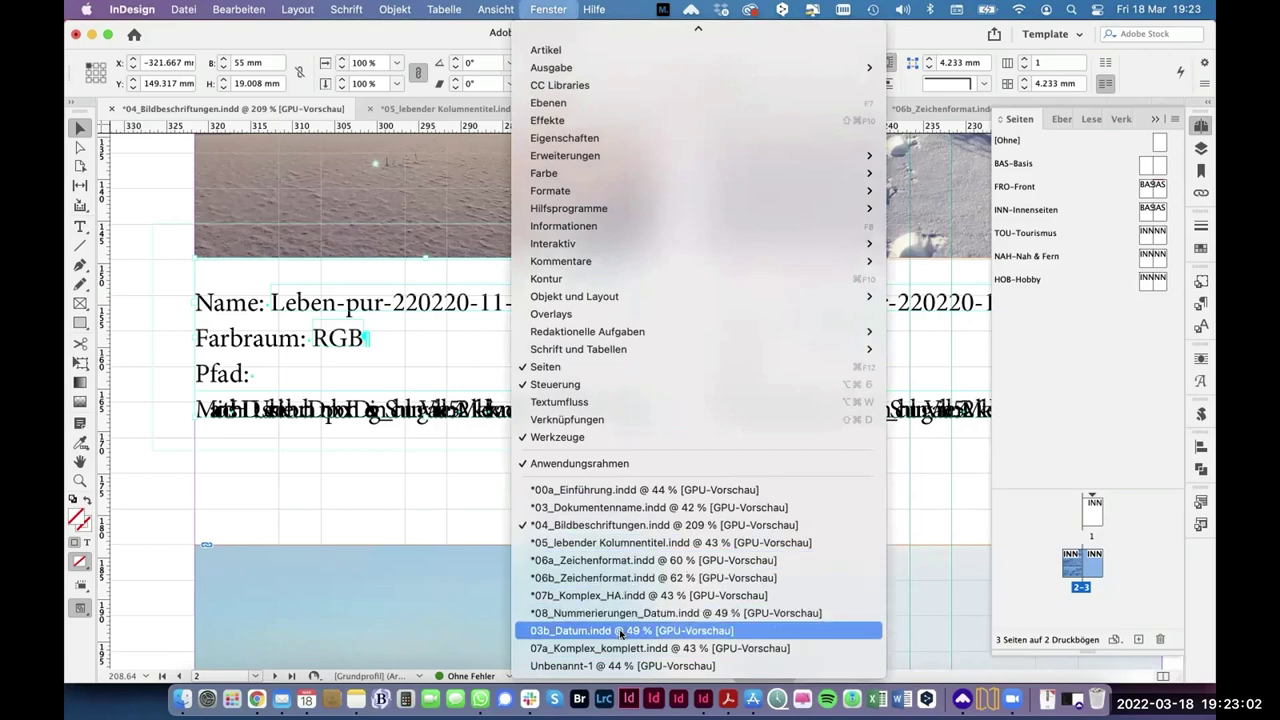
{"action": "left_click", "coordinate": [620, 613]}
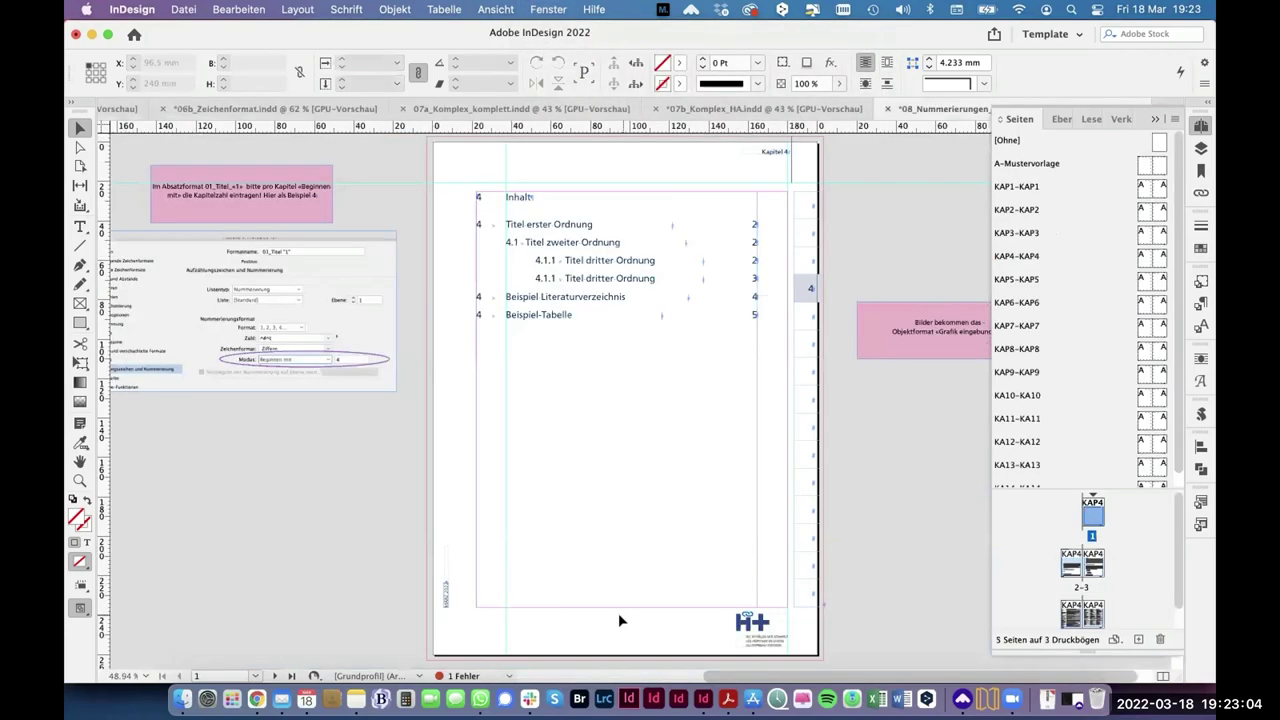
{"action": "scroll", "coordinate": [621, 459], "scroll_direction": "down", "scroll_amount": 3}
{"action": "scroll", "coordinate": [620, 460], "scroll_direction": "down", "scroll_amount": 10}
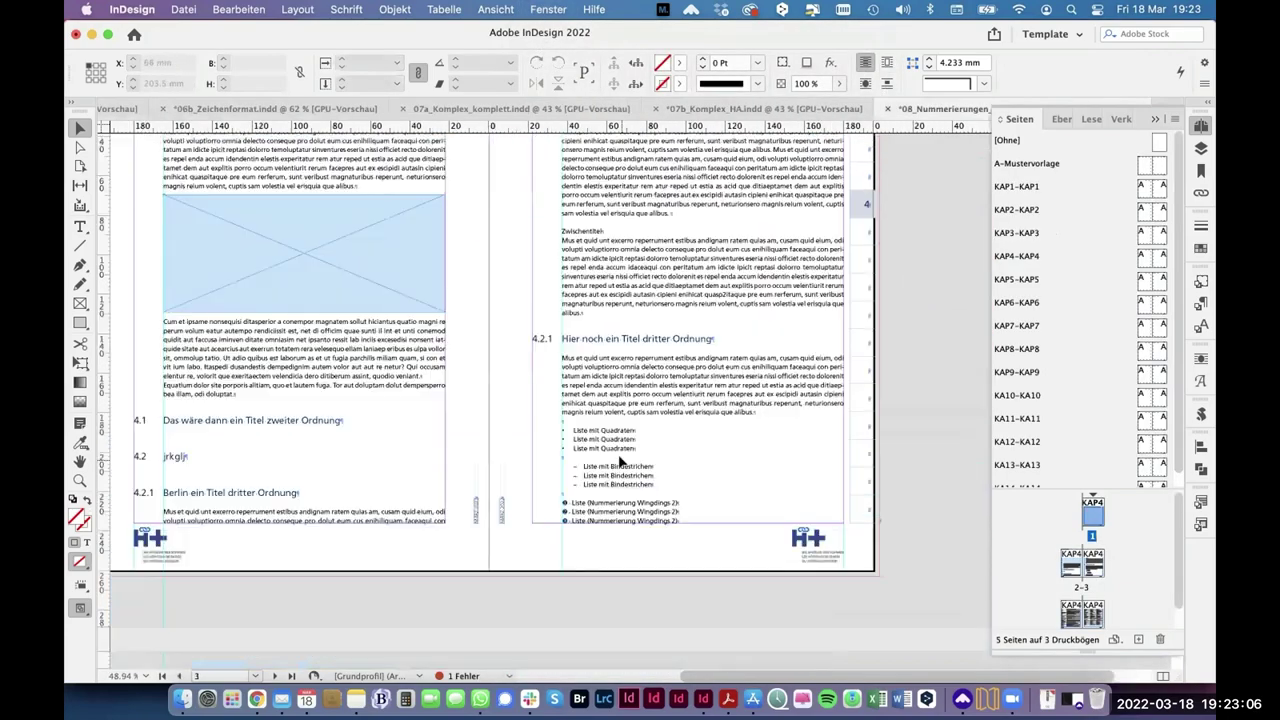
{"action": "scroll", "coordinate": [440, 450], "scroll_direction": "left", "scroll_amount": 3}
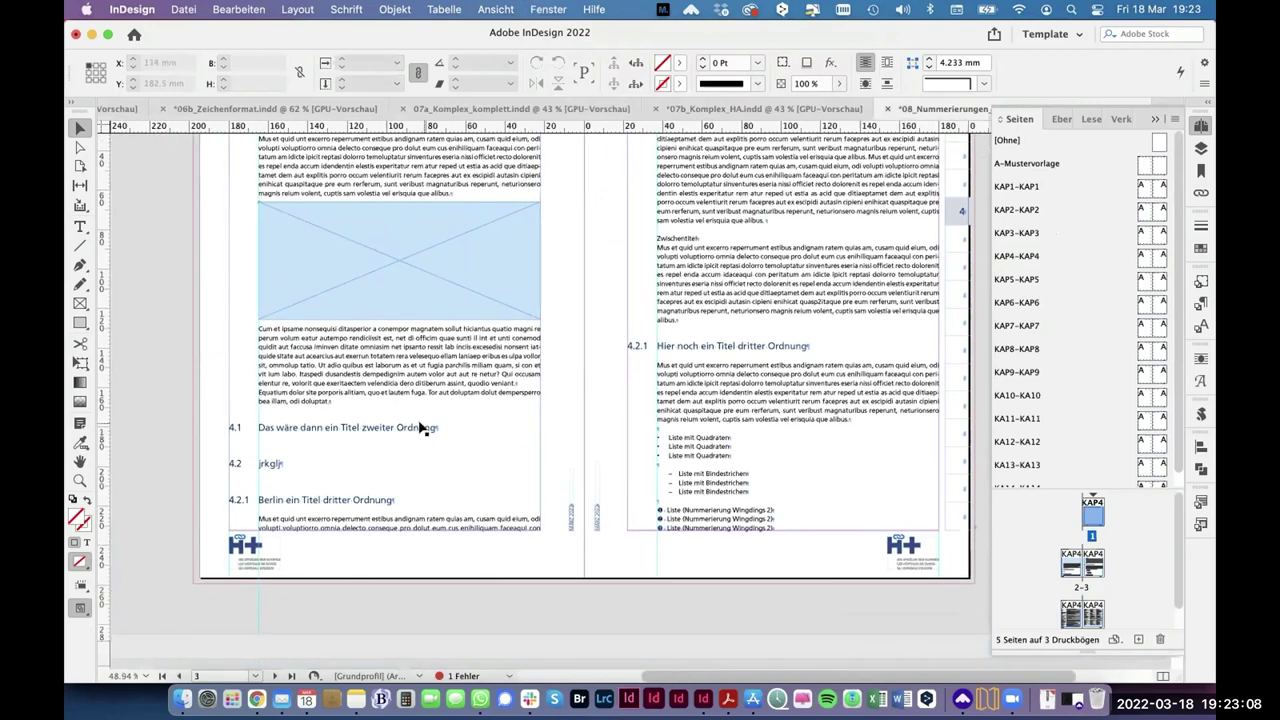
{"action": "scroll", "coordinate": [414, 380], "scroll_direction": "up", "scroll_amount": 5}
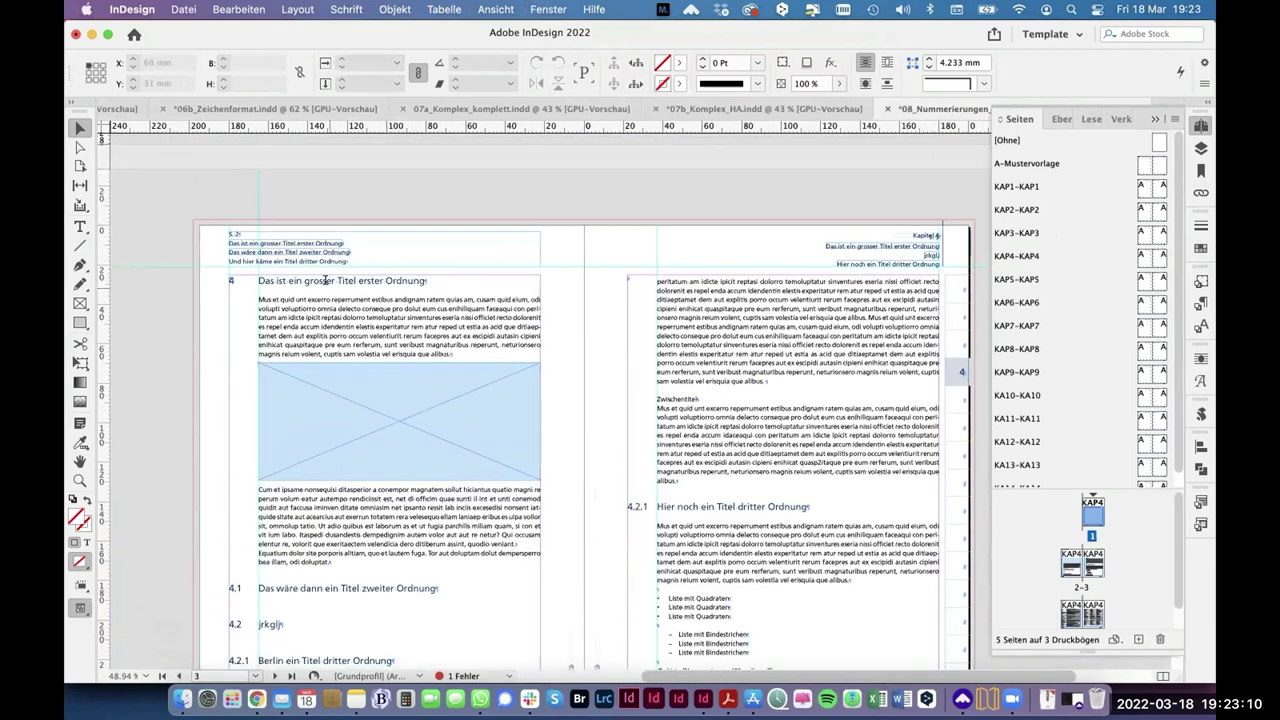
{"action": "double_click", "coordinate": [326, 281]}
{"action": "key", "text": "super"}
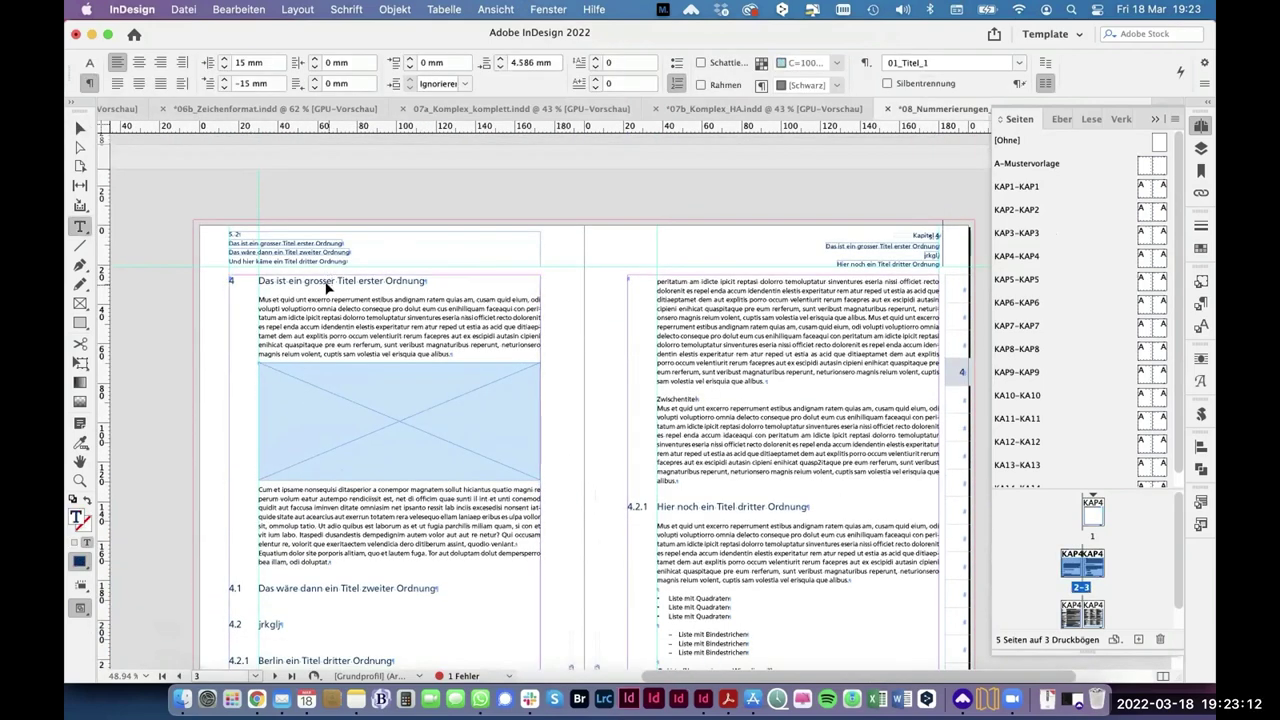
{"action": "key", "text": "super+j"}
{"action": "type", "text": "A"}
{"action": "key", "text": "Return"}
{"action": "type", "text": "«Kopfzeile_1_1»"}
{"action": "type", "text": "«Kopfzeile_1_1_1»"}
{"action": "key", "text": "shift+Left"}
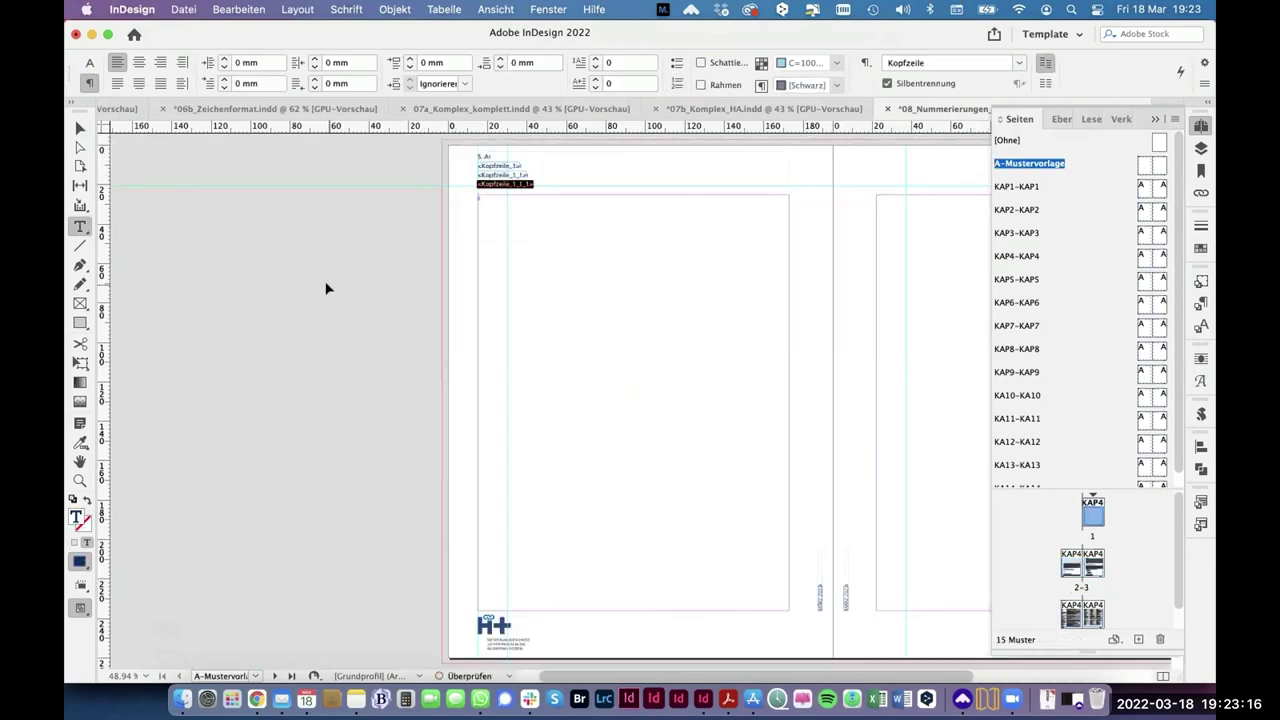
Step: Close 08_Nummerierungen_Datum.indd without saving and reopen it from the recently used files
{"action": "key", "text": "super+w"}
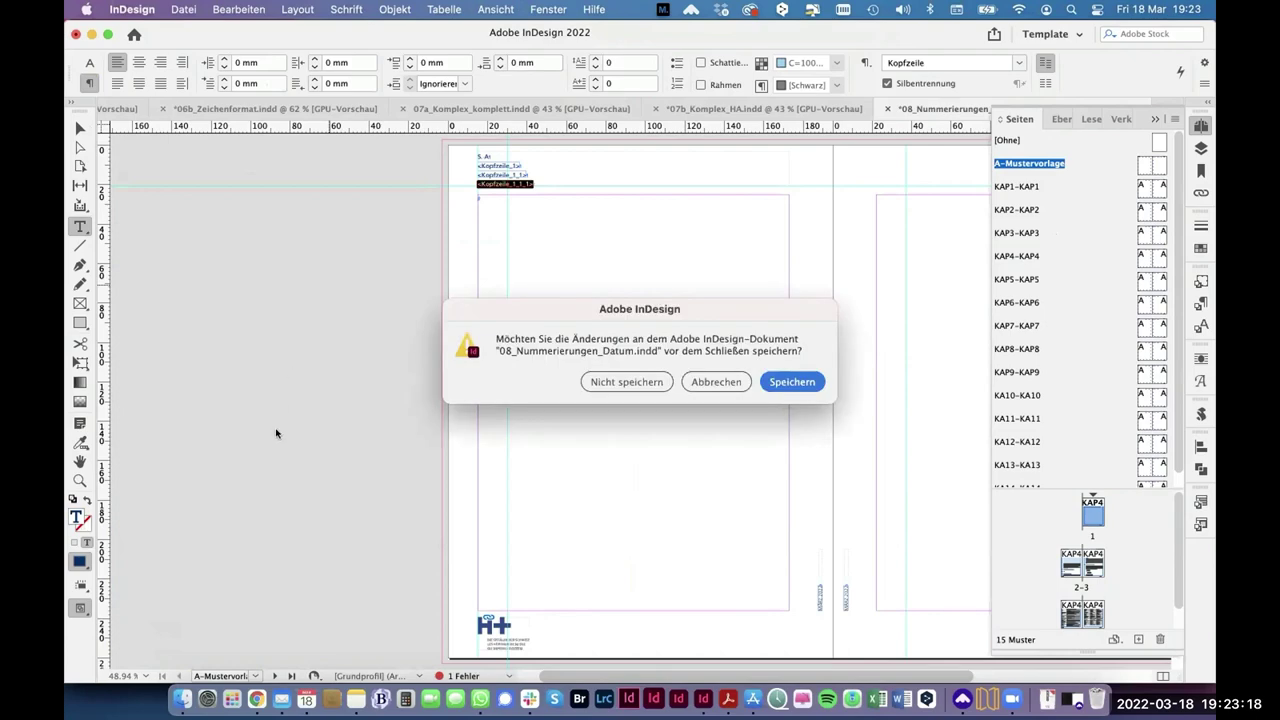
{"action": "left_click", "coordinate": [596, 383]}
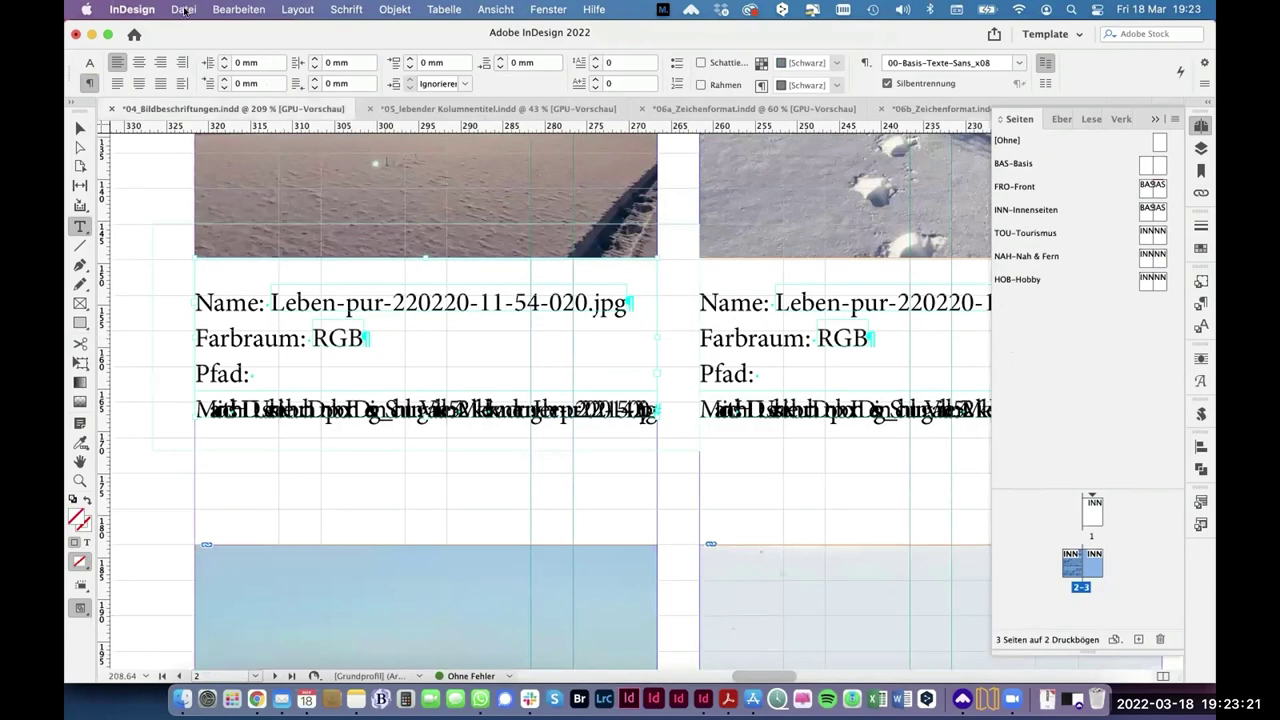
{"action": "left_click", "coordinate": [183, 9]}
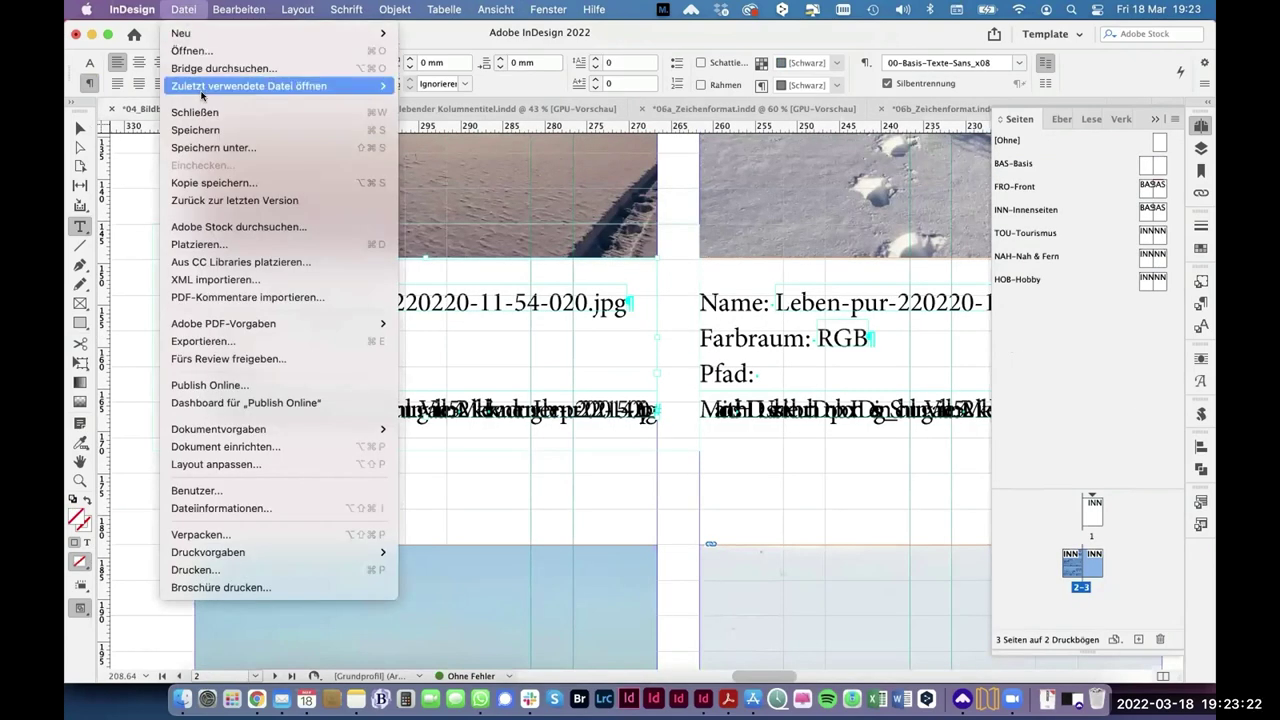
{"action": "mouse_move", "coordinate": [290, 86]}
{"action": "left_click", "coordinate": [571, 102]}
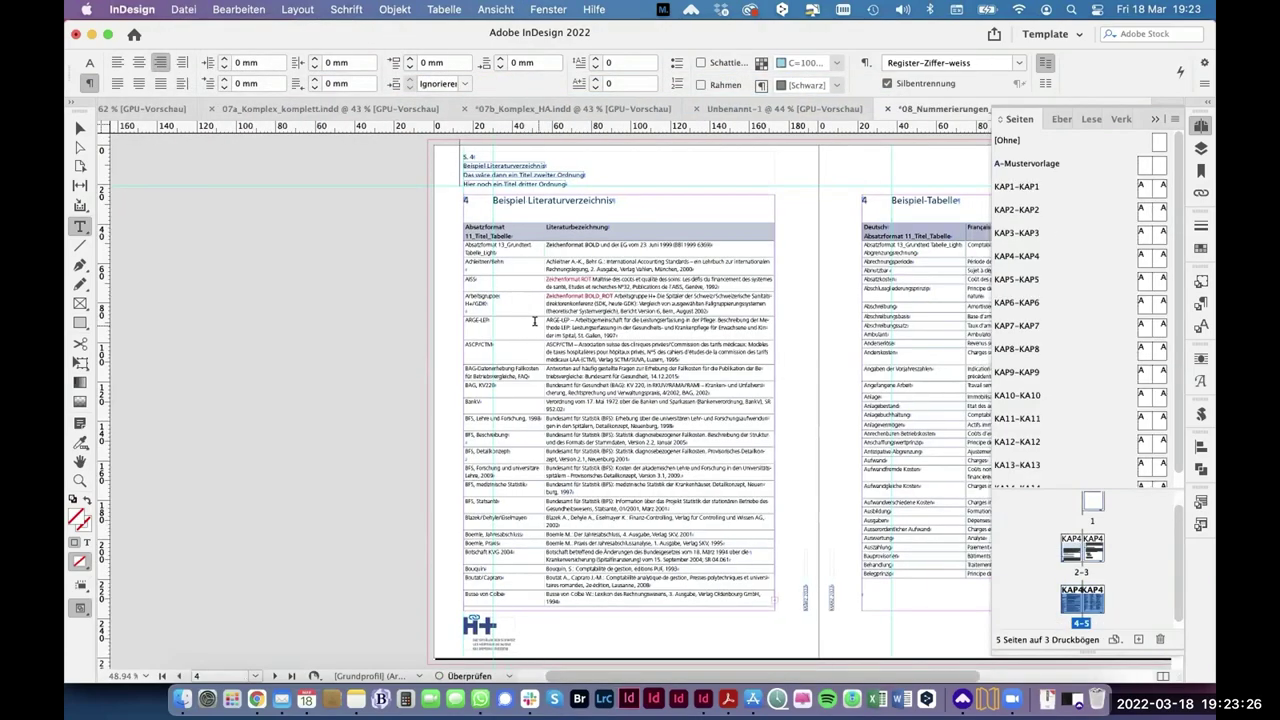
Step: Convert the automatic numbering of the page 2 heading "Das ist ein grosser Titel erster Ordnung" to text
{"action": "scroll", "coordinate": [600, 360], "scroll_direction": "up", "scroll_amount": 10}
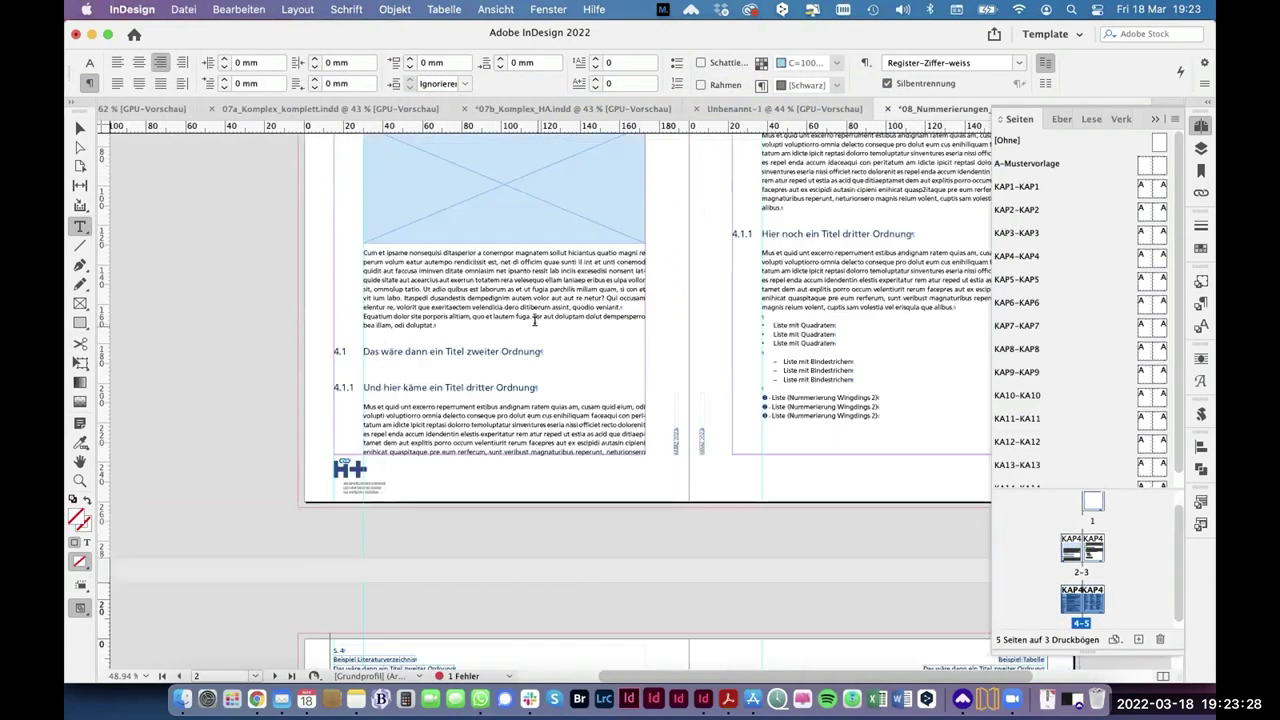
{"action": "key", "text": "super+space"}
{"action": "left_click_drag", "start_coordinate": [300, 242], "coordinate": [663, 402]}
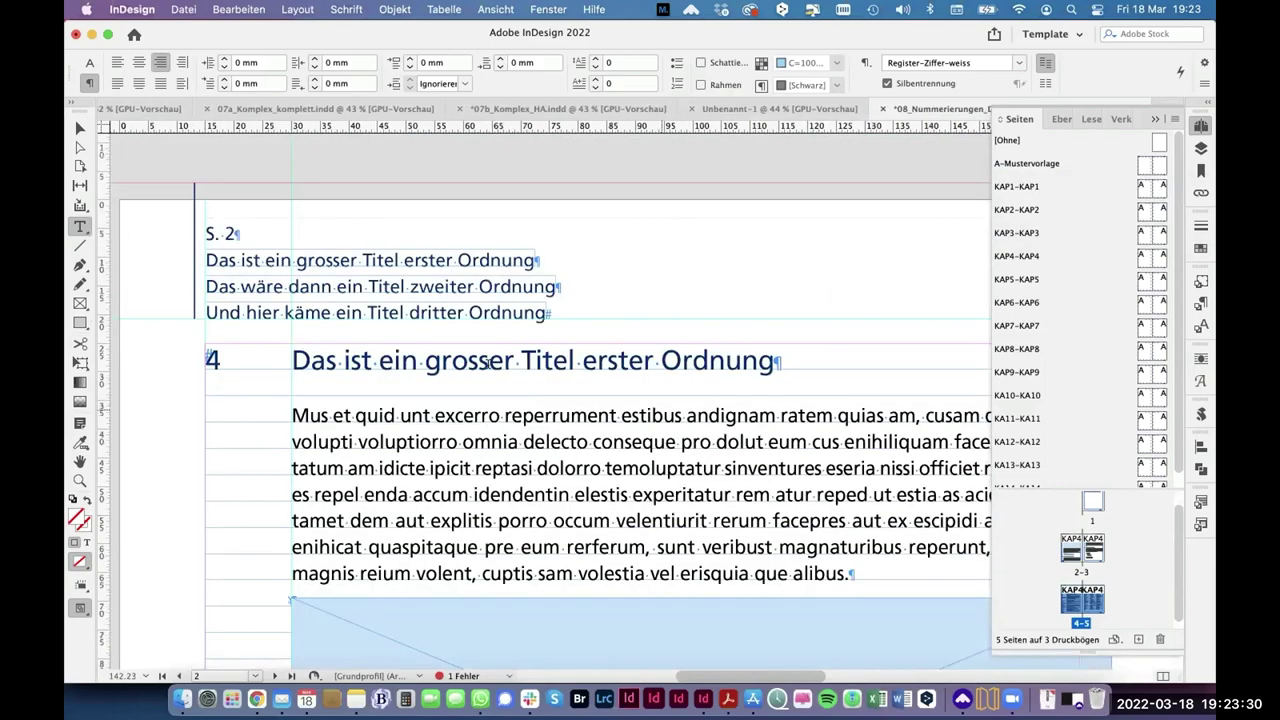
{"action": "double_click", "coordinate": [483, 361]}
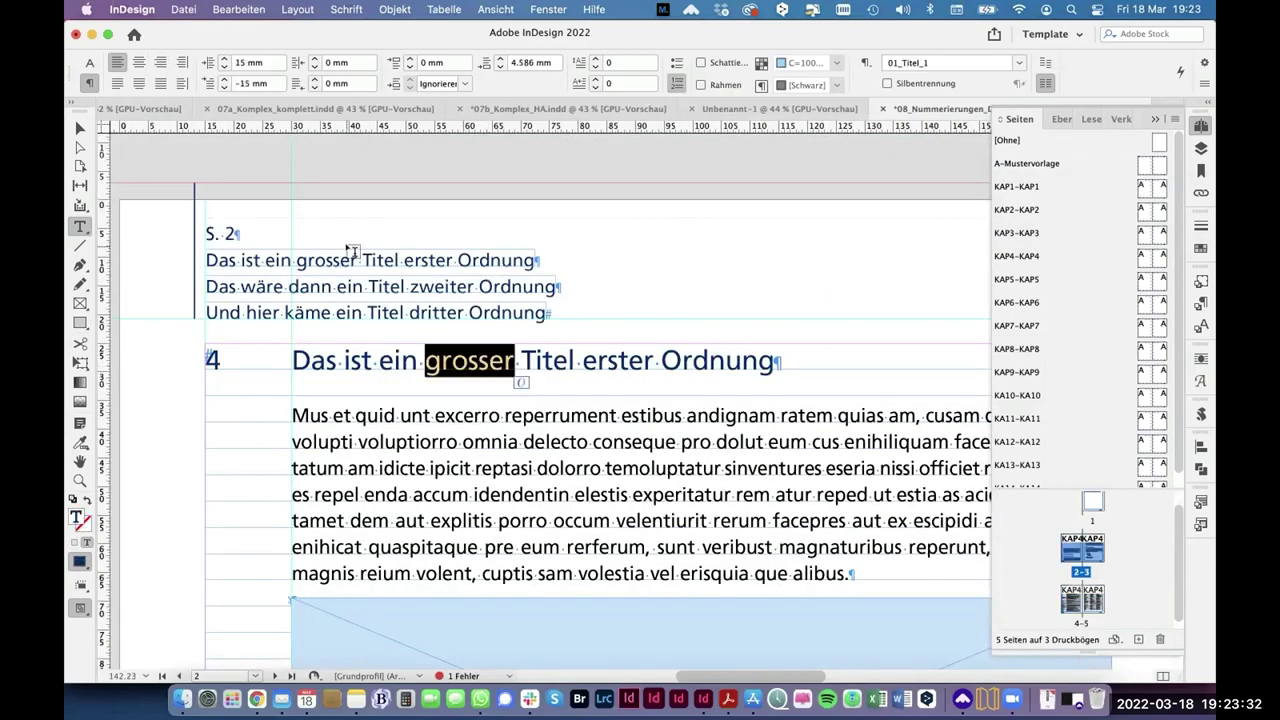
{"action": "left_click", "coordinate": [404, 358]}
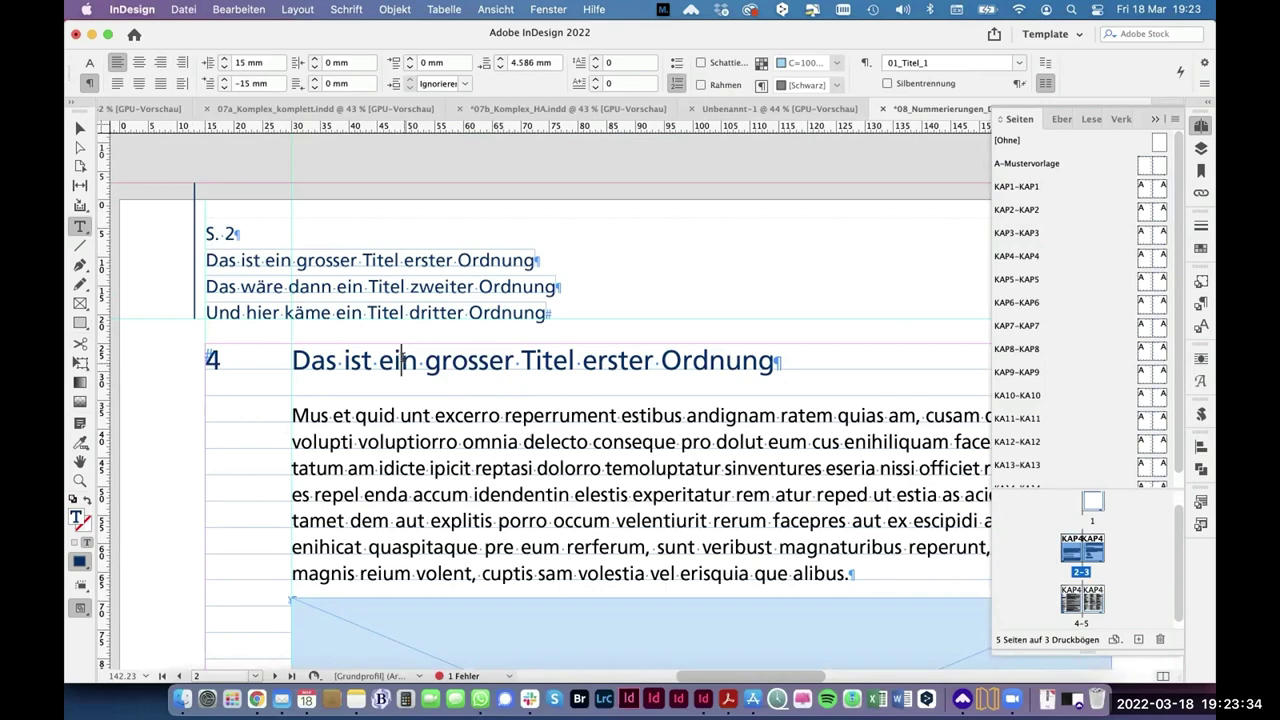
{"action": "left_click", "coordinate": [348, 9]}
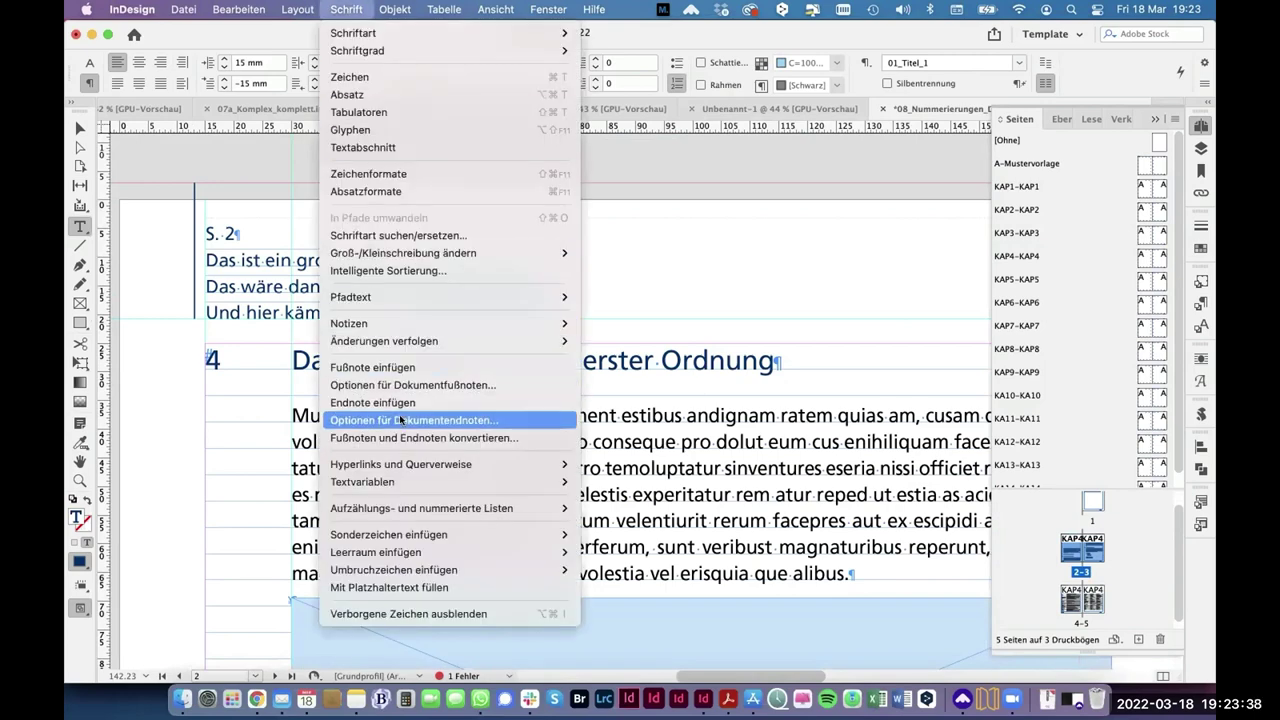
{"action": "mouse_move", "coordinate": [420, 508]}
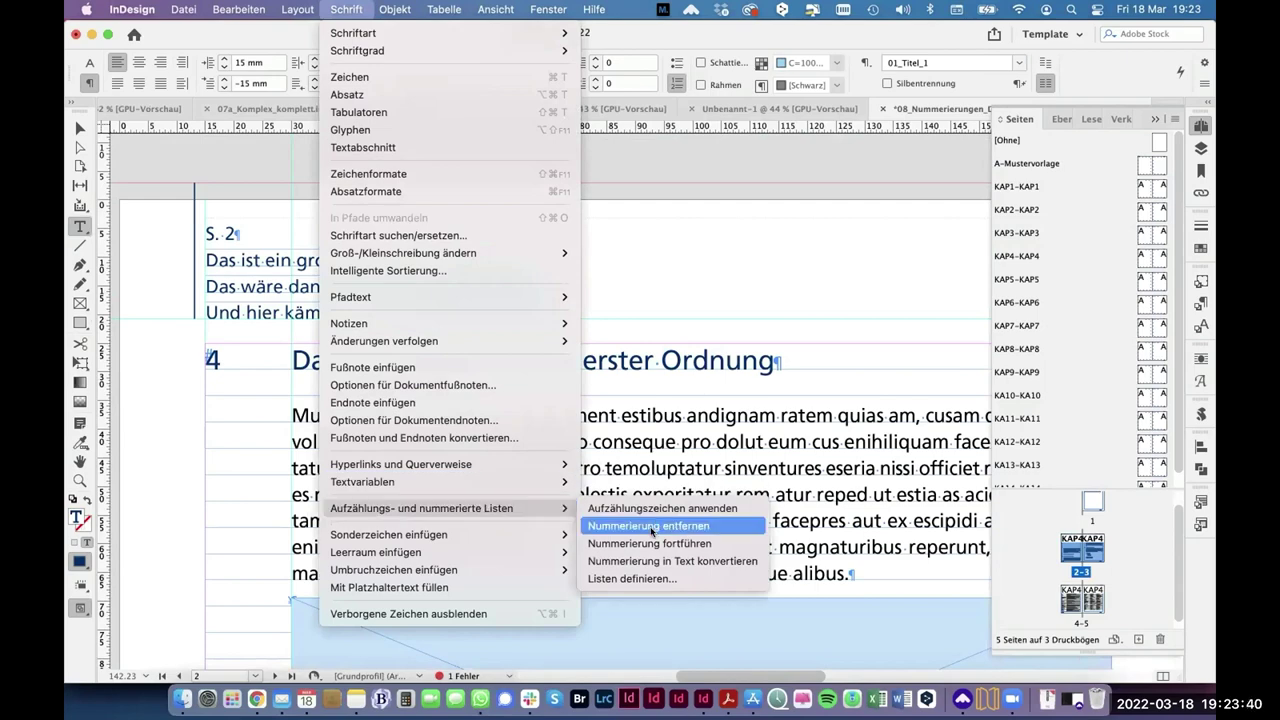
{"action": "left_click", "coordinate": [660, 561]}
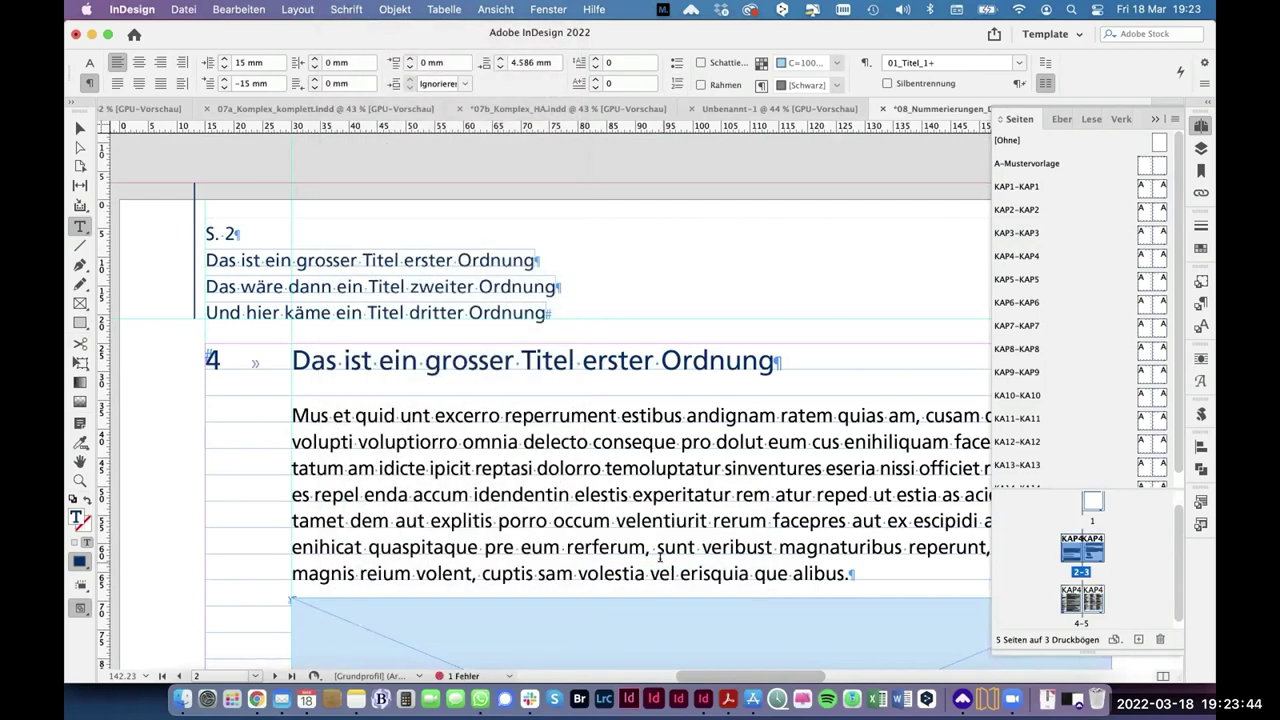
Step: Deselect the heading's text frame and toggle the preview mode on and off to refresh the running header
{"action": "left_click", "coordinate": [80, 127]}
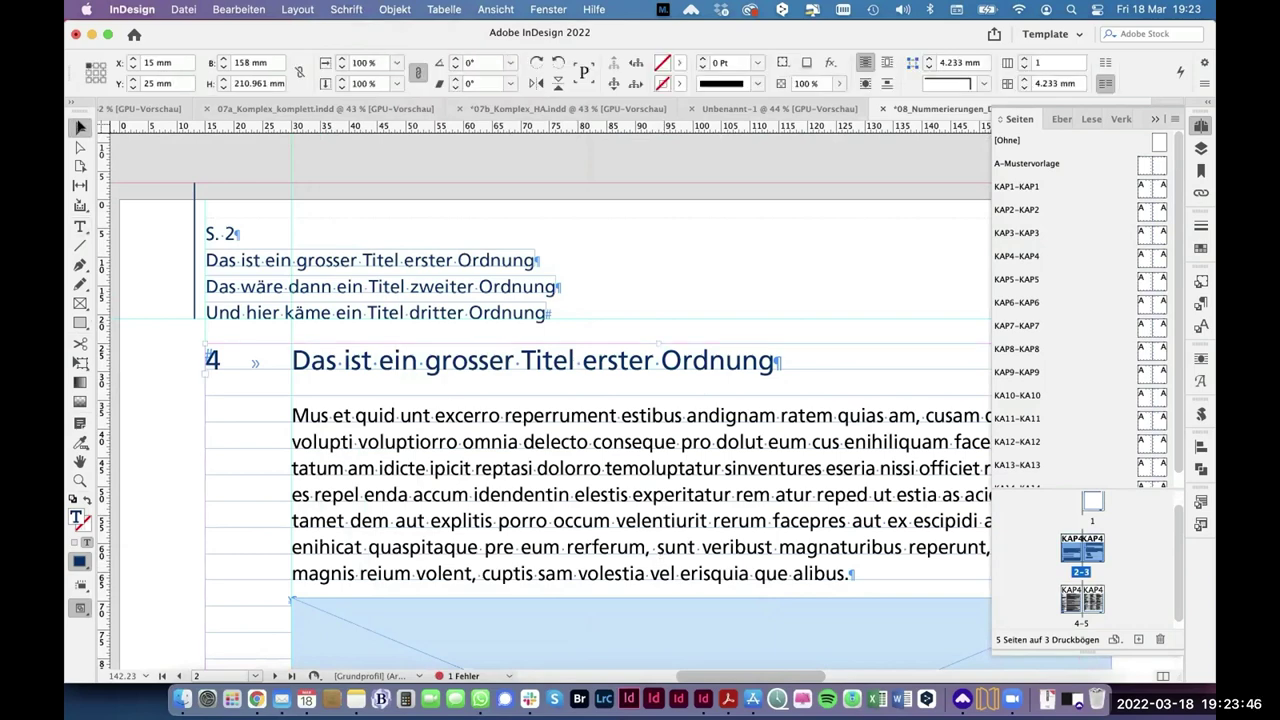
{"action": "key", "text": "w"}
{"action": "key", "text": "w"}
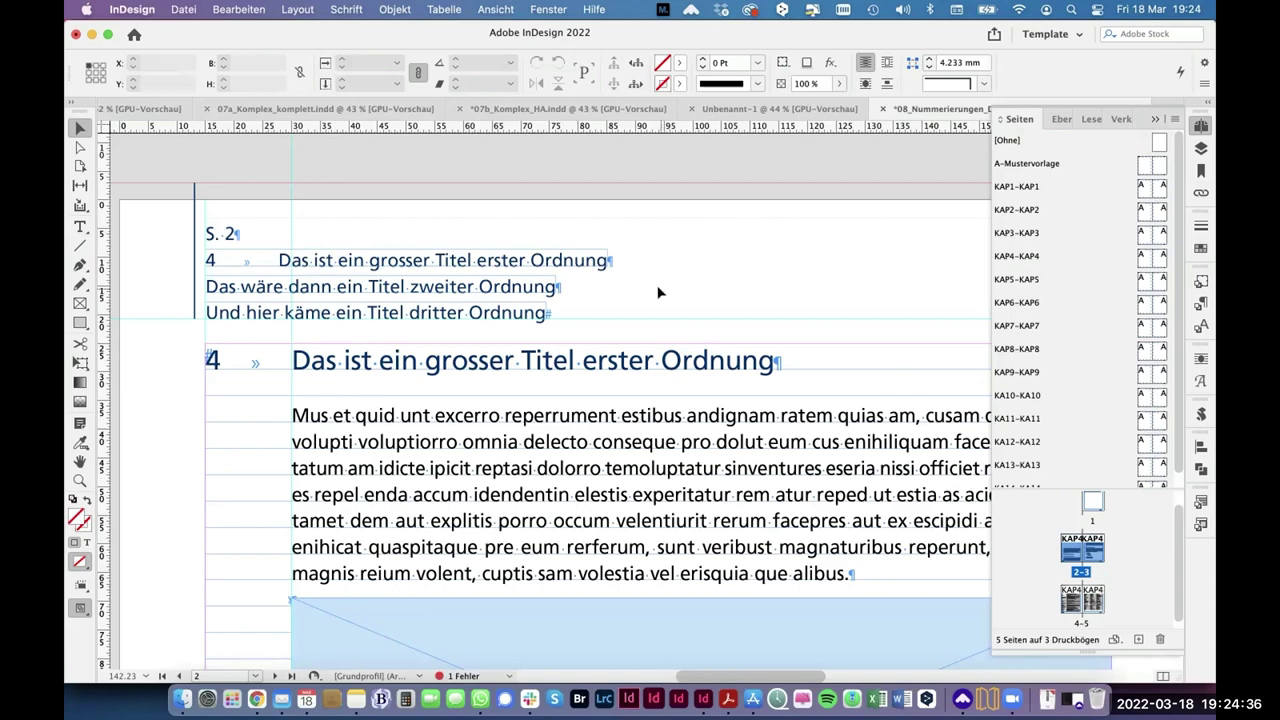
Step: Set up a document-wide text search for the paragraph style 03_Titel_1_1_1 and close Find/Change without running it
{"action": "key", "text": "super+f"}
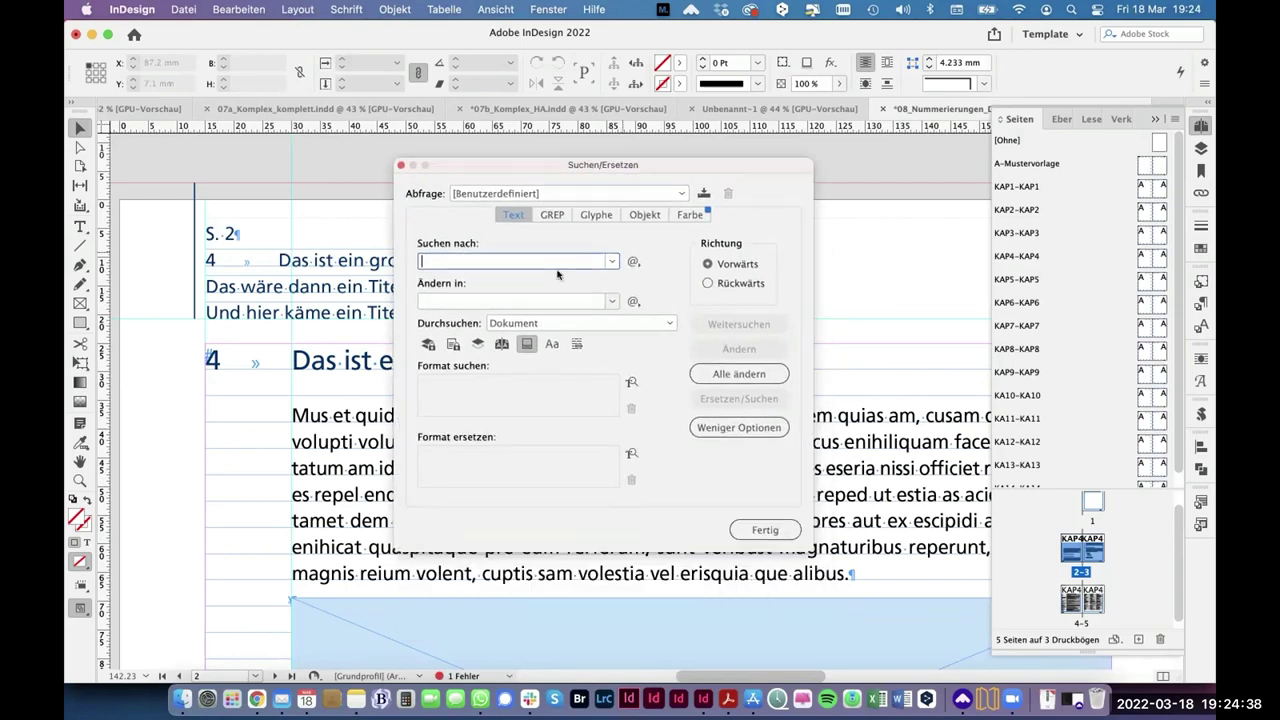
{"action": "left_click", "coordinate": [504, 402]}
{"action": "left_click", "coordinate": [507, 302]}
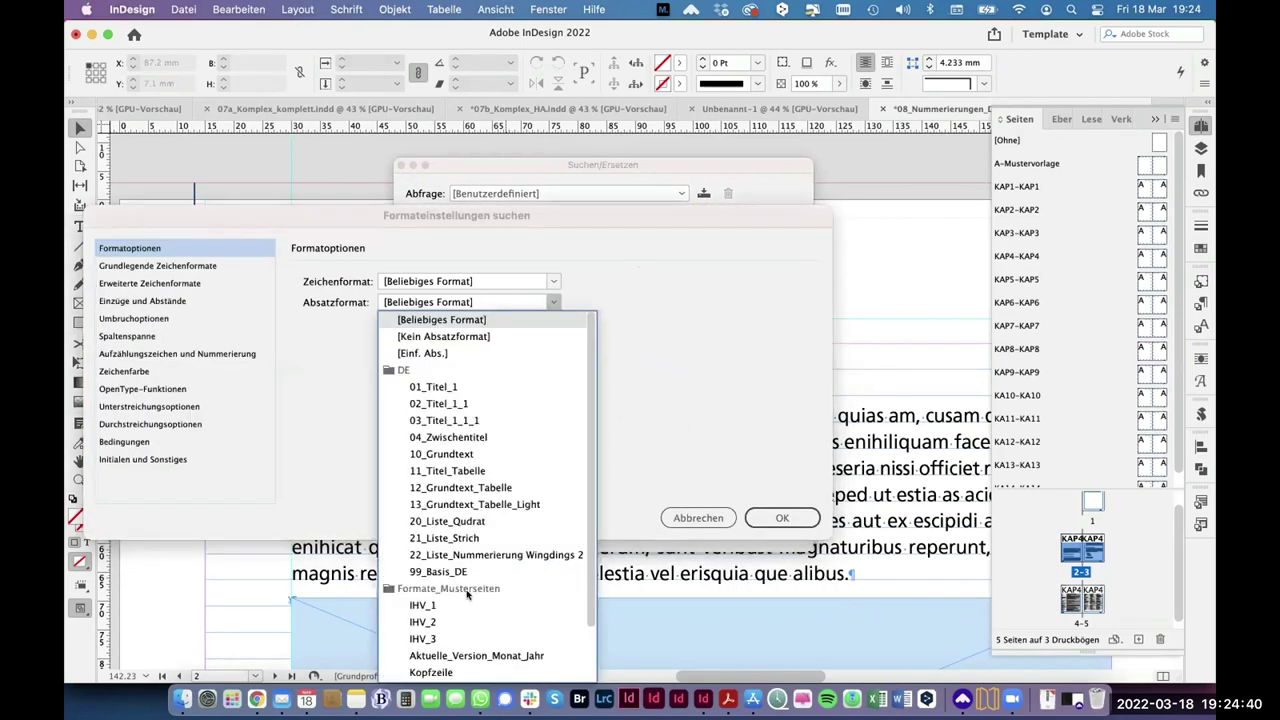
{"action": "left_click", "coordinate": [470, 421]}
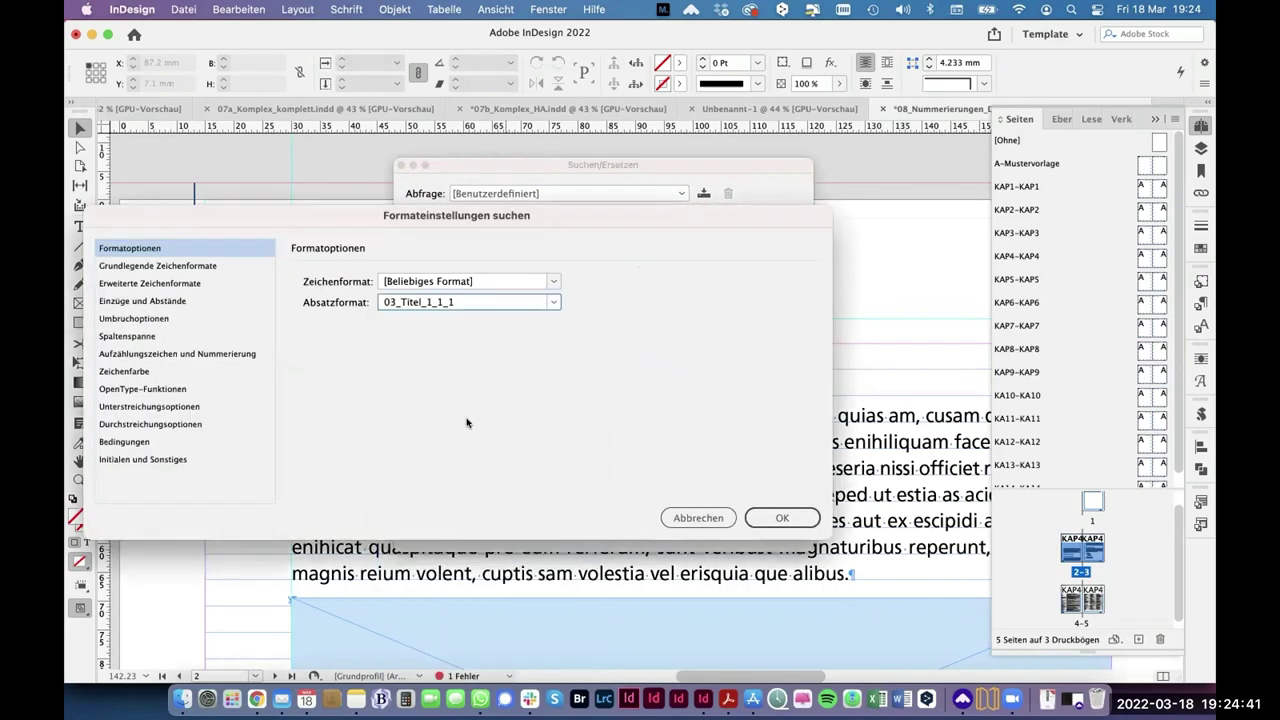
{"action": "left_click", "coordinate": [785, 518]}
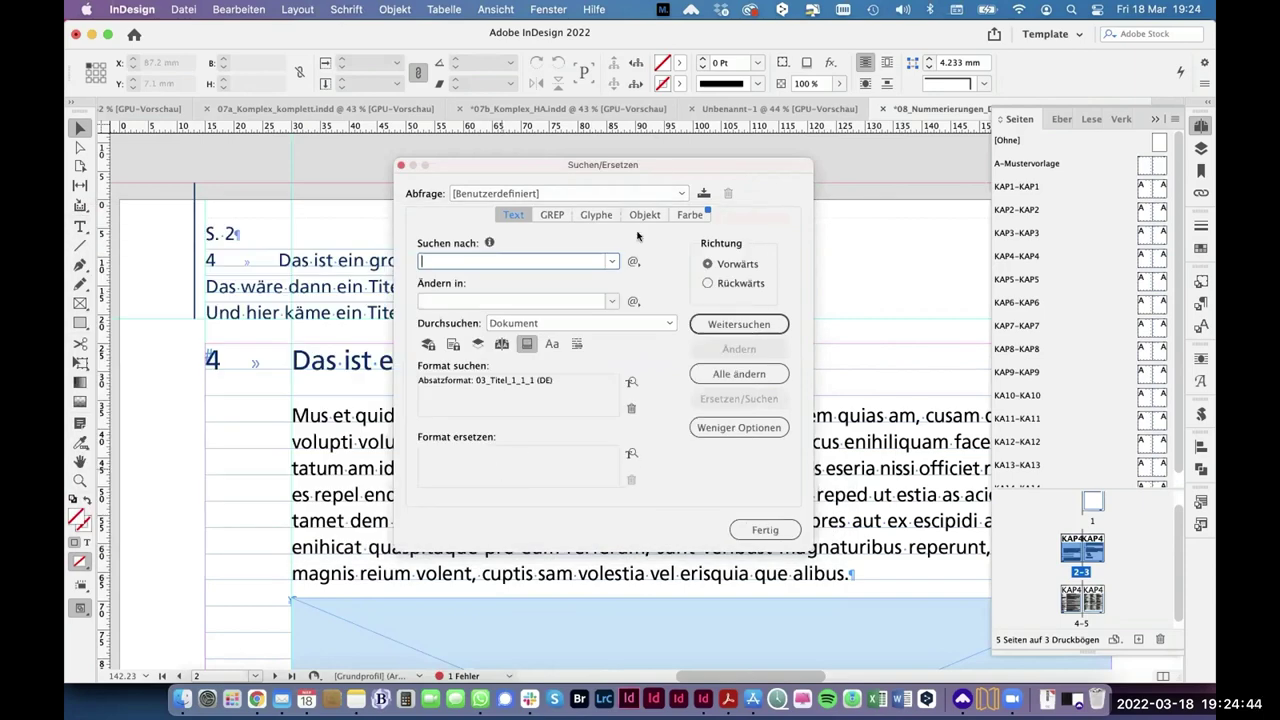
{"action": "left_click_drag", "start_coordinate": [661, 162], "coordinate": [544, 120]}
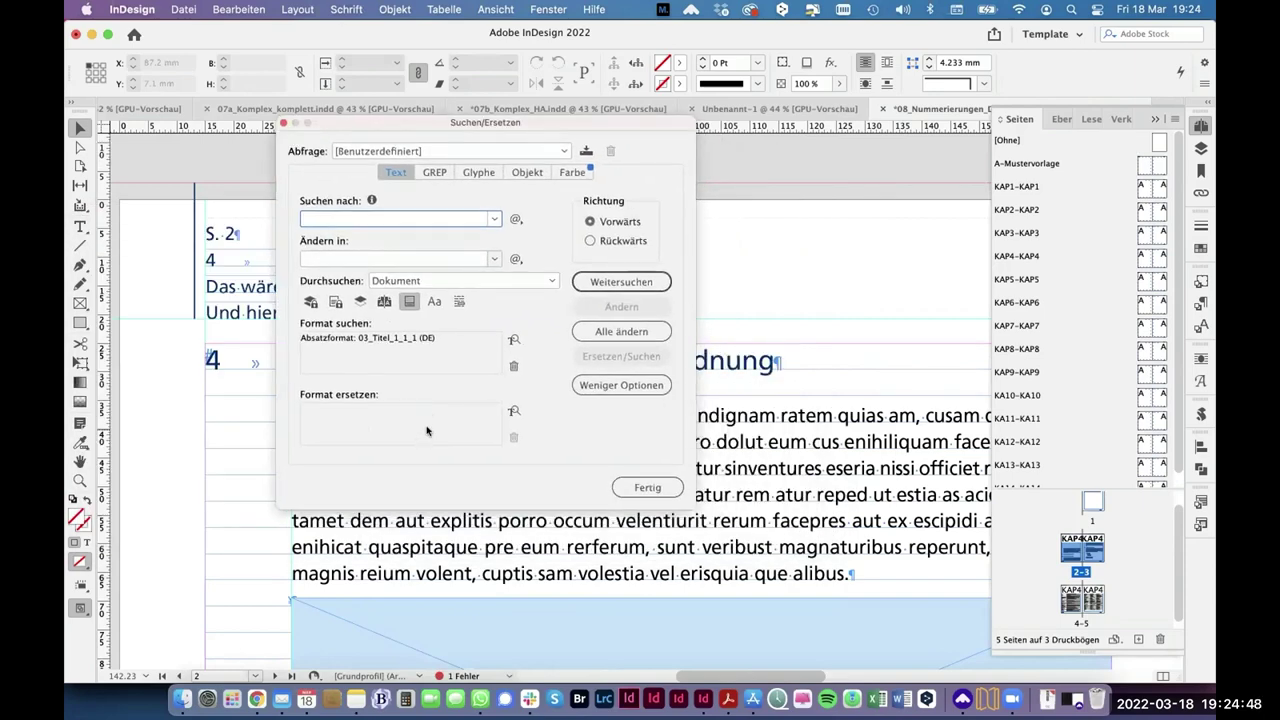
{"action": "left_click", "coordinate": [665, 487]}
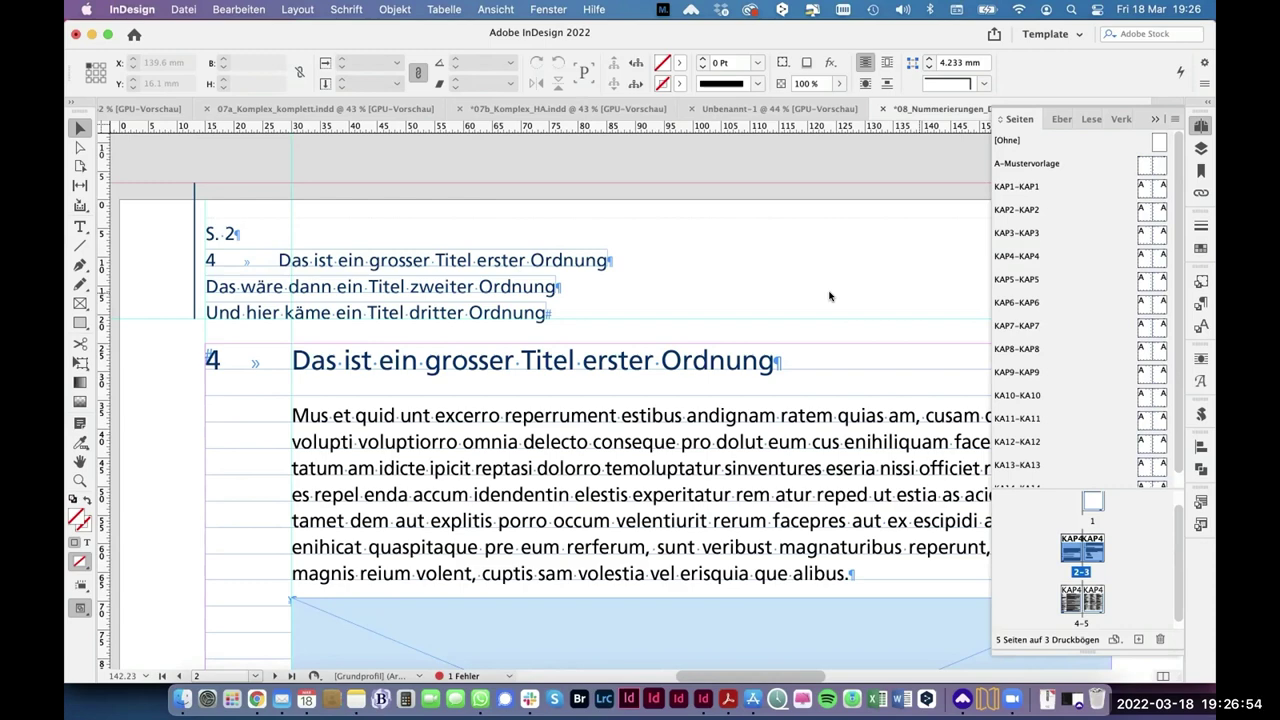
Step: Open the parent page KAP2-KAP2 and examine its running header variables and chapter tab
{"action": "double_click", "coordinate": [1158, 213]}
{"action": "scroll", "coordinate": [460, 322], "scroll_direction": "right", "scroll_amount": 5}
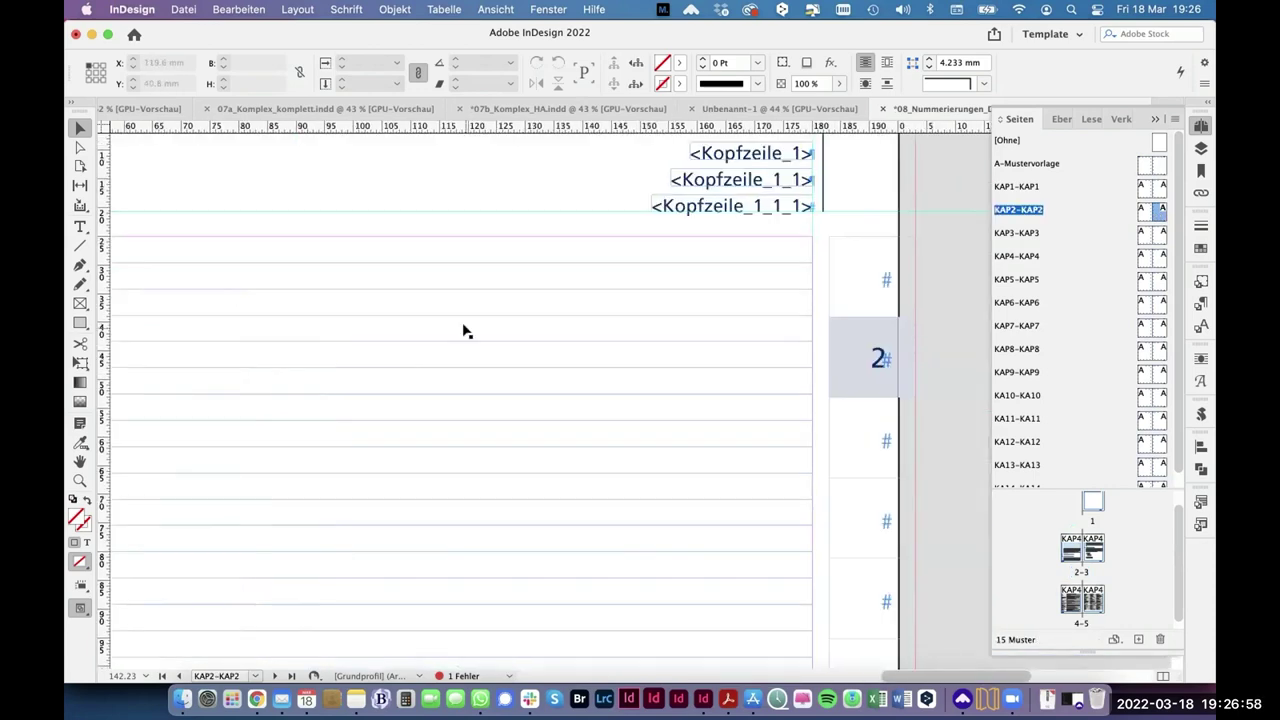
{"action": "key", "text": "super+1"}
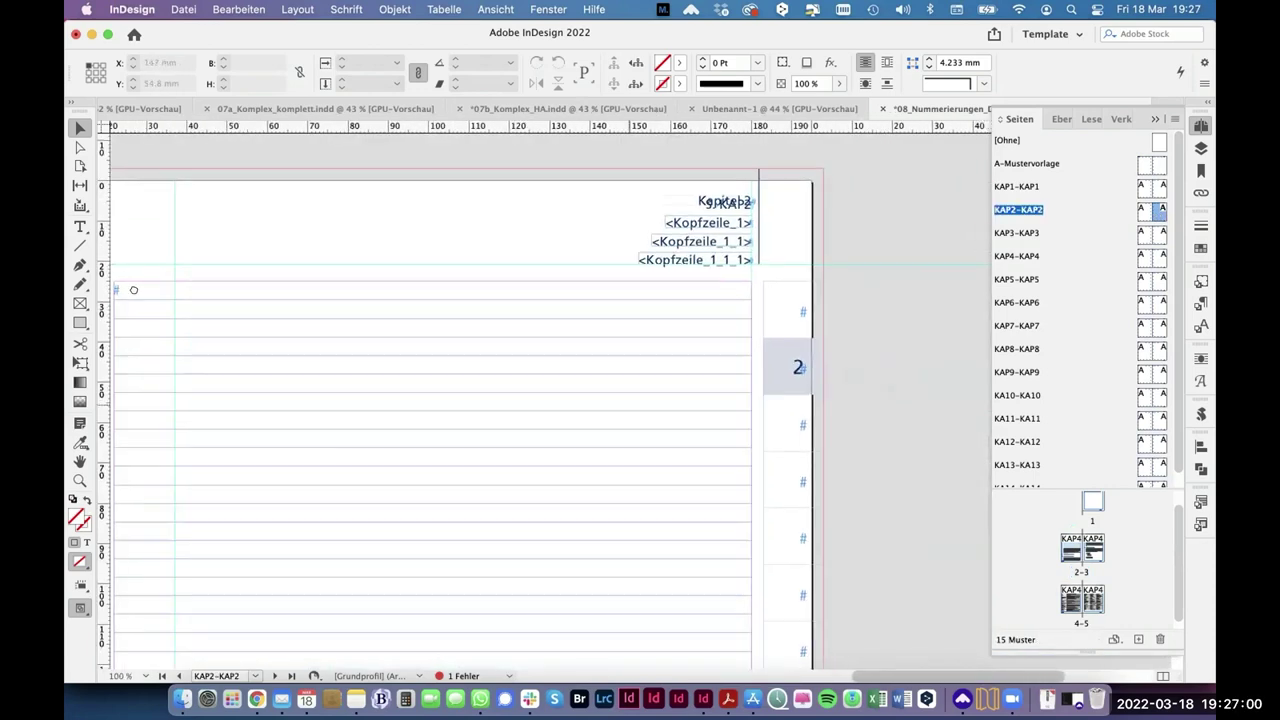
{"action": "scroll", "coordinate": [331, 331], "scroll_direction": "right", "scroll_amount": 5}
{"action": "scroll", "coordinate": [331, 331], "scroll_direction": "down", "scroll_amount": 1}
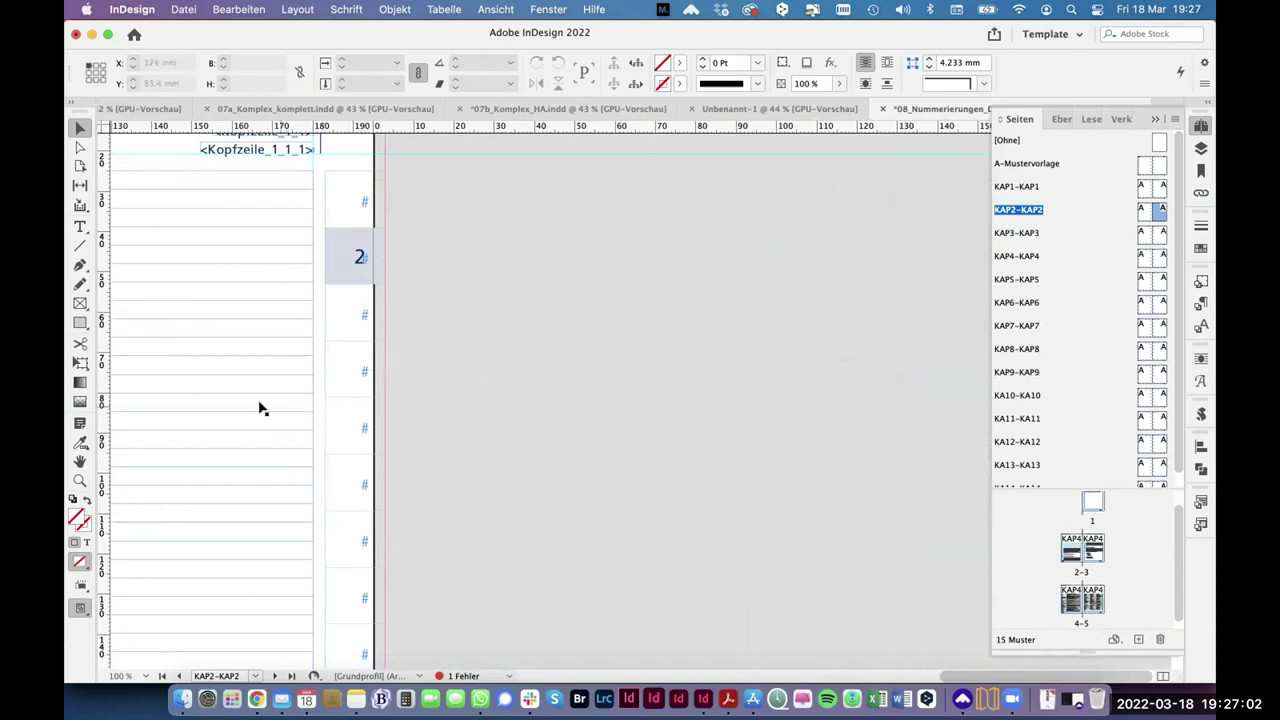
{"action": "scroll", "coordinate": [429, 393], "scroll_direction": "left", "scroll_amount": 3}
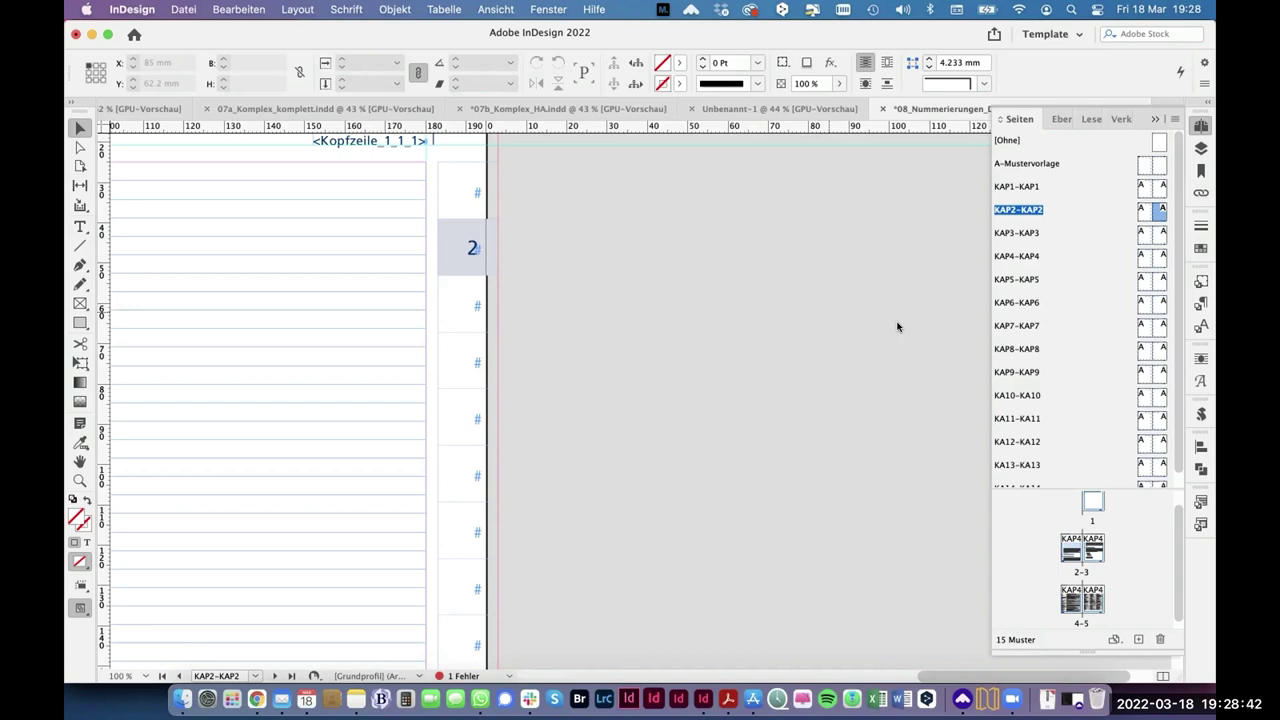
{"action": "key", "text": "super+alt+0"}
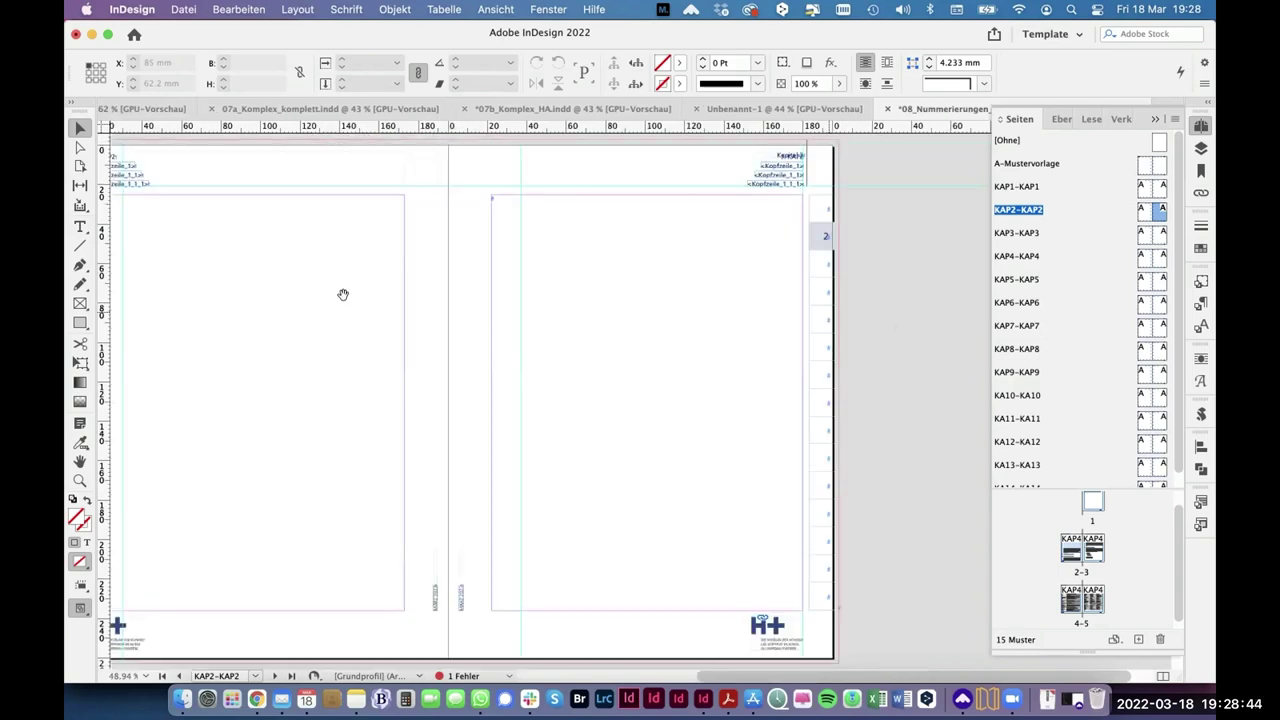
{"action": "scroll", "coordinate": [563, 331], "scroll_direction": "left", "scroll_amount": 5}
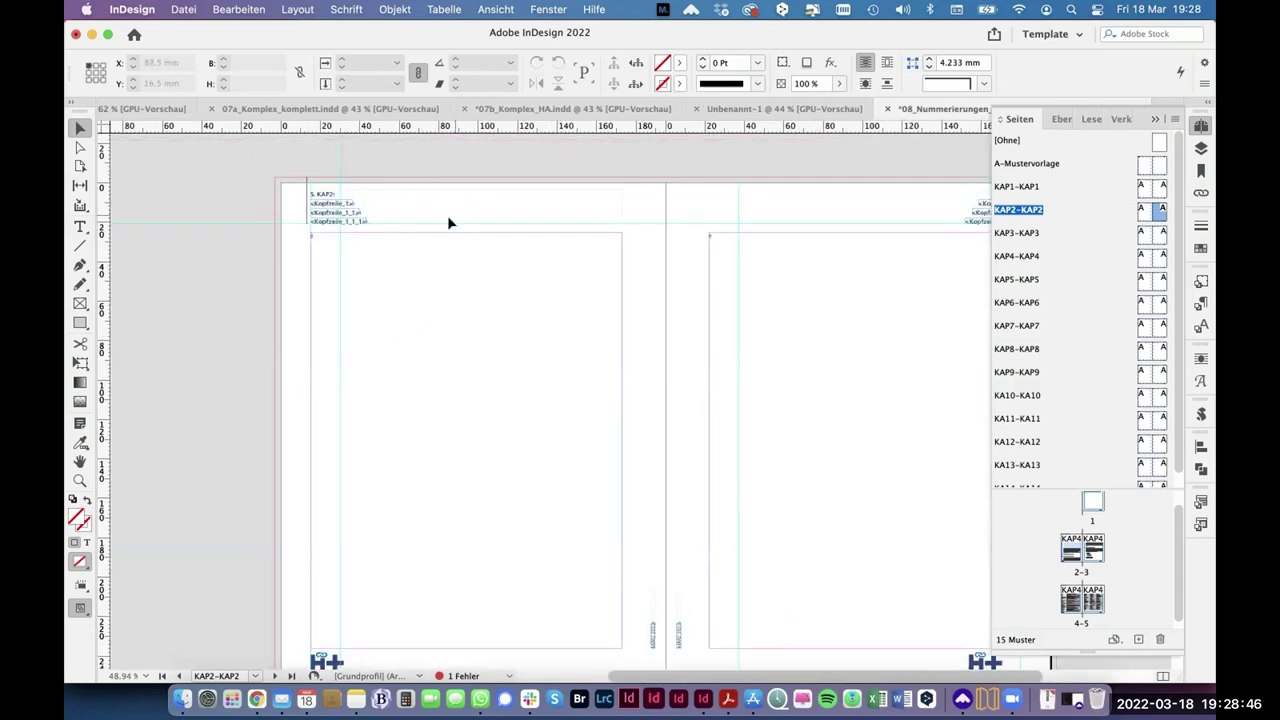
{"action": "left_click", "coordinate": [1200, 127]}
{"action": "left_click", "coordinate": [1200, 127]}
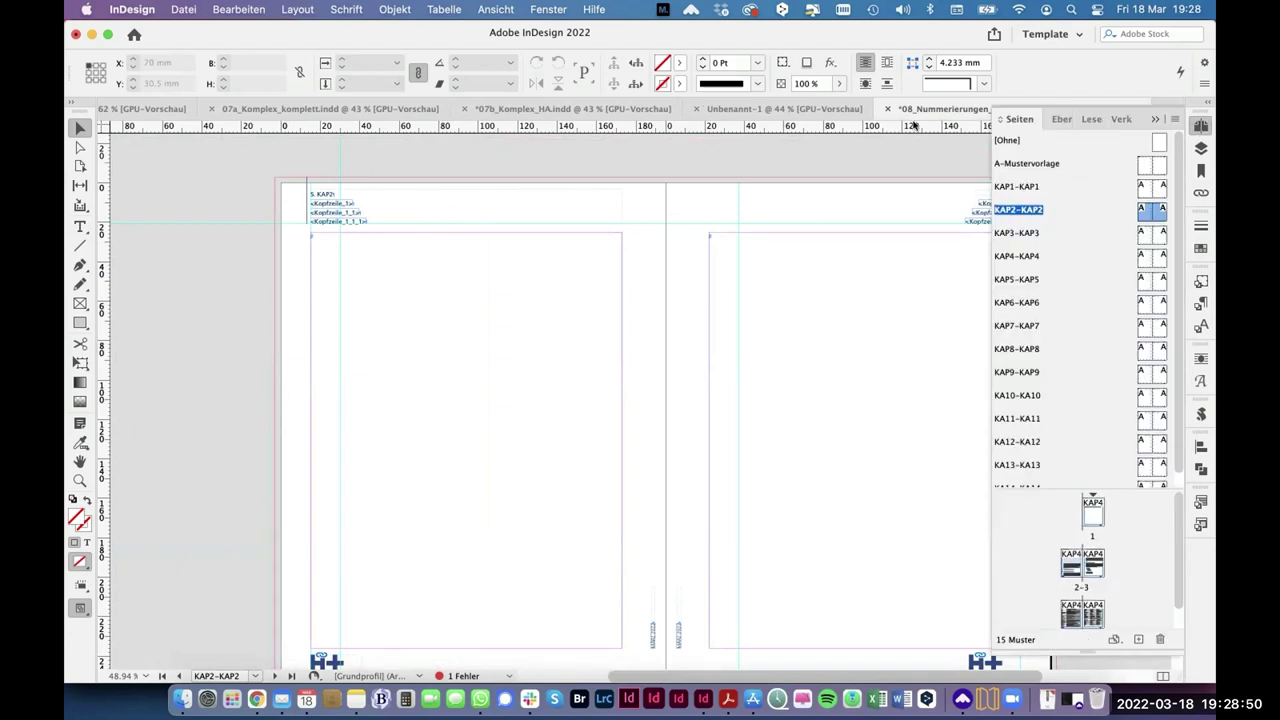
Step: On the left-hand page of A-Mustervorlage, narrow the running header's text frame to about 43.8 mm wide
{"action": "double_click", "coordinate": [1044, 163]}
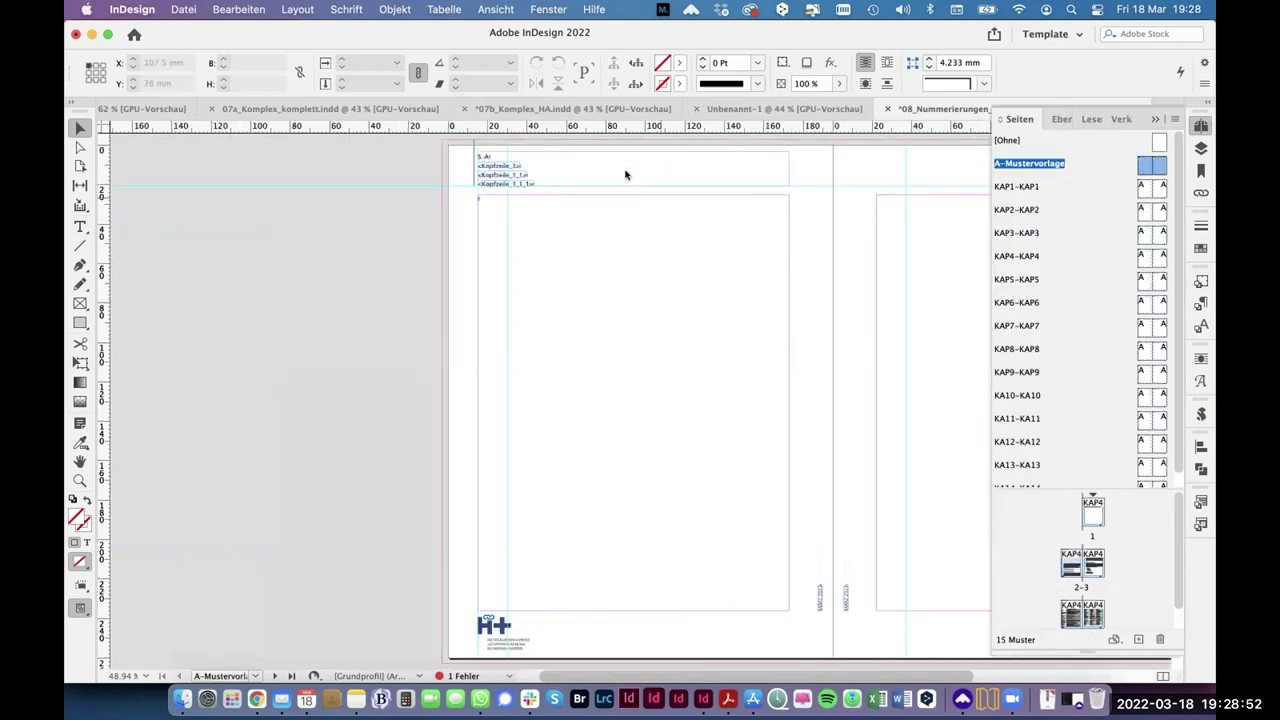
{"action": "left_click_drag", "start_coordinate": [471, 150], "coordinate": [821, 258]}
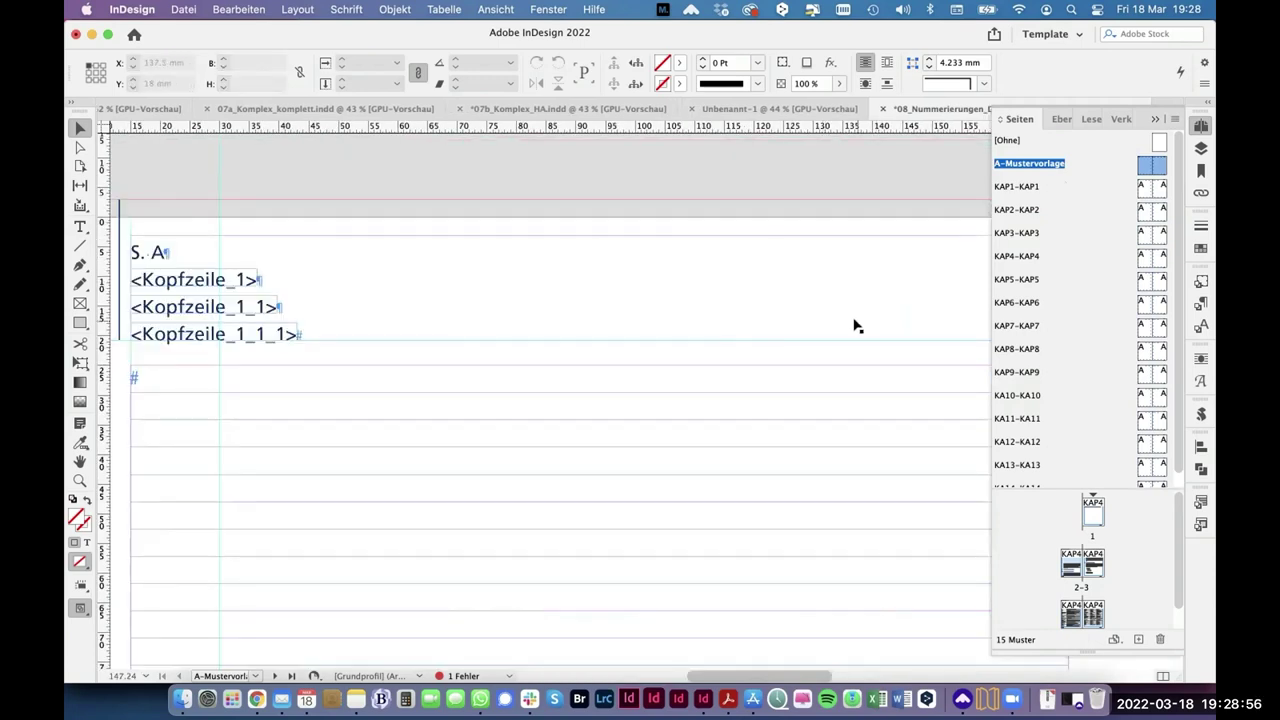
{"action": "key", "text": "super+minus"}
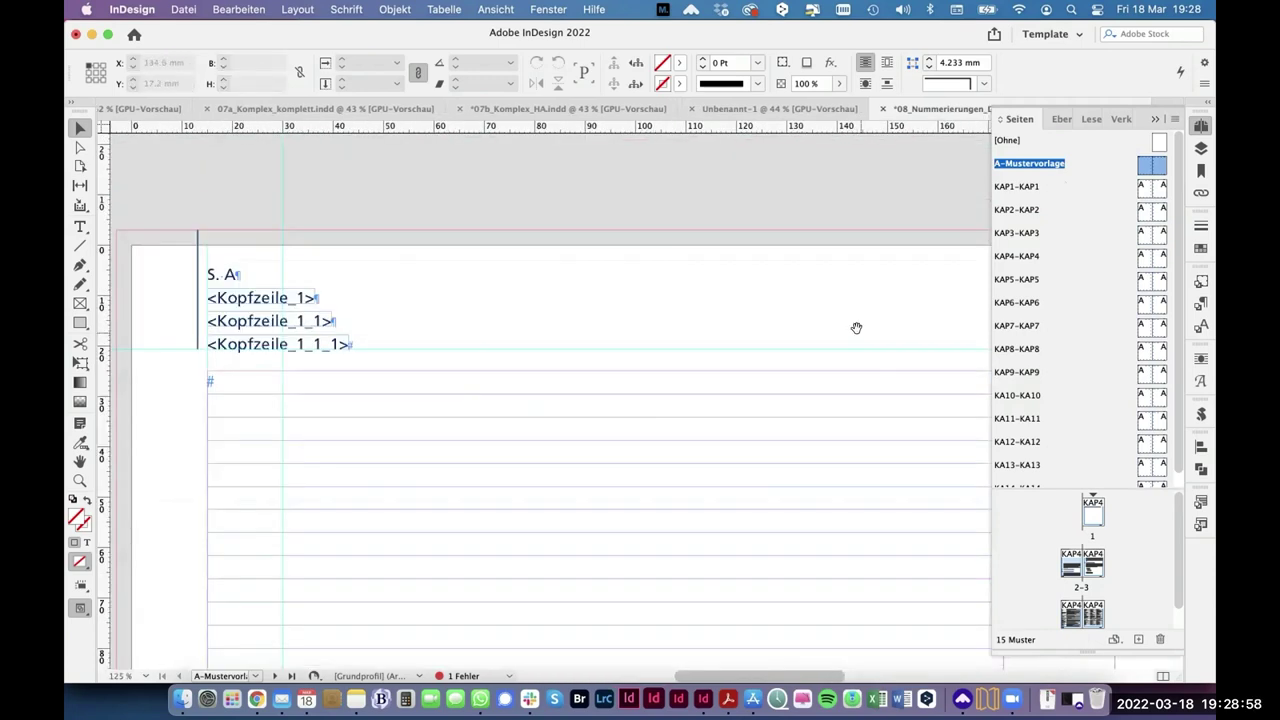
{"action": "scroll", "coordinate": [840, 290], "scroll_direction": "down", "scroll_amount": 3}
{"action": "scroll", "coordinate": [840, 290], "scroll_direction": "right", "scroll_amount": 1}
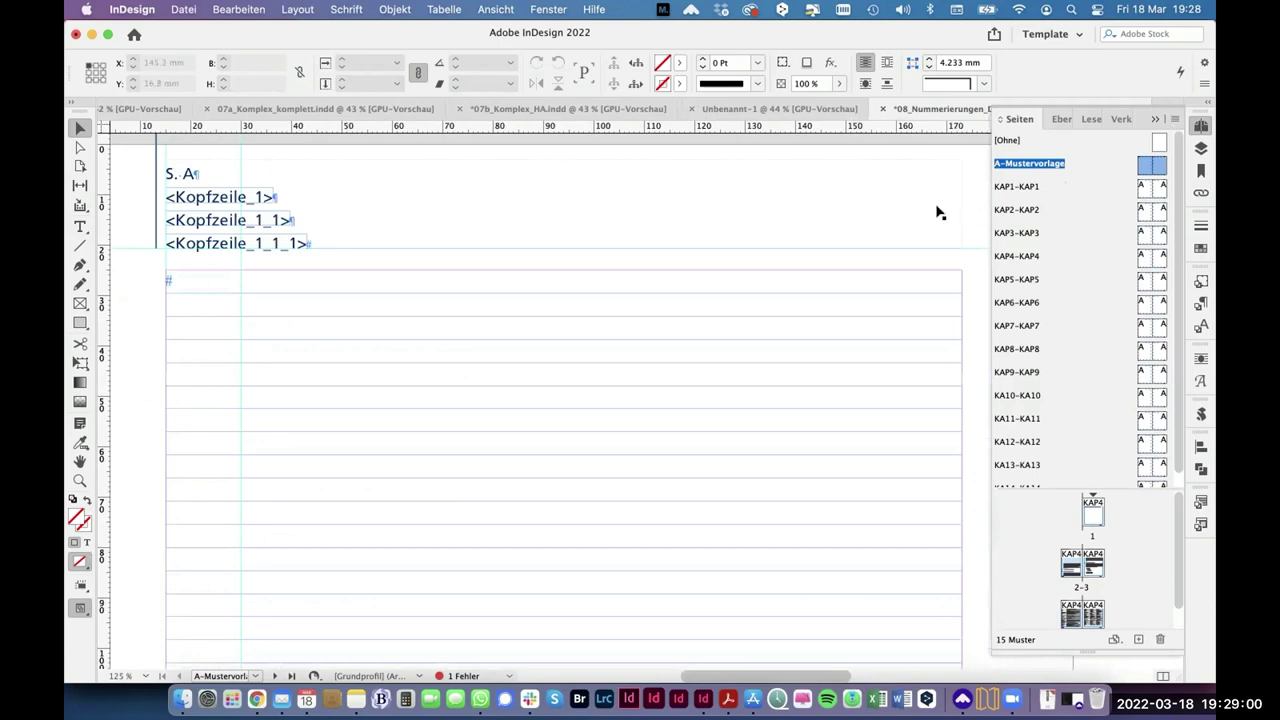
{"action": "left_click", "coordinate": [1200, 125]}
{"action": "left_click", "coordinate": [957, 203]}
{"action": "left_click_drag", "start_coordinate": [957, 203], "coordinate": [460, 203]}
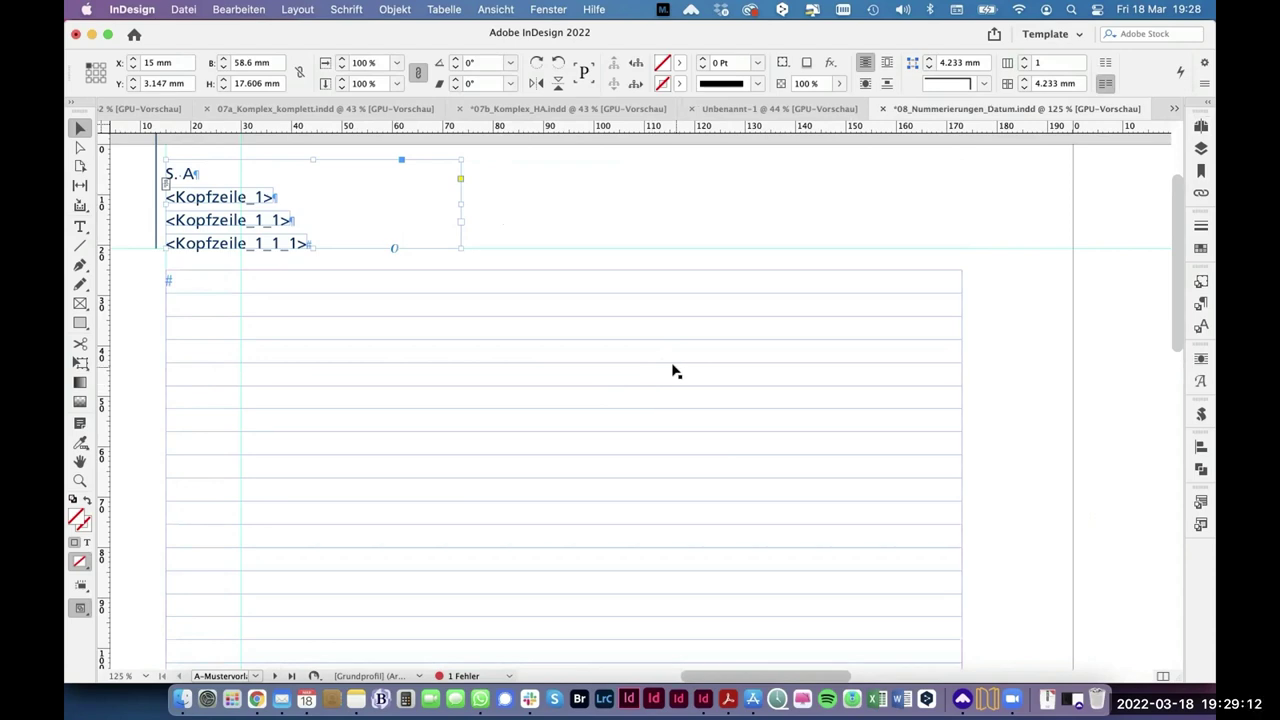
{"action": "left_click", "coordinate": [519, 213]}
{"action": "left_click", "coordinate": [448, 213]}
{"action": "left_click_drag", "start_coordinate": [460, 204], "coordinate": [386, 203]}
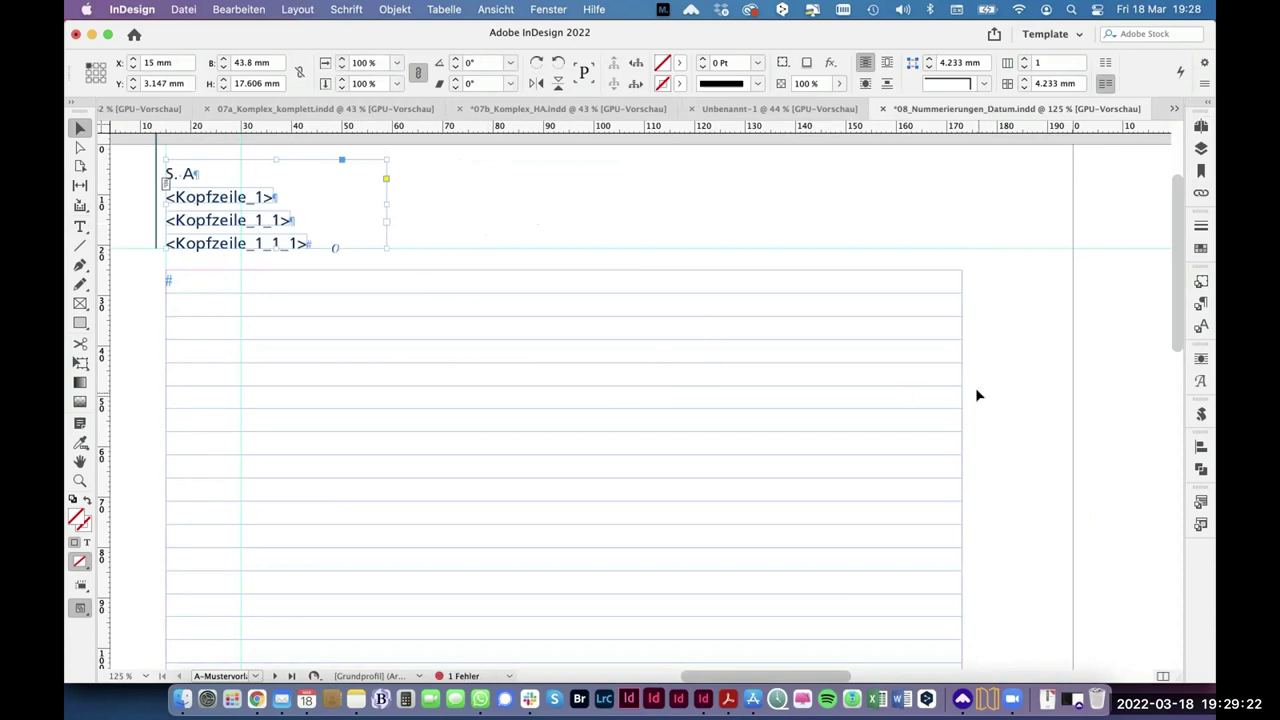
Step: Go to page 2 and examine the running header lines in the narrowed text frame
{"action": "left_click", "coordinate": [1201, 126]}
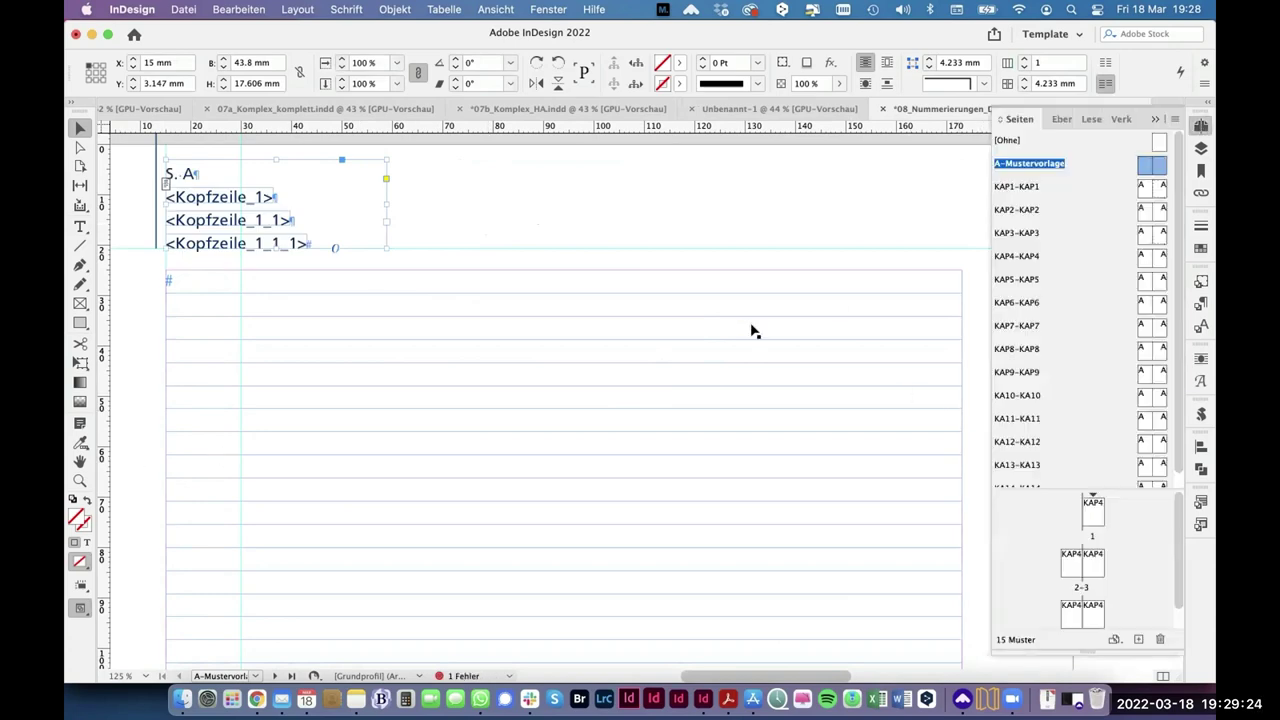
{"action": "double_click", "coordinate": [1071, 567]}
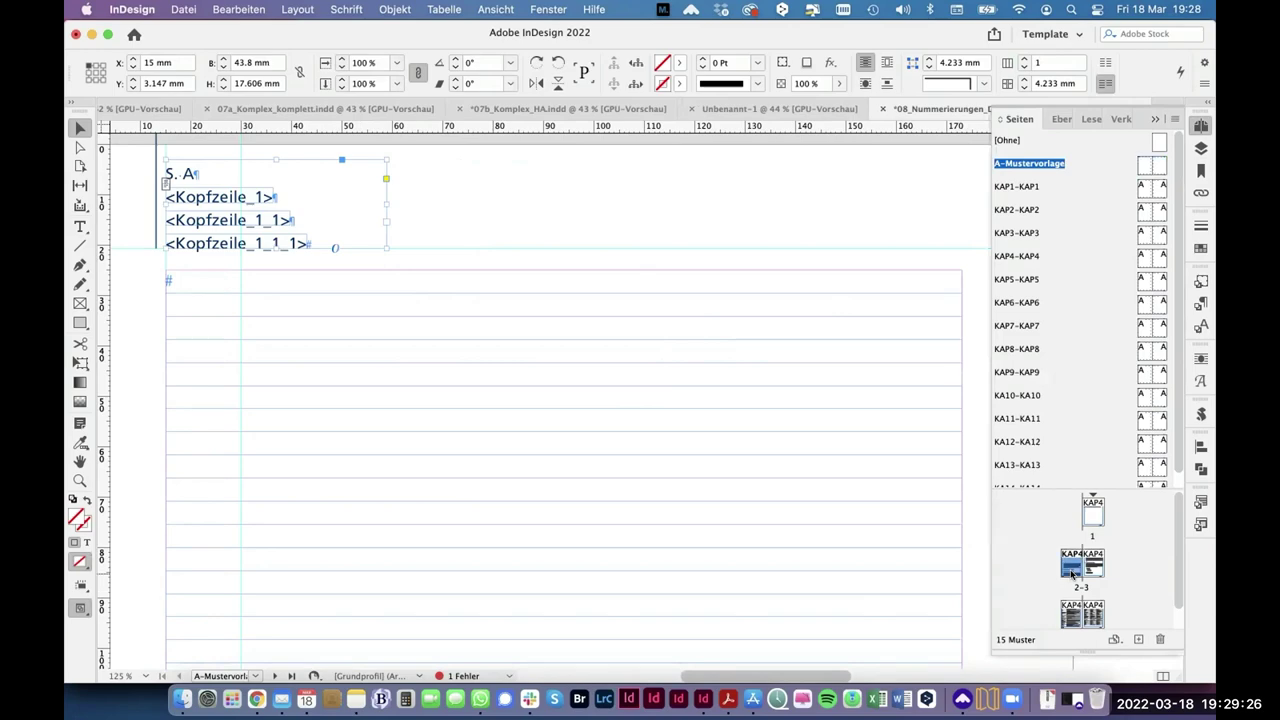
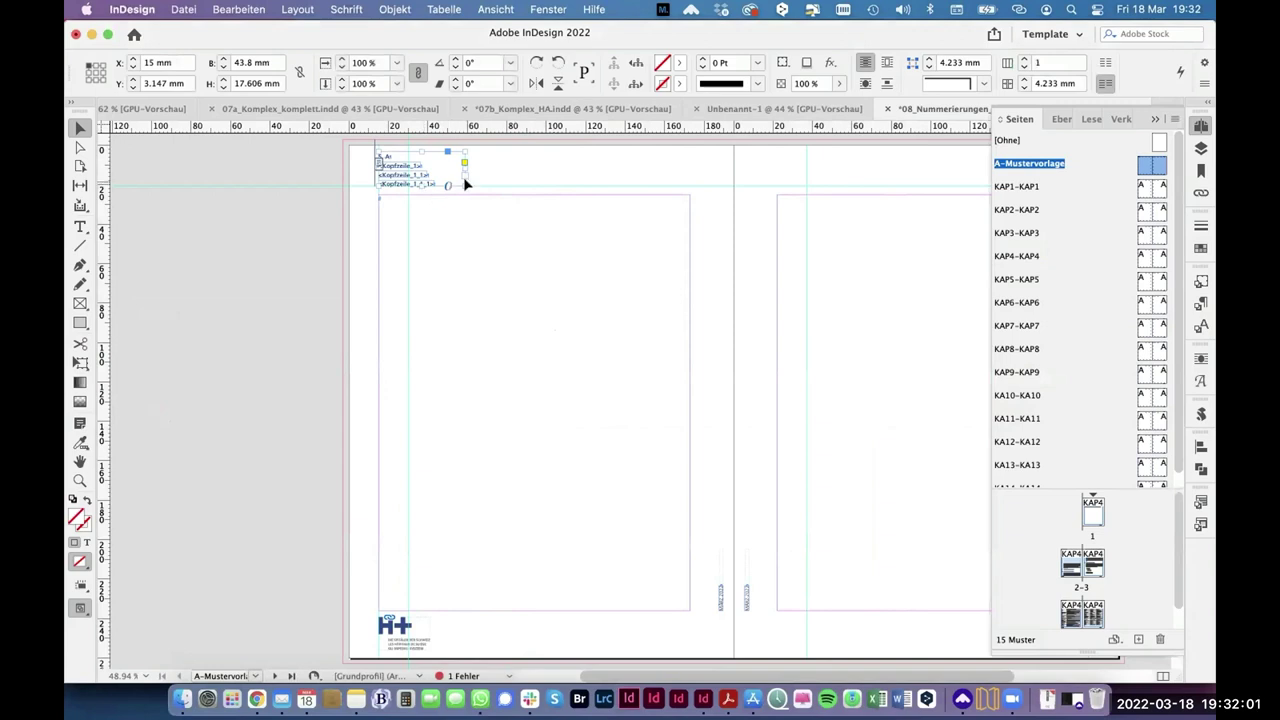
{"action": "left_click", "coordinate": [895, 241]}
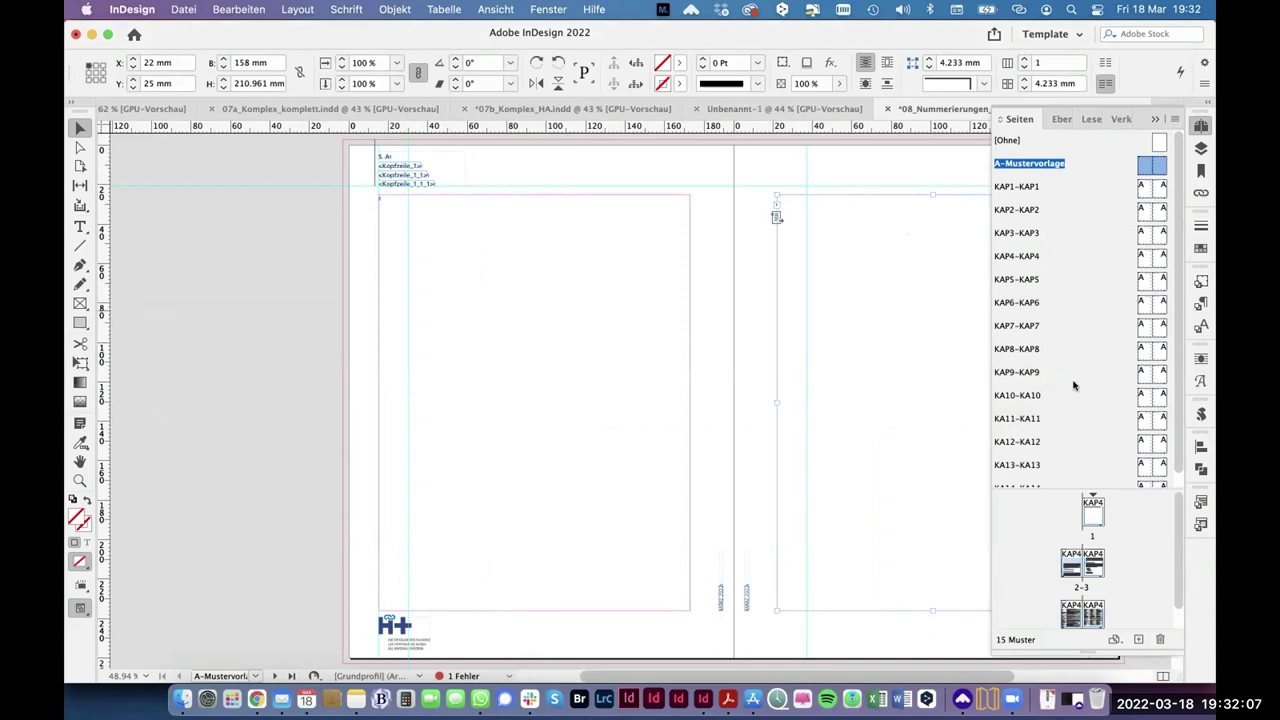
{"action": "left_click", "coordinate": [1073, 565]}
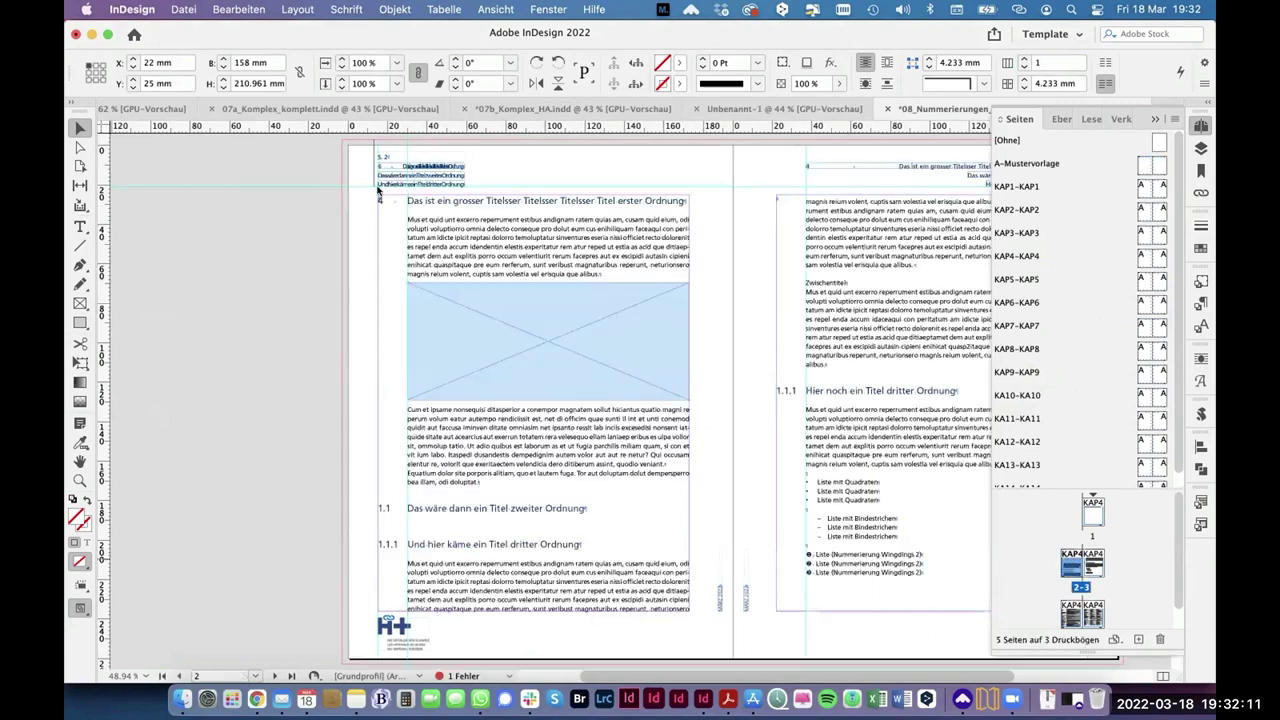
{"action": "left_click_drag", "start_coordinate": [356, 154], "coordinate": [516, 222]}
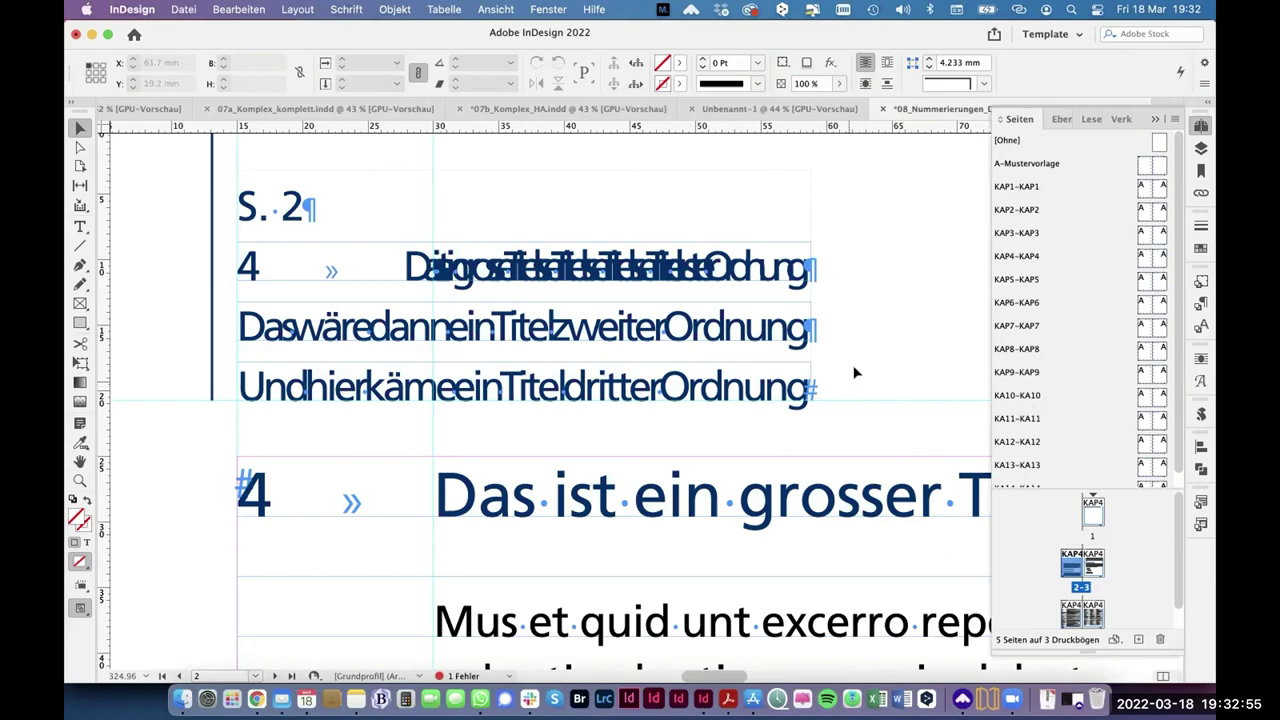
{"action": "key", "text": "super+0"}
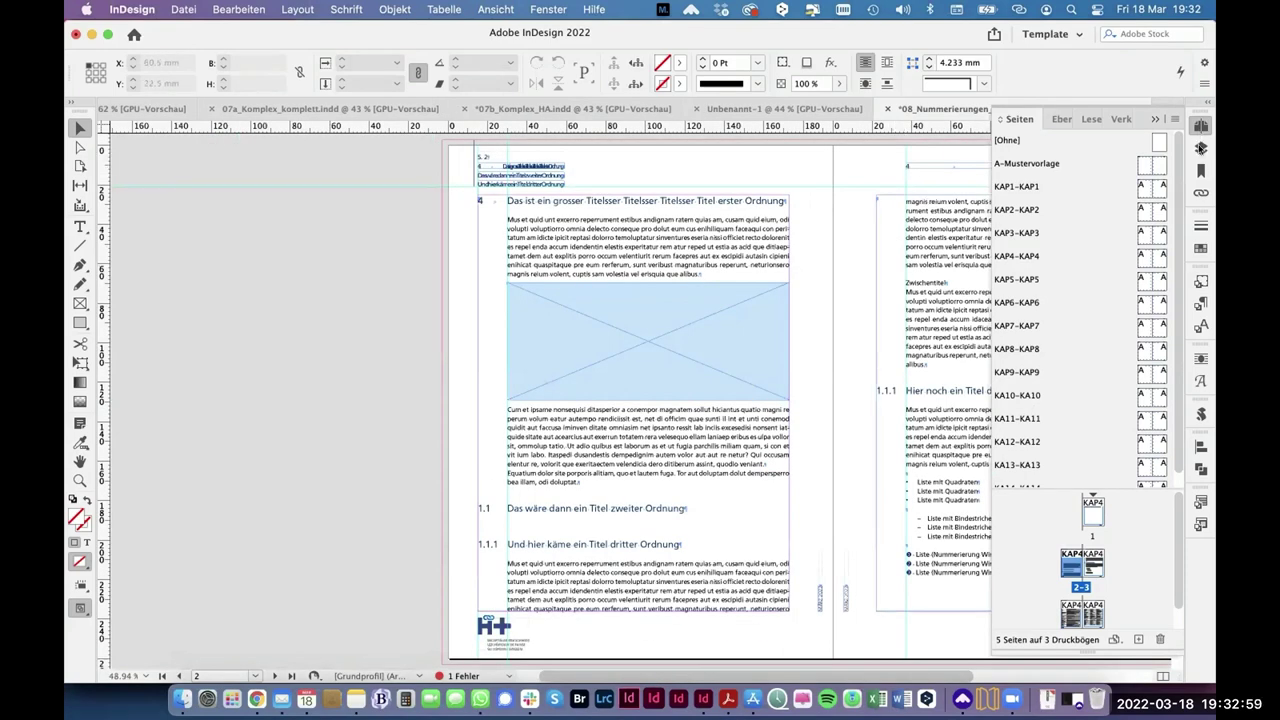
Step: On A-Mustervorlage, set the left-hand page's header frame to auto-size by width only (Nur Breite), anchored at its left edge
{"action": "double_click", "coordinate": [1022, 163]}
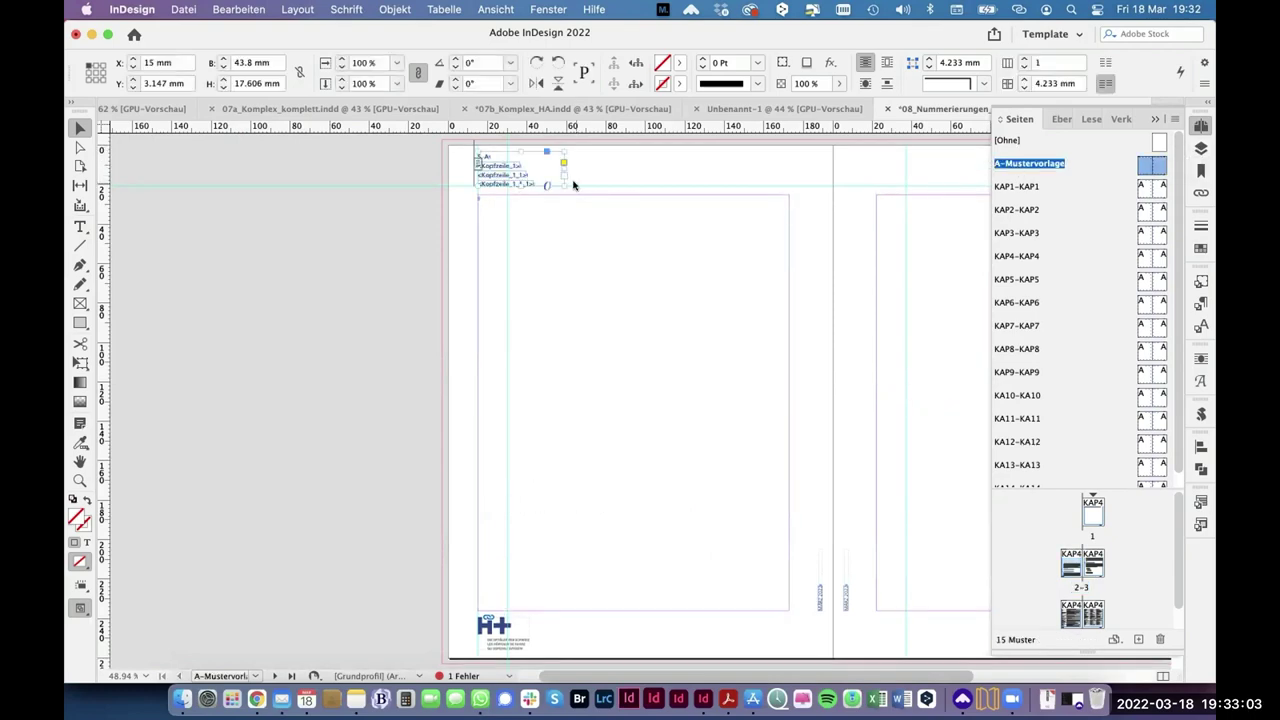
{"action": "key", "text": "super+b"}
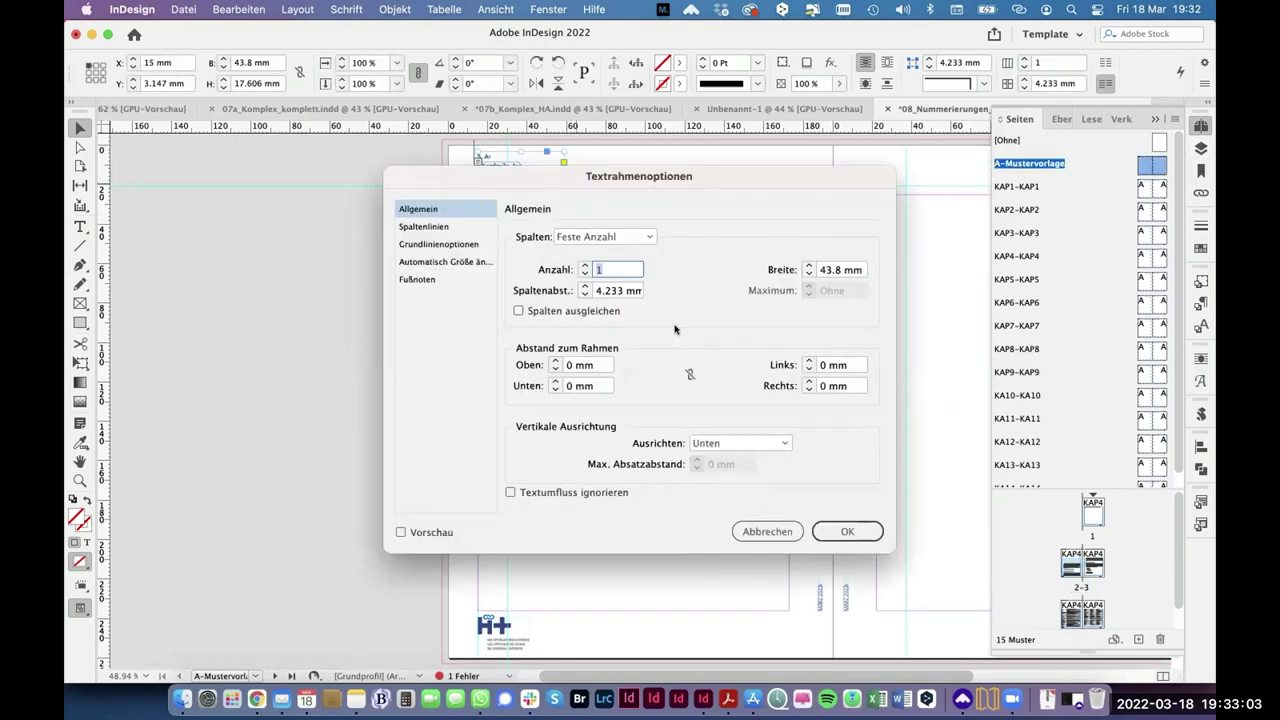
{"action": "left_click", "coordinate": [447, 261]}
{"action": "left_click", "coordinate": [715, 242]}
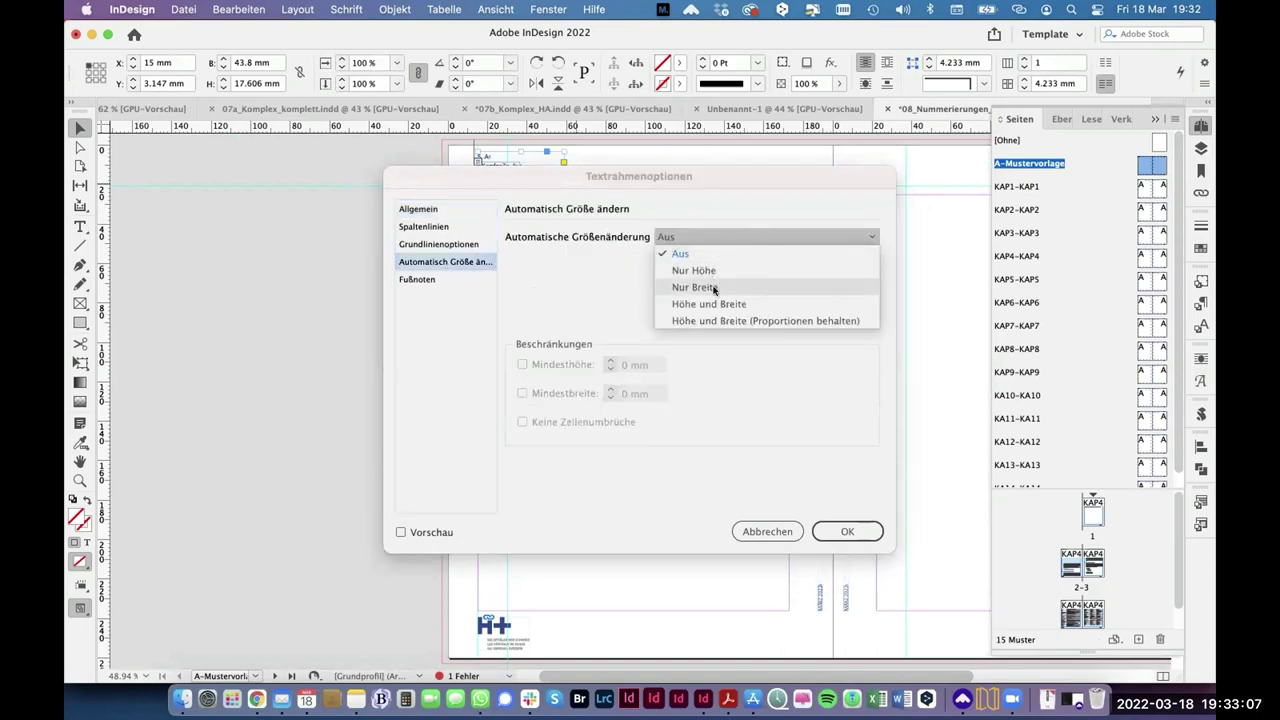
{"action": "left_click", "coordinate": [715, 290]}
{"action": "left_click", "coordinate": [743, 290]}
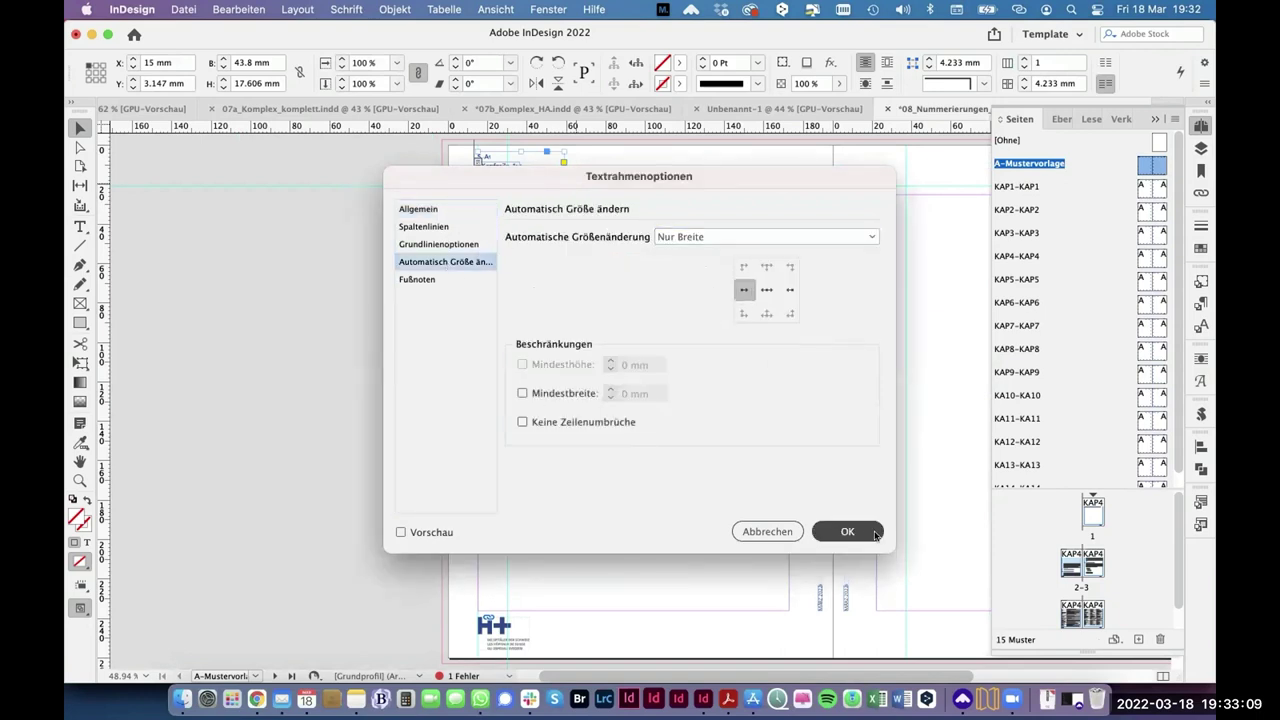
{"action": "left_click", "coordinate": [870, 535]}
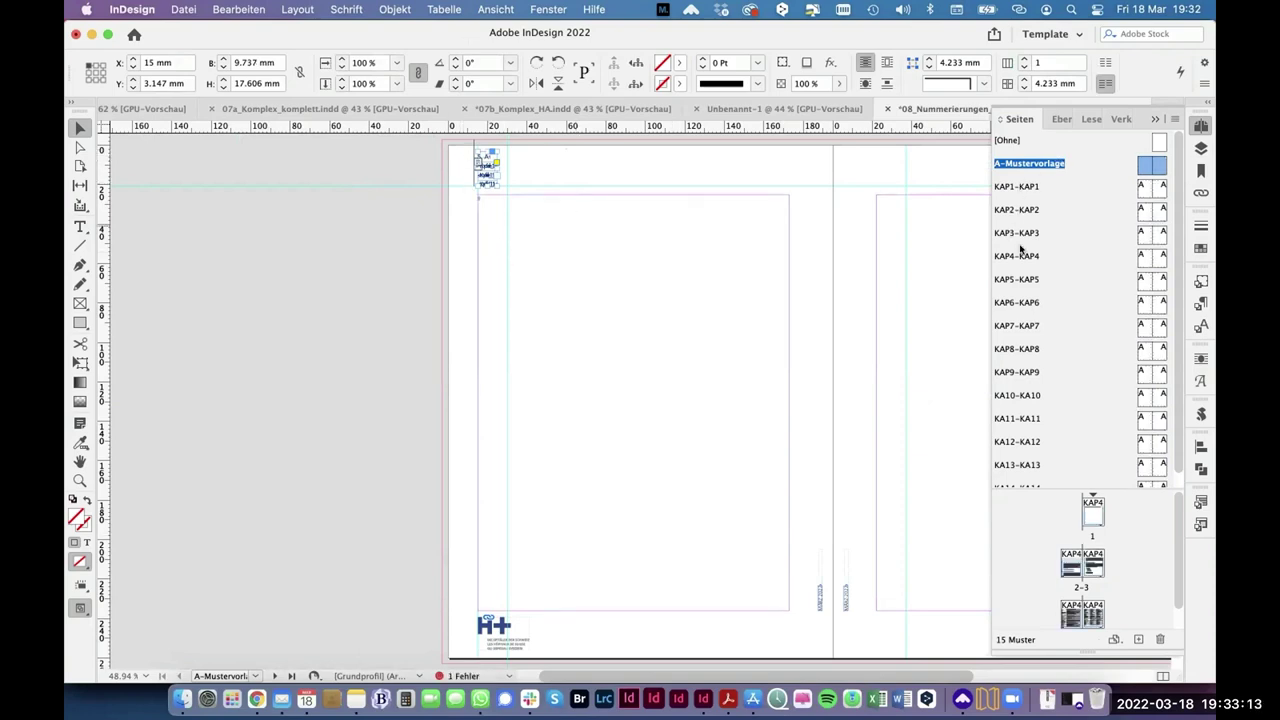
Step: Return to page 2 and examine how the running header text fits the auto-sized frame
{"action": "double_click", "coordinate": [1075, 572]}
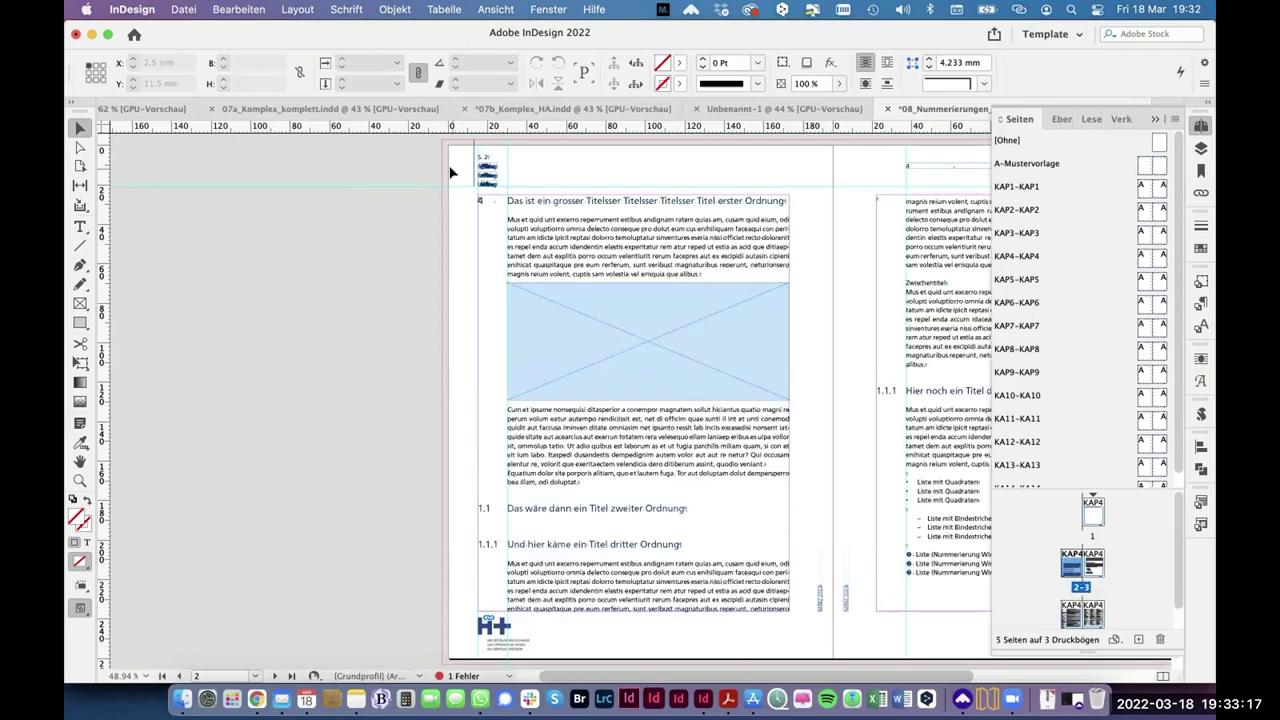
{"action": "left_click_drag", "start_coordinate": [466, 147], "coordinate": [575, 237]}
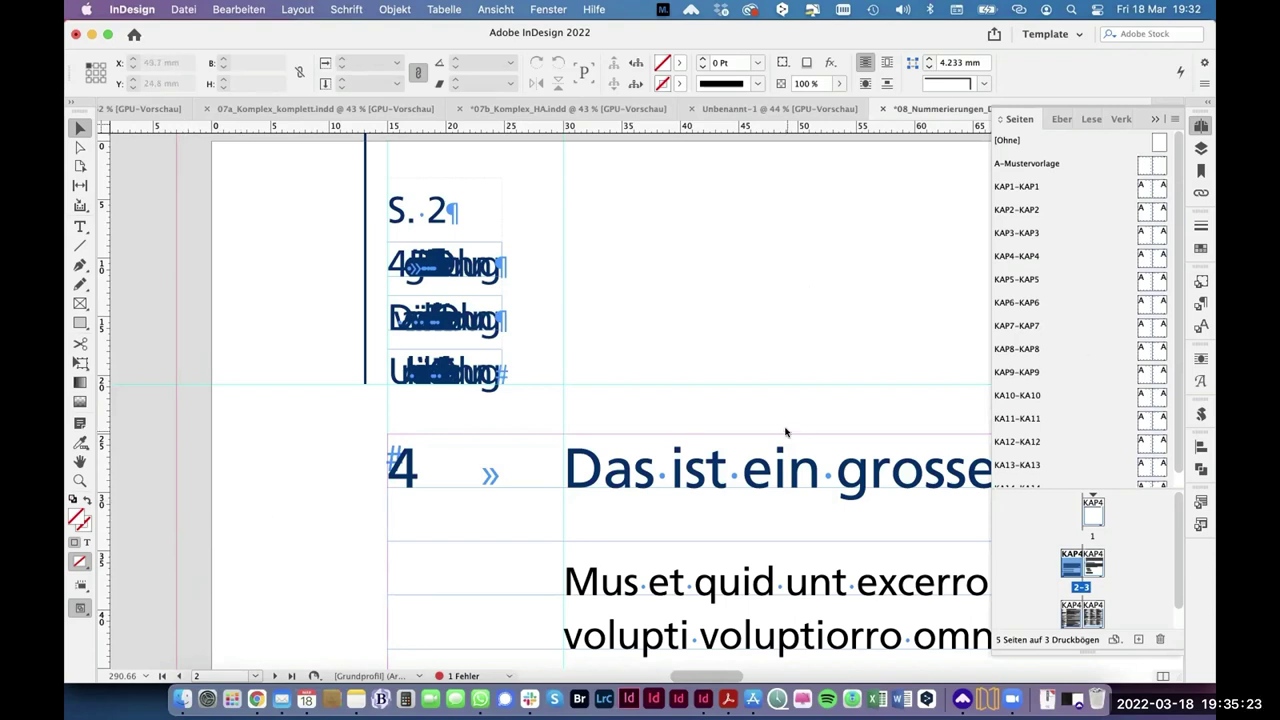
{"action": "scroll", "coordinate": [782, 497], "scroll_direction": "right", "scroll_amount": 3}
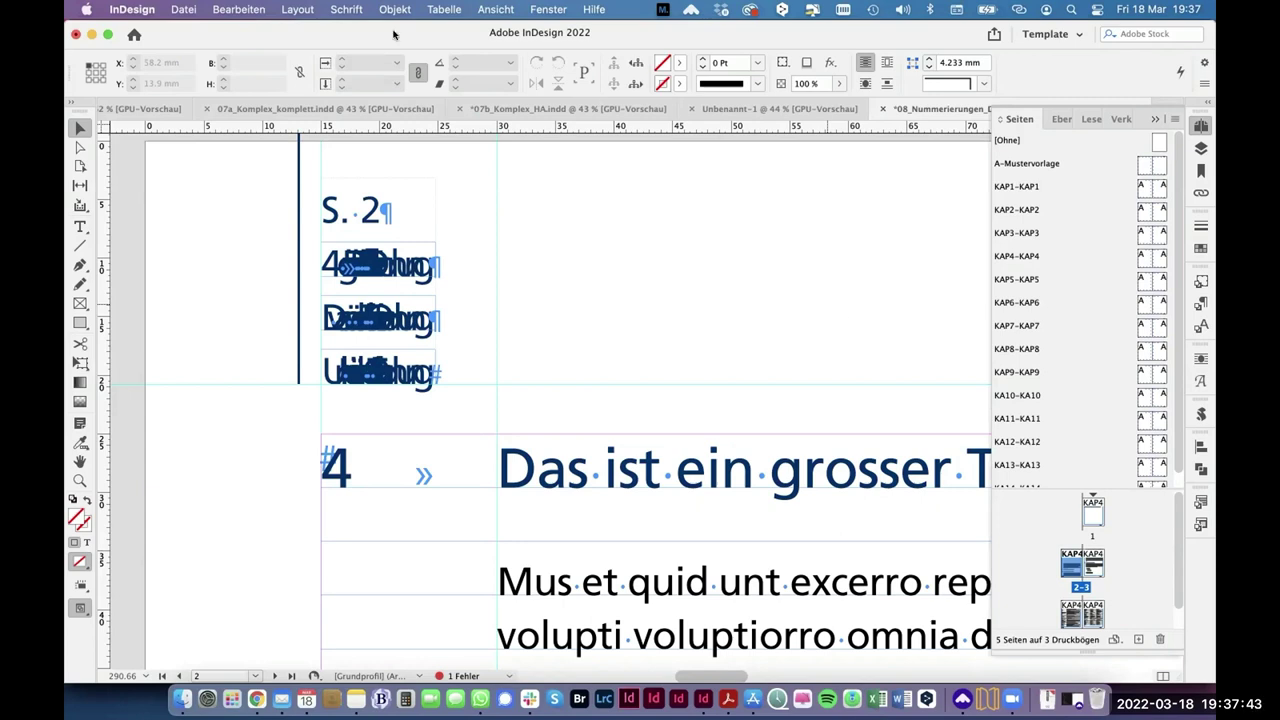
Step: Switch from the German InDesign 2022 to the English InDesign 2020 and cancel the Studio Server login
{"action": "left_click", "coordinate": [346, 9]}
{"action": "mouse_move", "coordinate": [555, 482]}
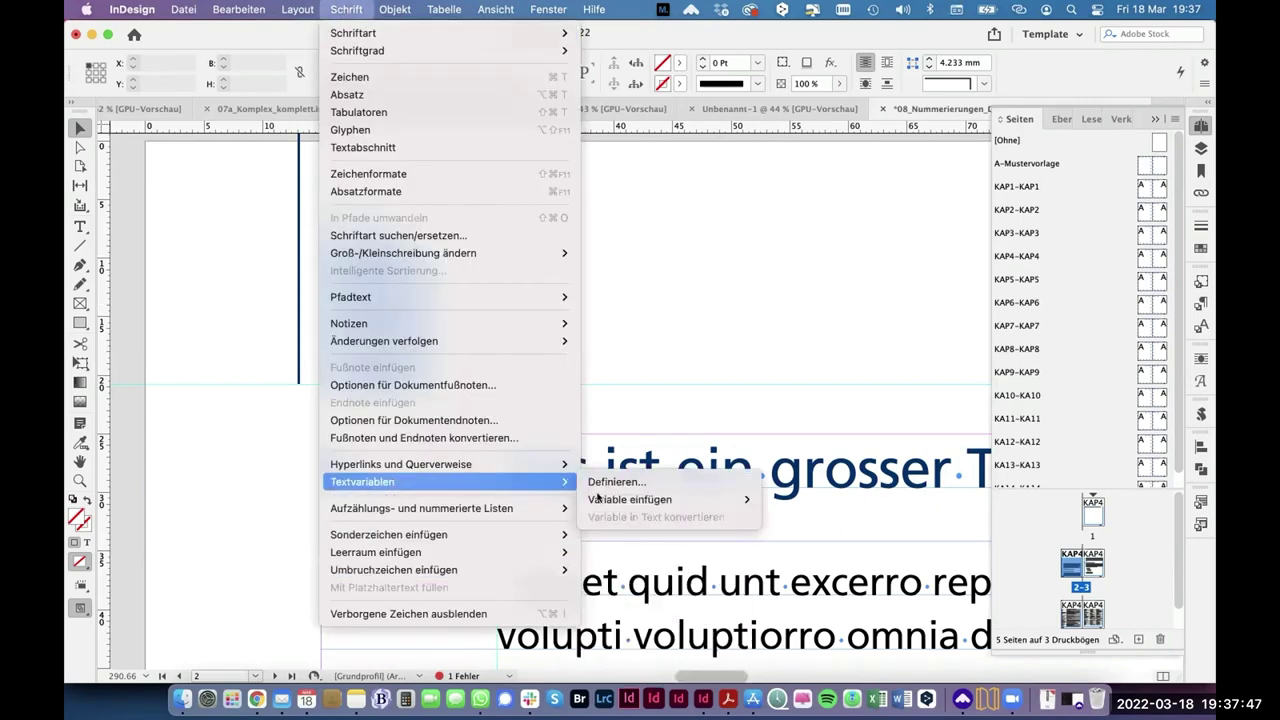
{"action": "mouse_move", "coordinate": [605, 500]}
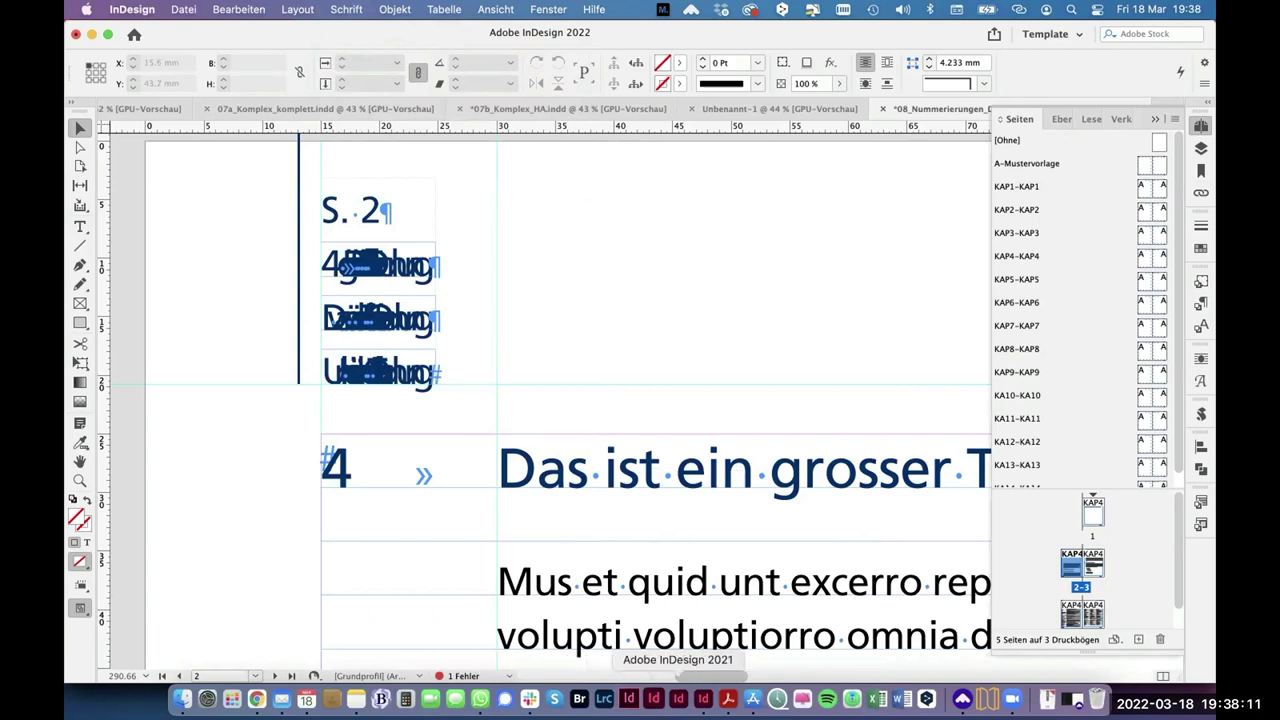
{"action": "left_click", "coordinate": [653, 698]}
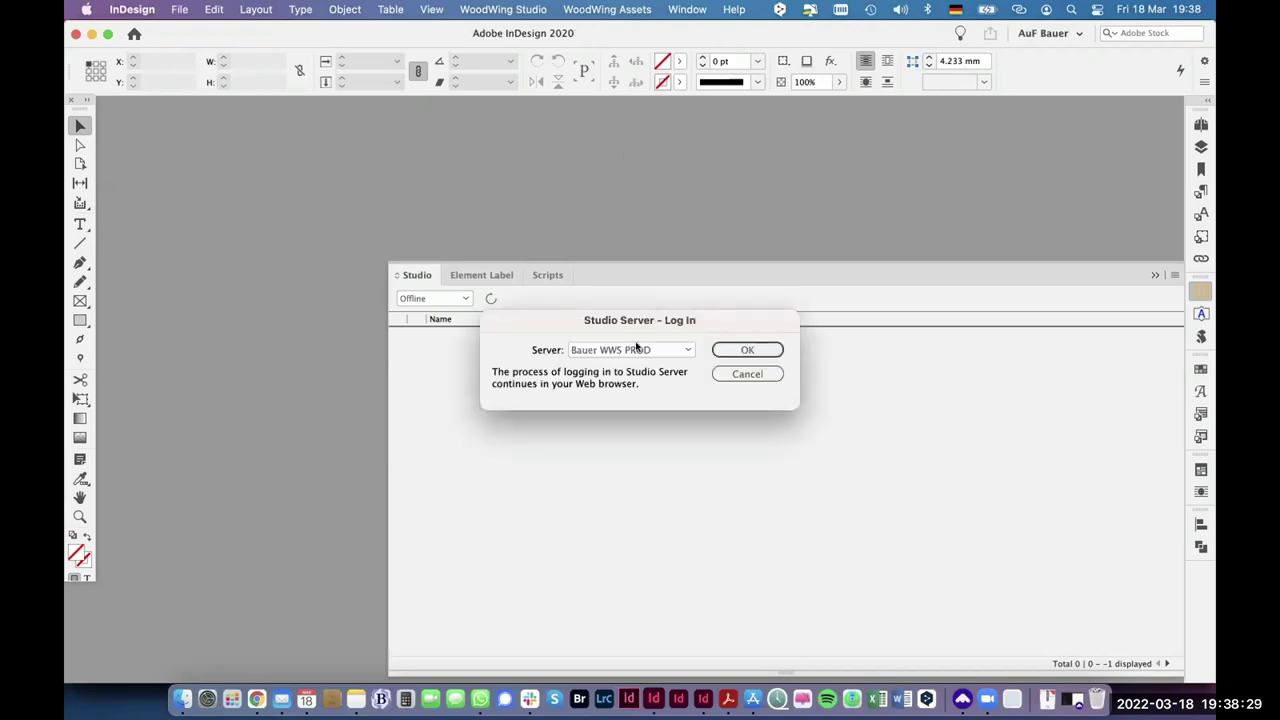
{"action": "left_click", "coordinate": [748, 374]}
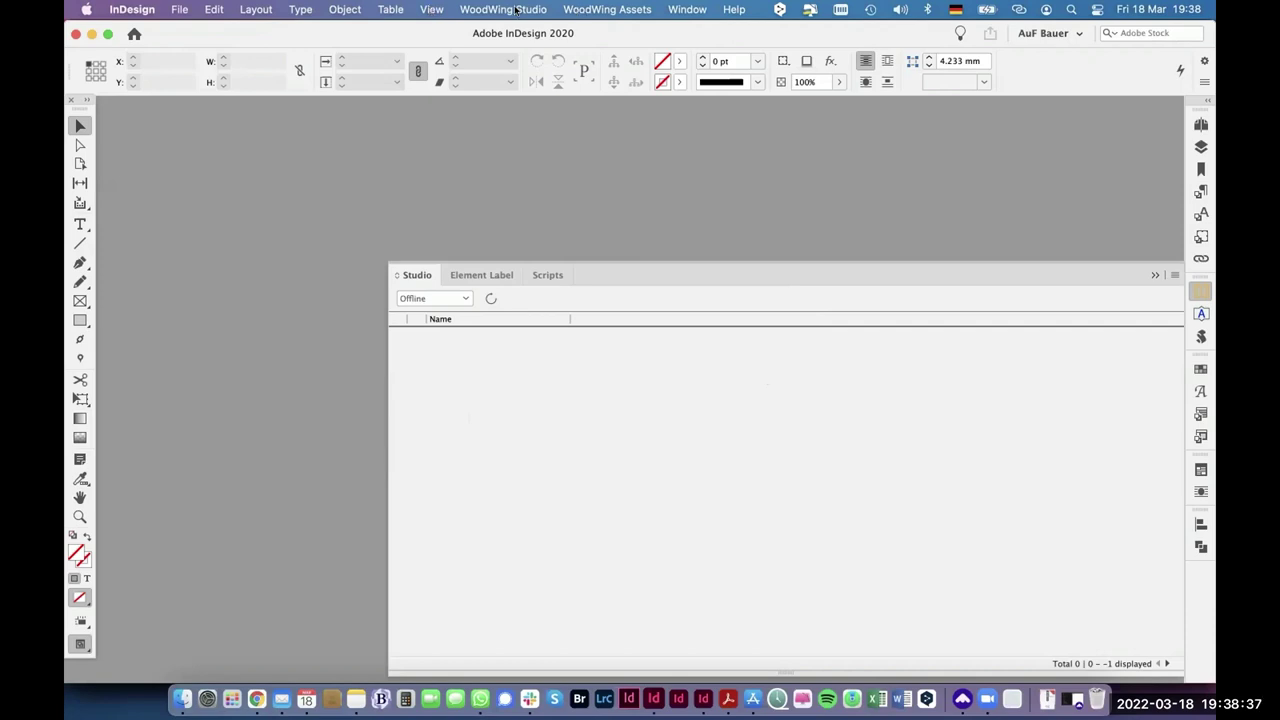
Step: Examine the text variable commands and the list of insertable variables in the English InDesign 2020
{"action": "left_click", "coordinate": [302, 9]}
{"action": "mouse_move", "coordinate": [358, 466]}
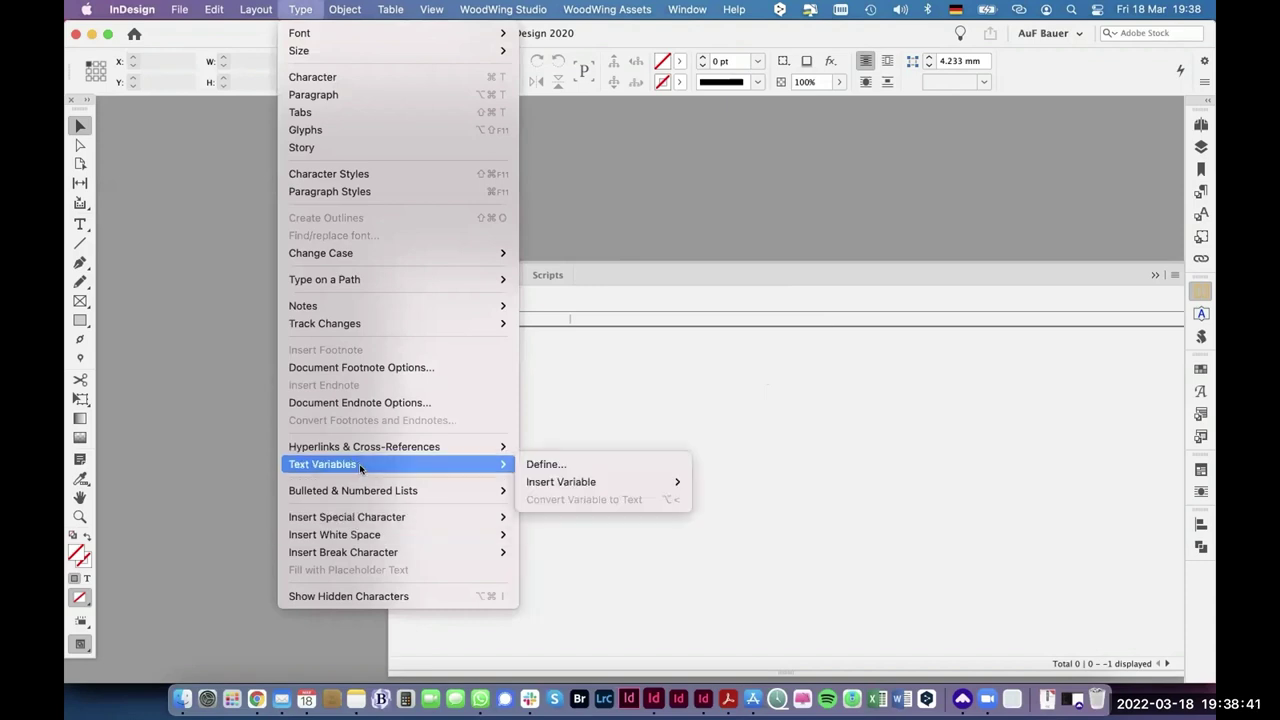
{"action": "mouse_move", "coordinate": [559, 482]}
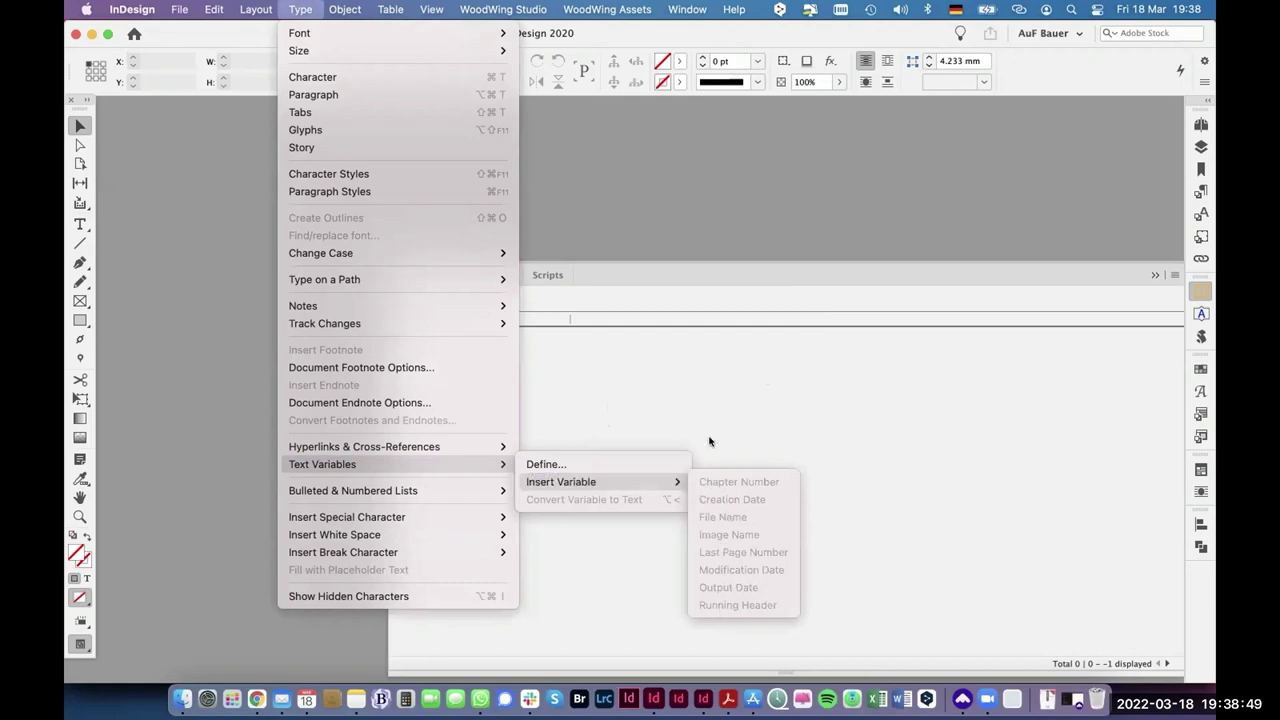
{"action": "left_click", "coordinate": [709, 441]}
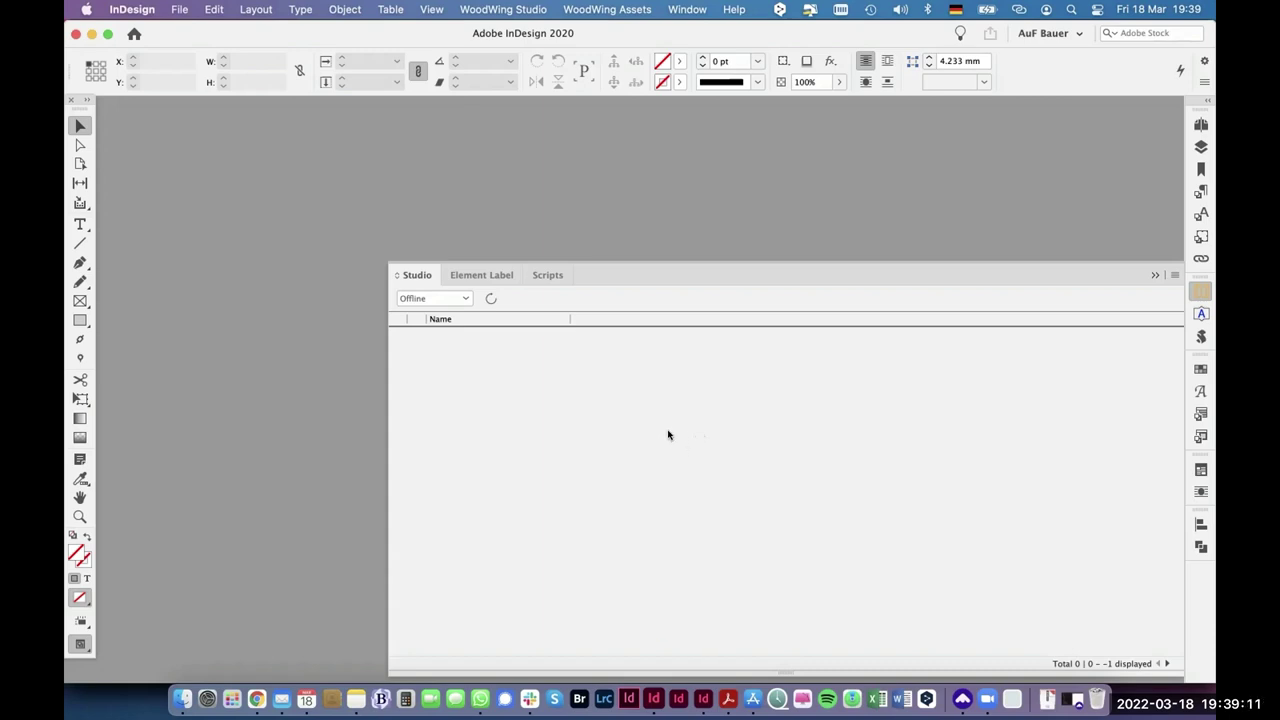
{"action": "left_click", "coordinate": [300, 9]}
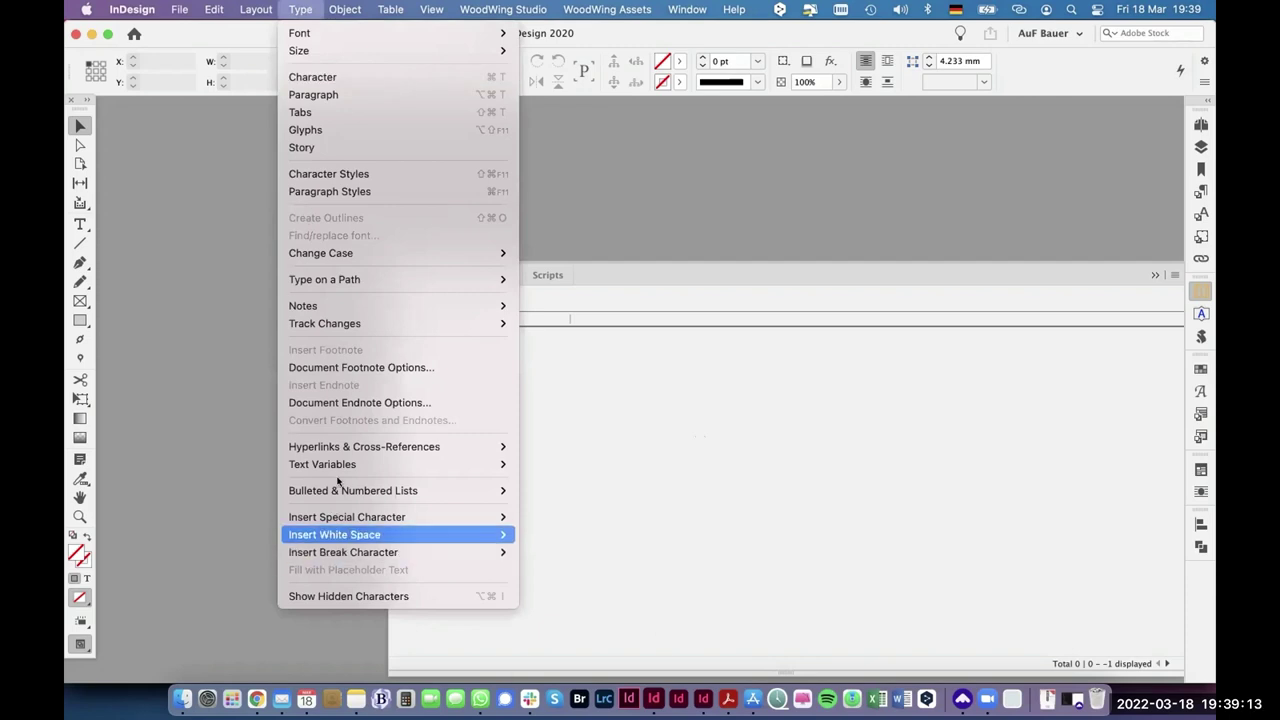
{"action": "mouse_move", "coordinate": [612, 482]}
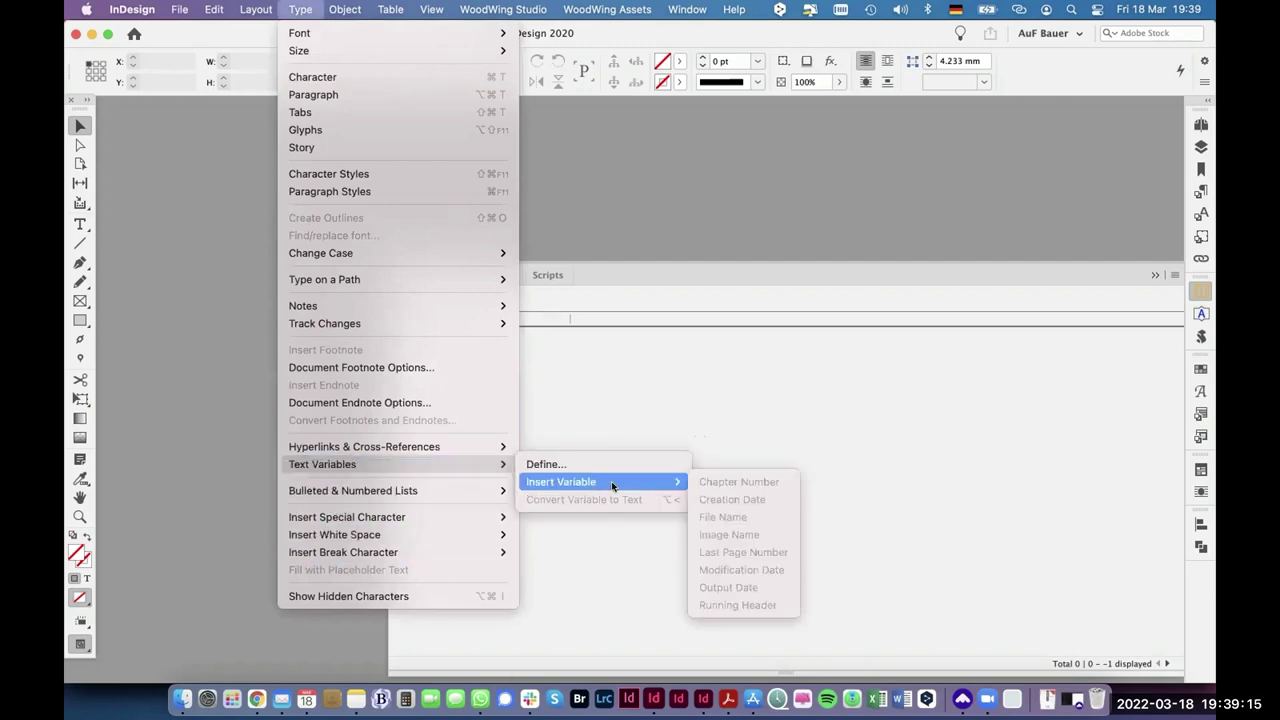
{"action": "left_click", "coordinate": [597, 374]}
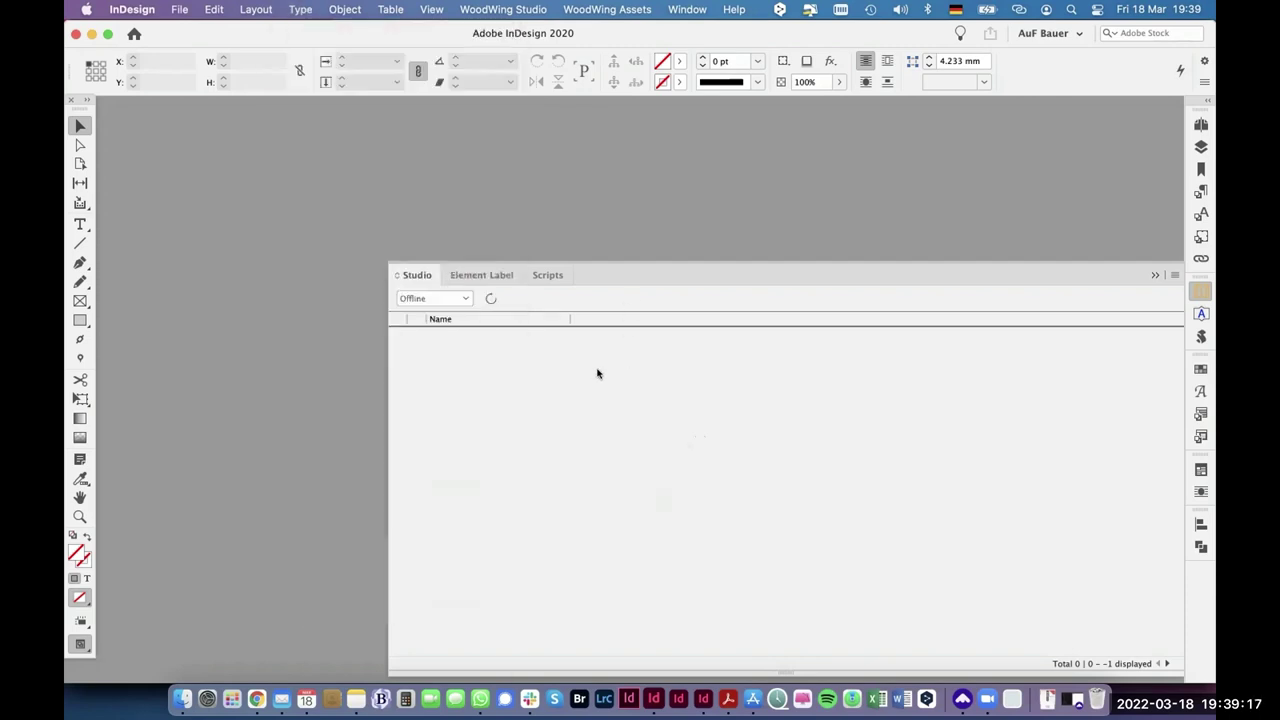
Step: Return to InDesign 2022 and bring up the Unbenannt-1 document
{"action": "key", "text": "super+Tab"}
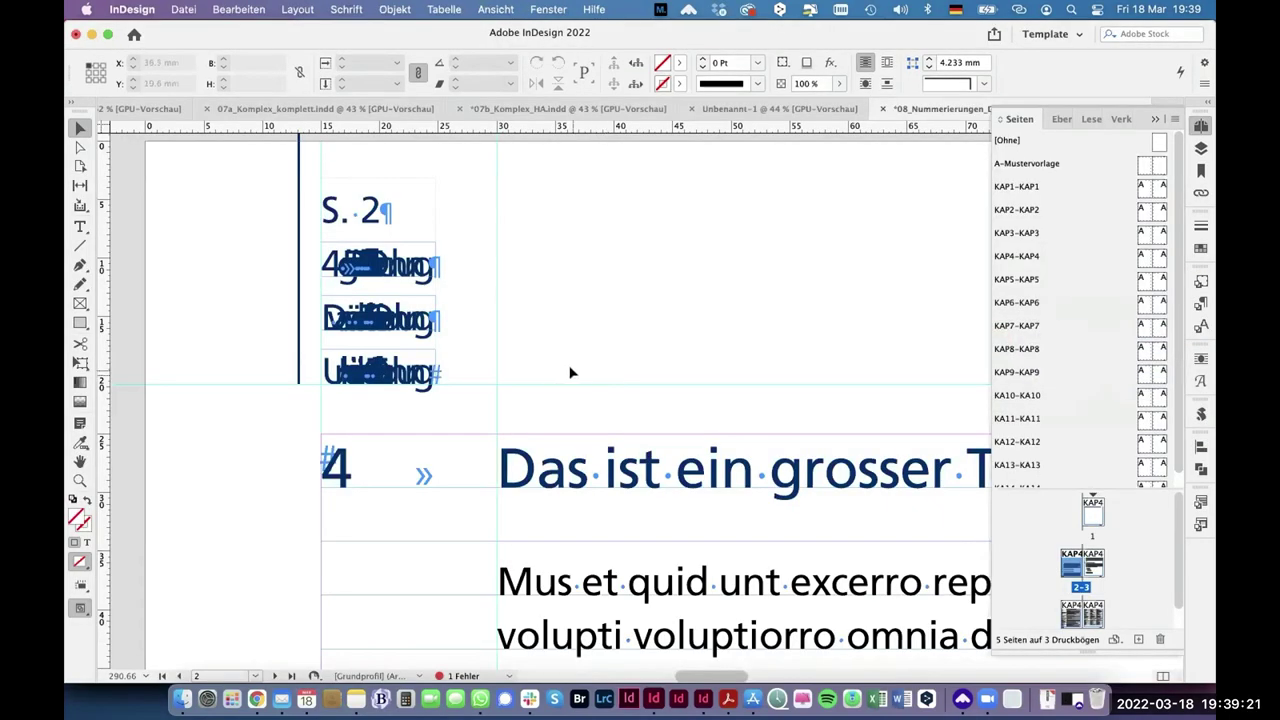
{"action": "left_click", "coordinate": [770, 108]}
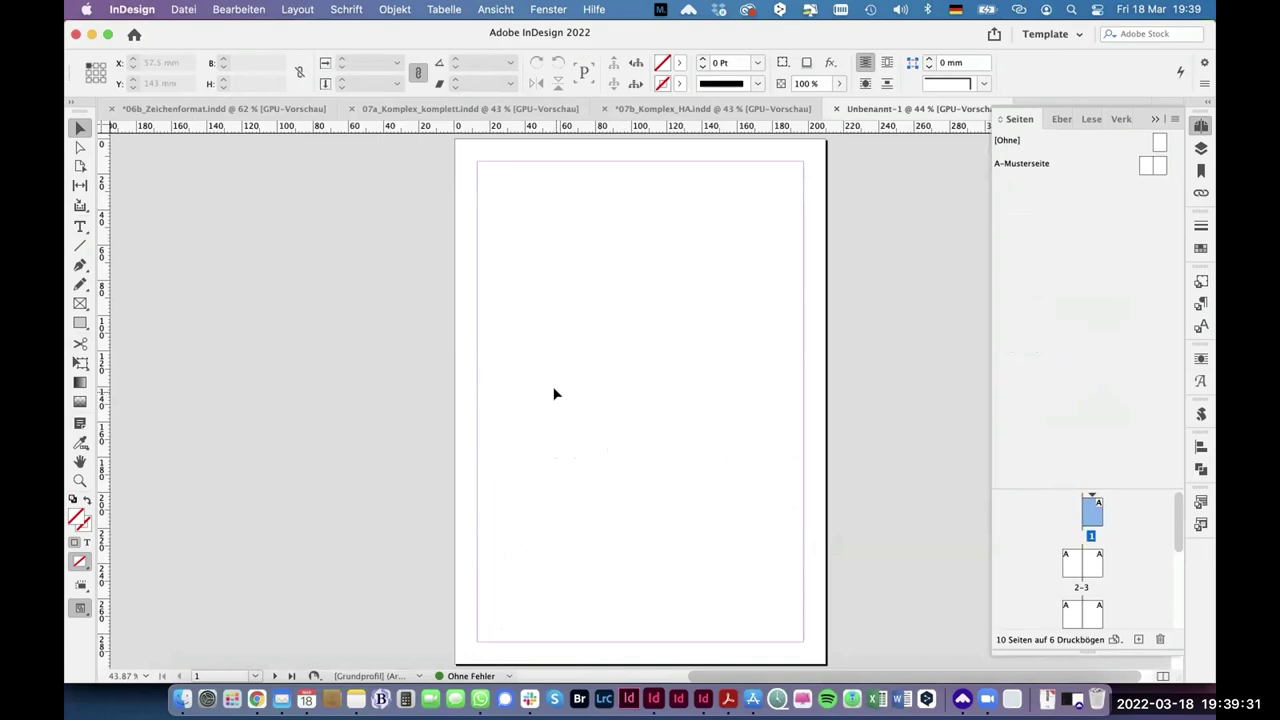
Step: Switch to Notes and review the text variable points on numbered list elements, the script for converting variables, and book synchronisation
{"action": "left_click", "coordinate": [356, 698]}
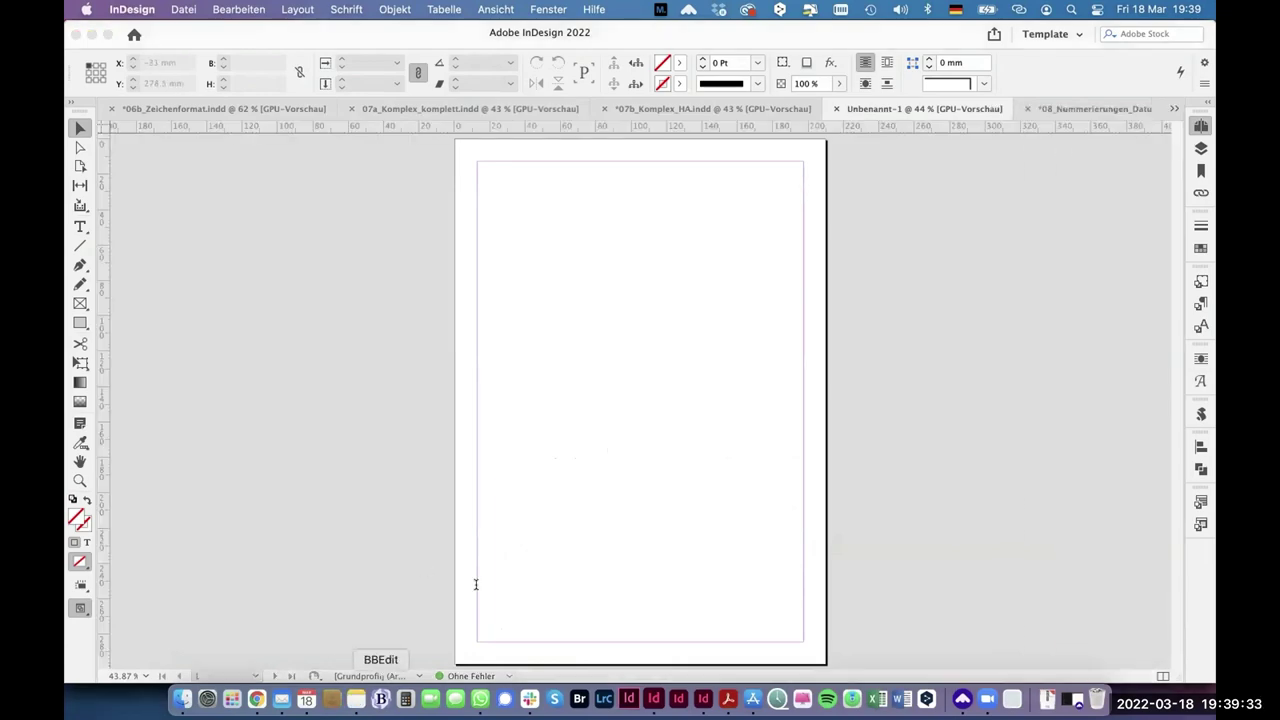
{"action": "scroll", "coordinate": [490, 525], "scroll_direction": "down", "scroll_amount": 2}
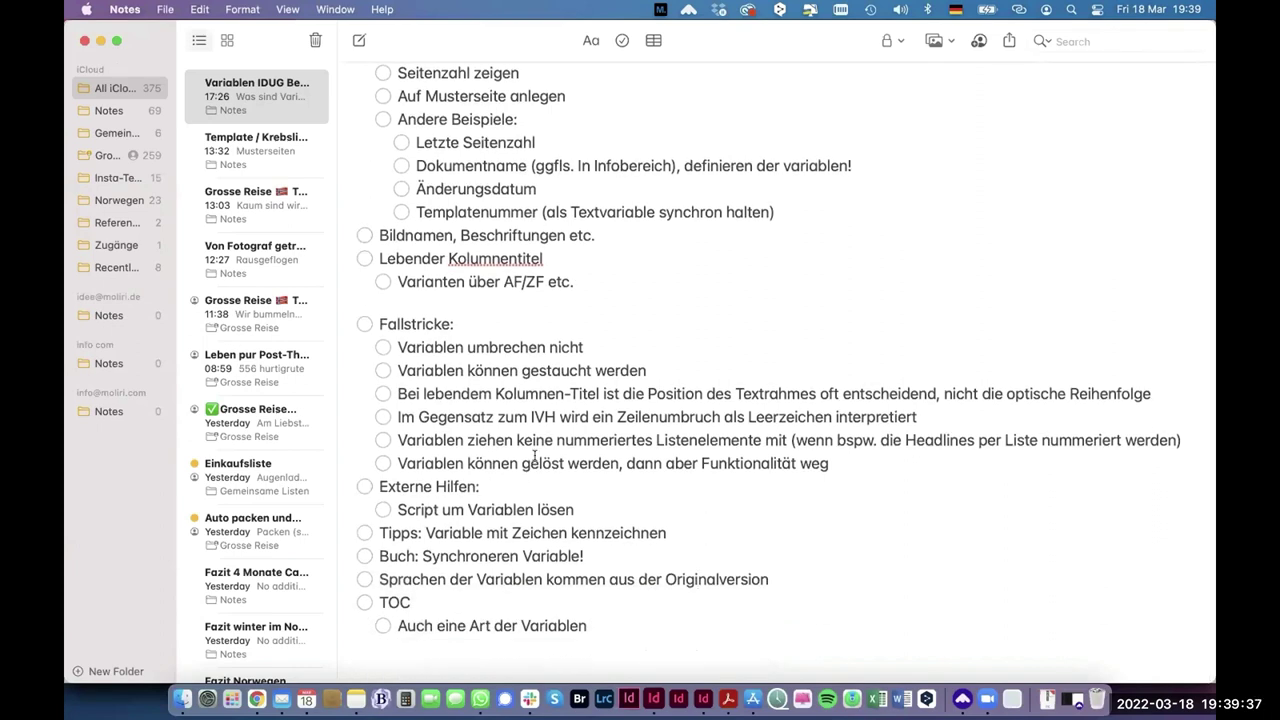
{"action": "left_click_drag", "start_coordinate": [520, 440], "coordinate": [668, 440]}
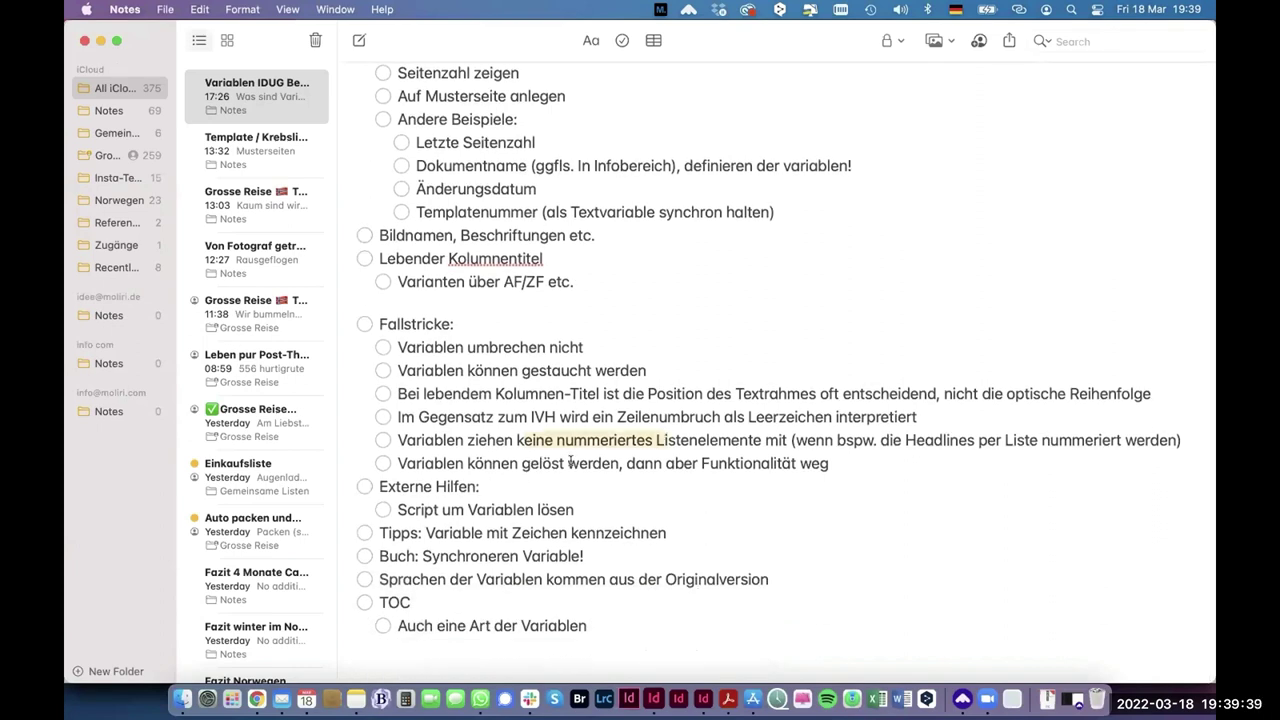
{"action": "scroll", "coordinate": [450, 490], "scroll_direction": "down", "scroll_amount": 1}
{"action": "left_click_drag", "start_coordinate": [413, 509], "coordinate": [543, 507]}
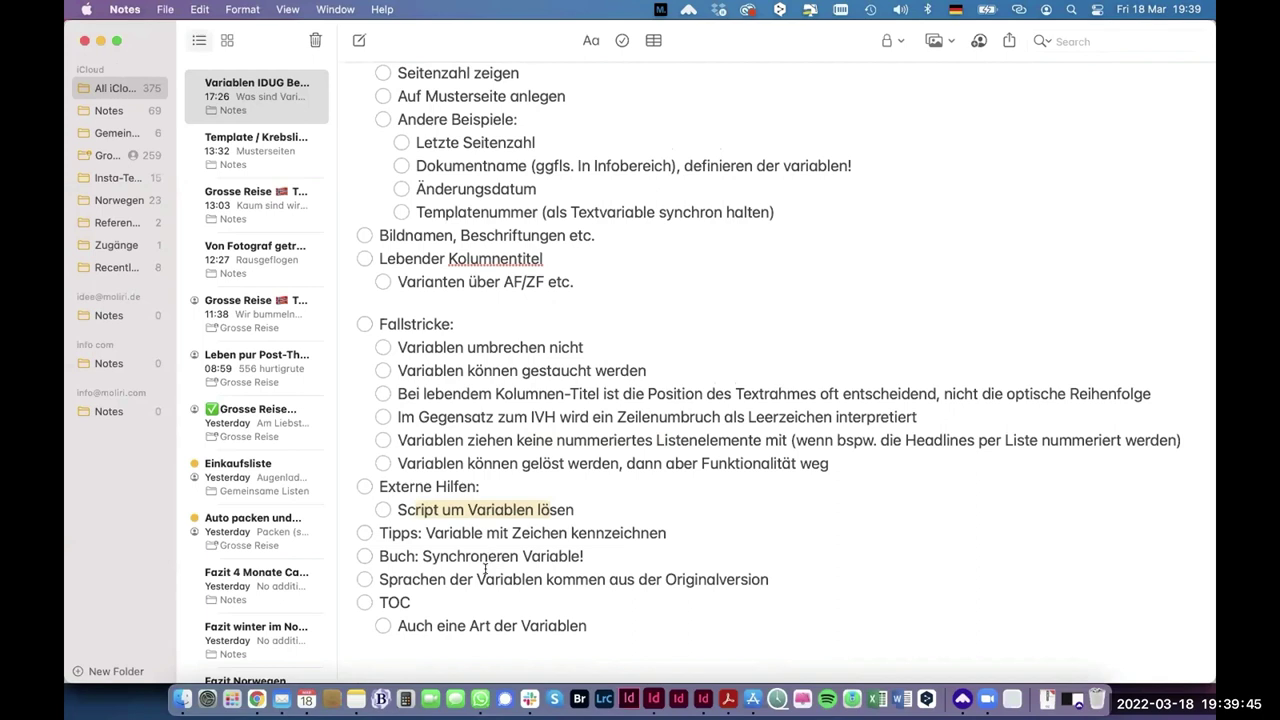
{"action": "left_click_drag", "start_coordinate": [447, 557], "coordinate": [533, 557]}
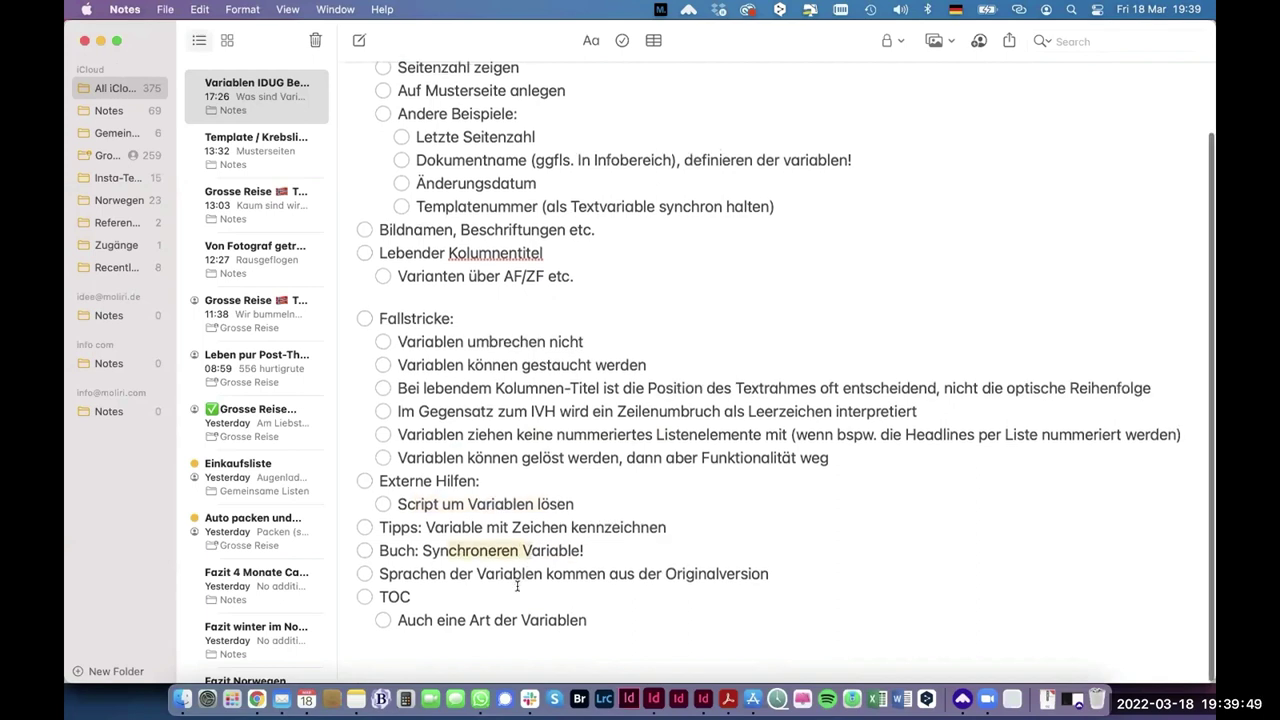
Step: Return to the Unbenannt-1 document in InDesign 2022 and look over the table of contents commands
{"action": "key", "text": "super+Tab"}
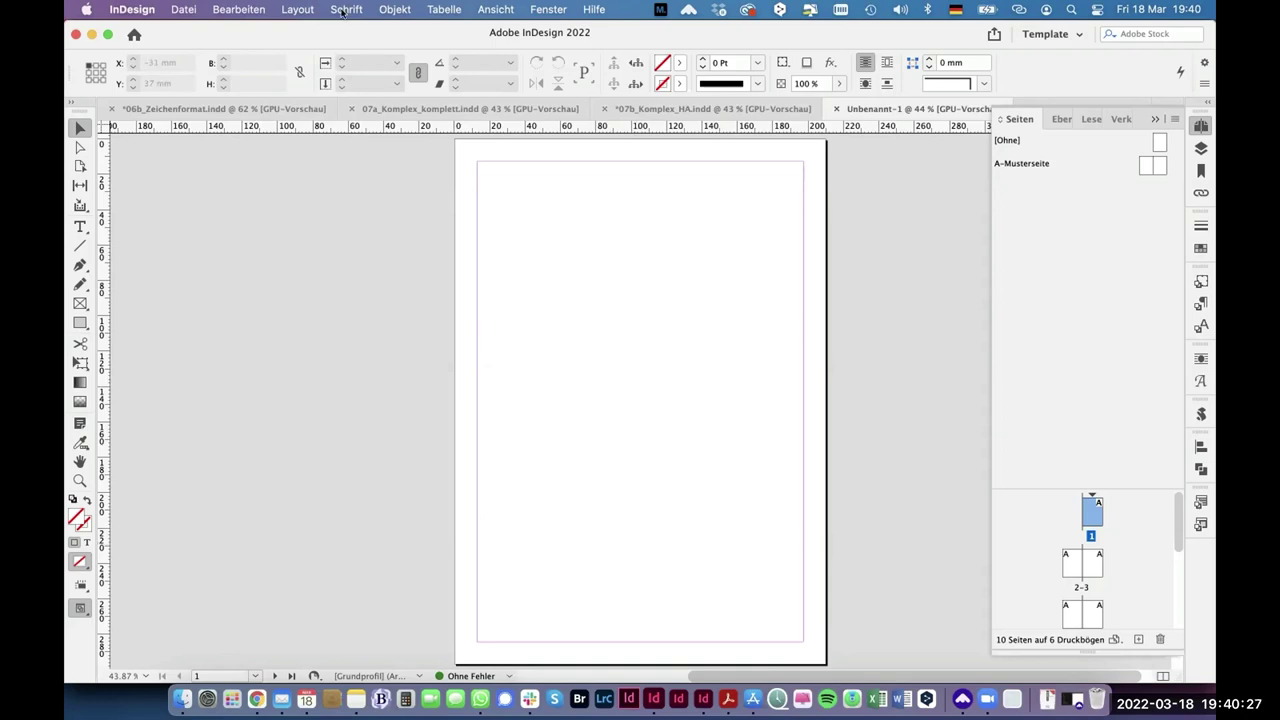
{"action": "left_click", "coordinate": [297, 10]}
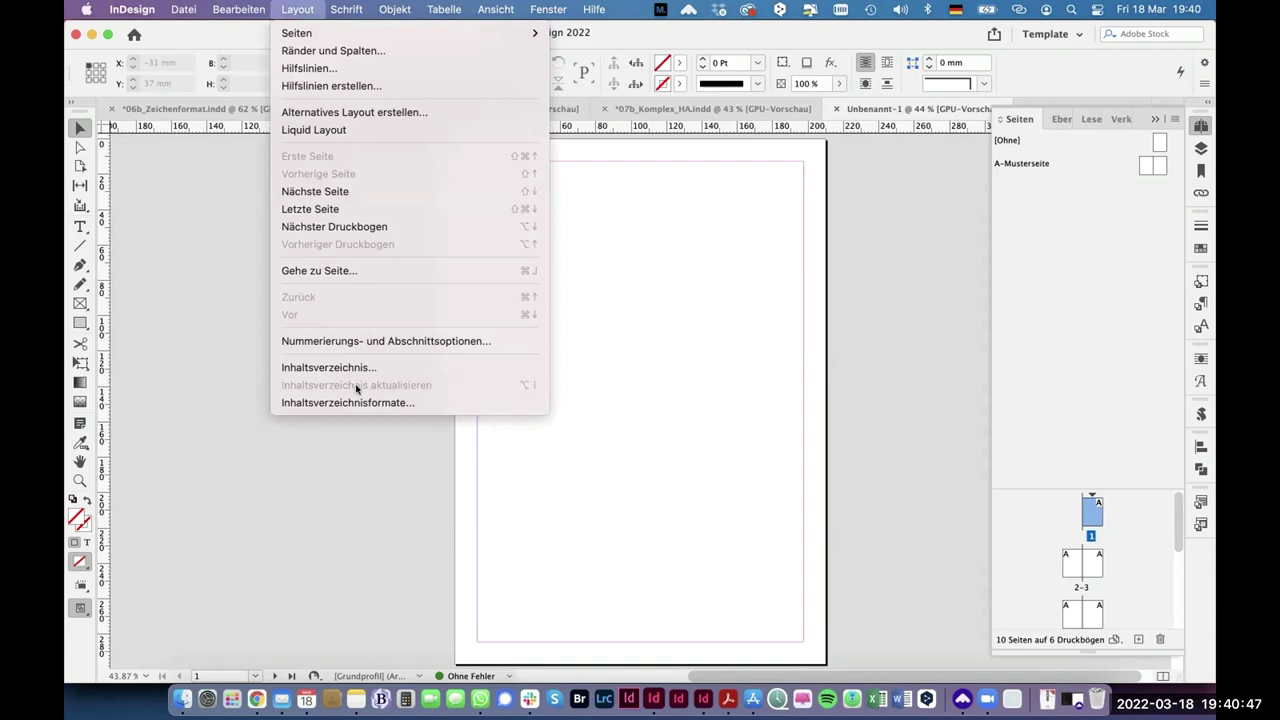
{"action": "left_click", "coordinate": [631, 476]}
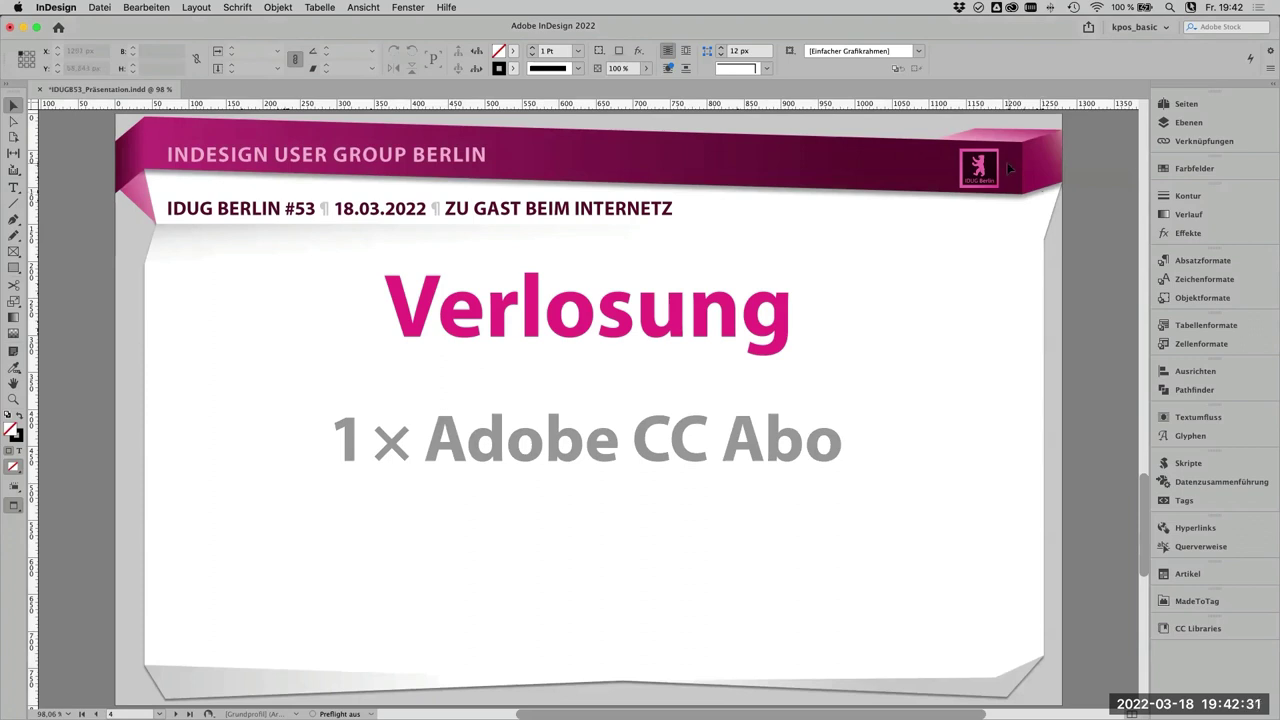
Step: Show the presentation's page overview and inspect the numbering and section options for its first page
{"action": "left_click", "coordinate": [1183, 105]}
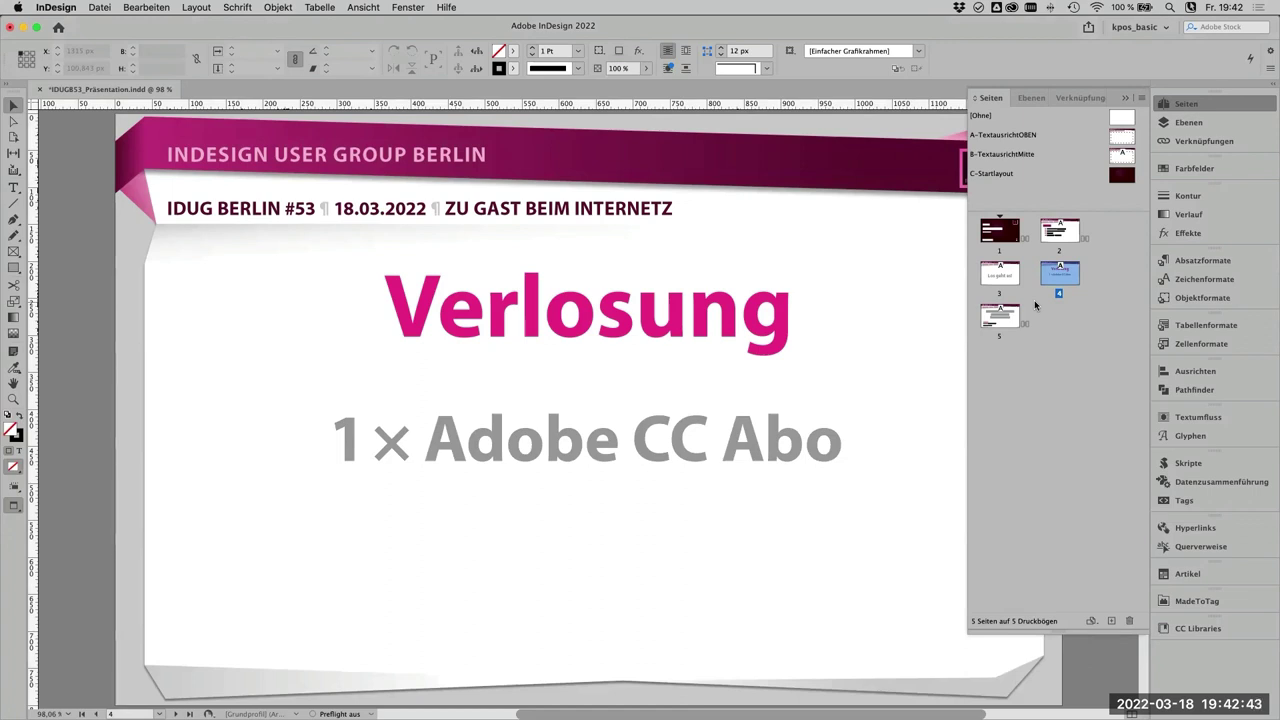
{"action": "left_click", "coordinate": [1003, 225]}
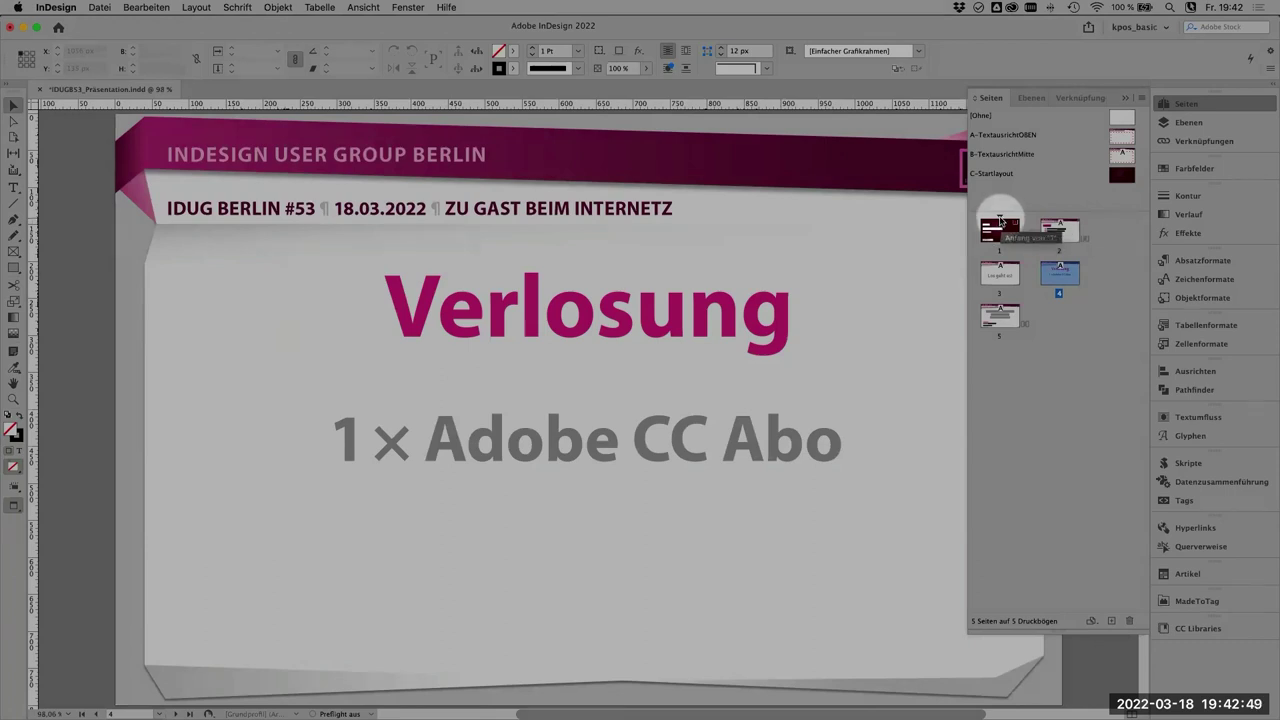
{"action": "double_click", "coordinate": [1000, 220]}
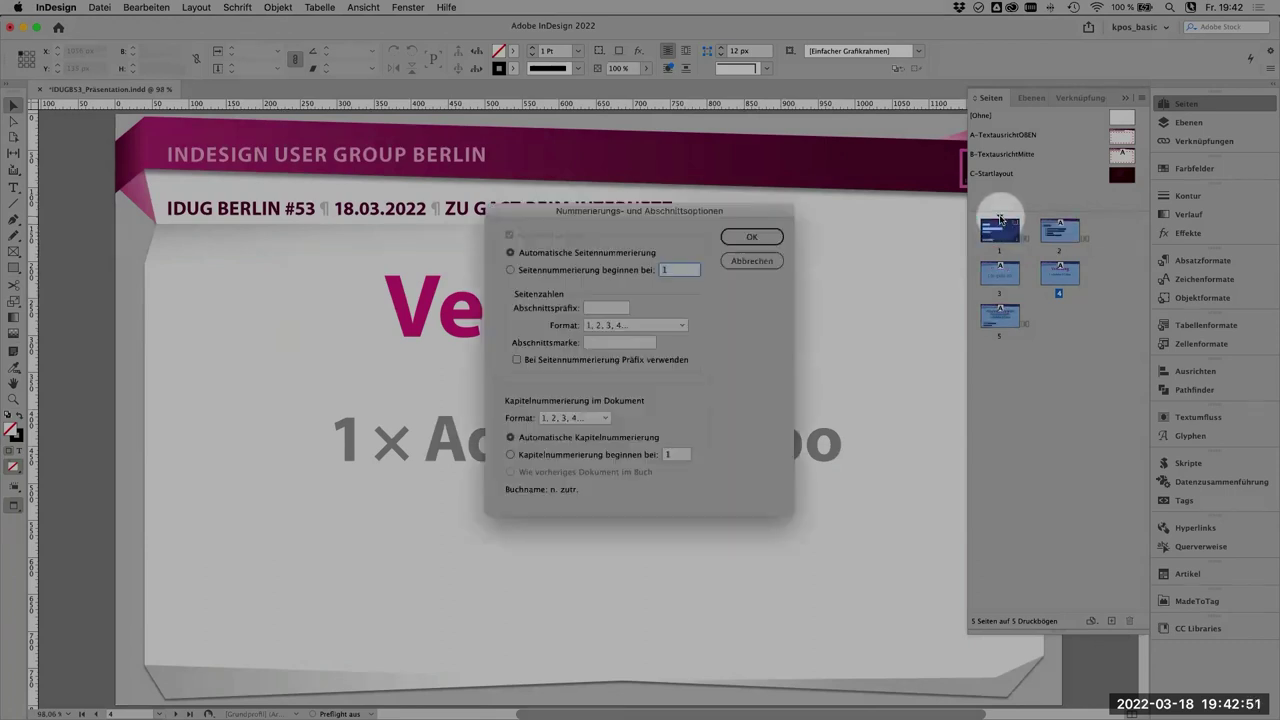
{"action": "key", "text": "Escape"}
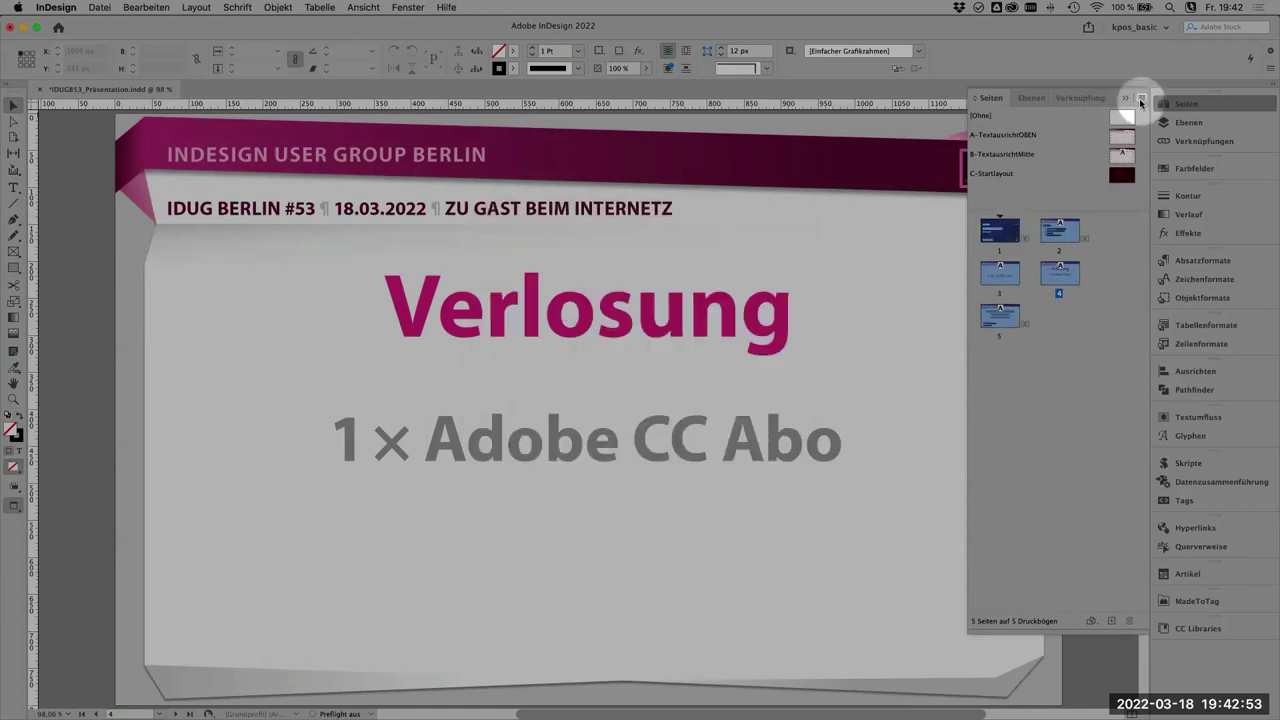
Step: Set the presentation's page numbering to begin at 100 in the numbering and section options and accept the page transition warning
{"action": "left_click", "coordinate": [1141, 98]}
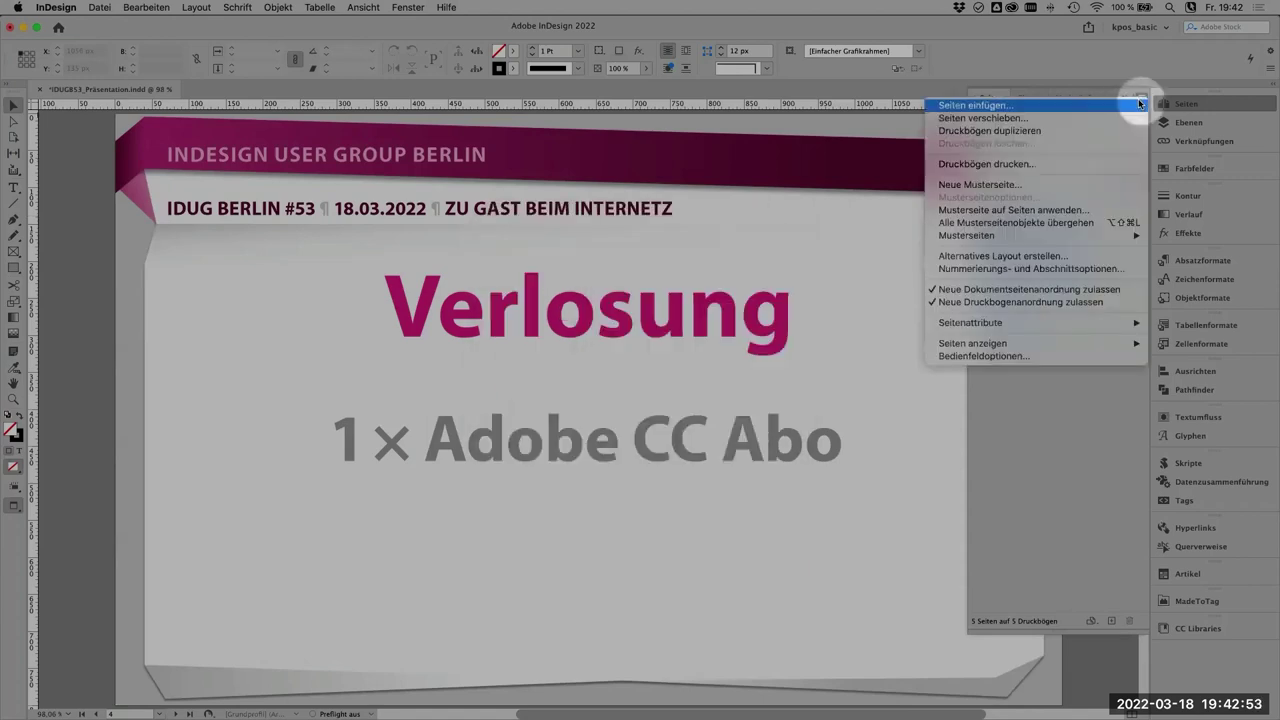
{"action": "left_click", "coordinate": [971, 270]}
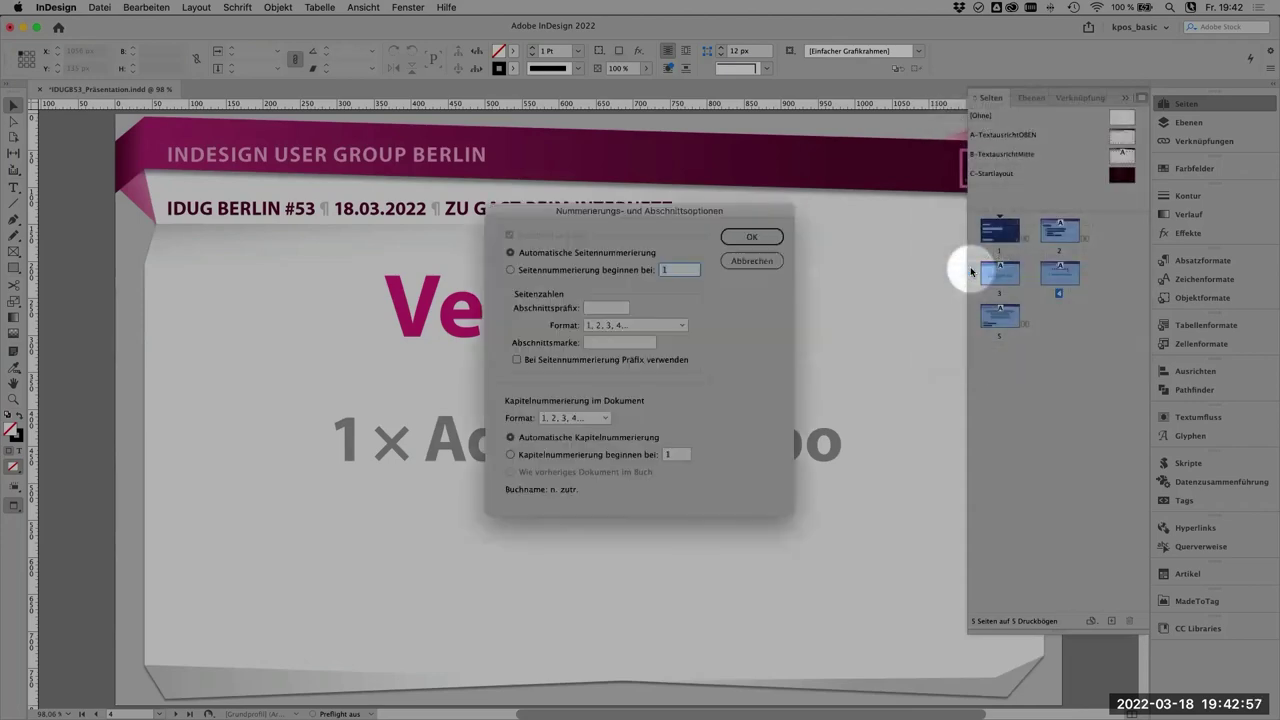
{"action": "left_click", "coordinate": [512, 269]}
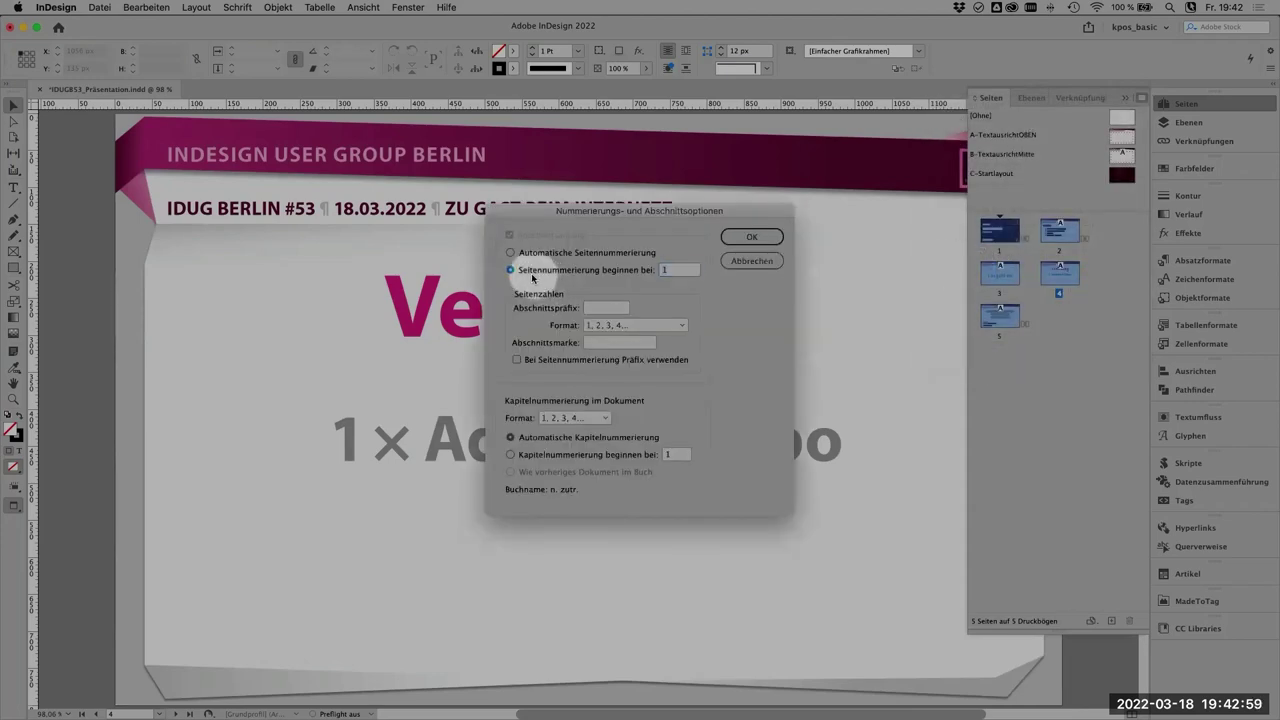
{"action": "double_click", "coordinate": [667, 269]}
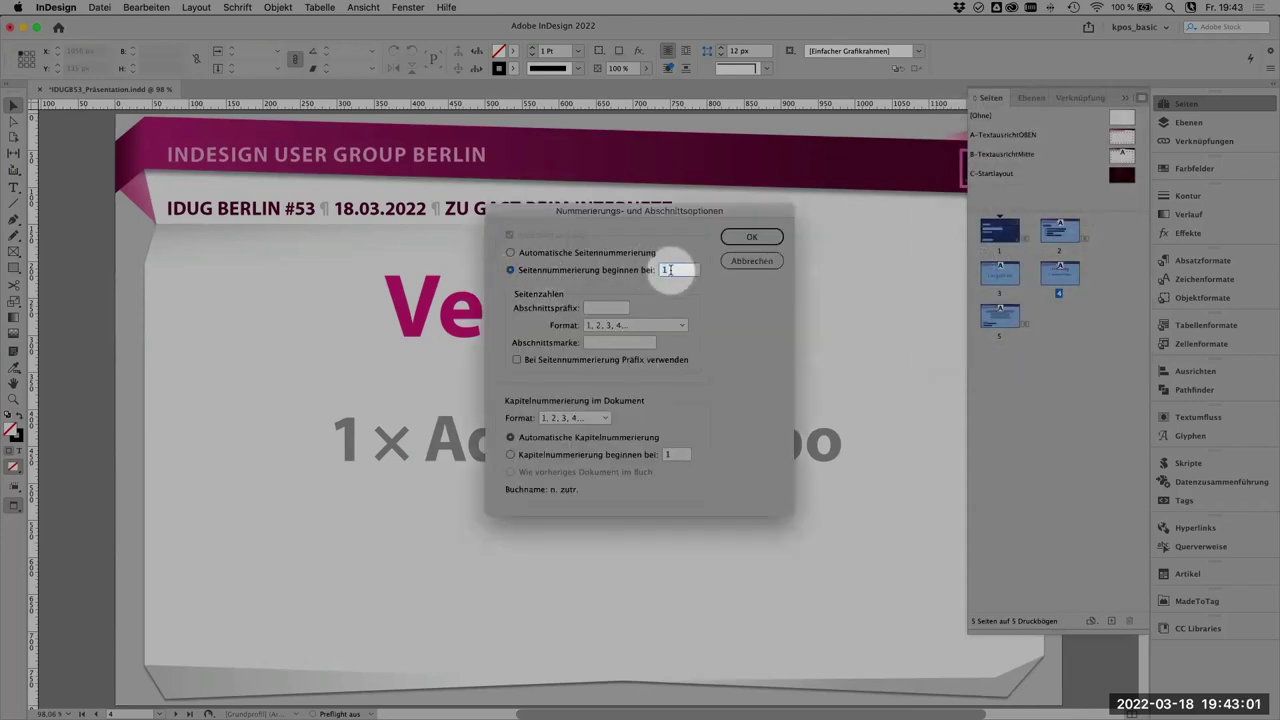
{"action": "type", "text": "100"}
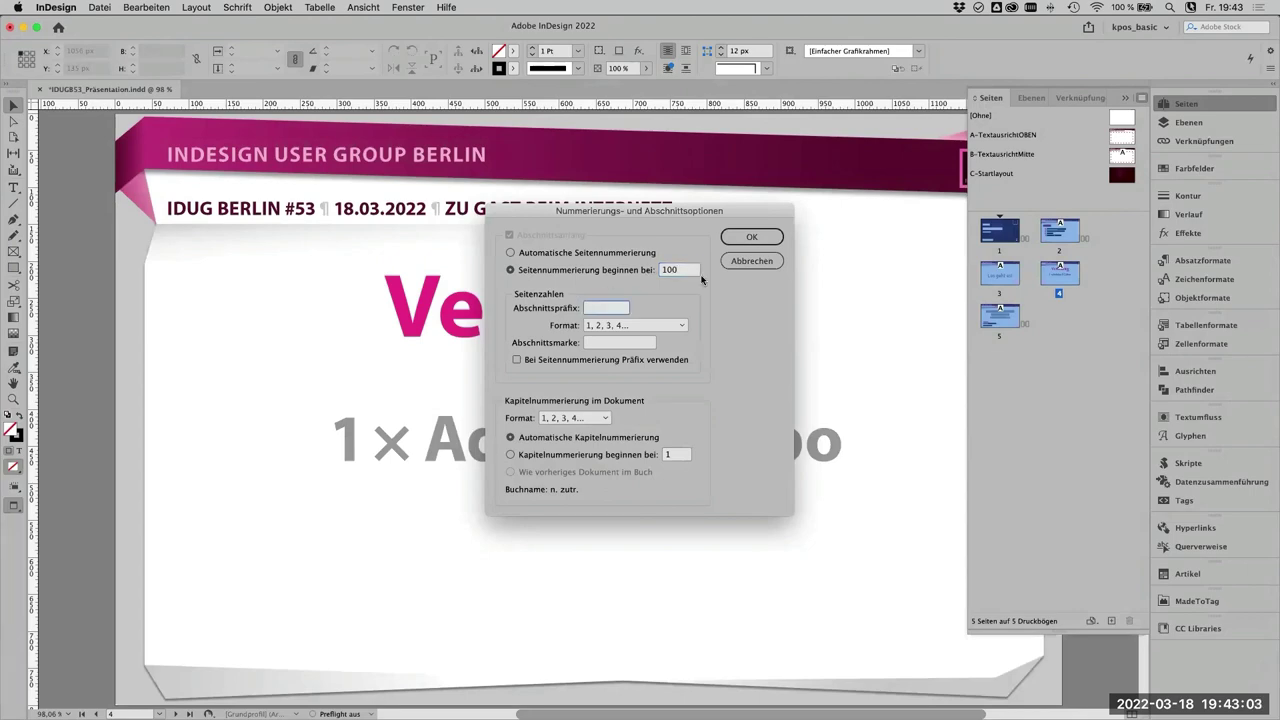
{"action": "left_click", "coordinate": [751, 237]}
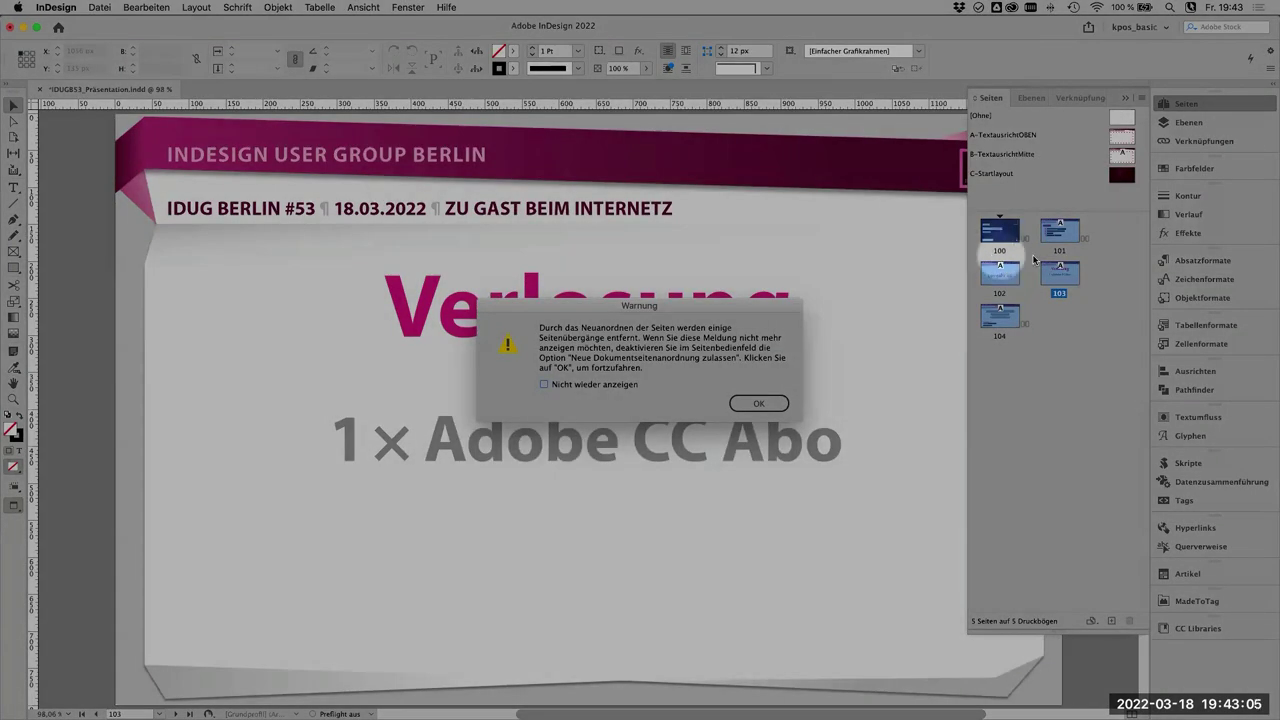
{"action": "left_click", "coordinate": [759, 403]}
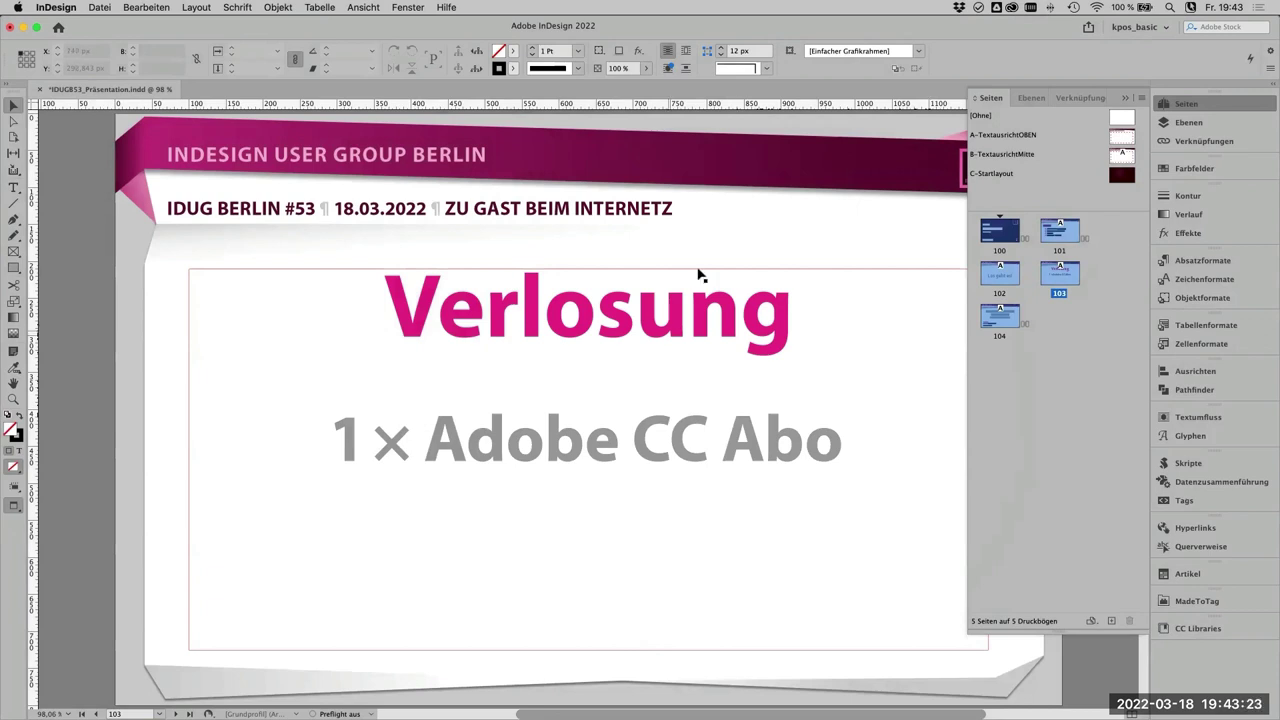
Step: Reset the presentation's page numbering to begin at 1 and accept the page transition warning
{"action": "double_click", "coordinate": [1001, 220]}
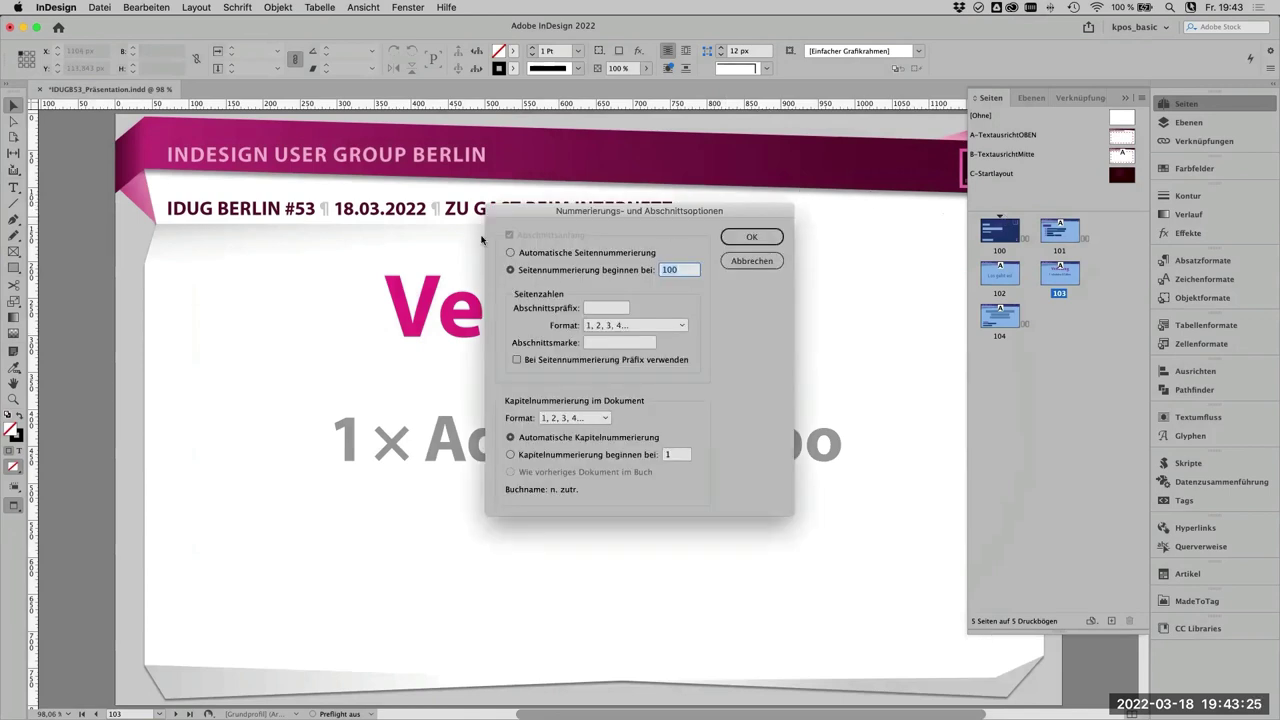
{"action": "left_click", "coordinate": [722, 237]}
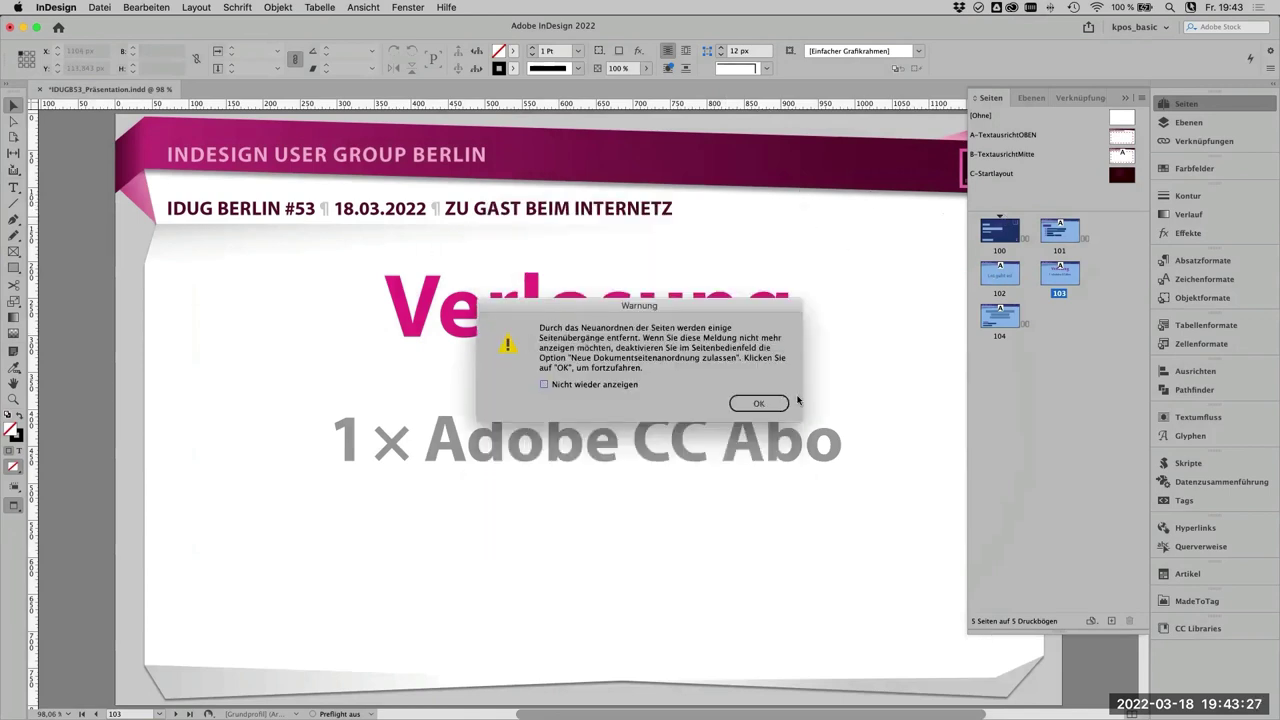
{"action": "left_click", "coordinate": [790, 402]}
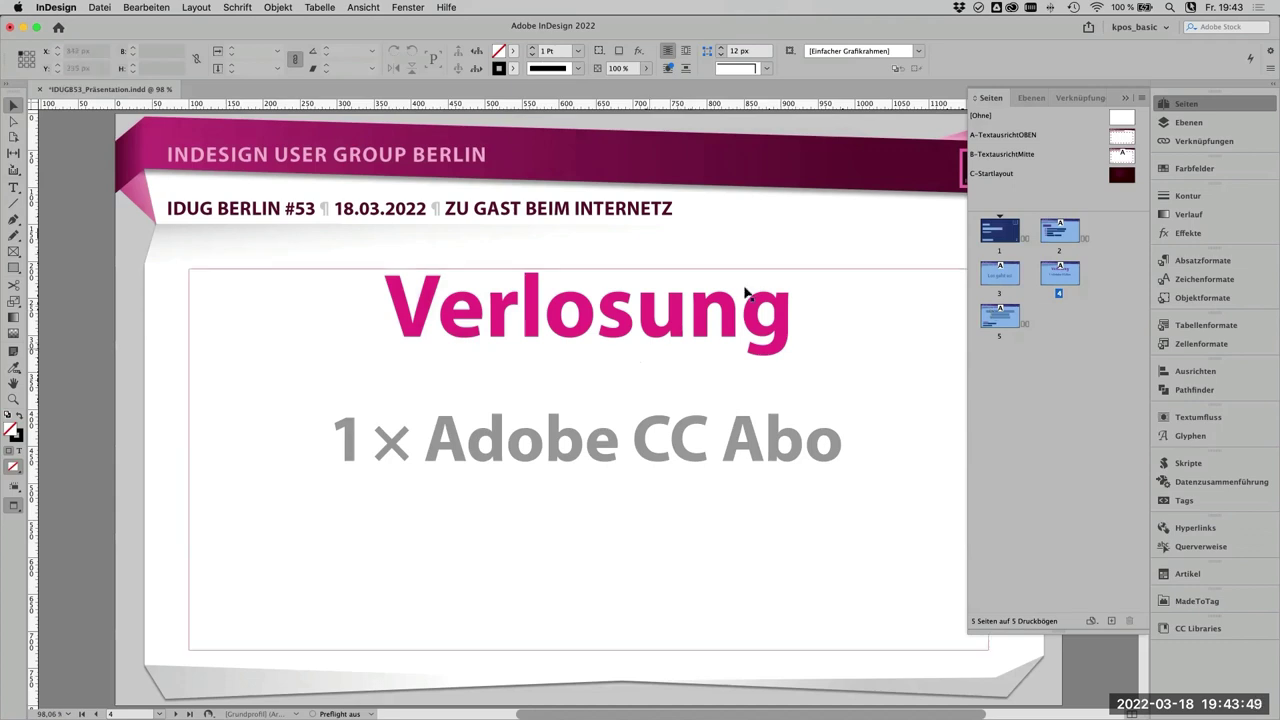
Step: Inspect the presentation's numbering and section options, including the section prefix and chapter numbering settings
{"action": "left_click", "coordinate": [1141, 98]}
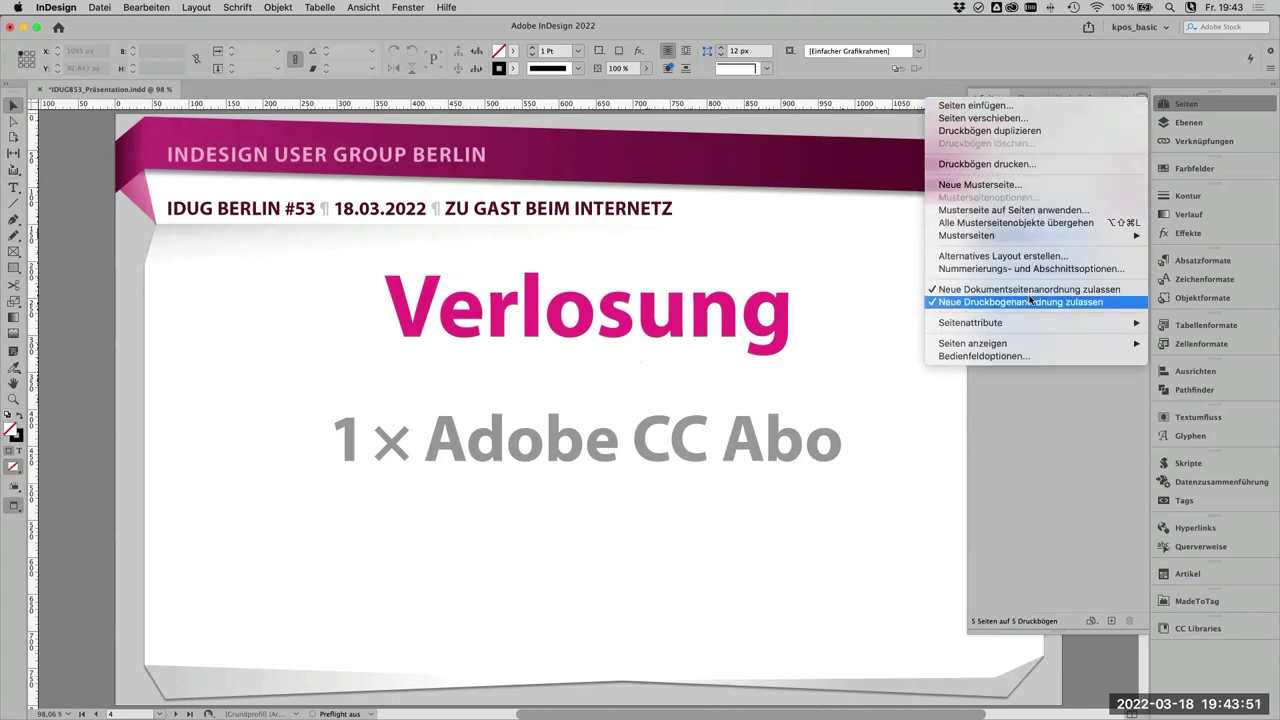
{"action": "left_click", "coordinate": [1010, 268]}
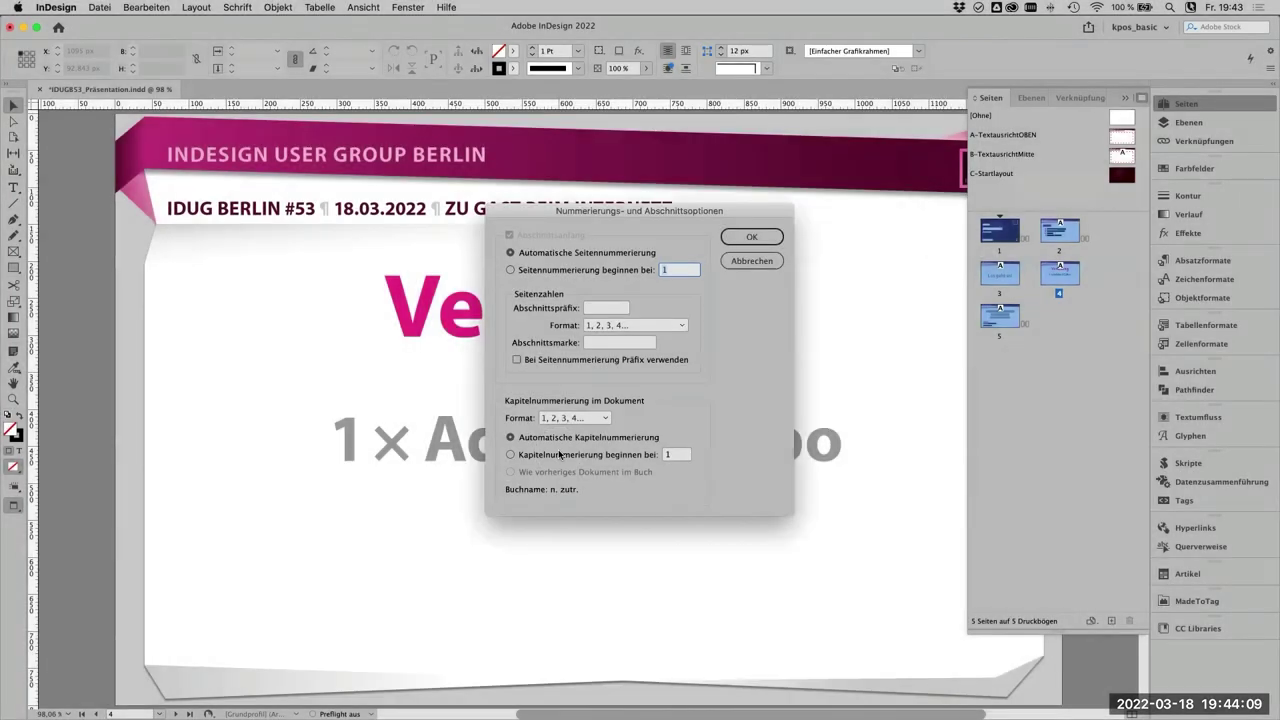
Step: Switch to Acrobat Pro DC and show the page thumbnails of the InDesign User Group PDF
{"action": "key", "text": "super+Tab"}
{"action": "left_click", "coordinate": [728, 360]}
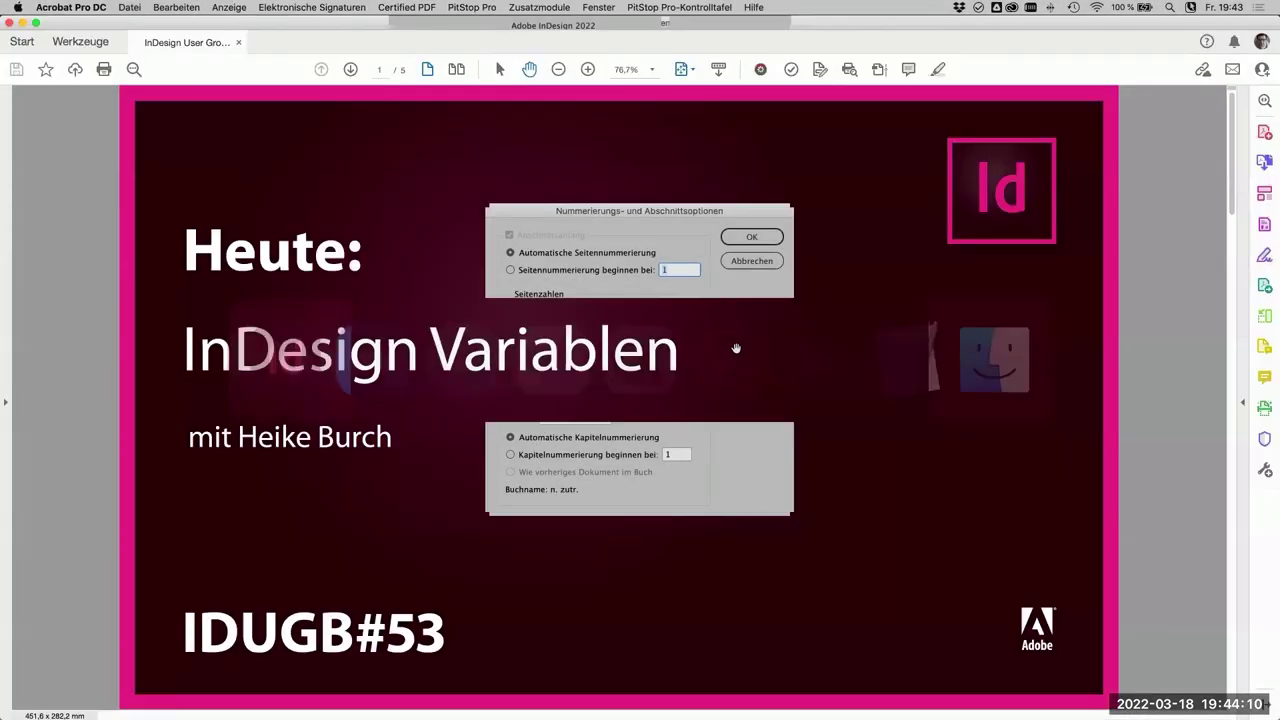
{"action": "left_click", "coordinate": [8, 168]}
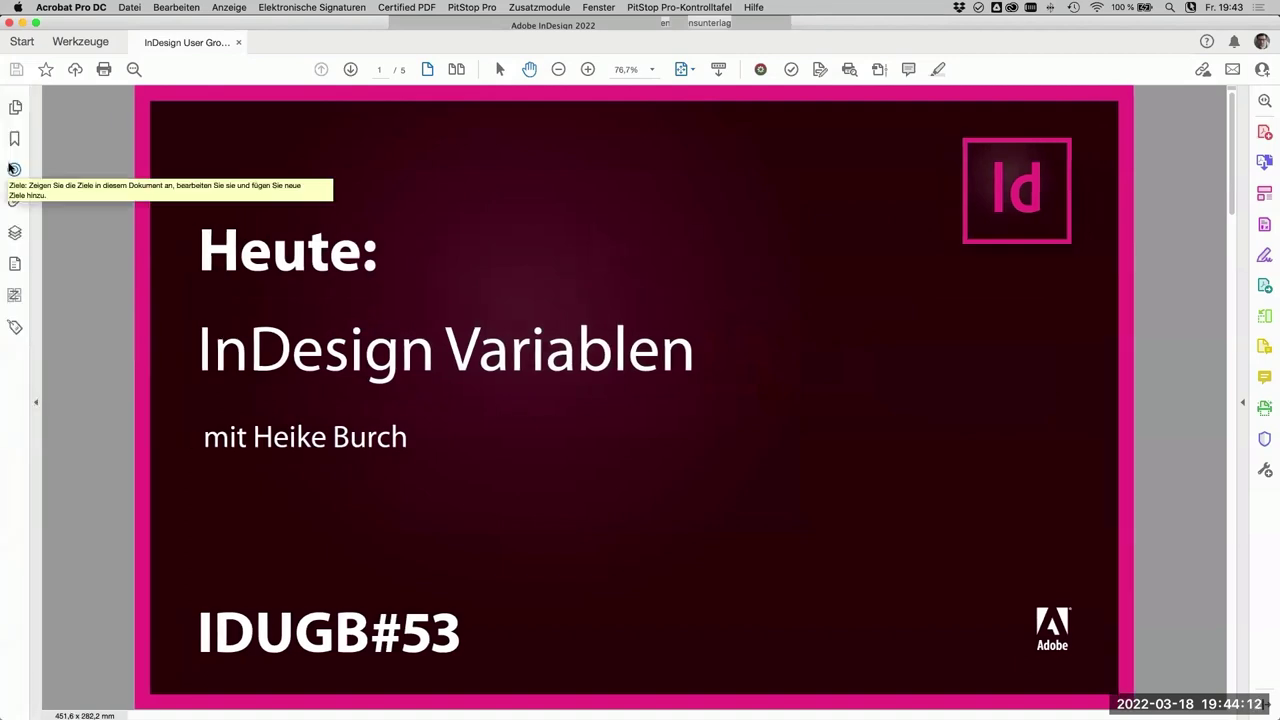
{"action": "left_click", "coordinate": [15, 107]}
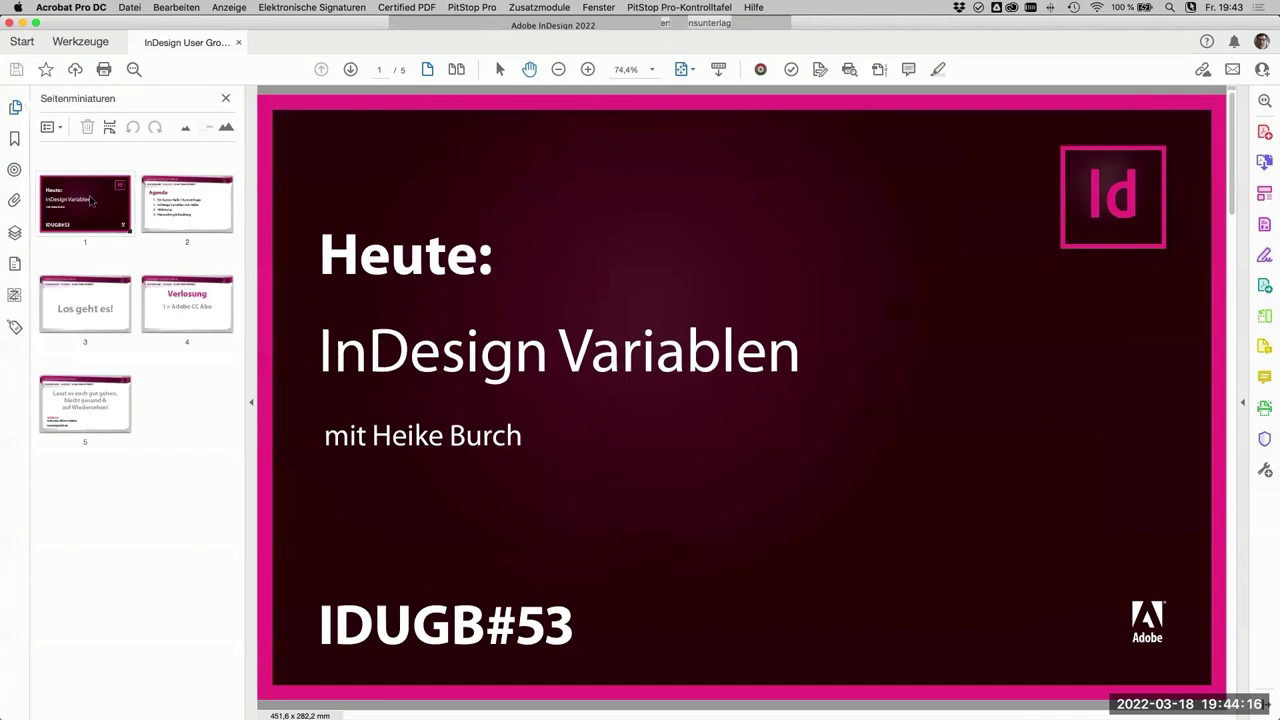
Step: Bring up the page numbering settings for the PDF's first page, review the available numbering styles and start editing the section prefix
{"action": "left_click", "coordinate": [52, 127]}
{"action": "left_click", "coordinate": [170, 294]}
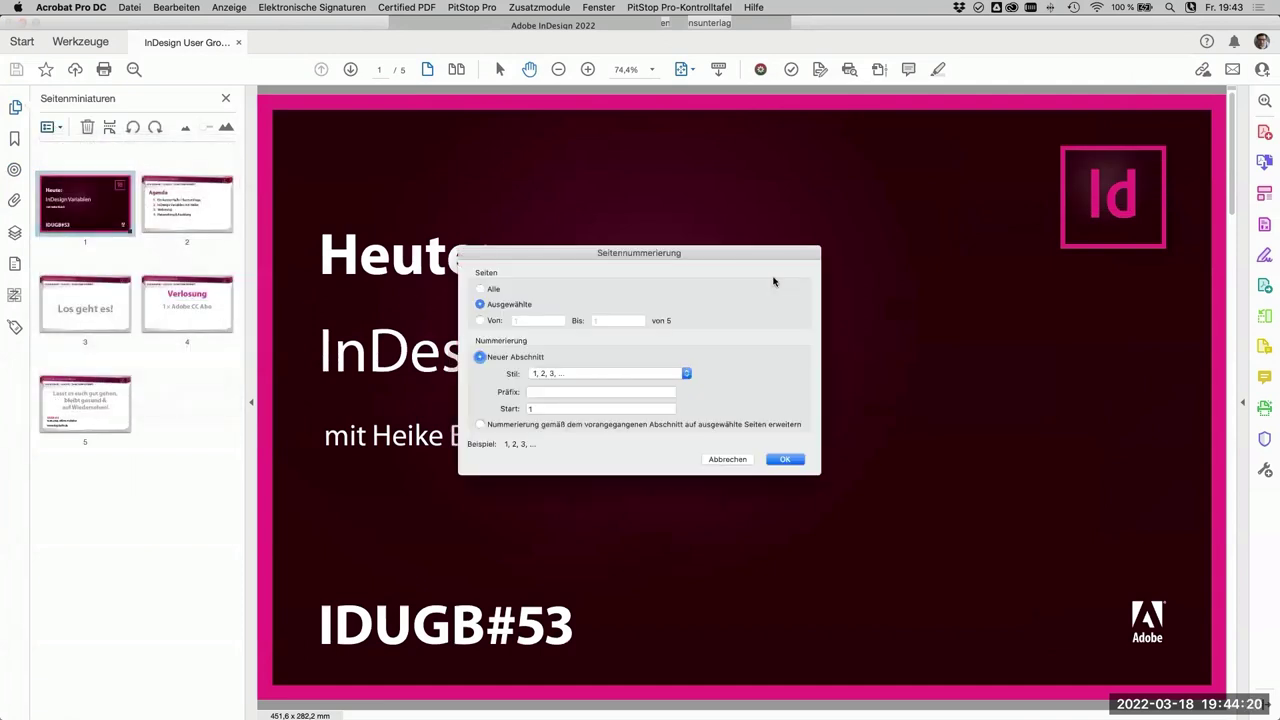
{"action": "left_click", "coordinate": [563, 373]}
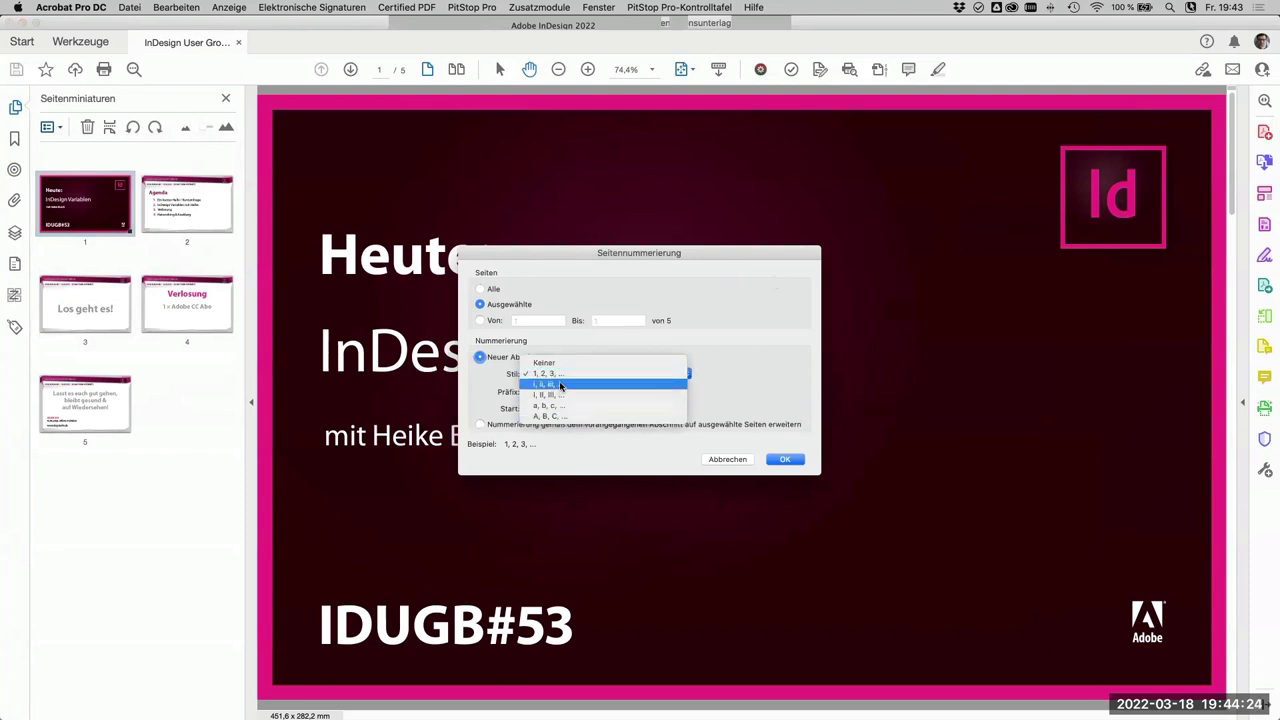
{"action": "left_click", "coordinate": [583, 341]}
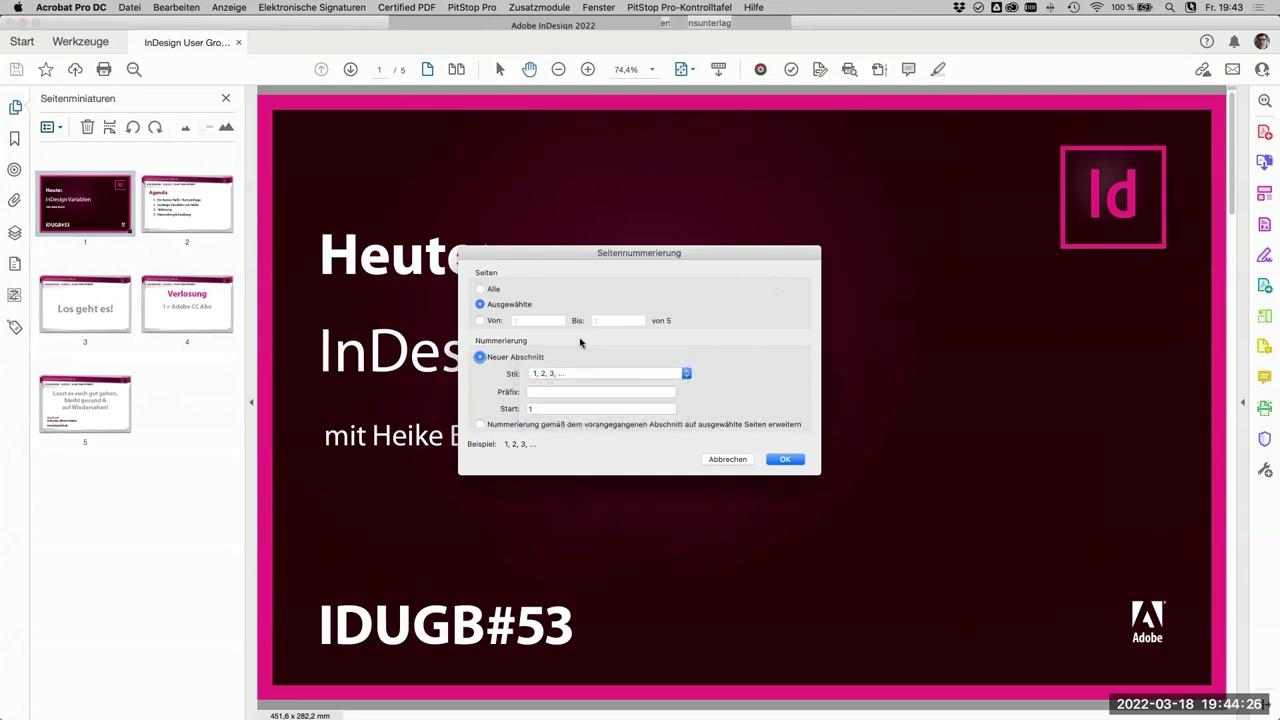
{"action": "left_click", "coordinate": [537, 392]}
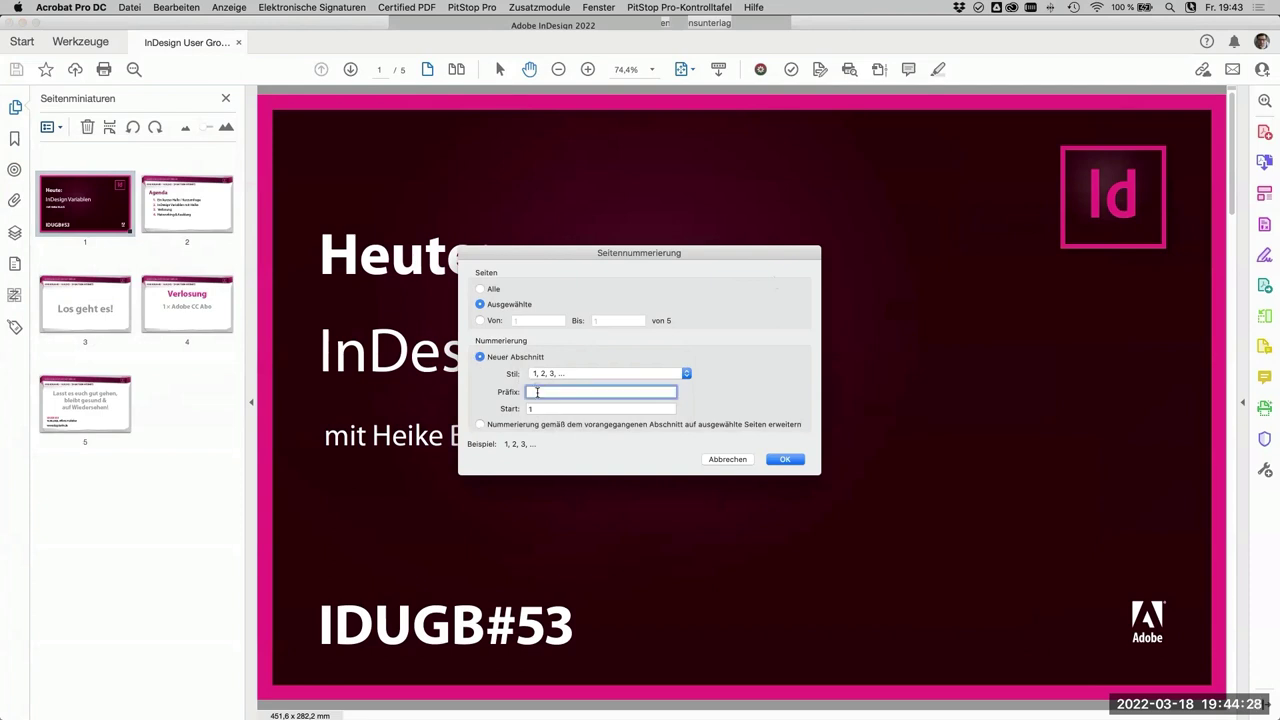